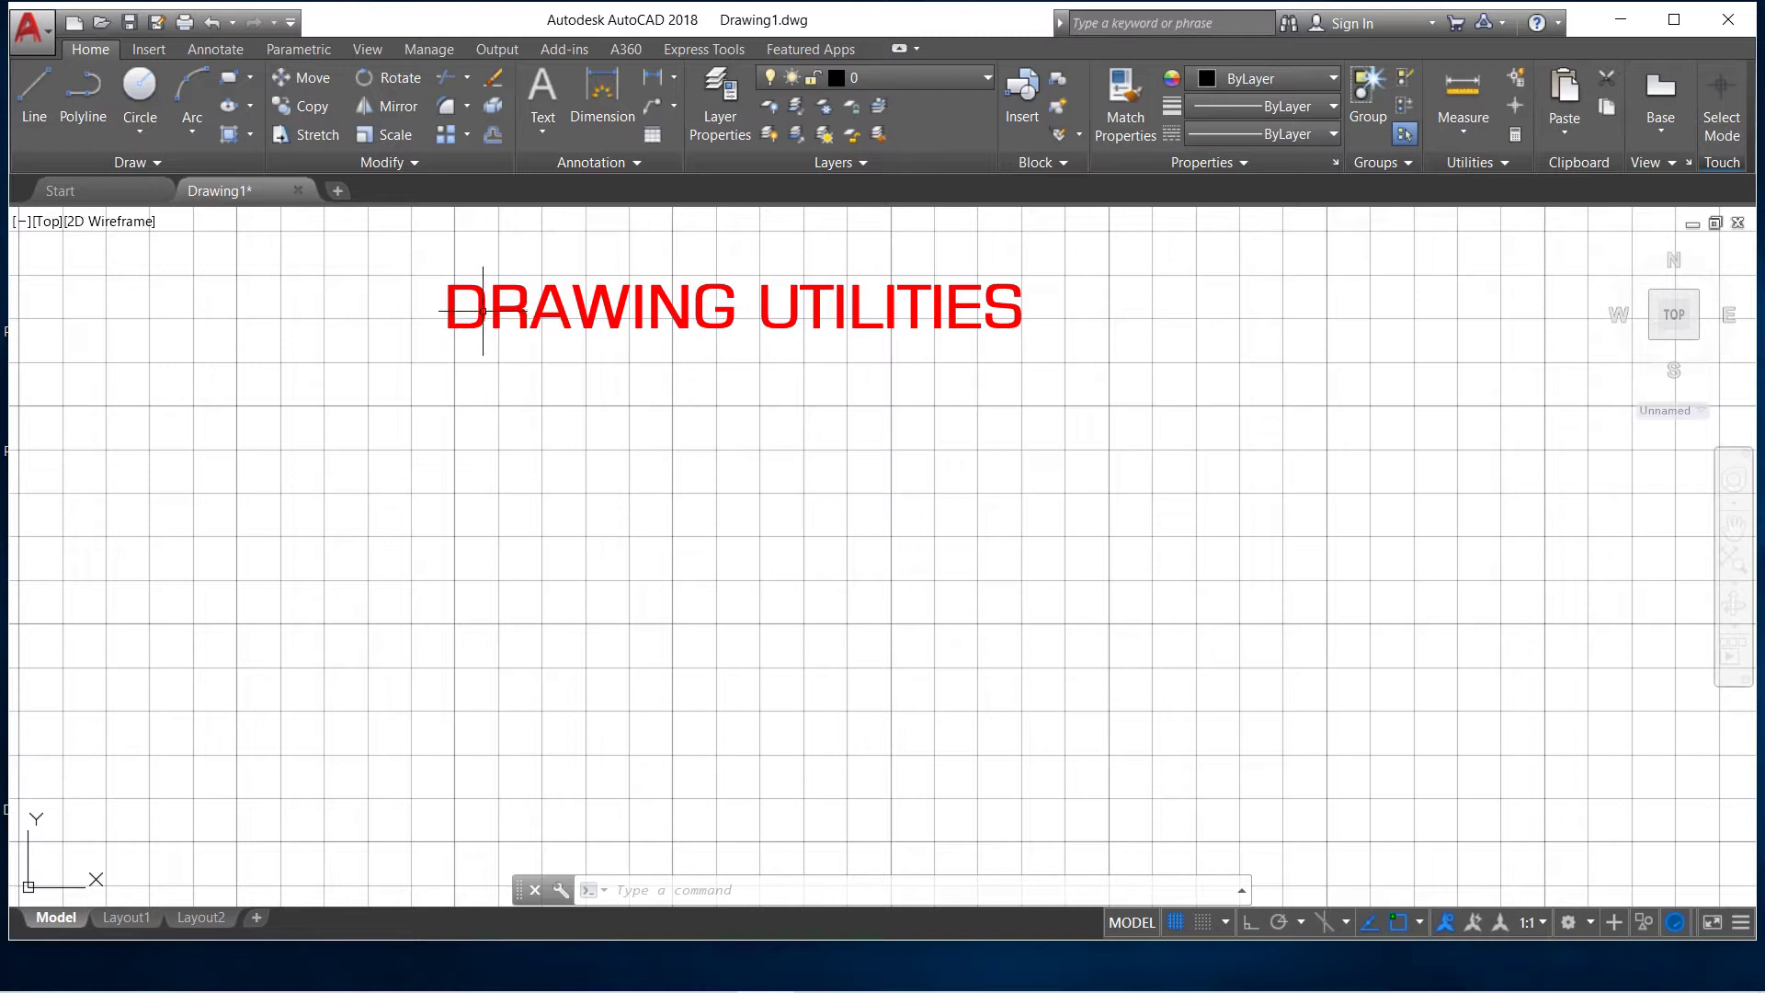
Underline the whole "DRAWING UTILITIES" heading text and finish editing it
{"action": "left_click", "coordinate": [472, 303]}
{"action": "double_click", "coordinate": [460, 281]}
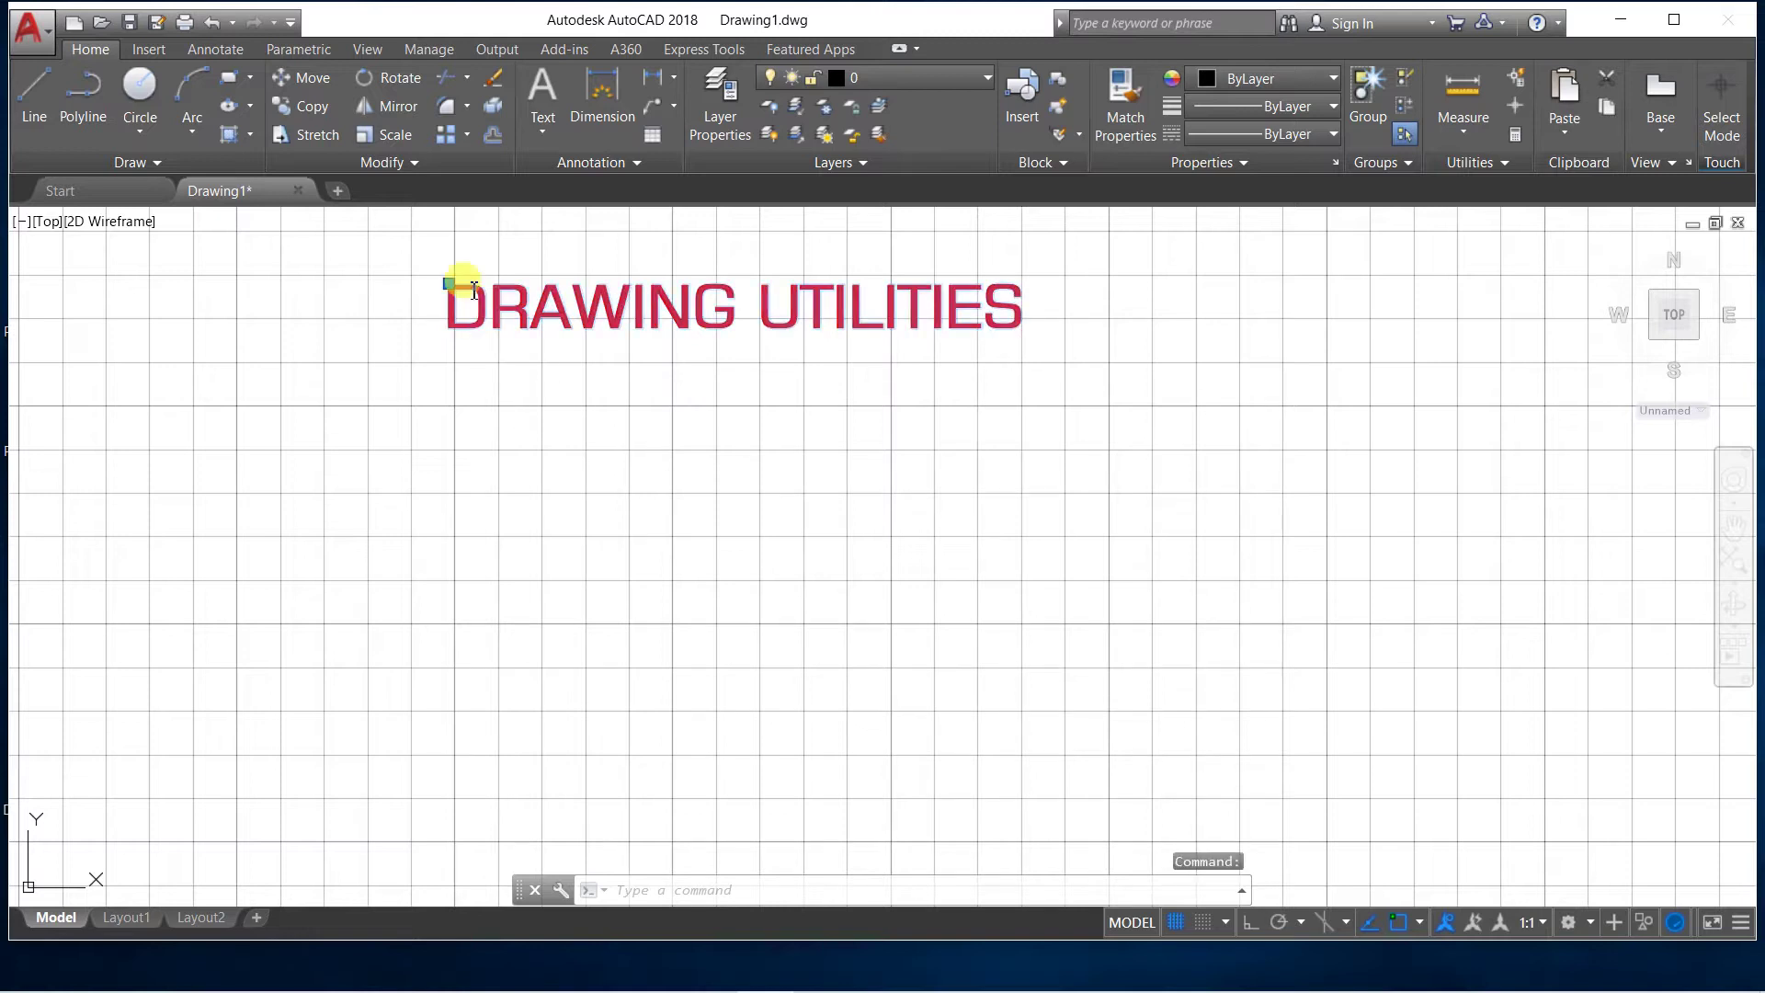
{"action": "left_click_drag", "start_coordinate": [1027, 308], "coordinate": [434, 275]}
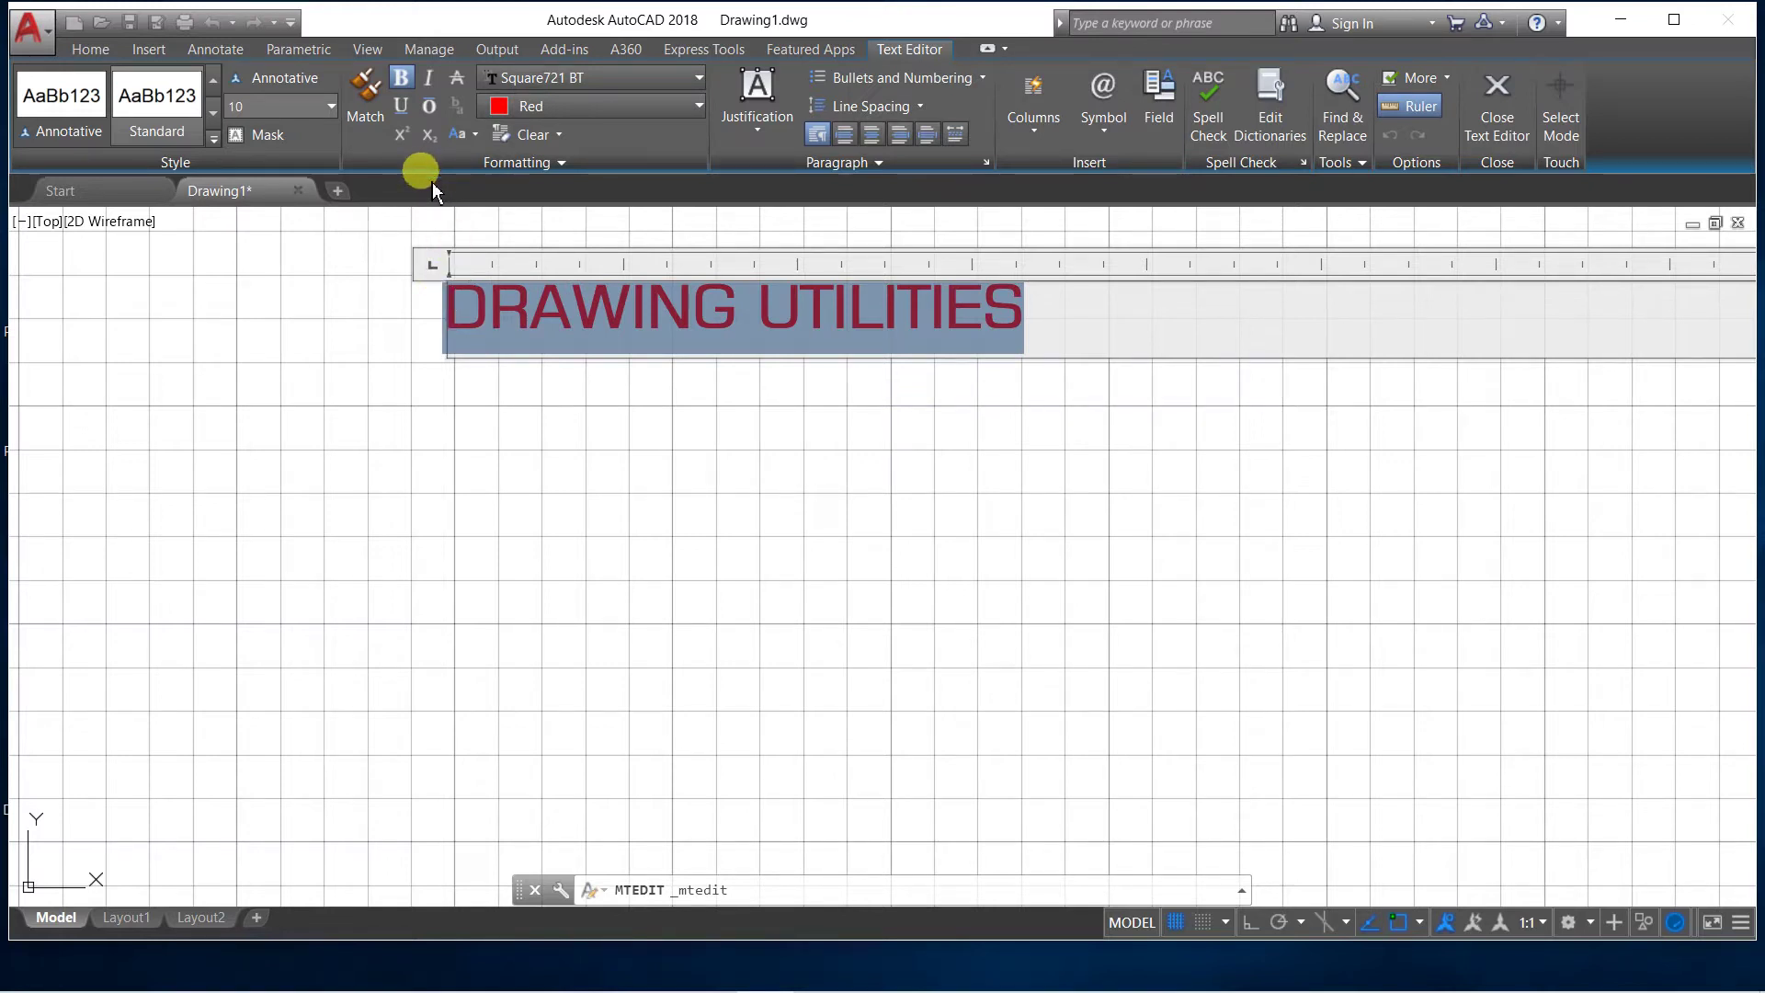
{"action": "left_click", "coordinate": [401, 106]}
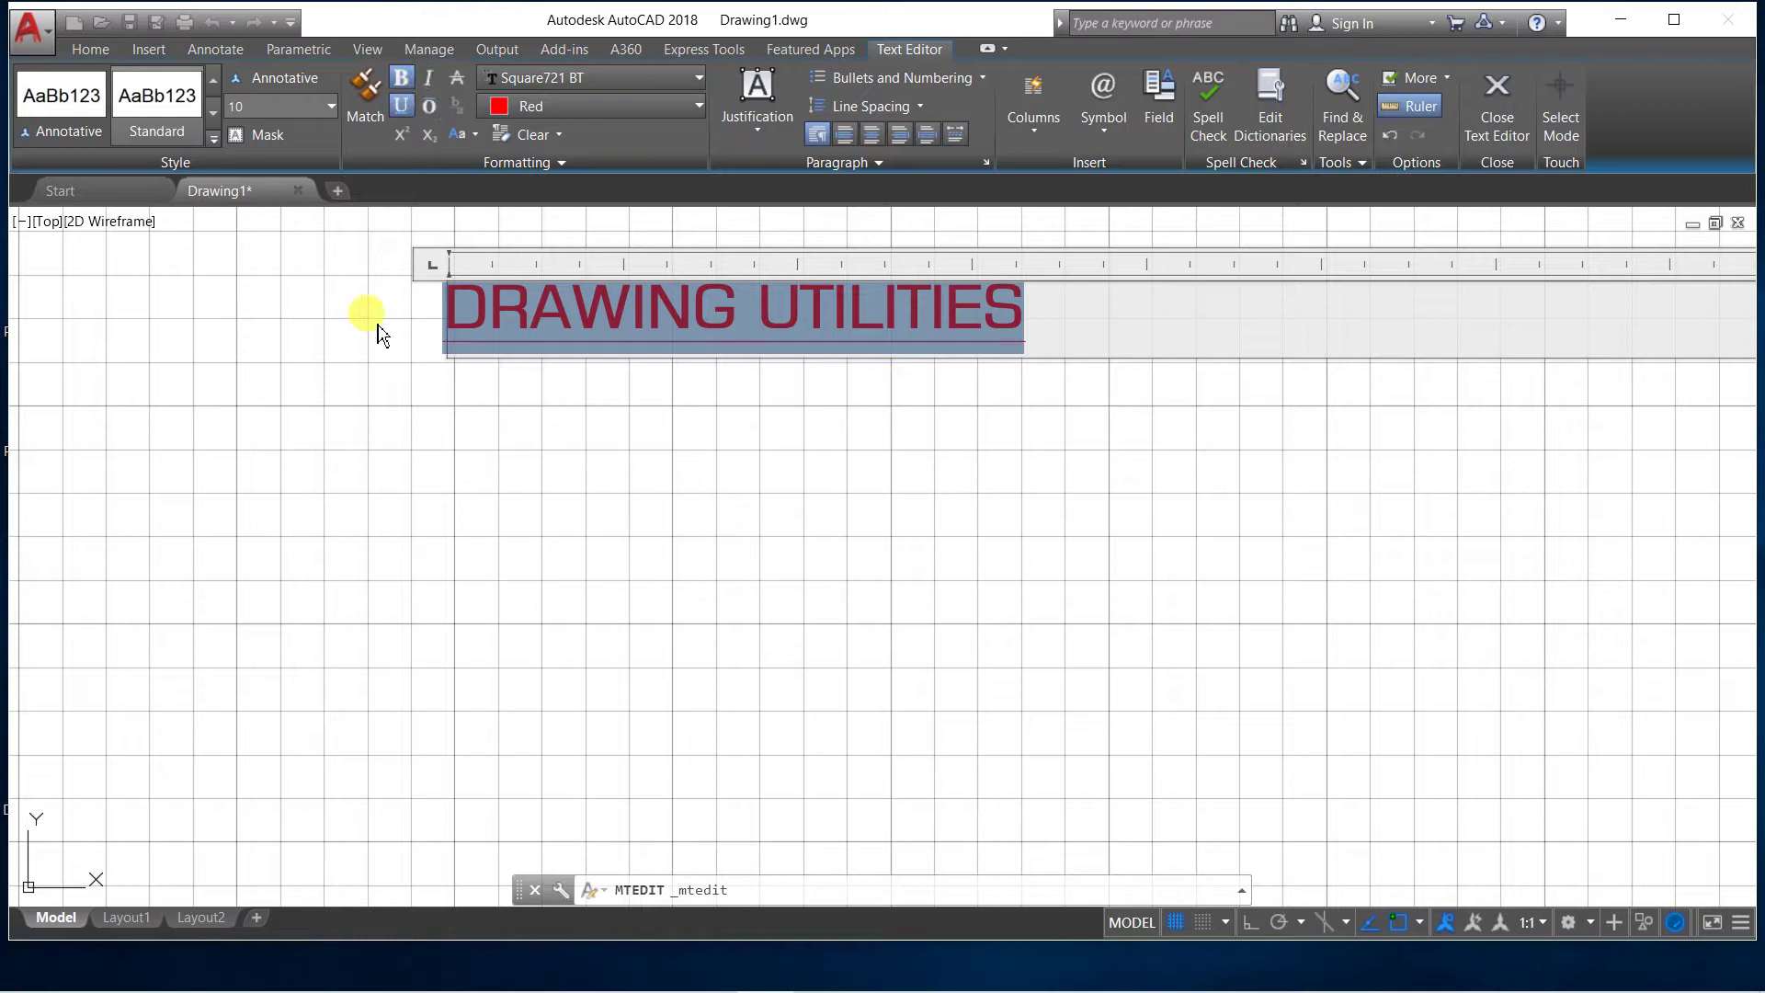
{"action": "left_click", "coordinate": [379, 336]}
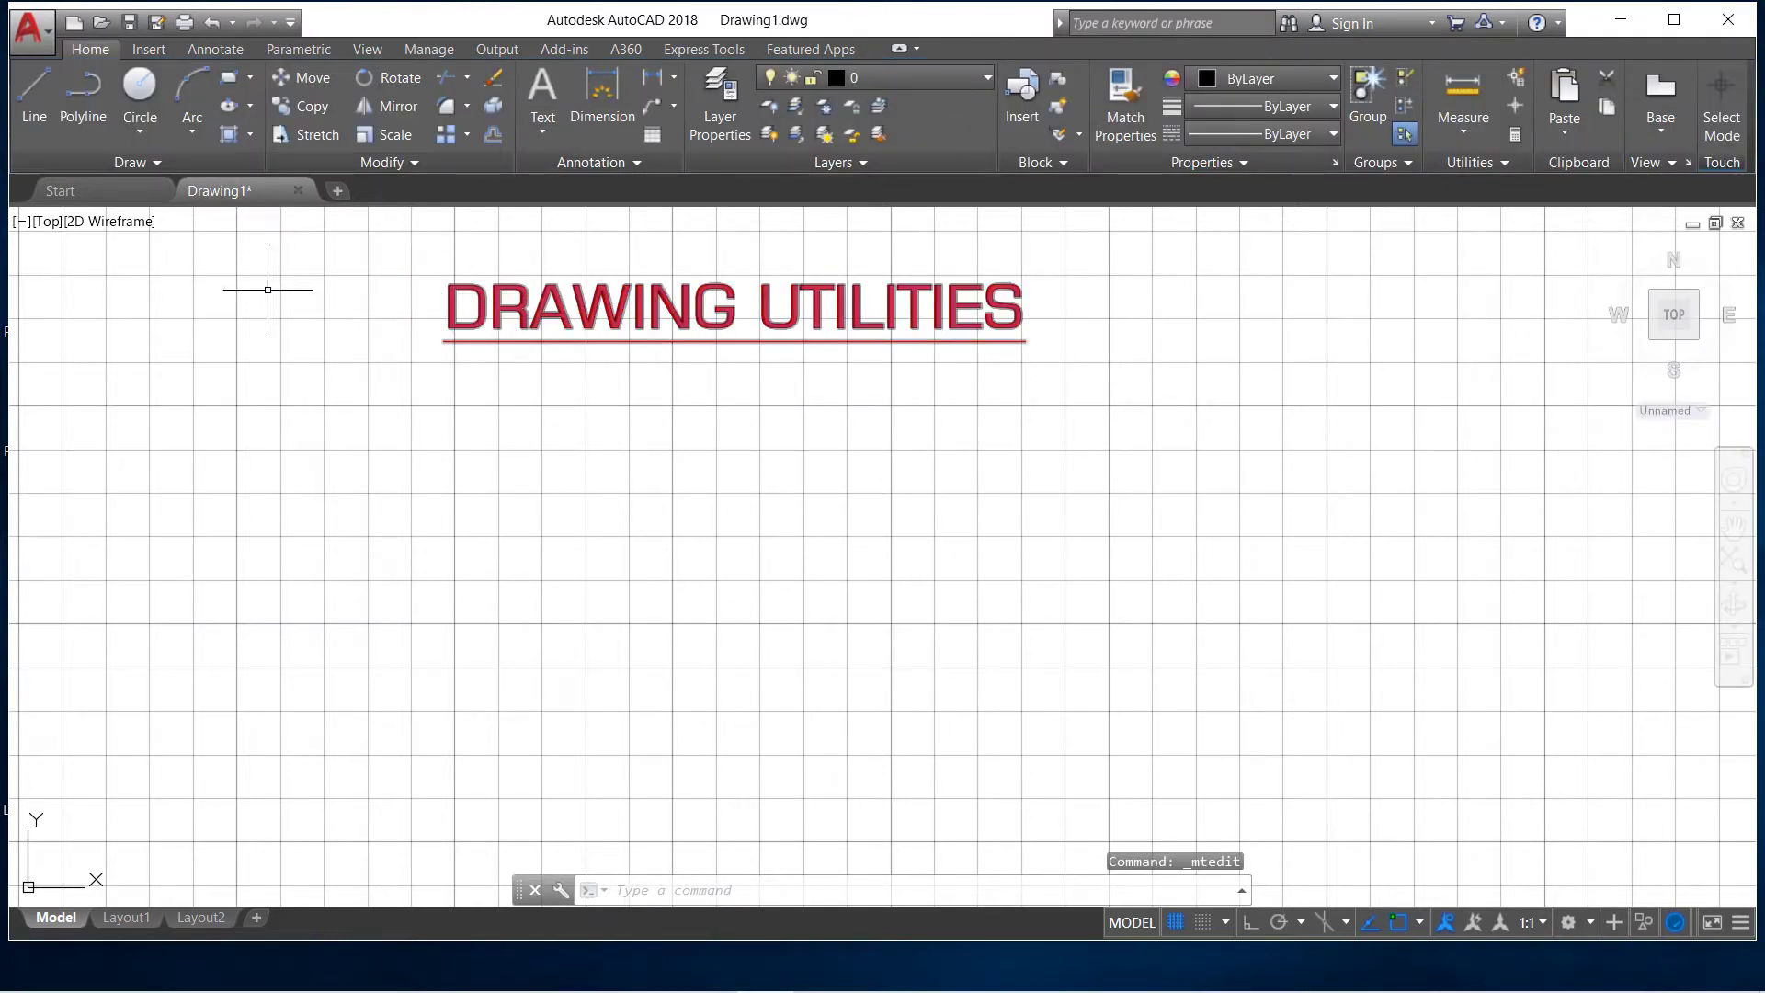
Open the drawing's properties from the drawing utilities and examine its summary fields and statistics
{"action": "left_click", "coordinate": [51, 41]}
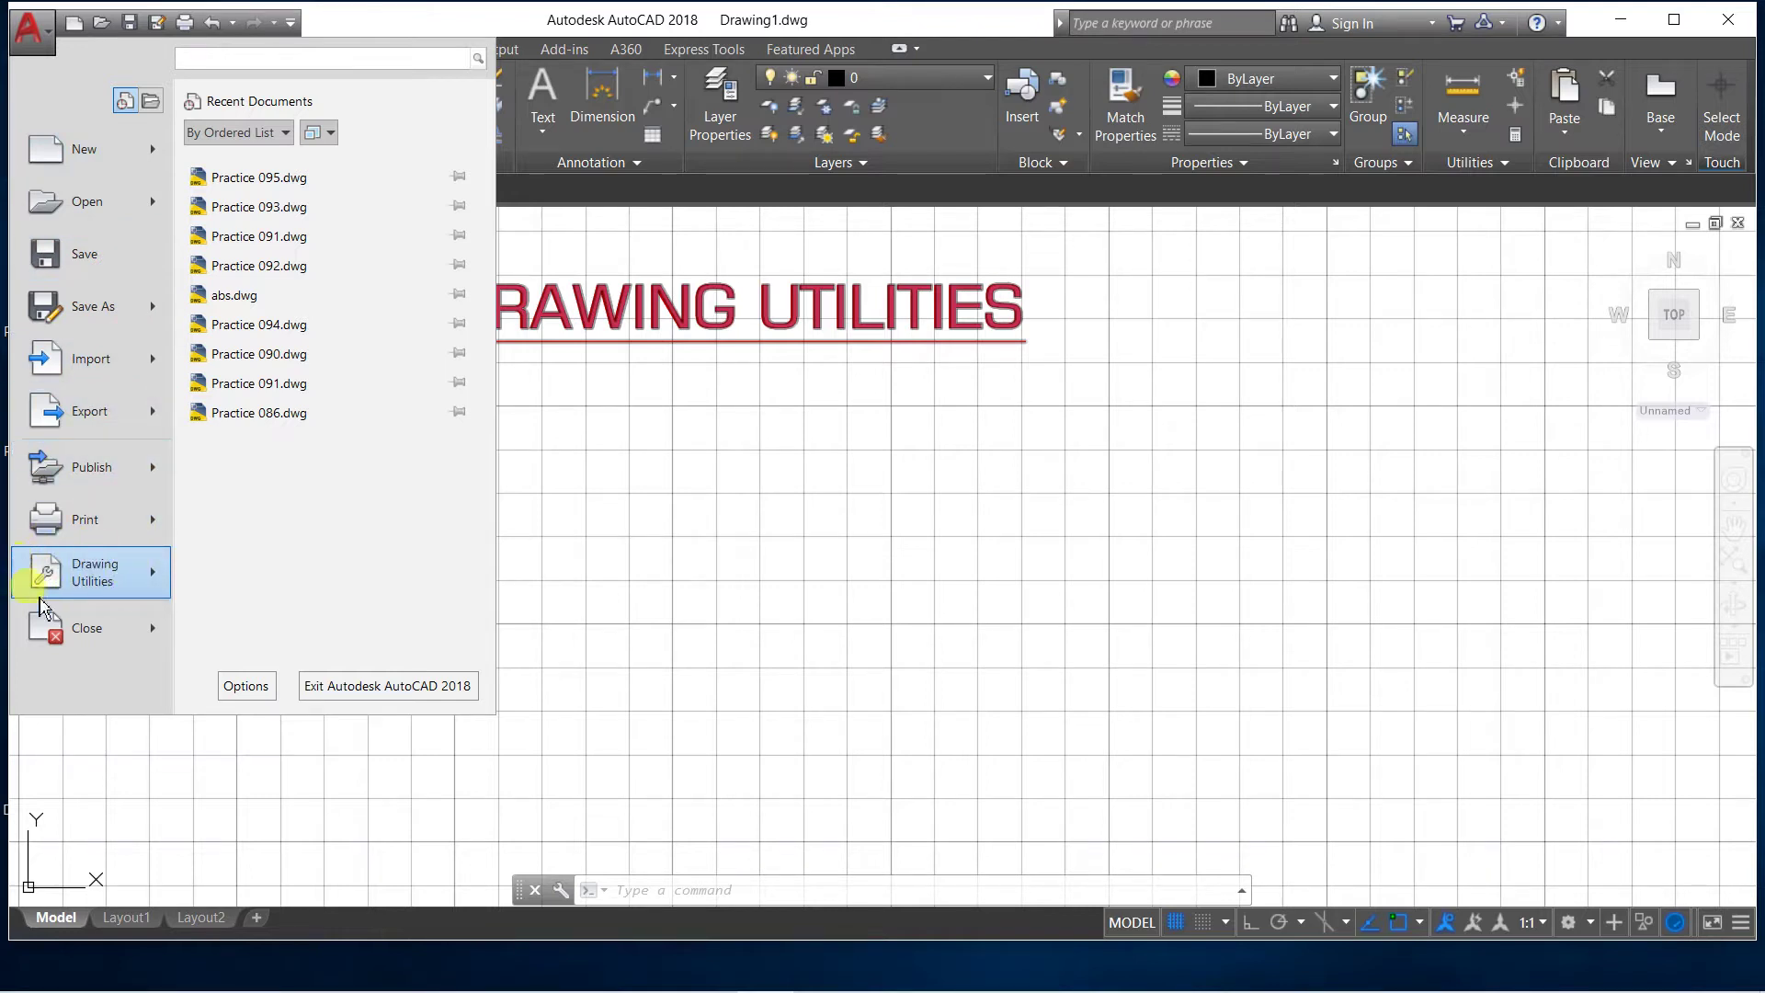
{"action": "left_click", "coordinate": [53, 589]}
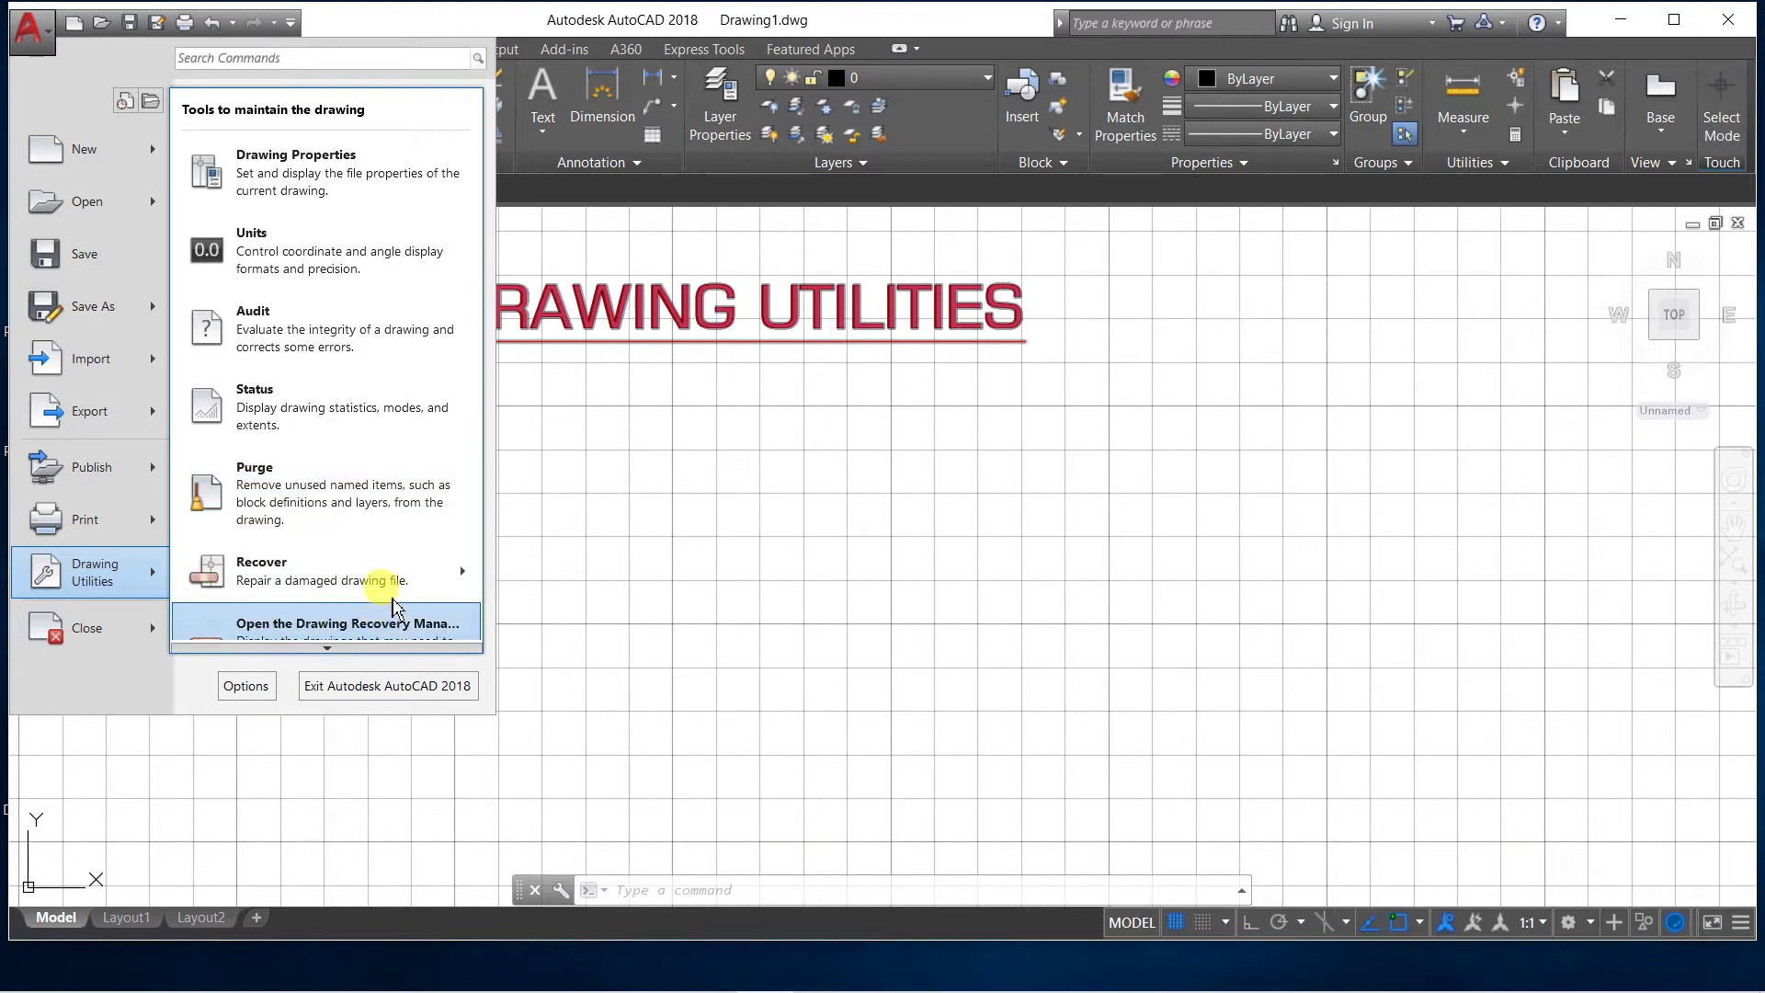
{"action": "left_click", "coordinate": [256, 160]}
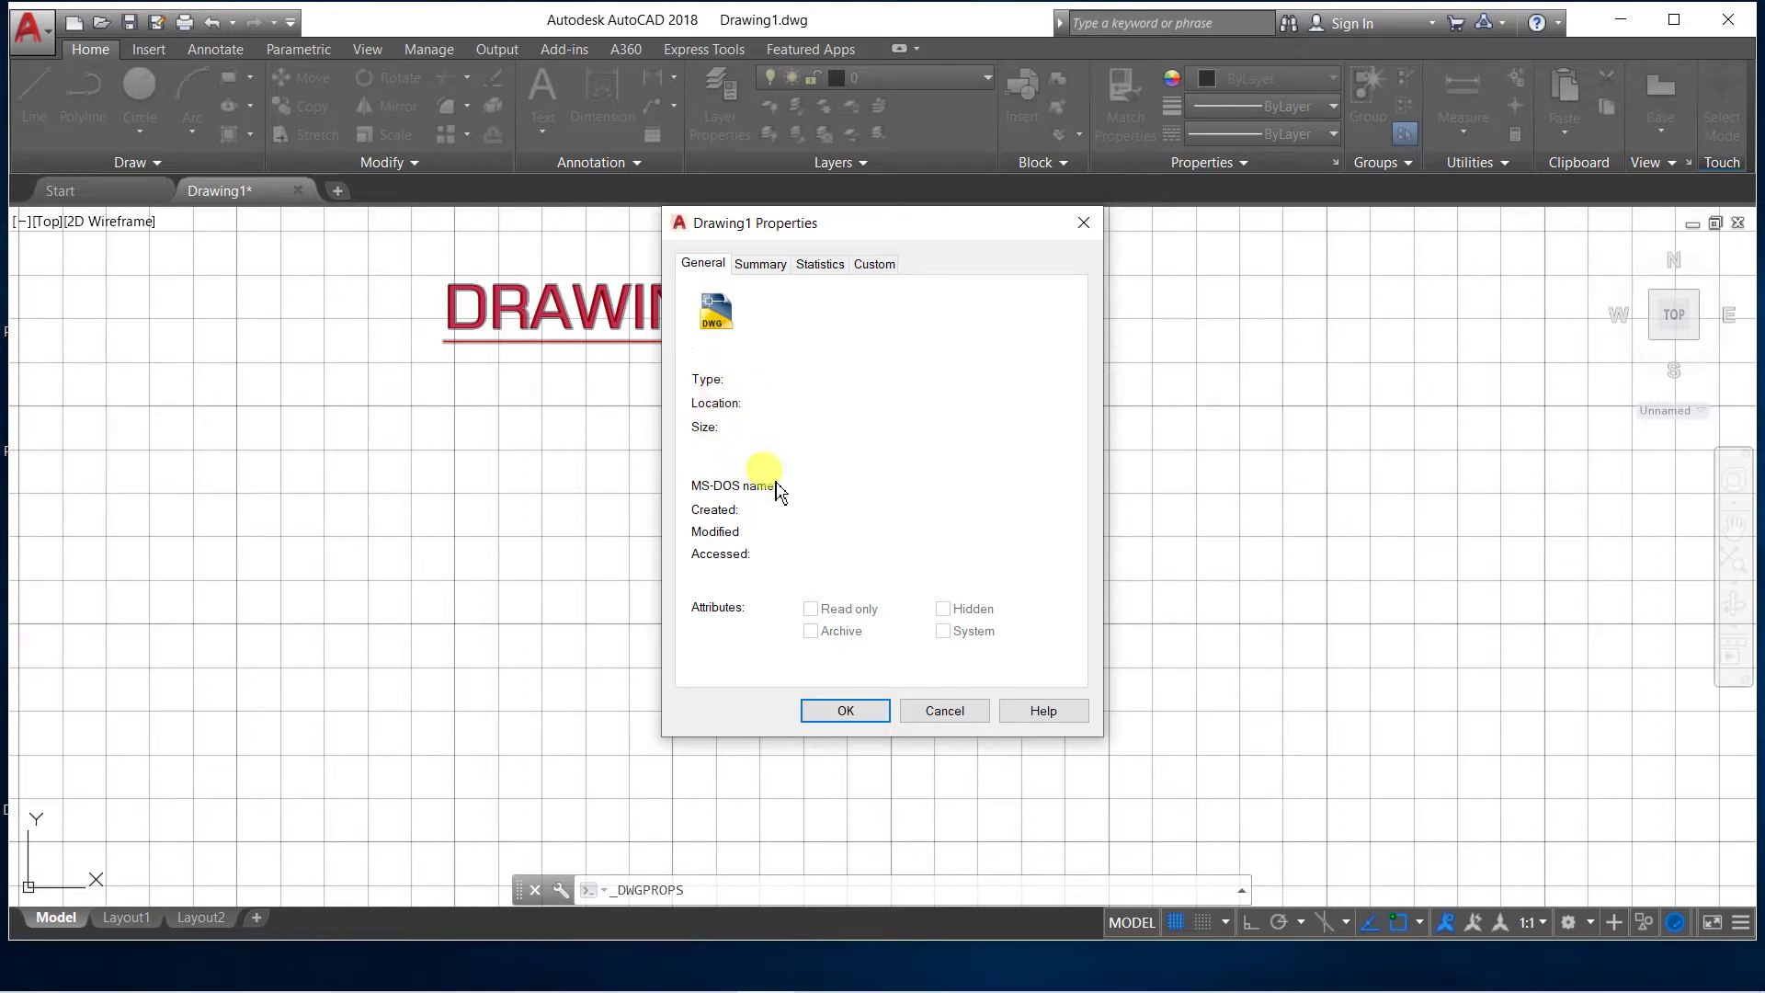
{"action": "left_click", "coordinate": [762, 266]}
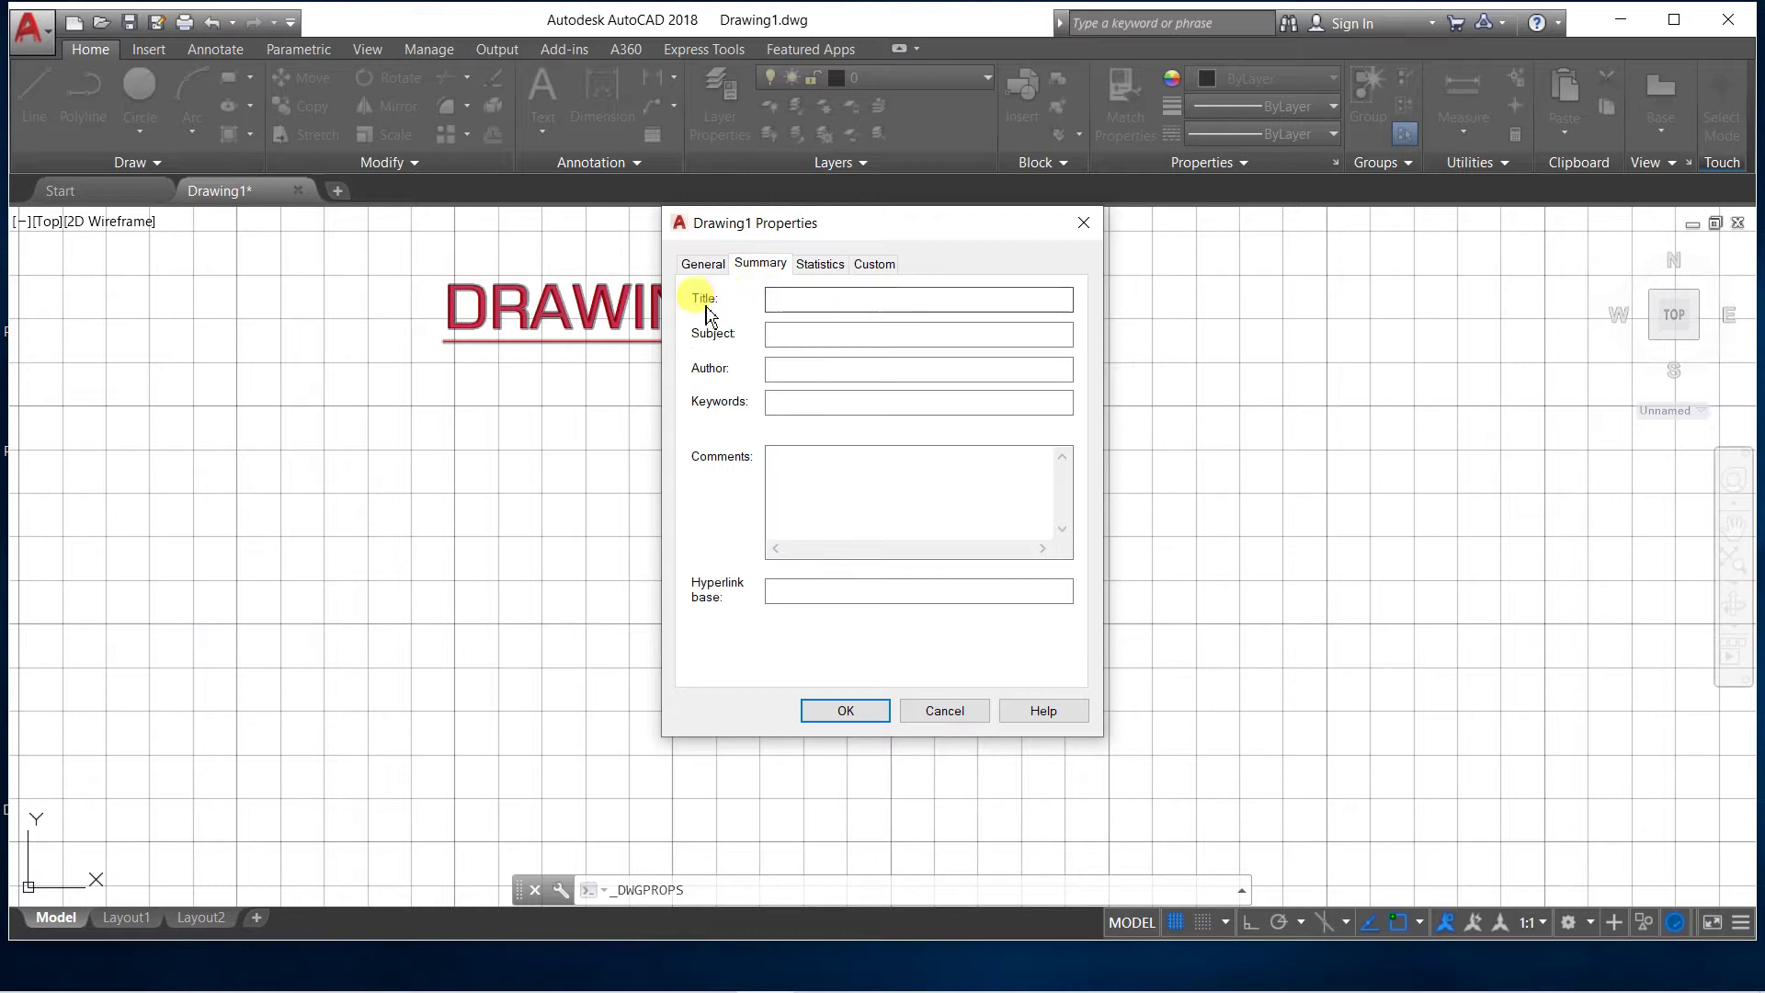
{"action": "left_click", "coordinate": [797, 300]}
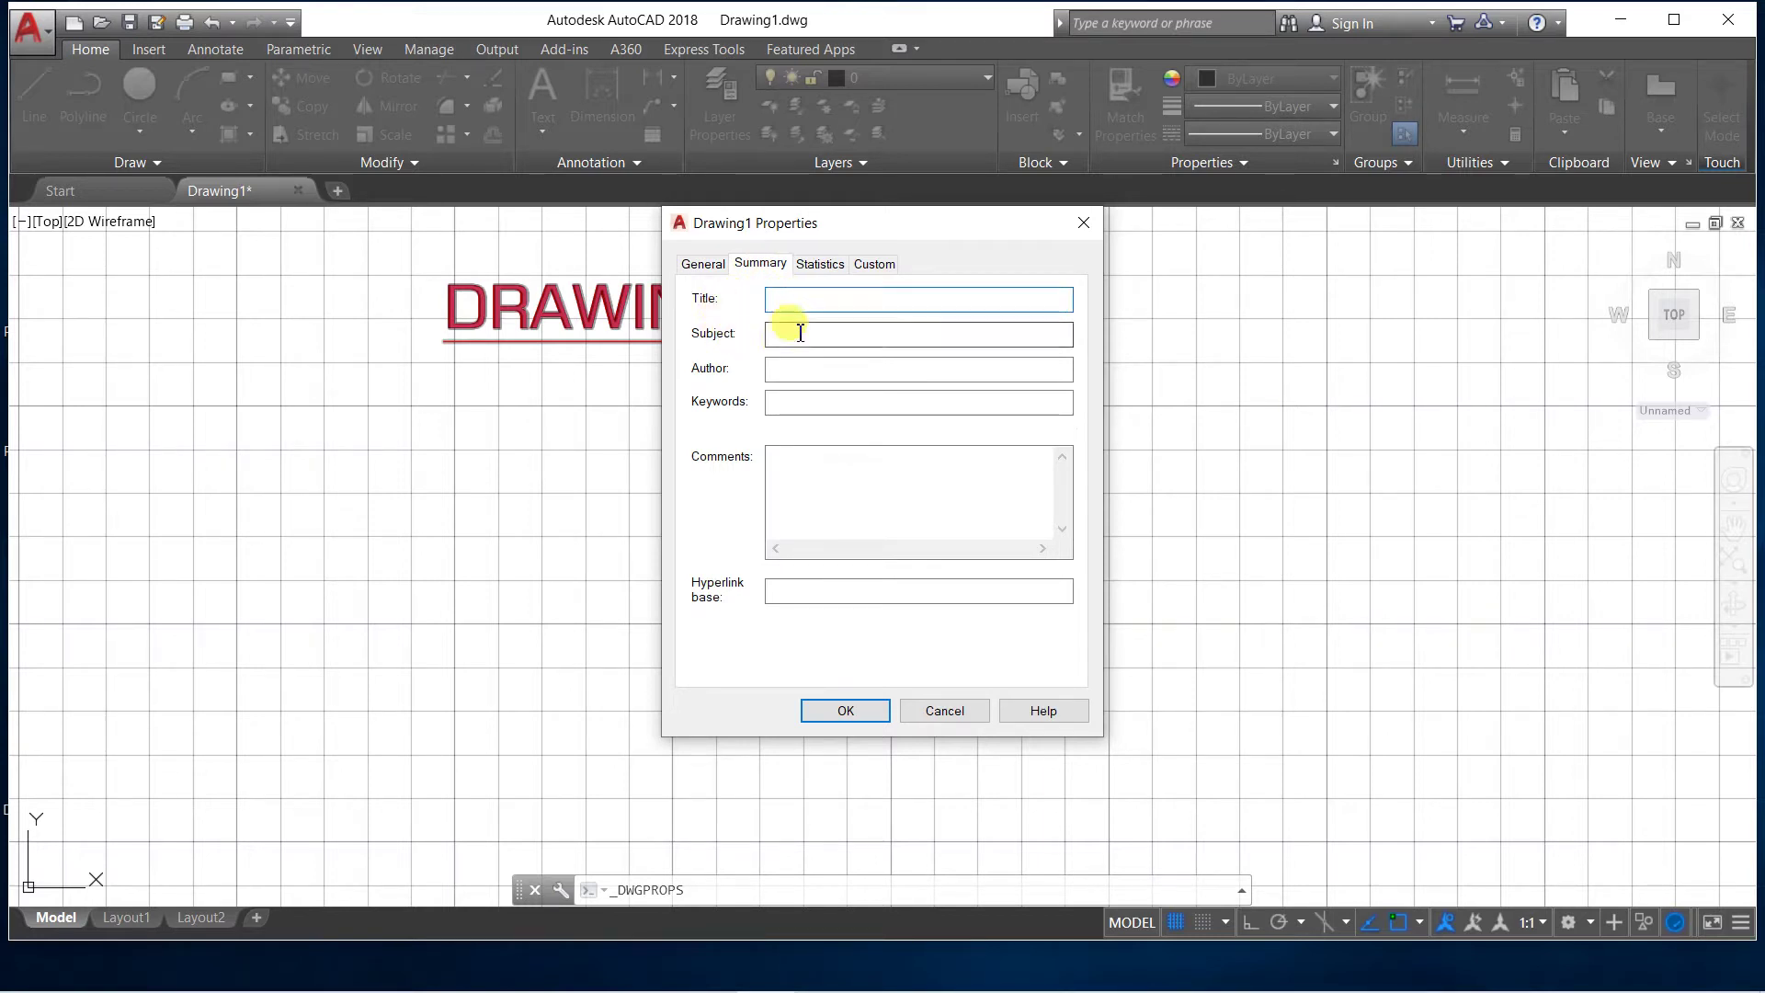
{"action": "left_click", "coordinate": [821, 266]}
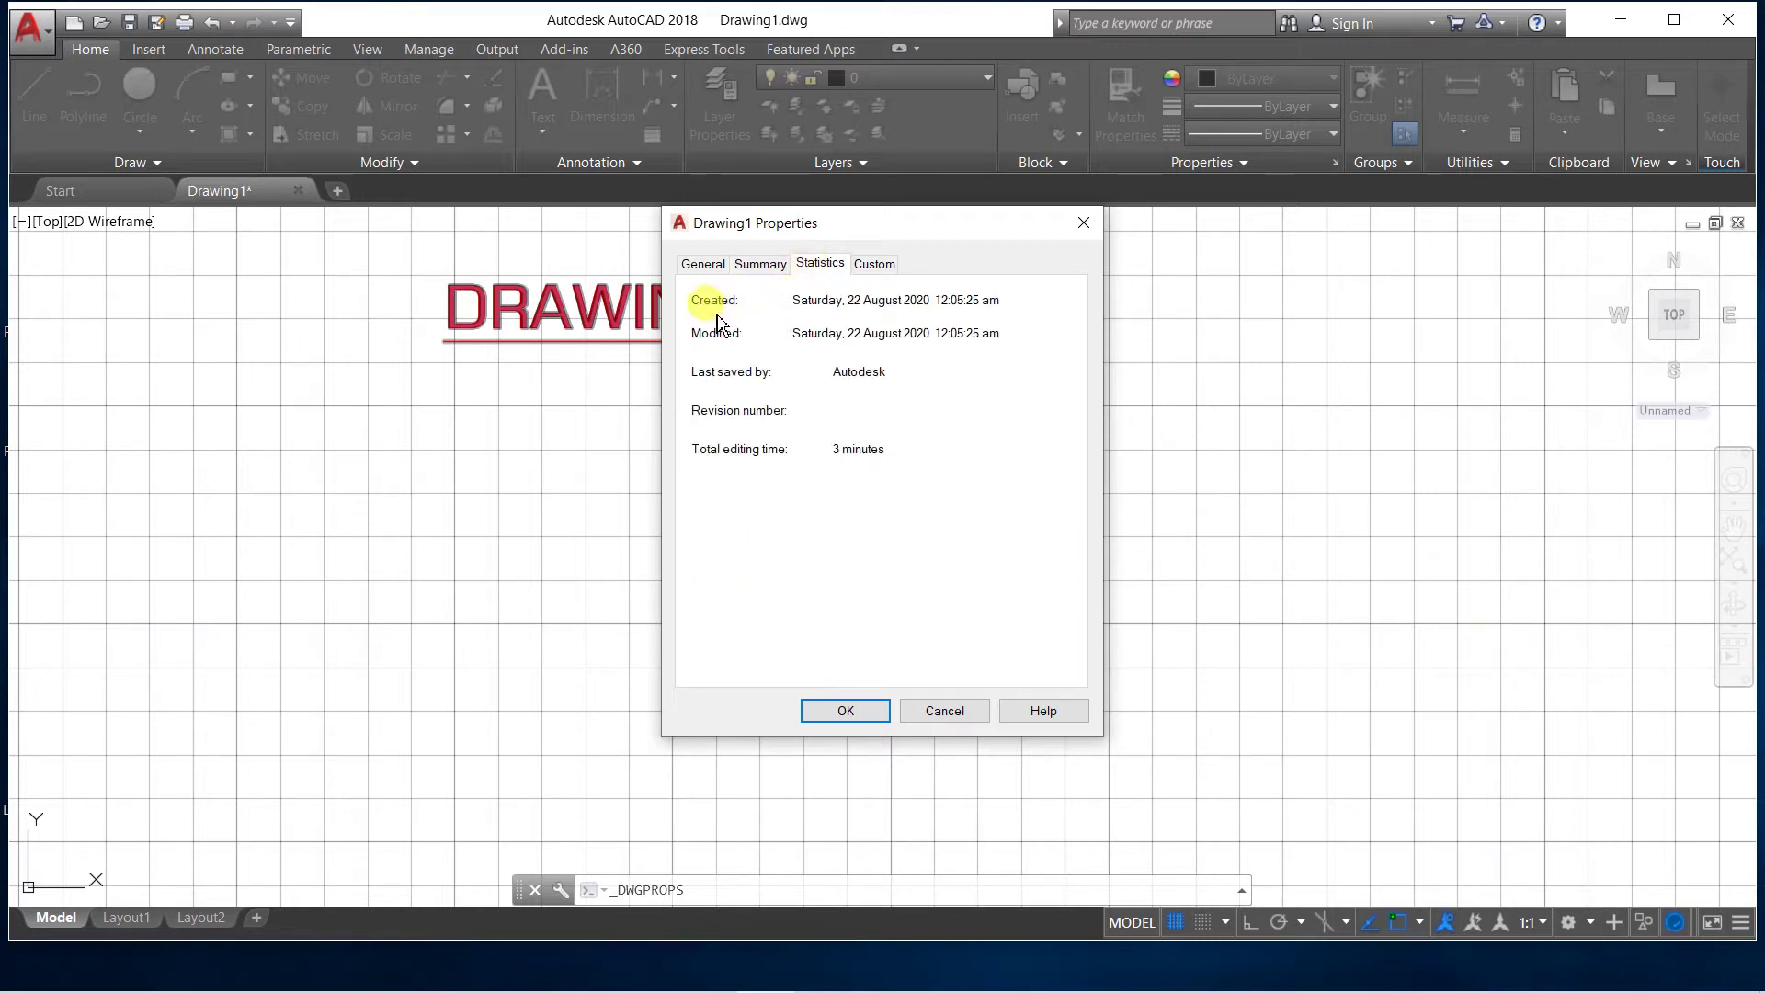
{"action": "mouse_move", "coordinate": [820, 310]}
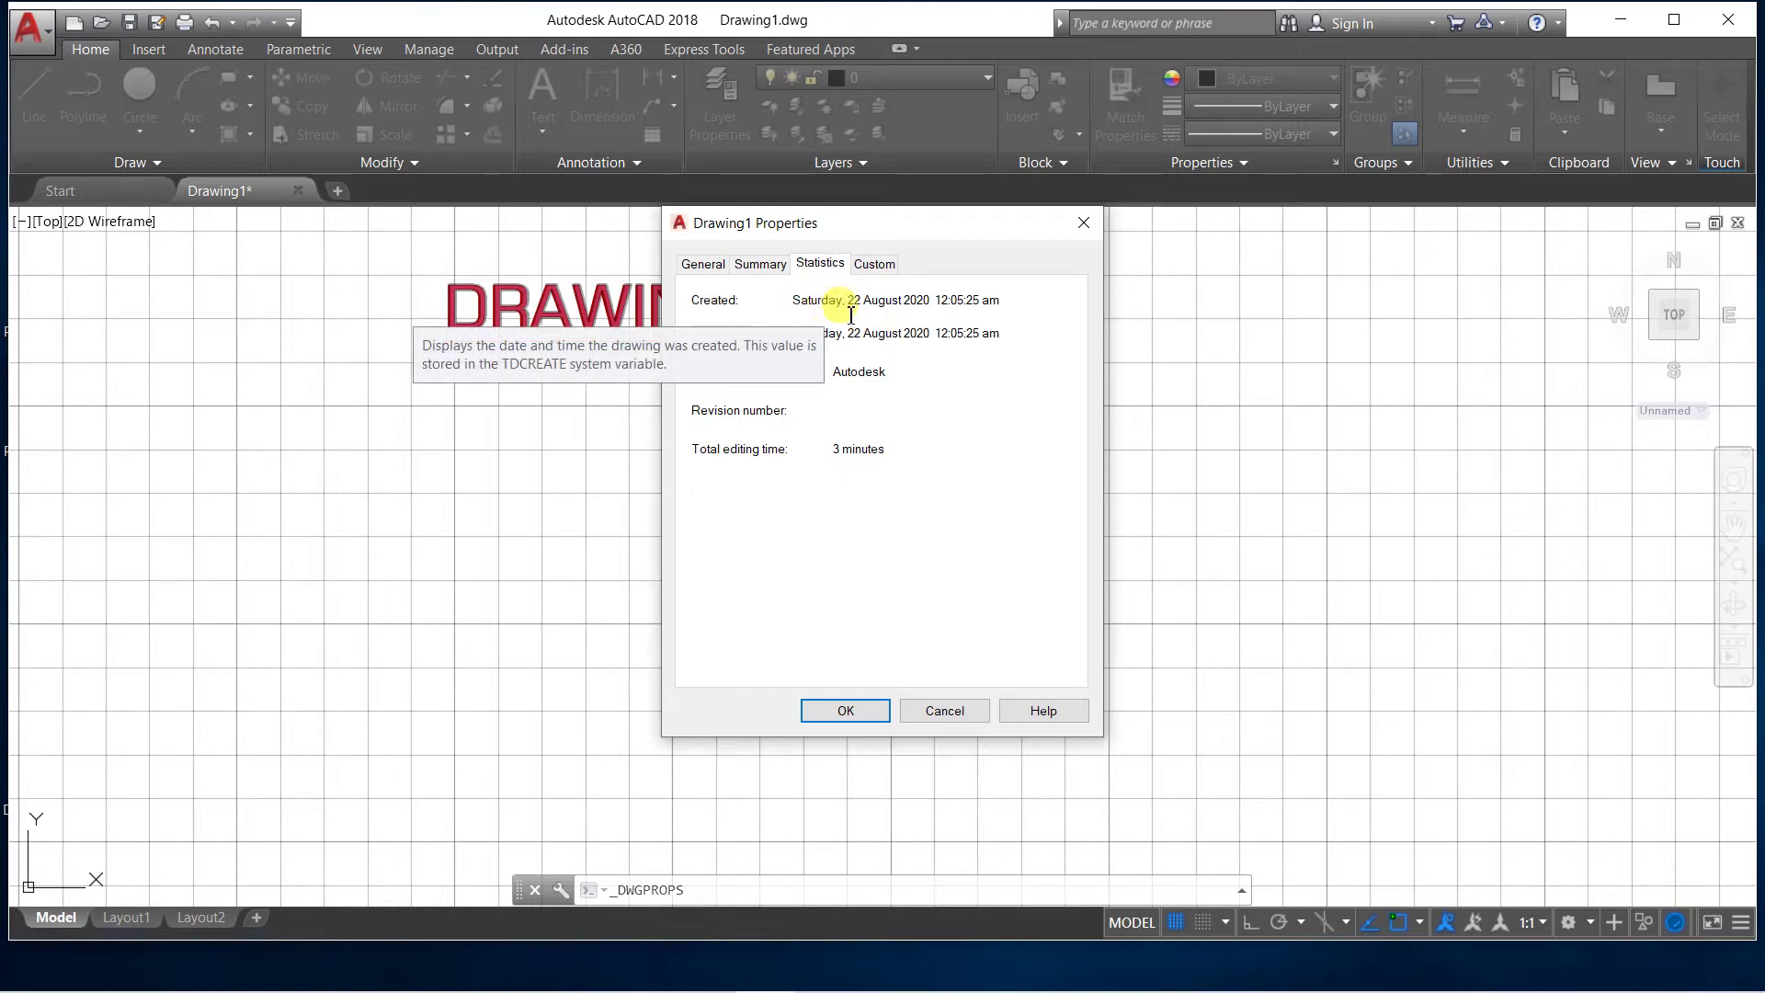
{"action": "mouse_move", "coordinate": [947, 306]}
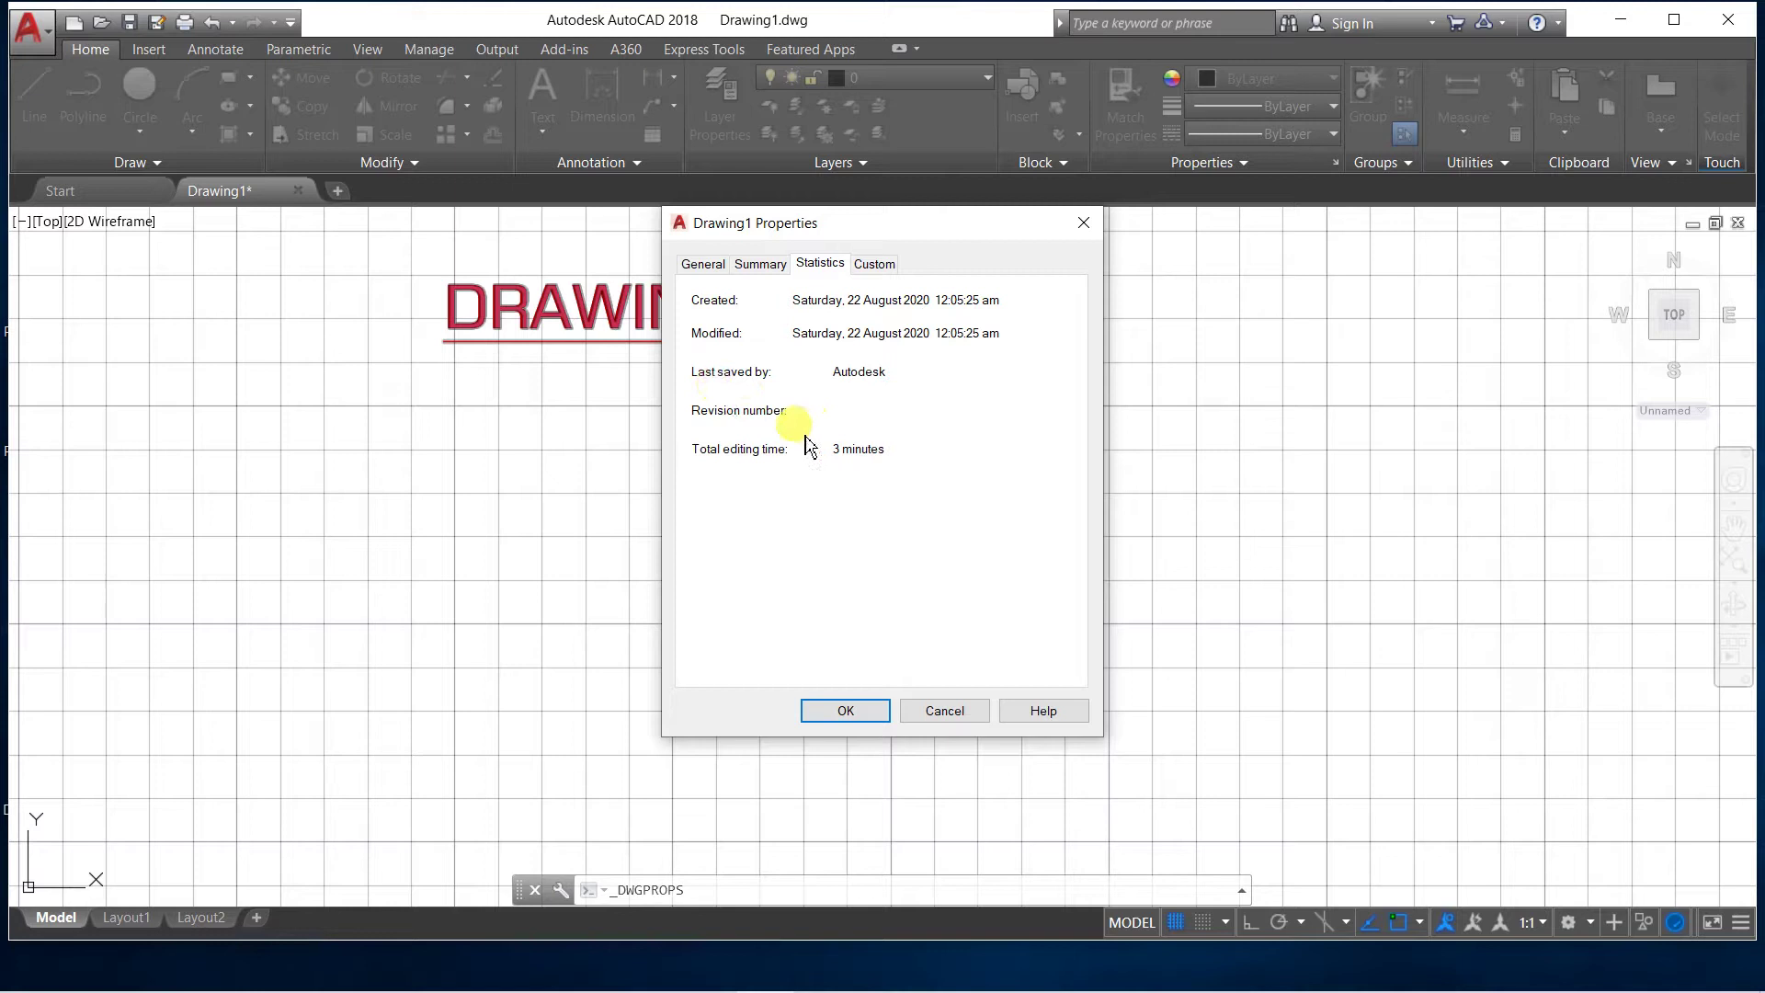
Examine the custom property options and the general file information in the drawing properties, then close them
{"action": "left_click", "coordinate": [871, 267]}
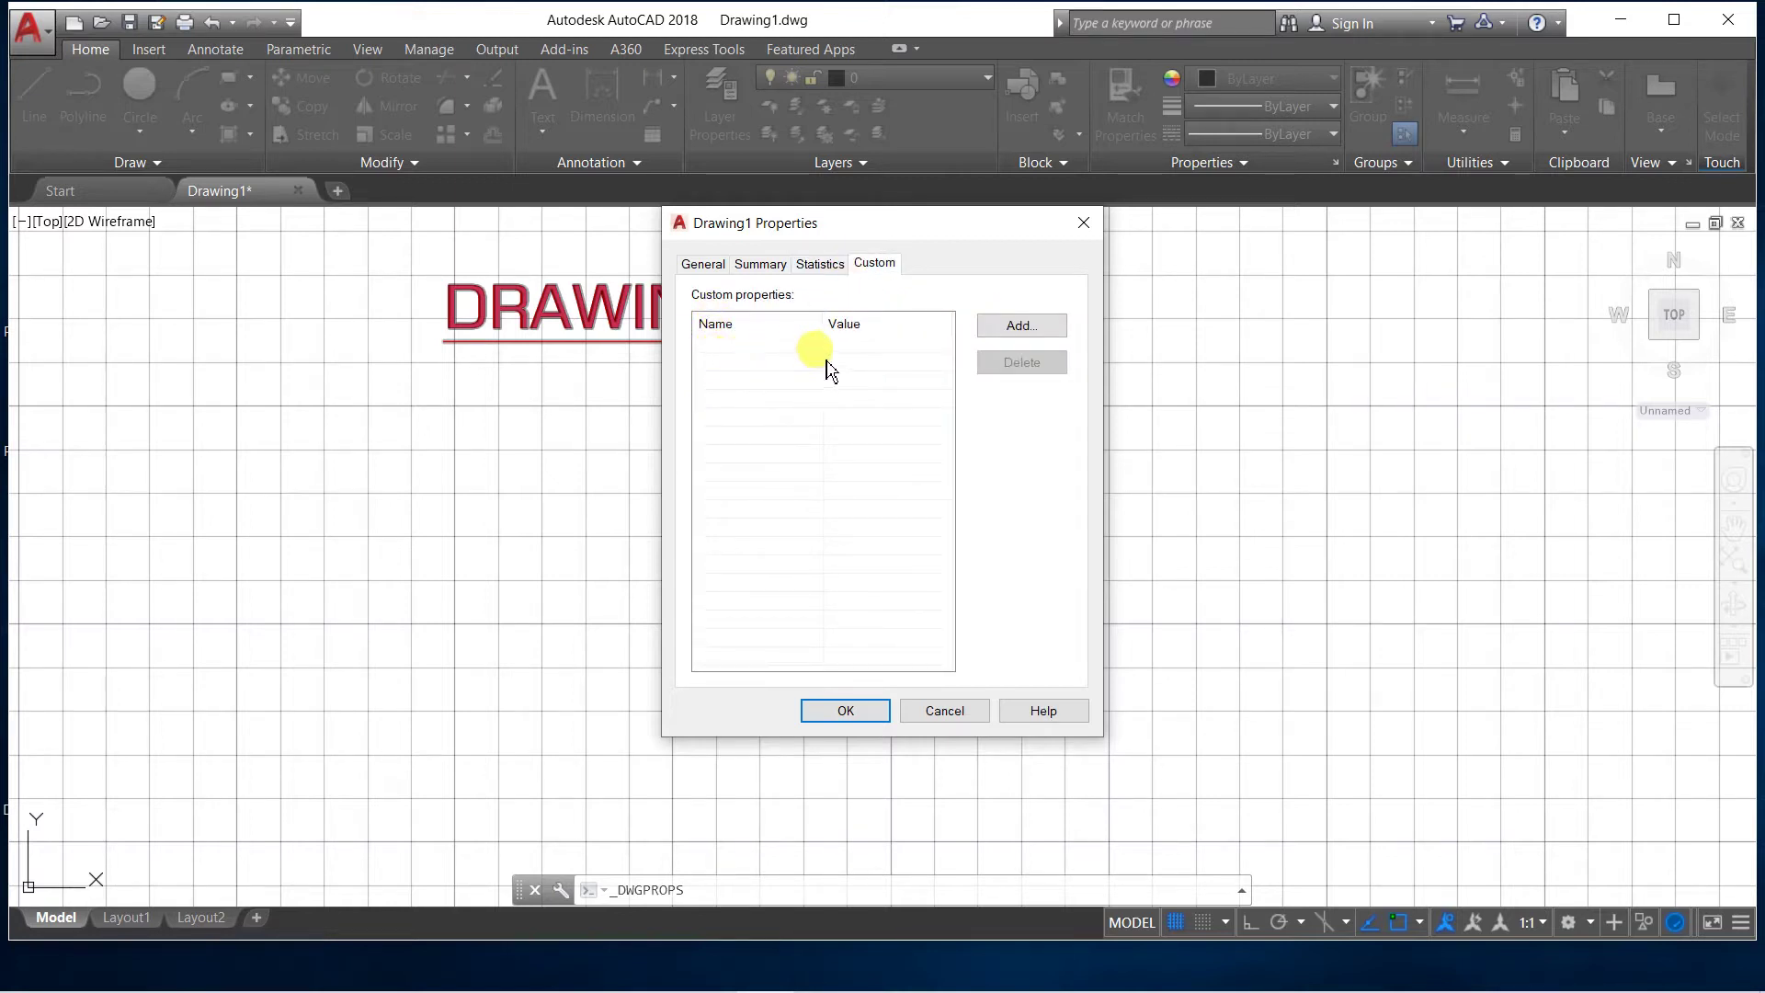
{"action": "left_click", "coordinate": [993, 342]}
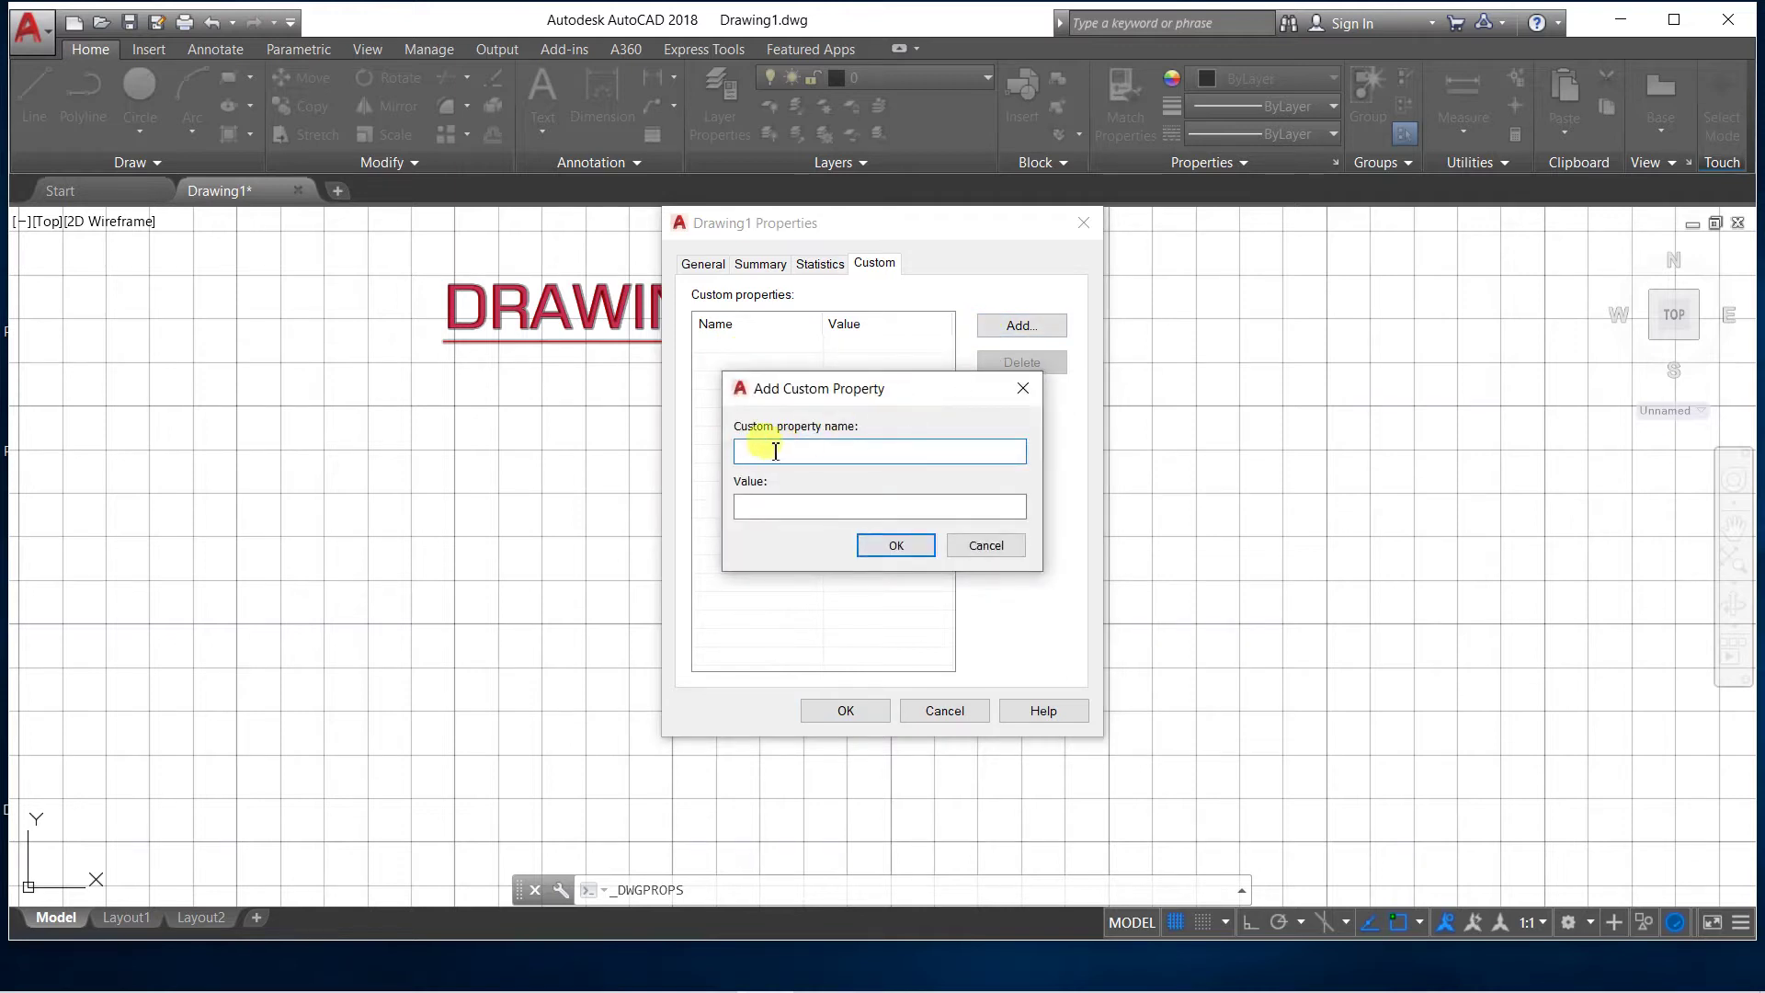
{"action": "left_click", "coordinate": [965, 548]}
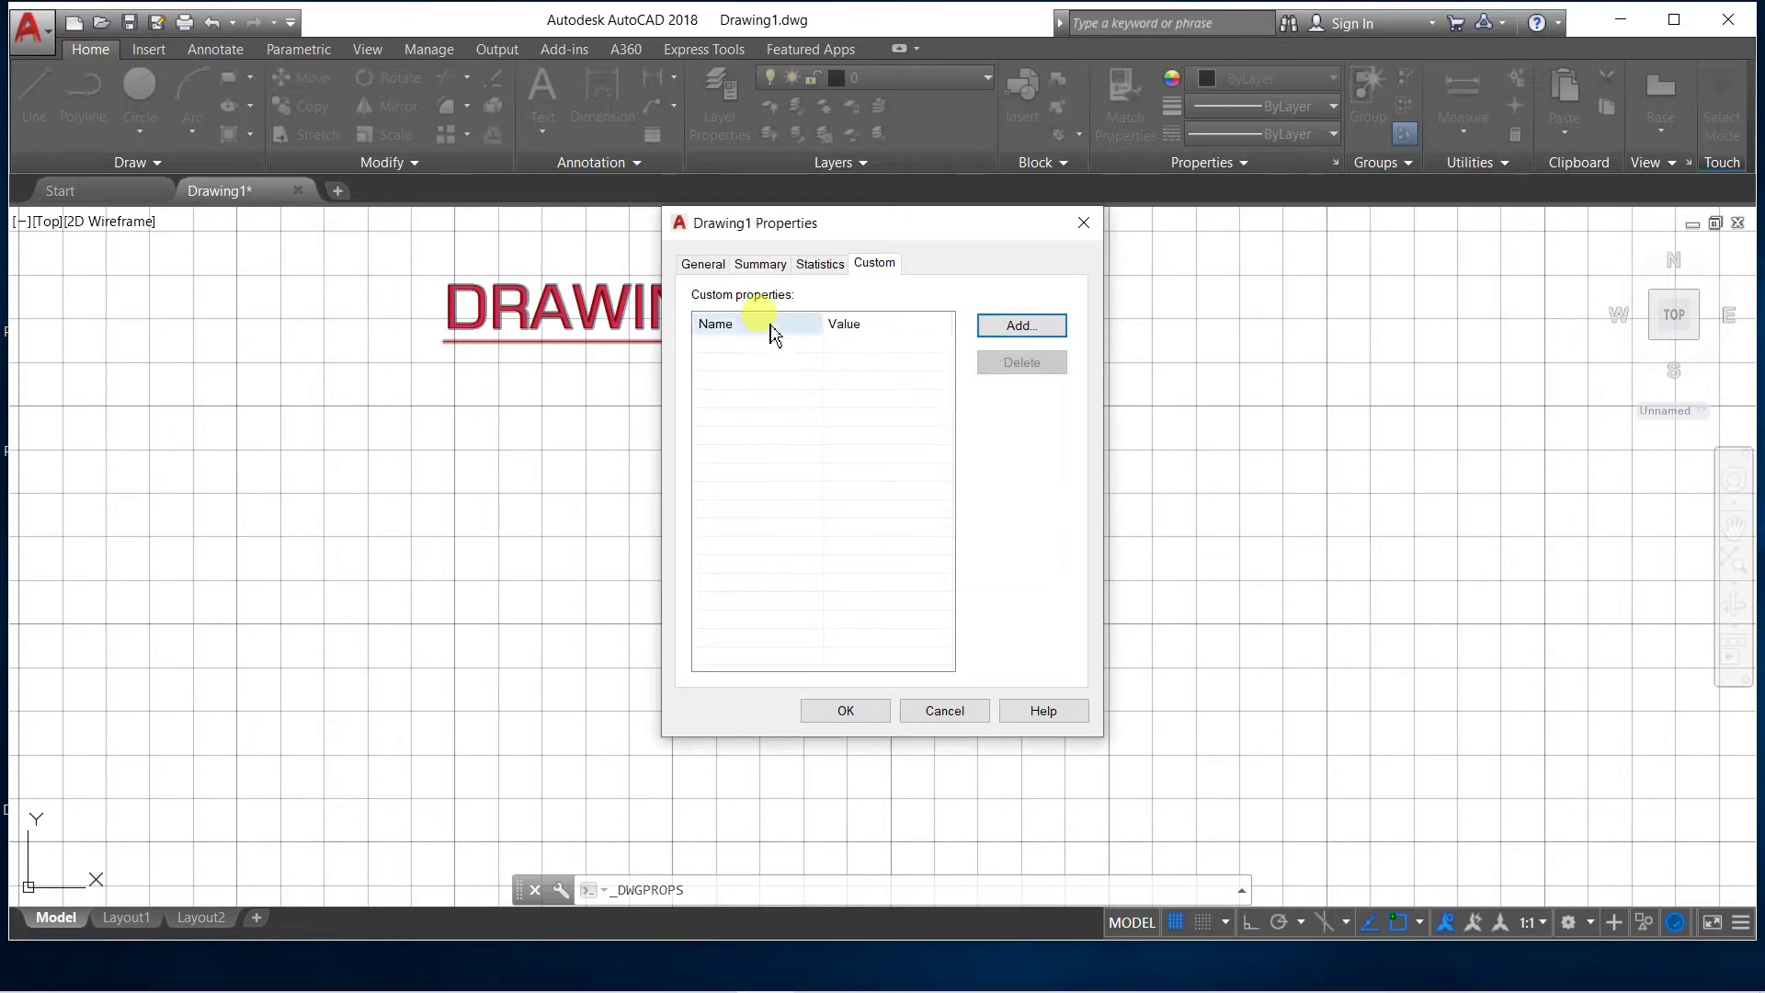
{"action": "left_click", "coordinate": [703, 263]}
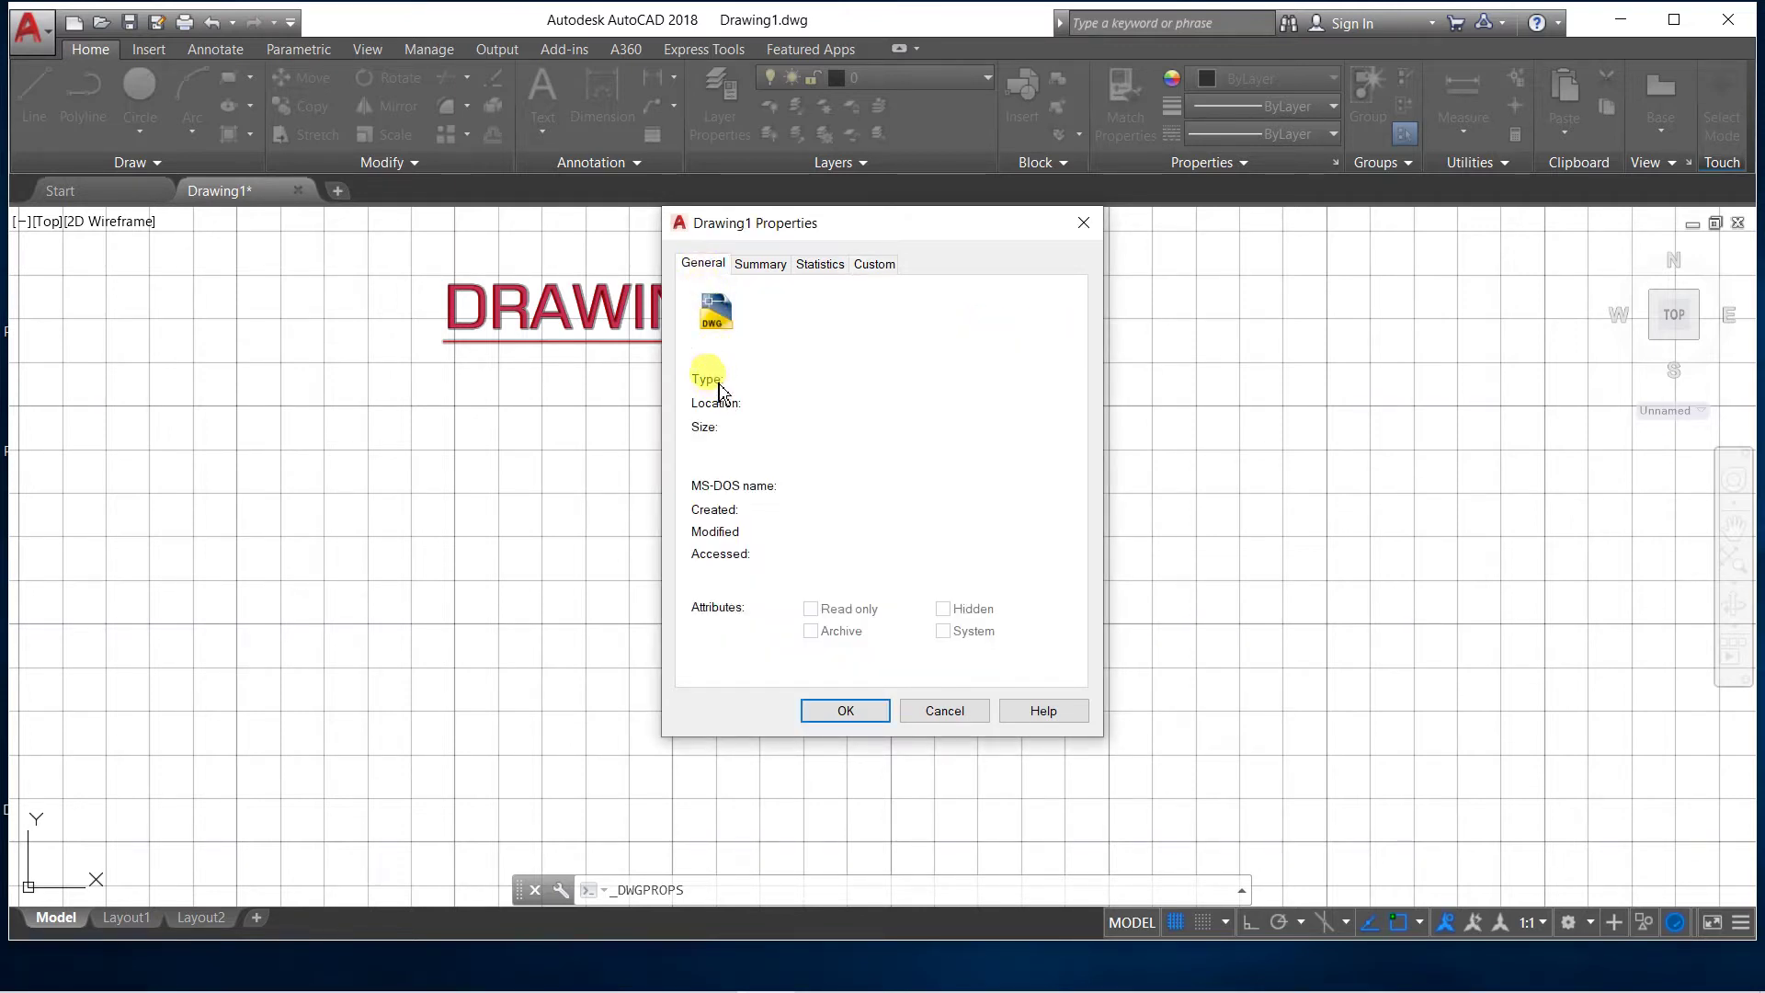
{"action": "left_click", "coordinate": [788, 381]}
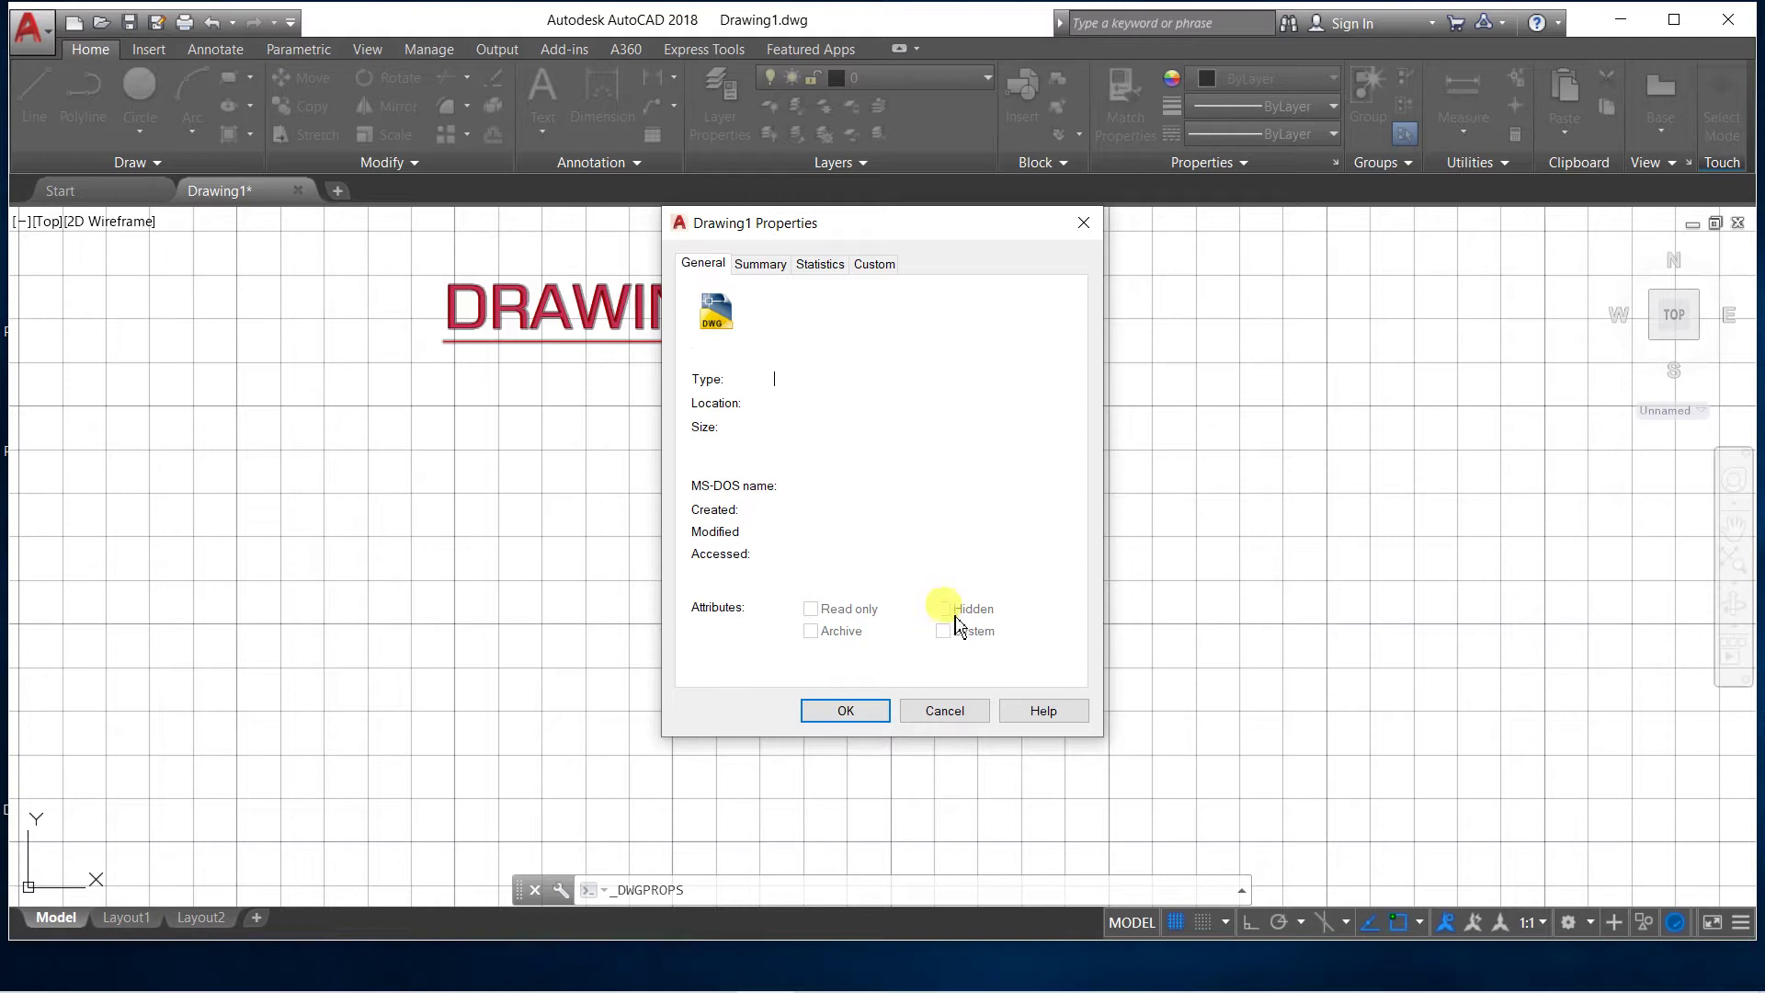
{"action": "left_click", "coordinate": [873, 715]}
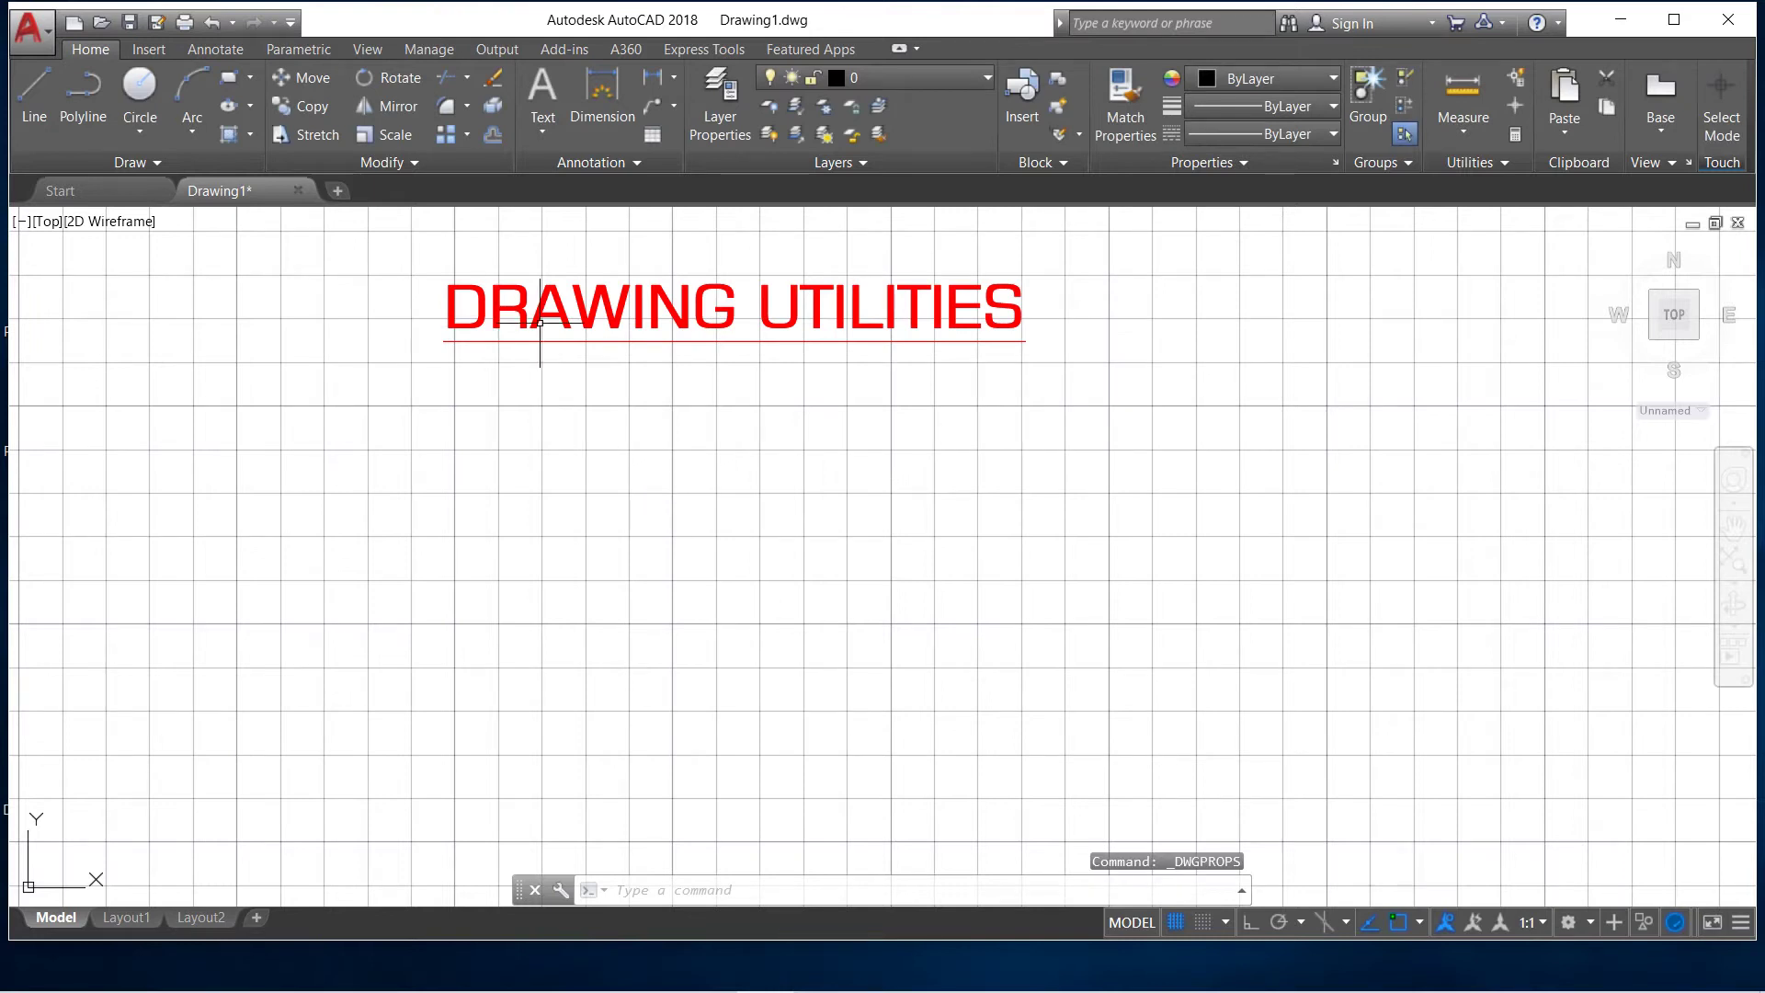
Open the drawing units settings and set the length type to Architectural and the insertion scale to Inches
{"action": "left_click", "coordinate": [53, 39]}
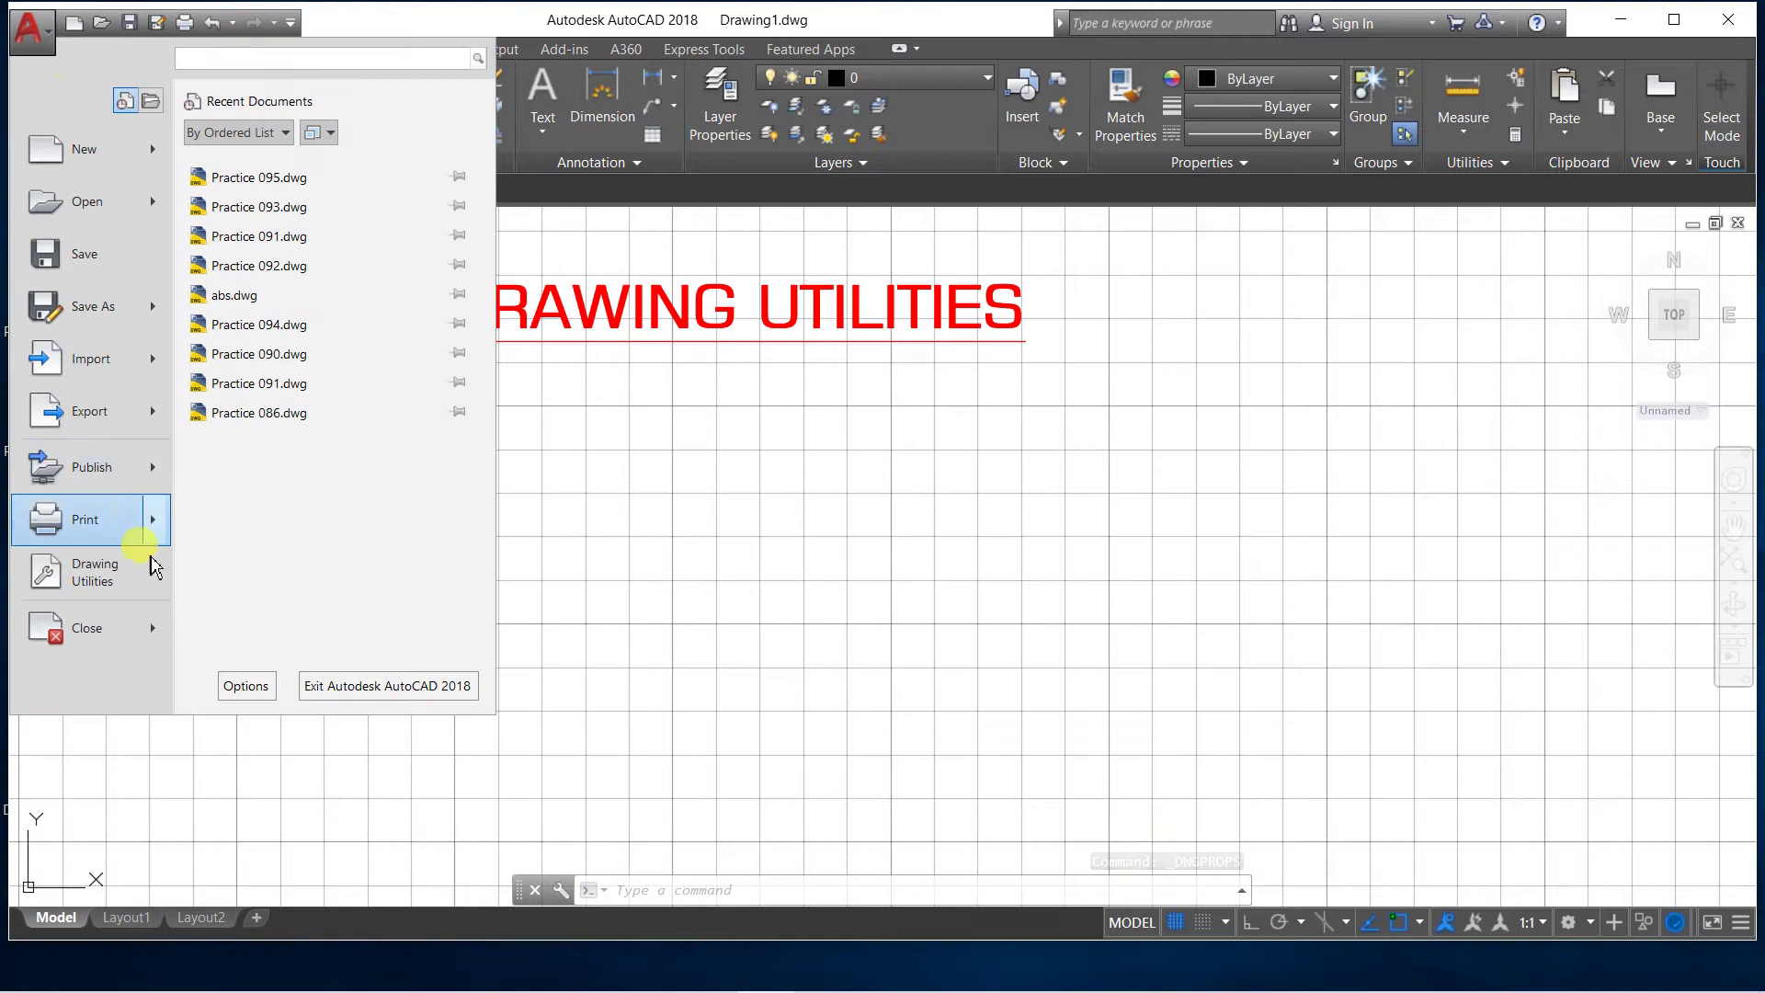
{"action": "left_click", "coordinate": [154, 577]}
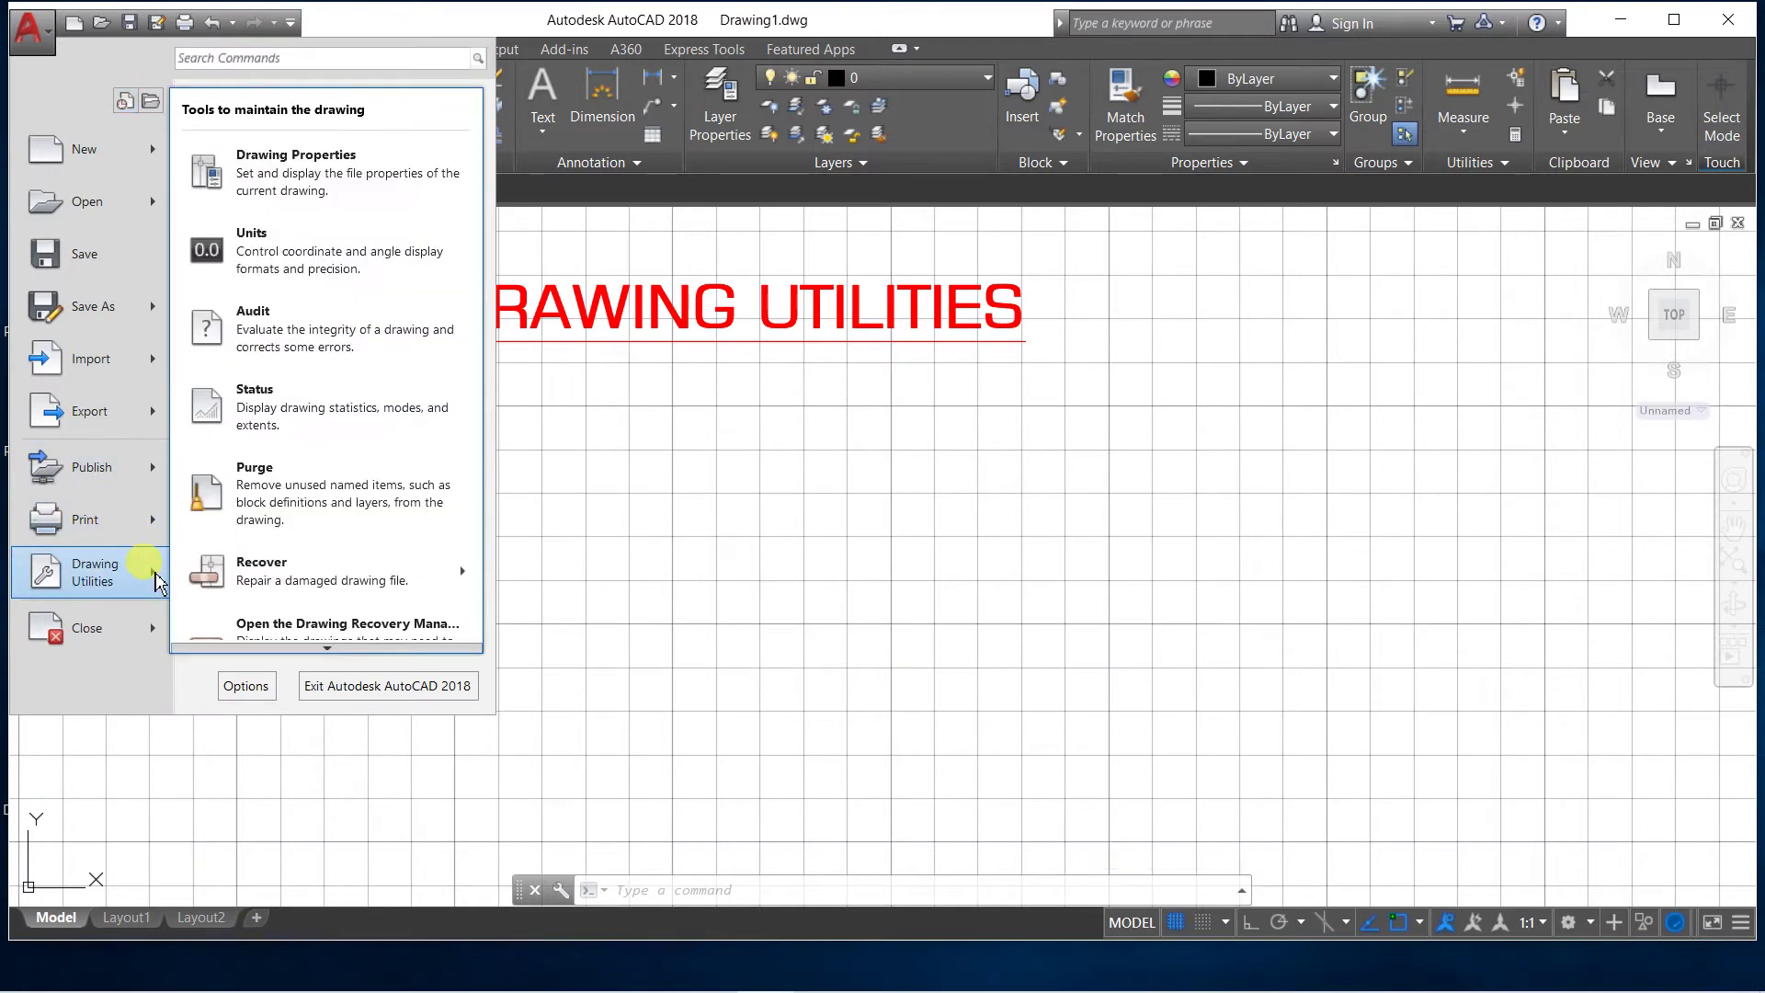
{"action": "left_click", "coordinate": [211, 256]}
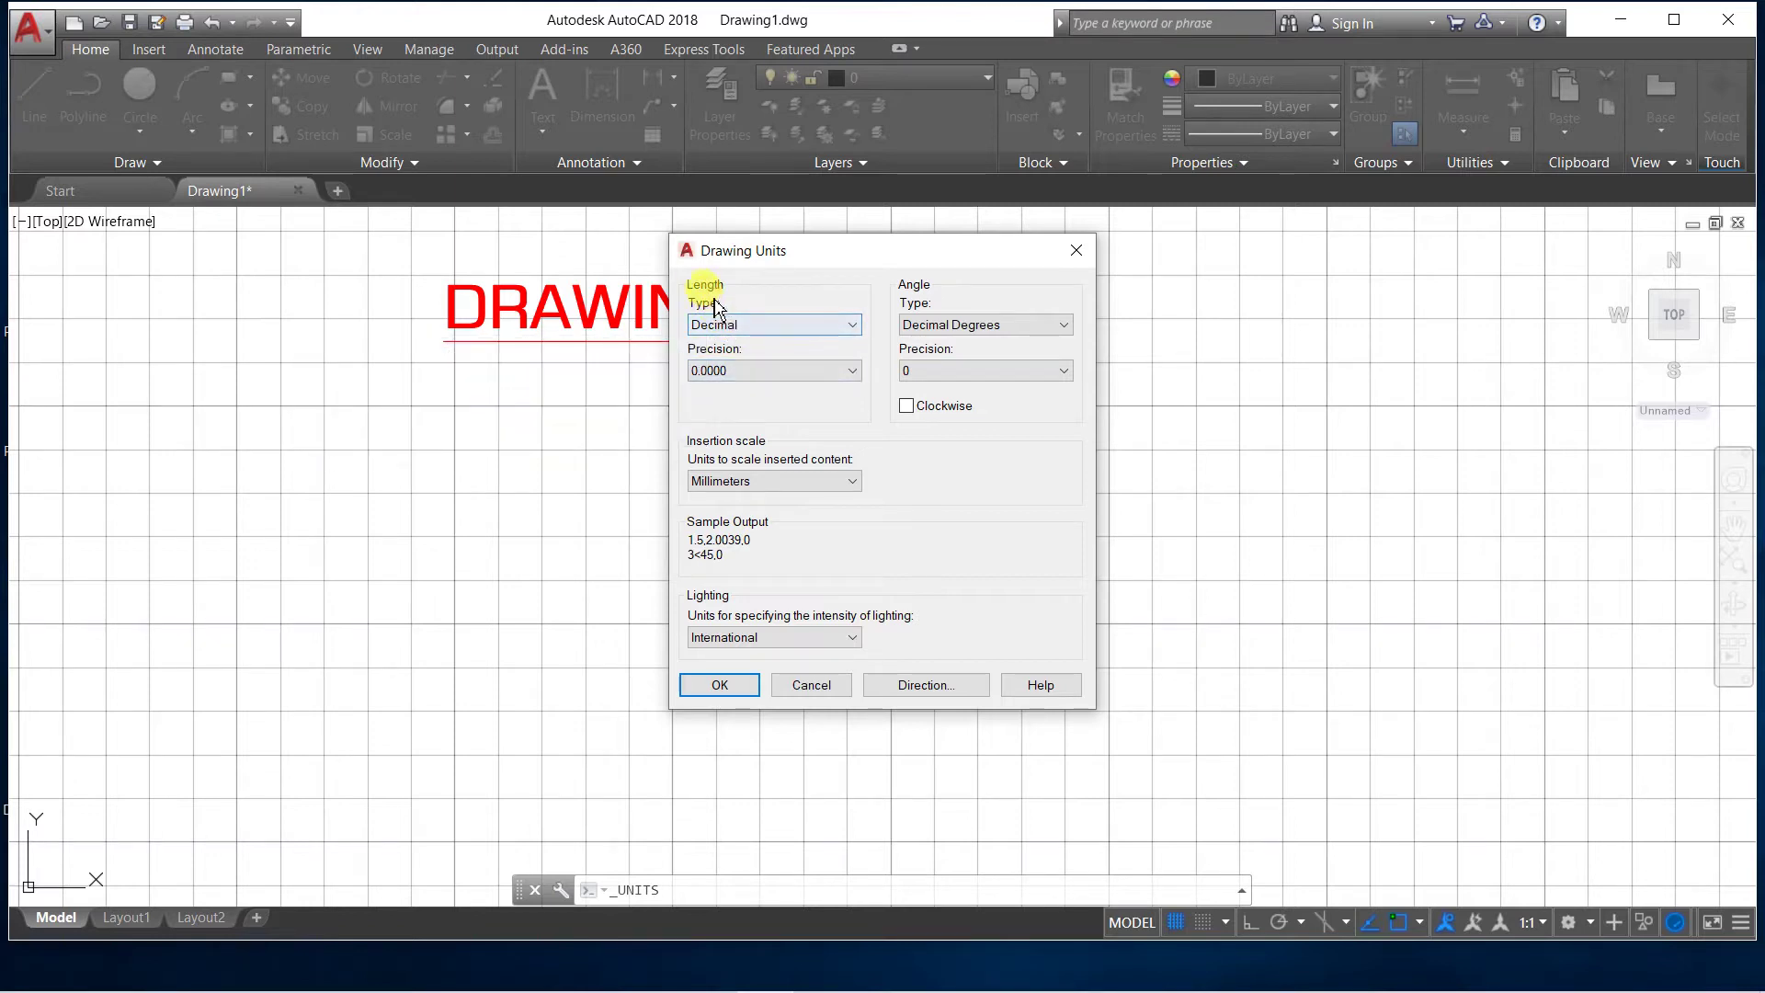
{"action": "left_click", "coordinate": [854, 331]}
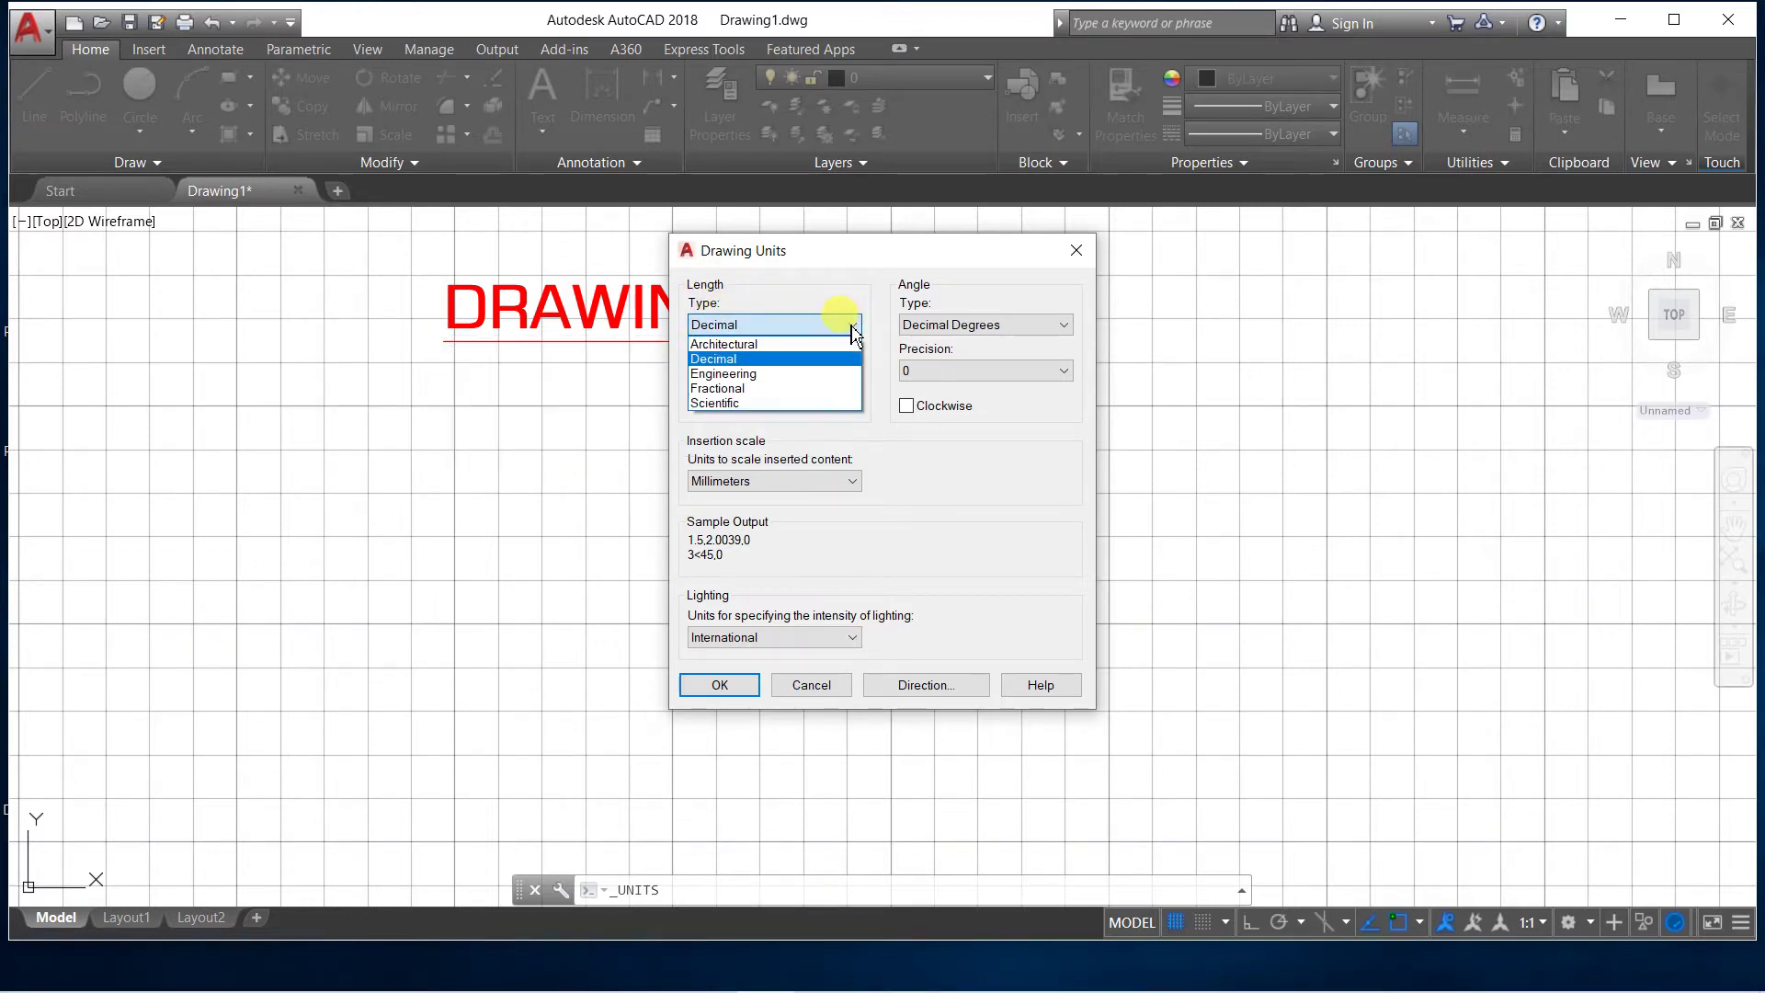
{"action": "left_click", "coordinate": [763, 345]}
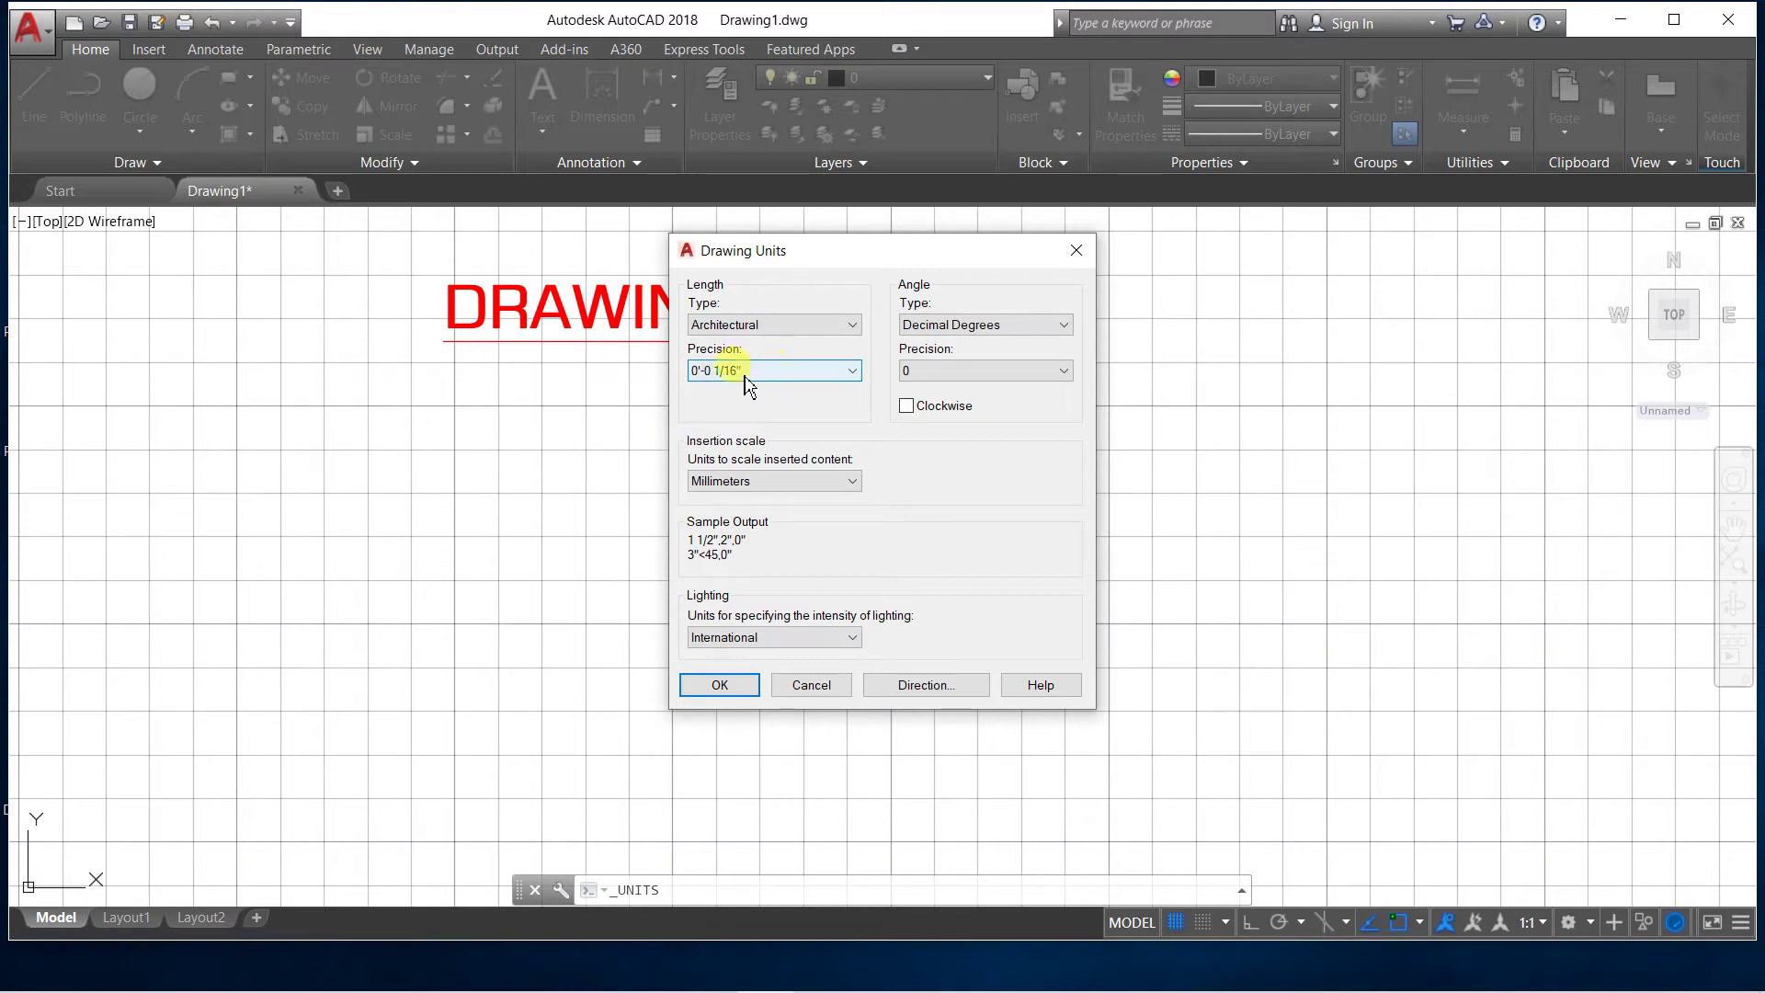
{"action": "left_click", "coordinate": [827, 328]}
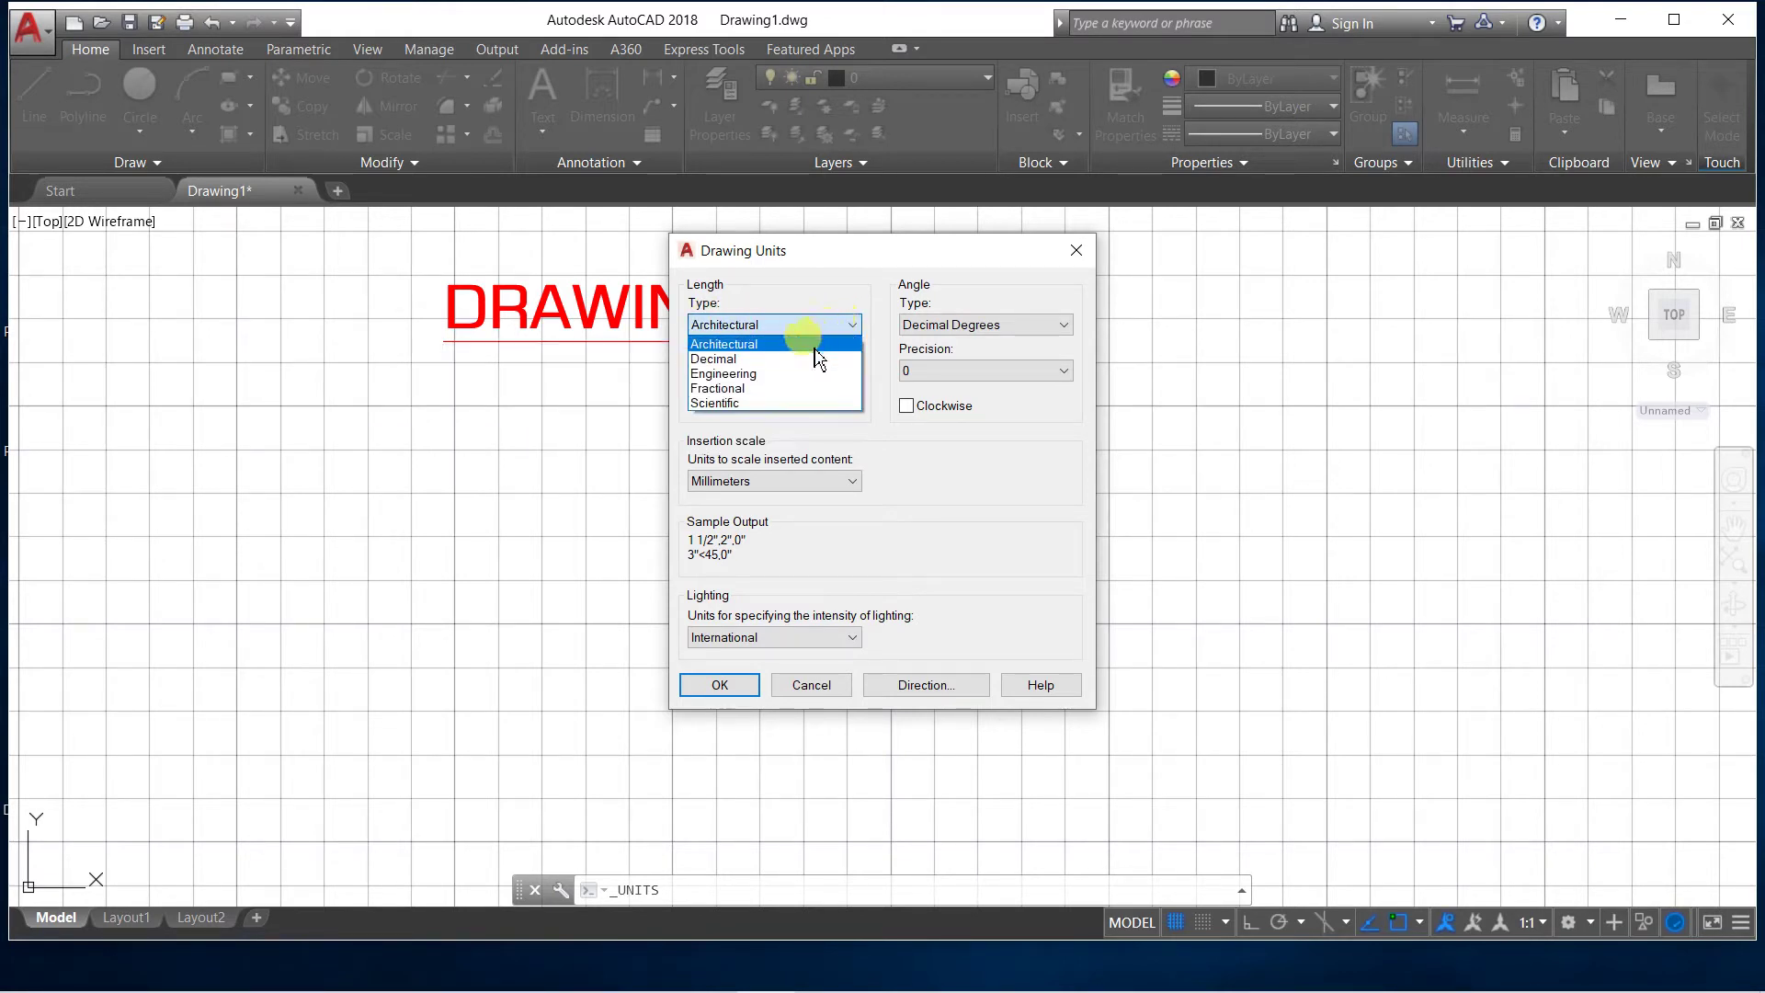
{"action": "left_click", "coordinate": [802, 360]}
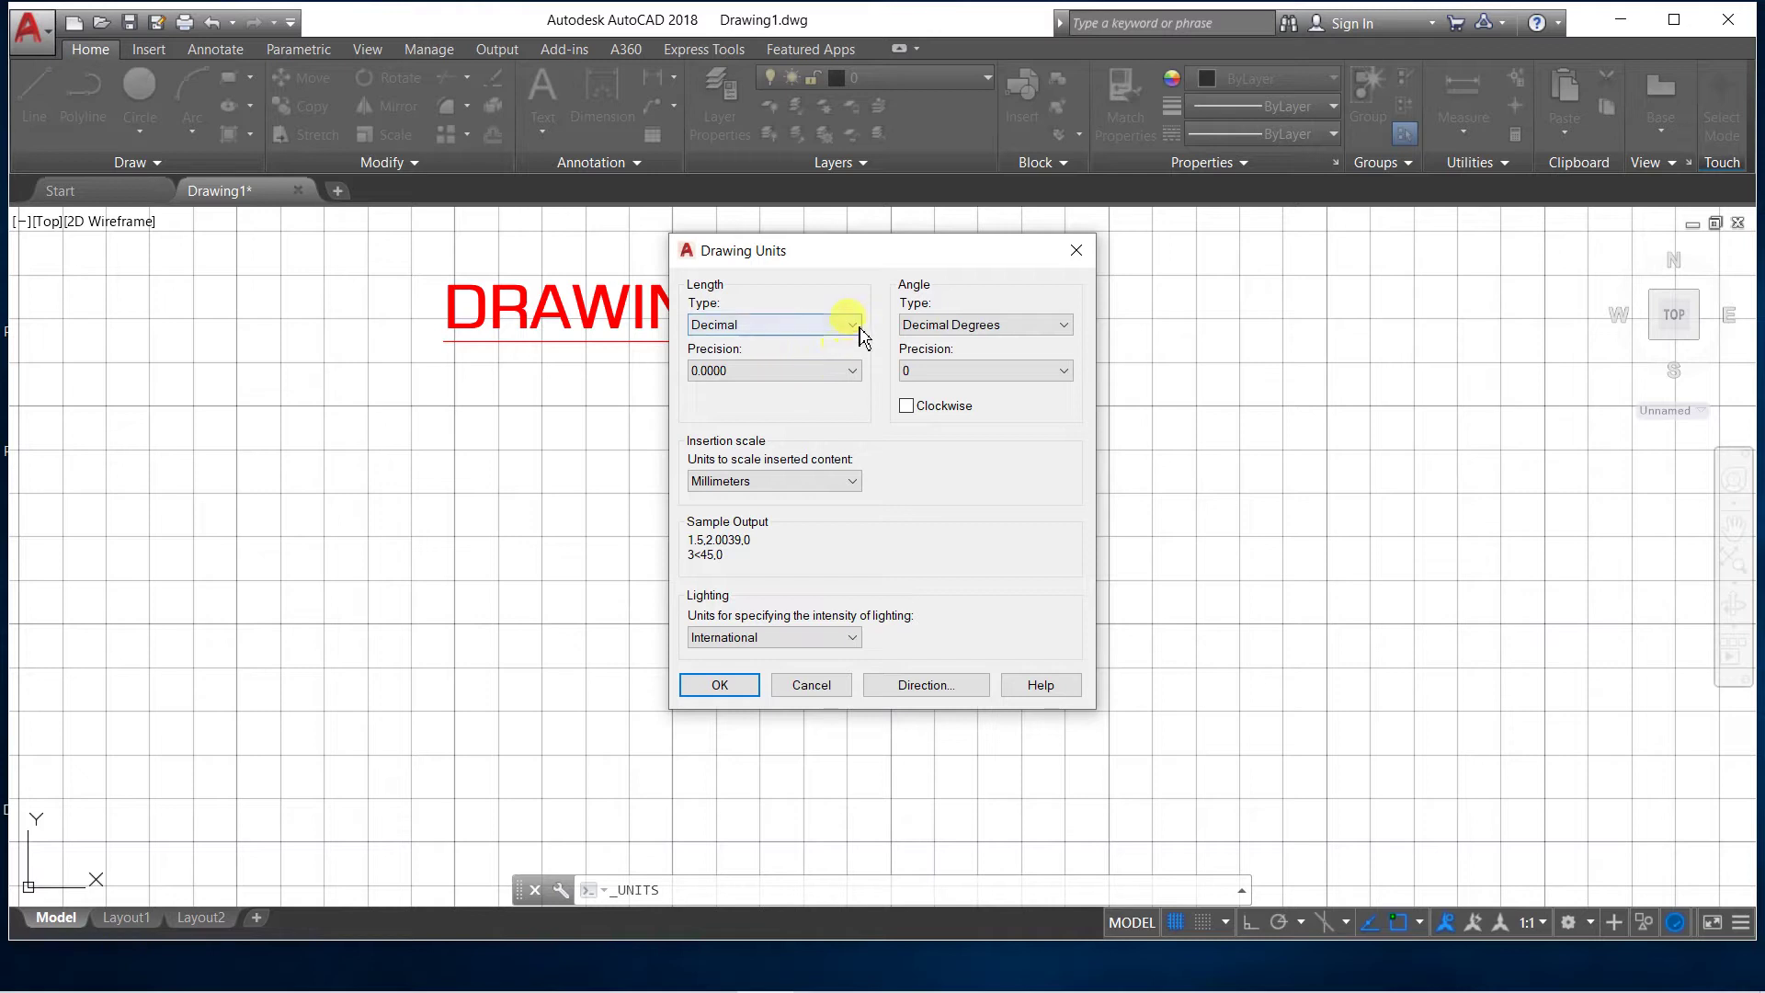
{"action": "left_click", "coordinate": [857, 326]}
{"action": "left_click", "coordinate": [827, 345]}
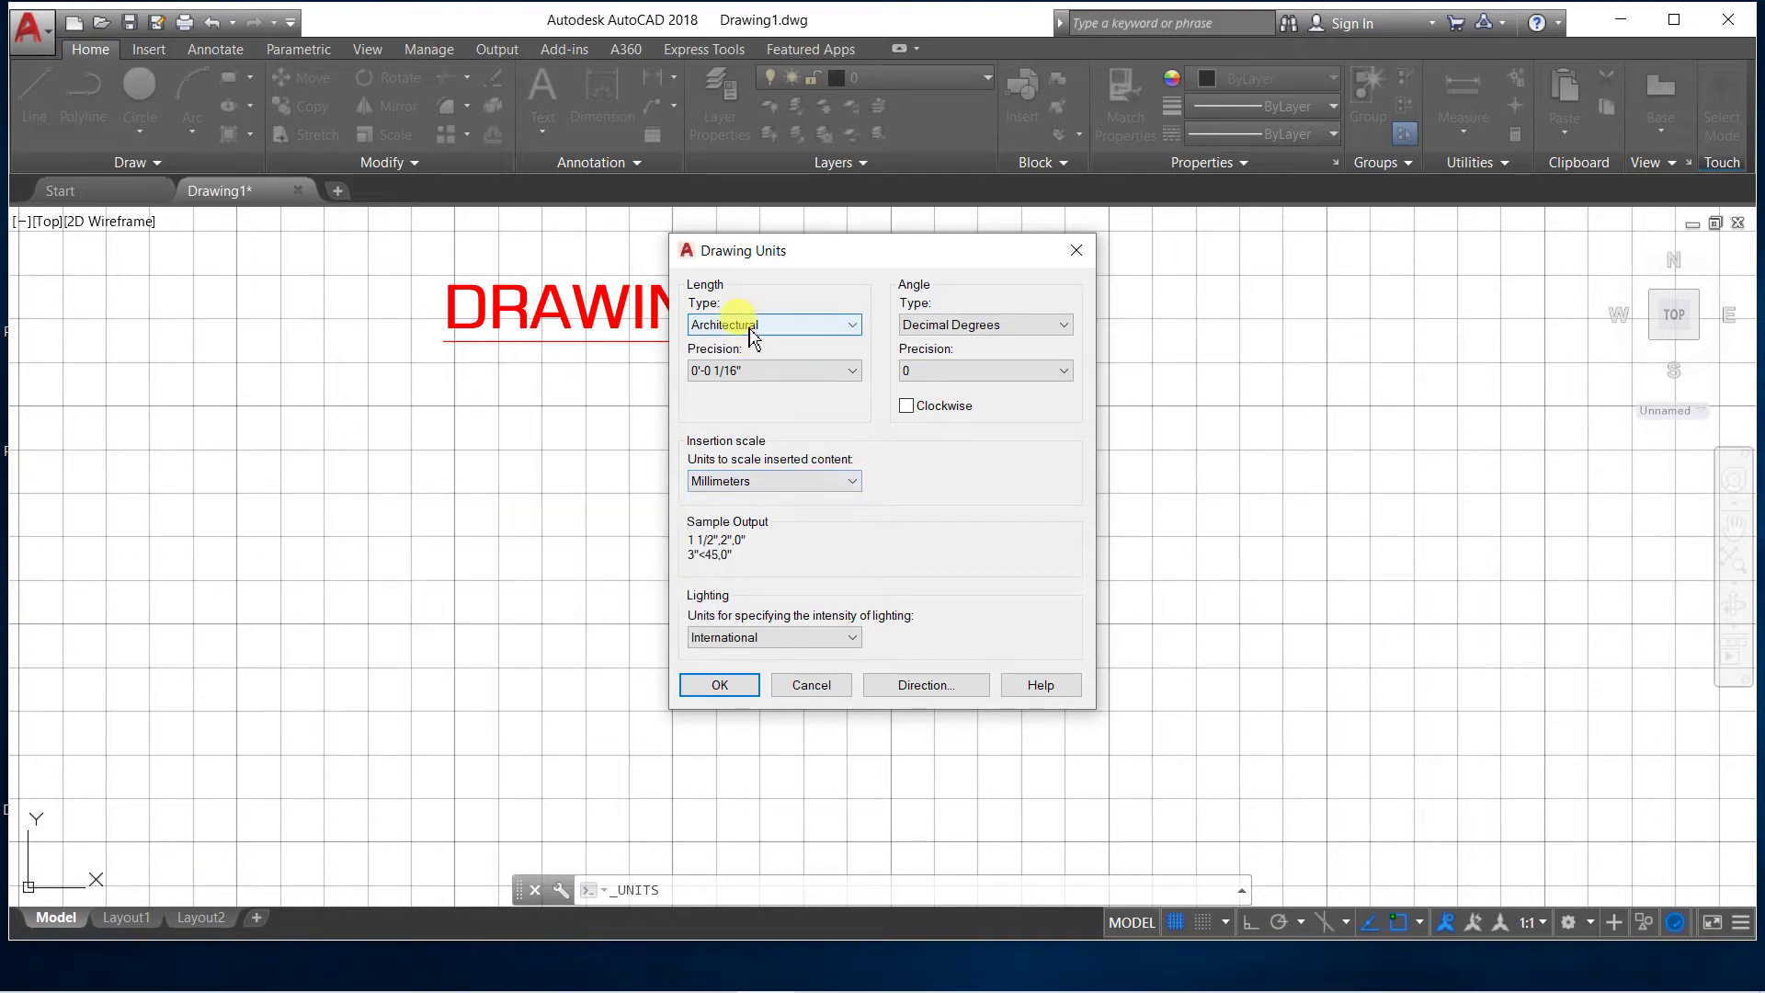
{"action": "left_click", "coordinate": [852, 482]}
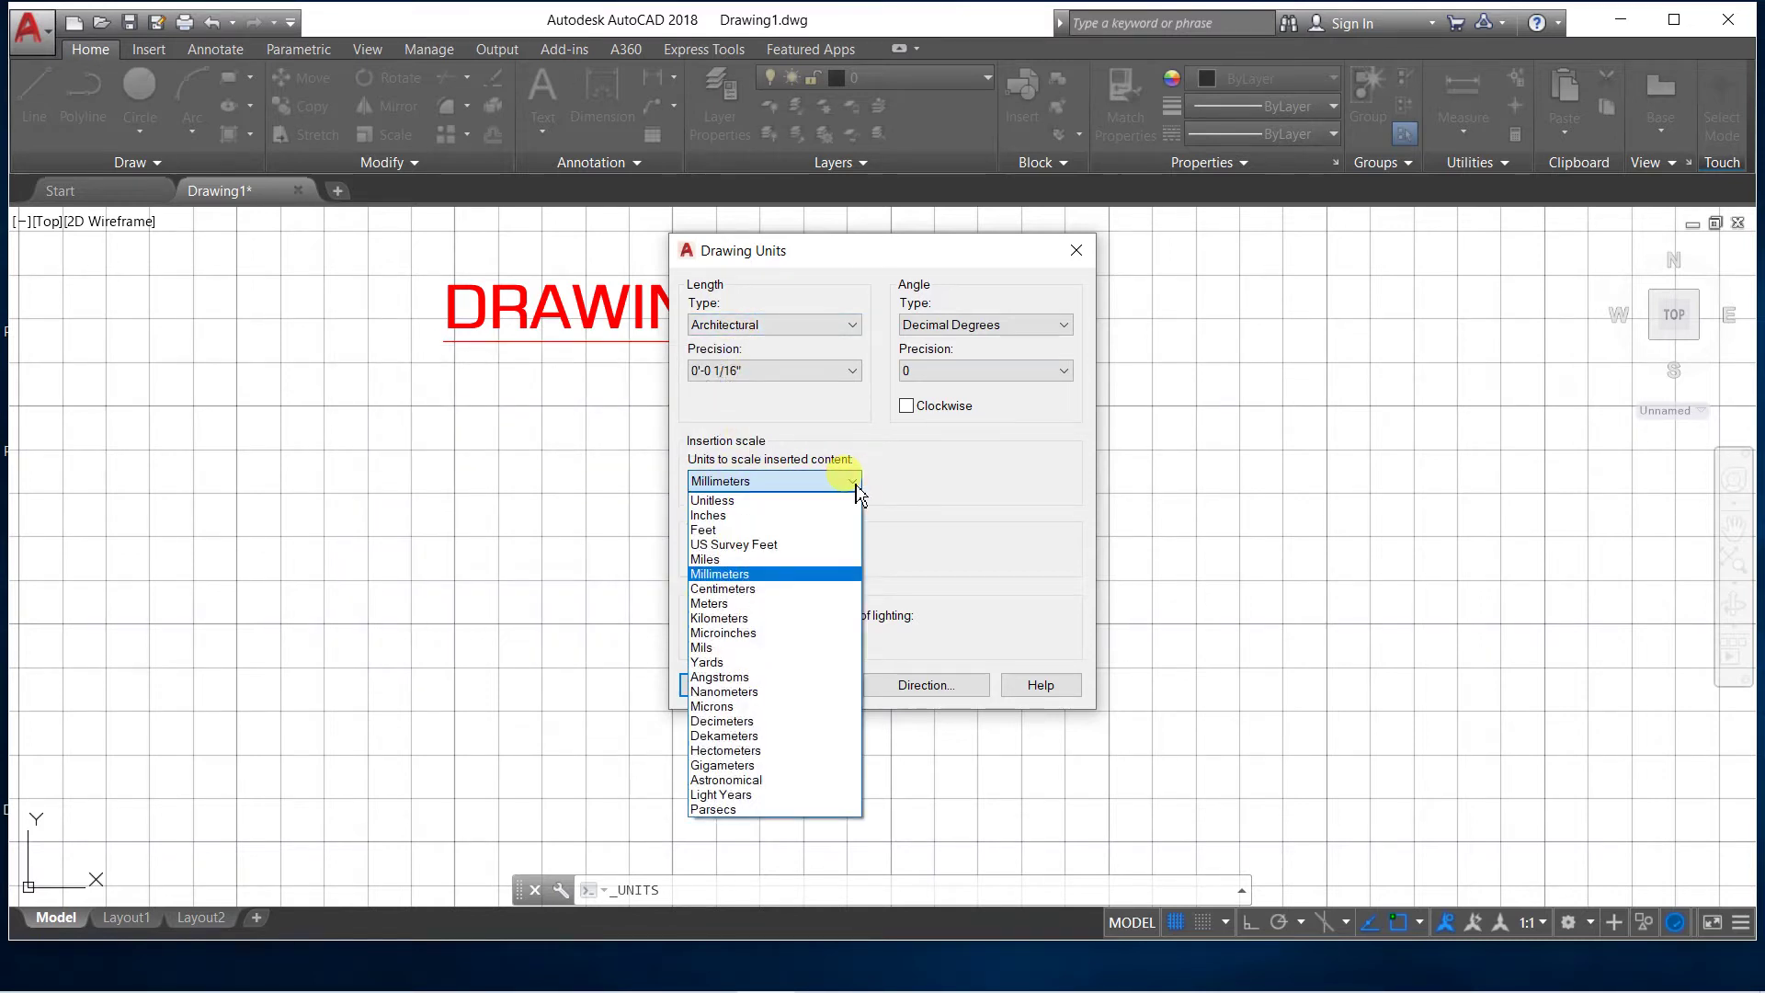
{"action": "left_click", "coordinate": [790, 516]}
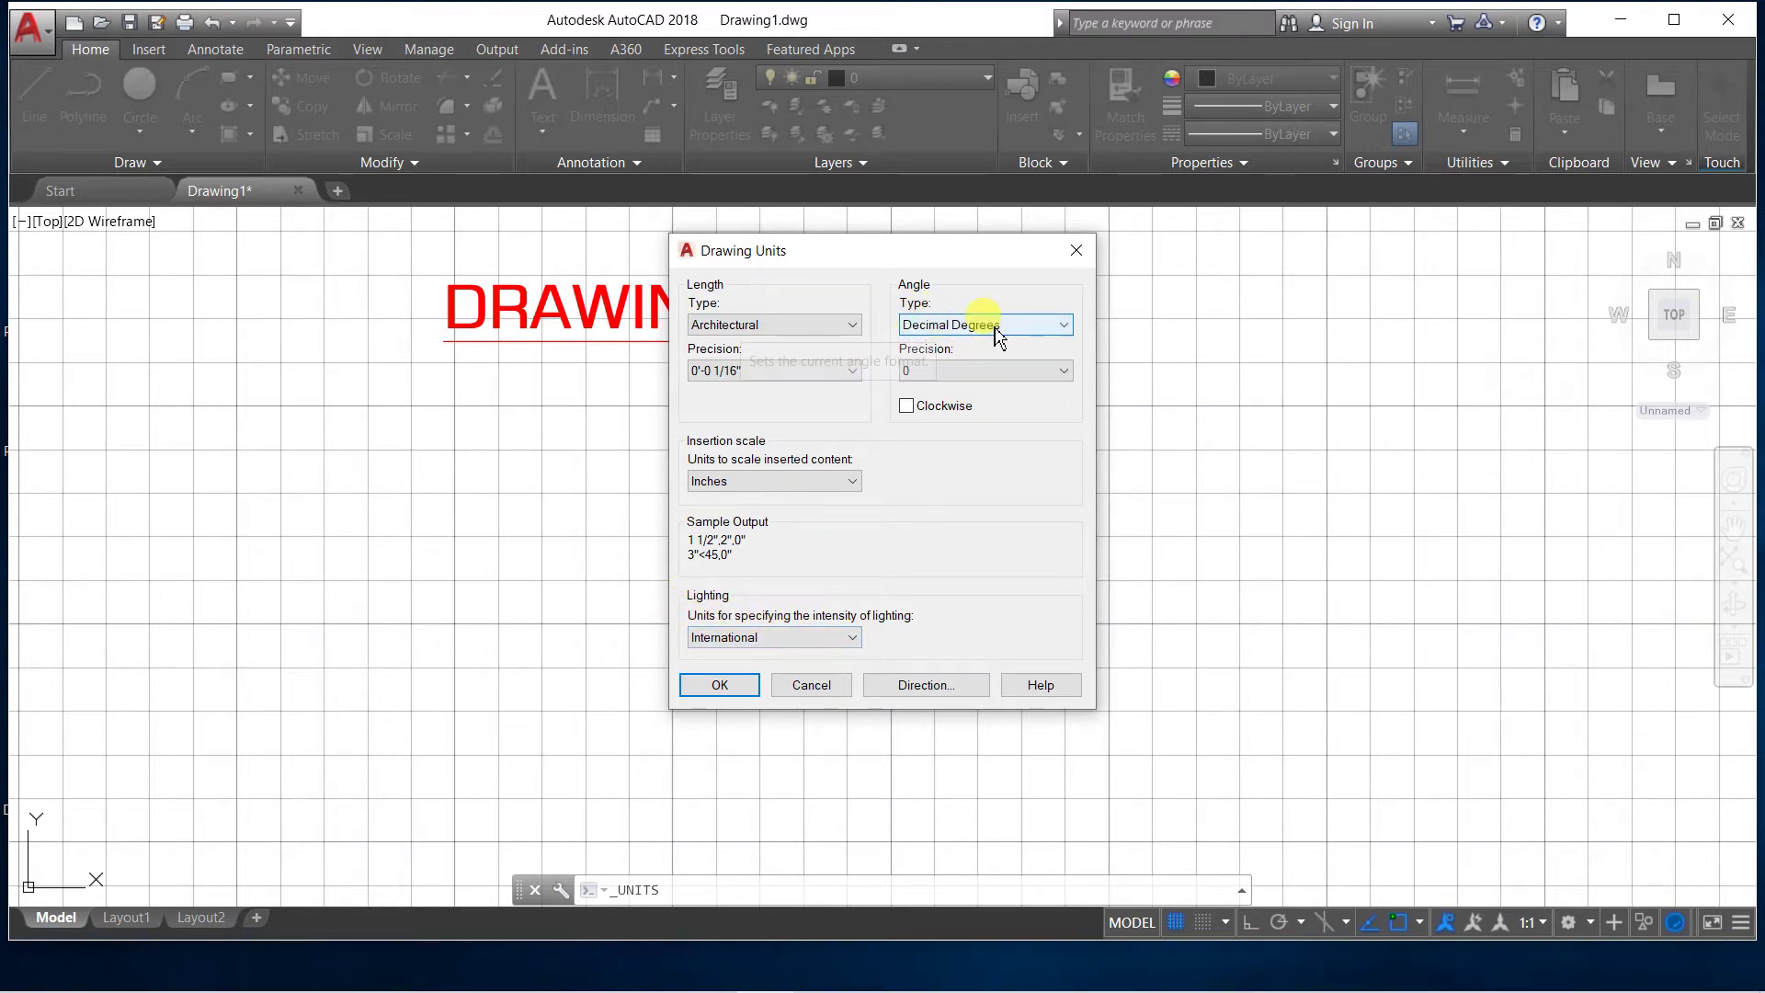
Set the angle type to Decimal Degrees and make angles measure clockwise
{"action": "left_click", "coordinate": [1050, 328]}
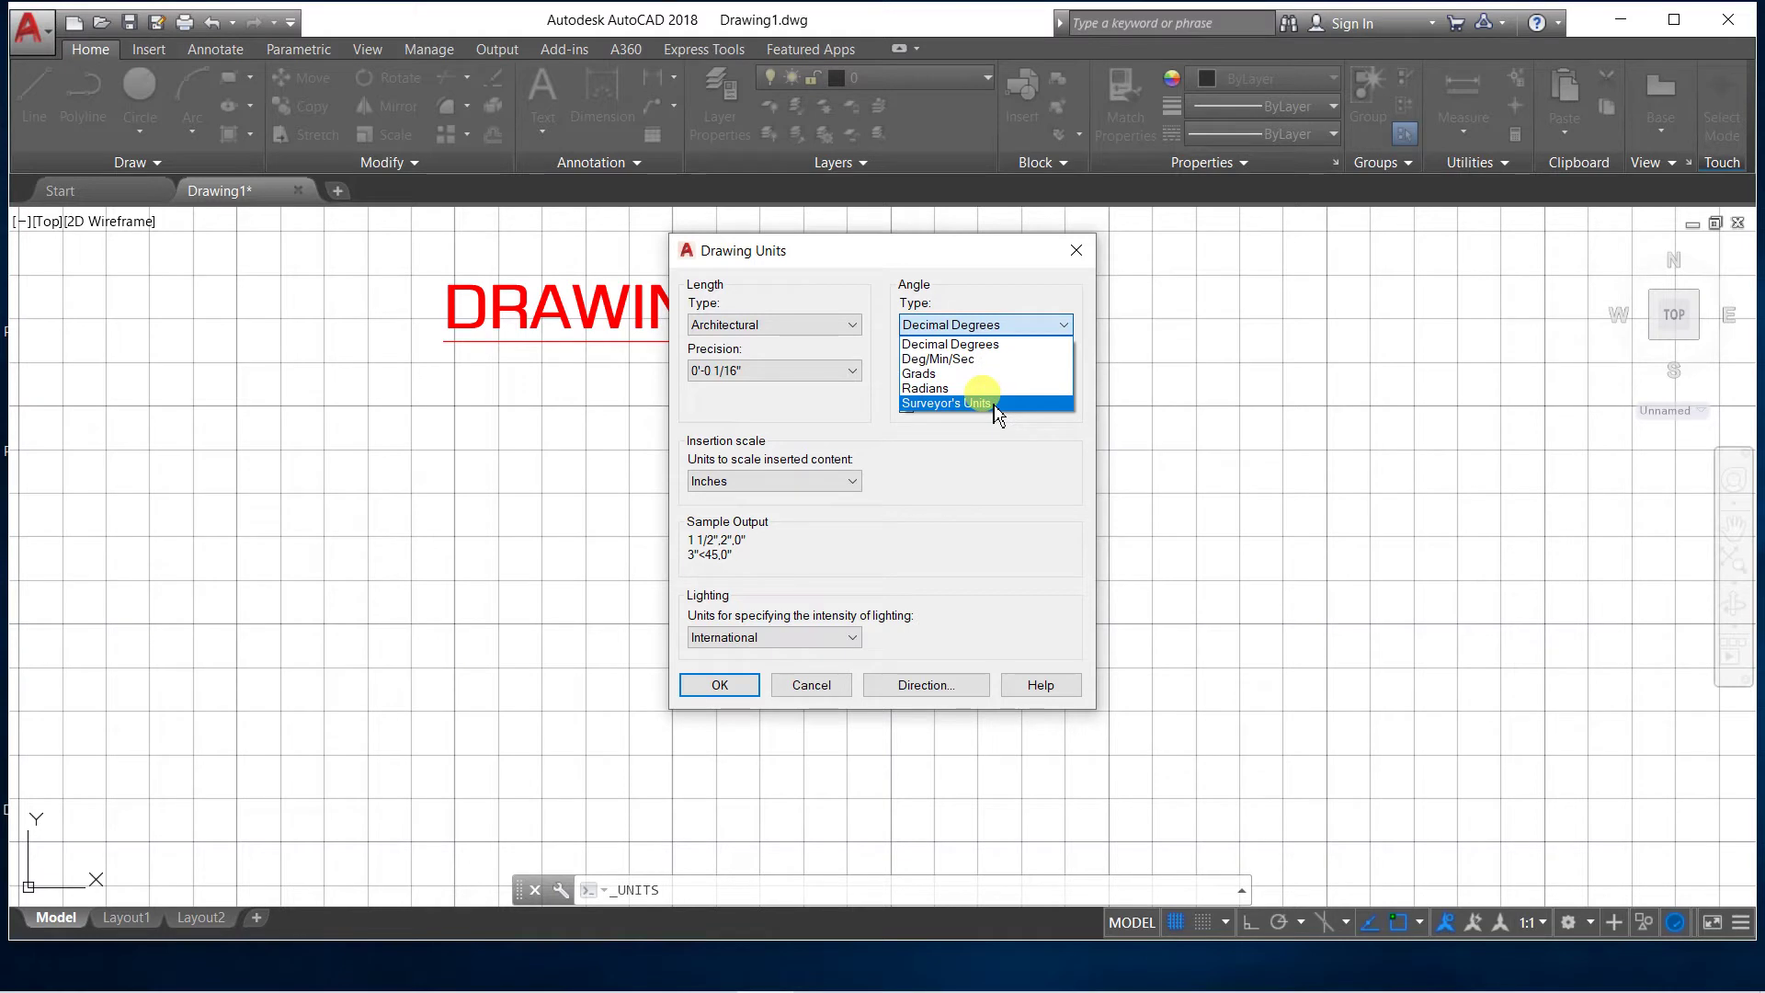
{"action": "left_click", "coordinate": [991, 355]}
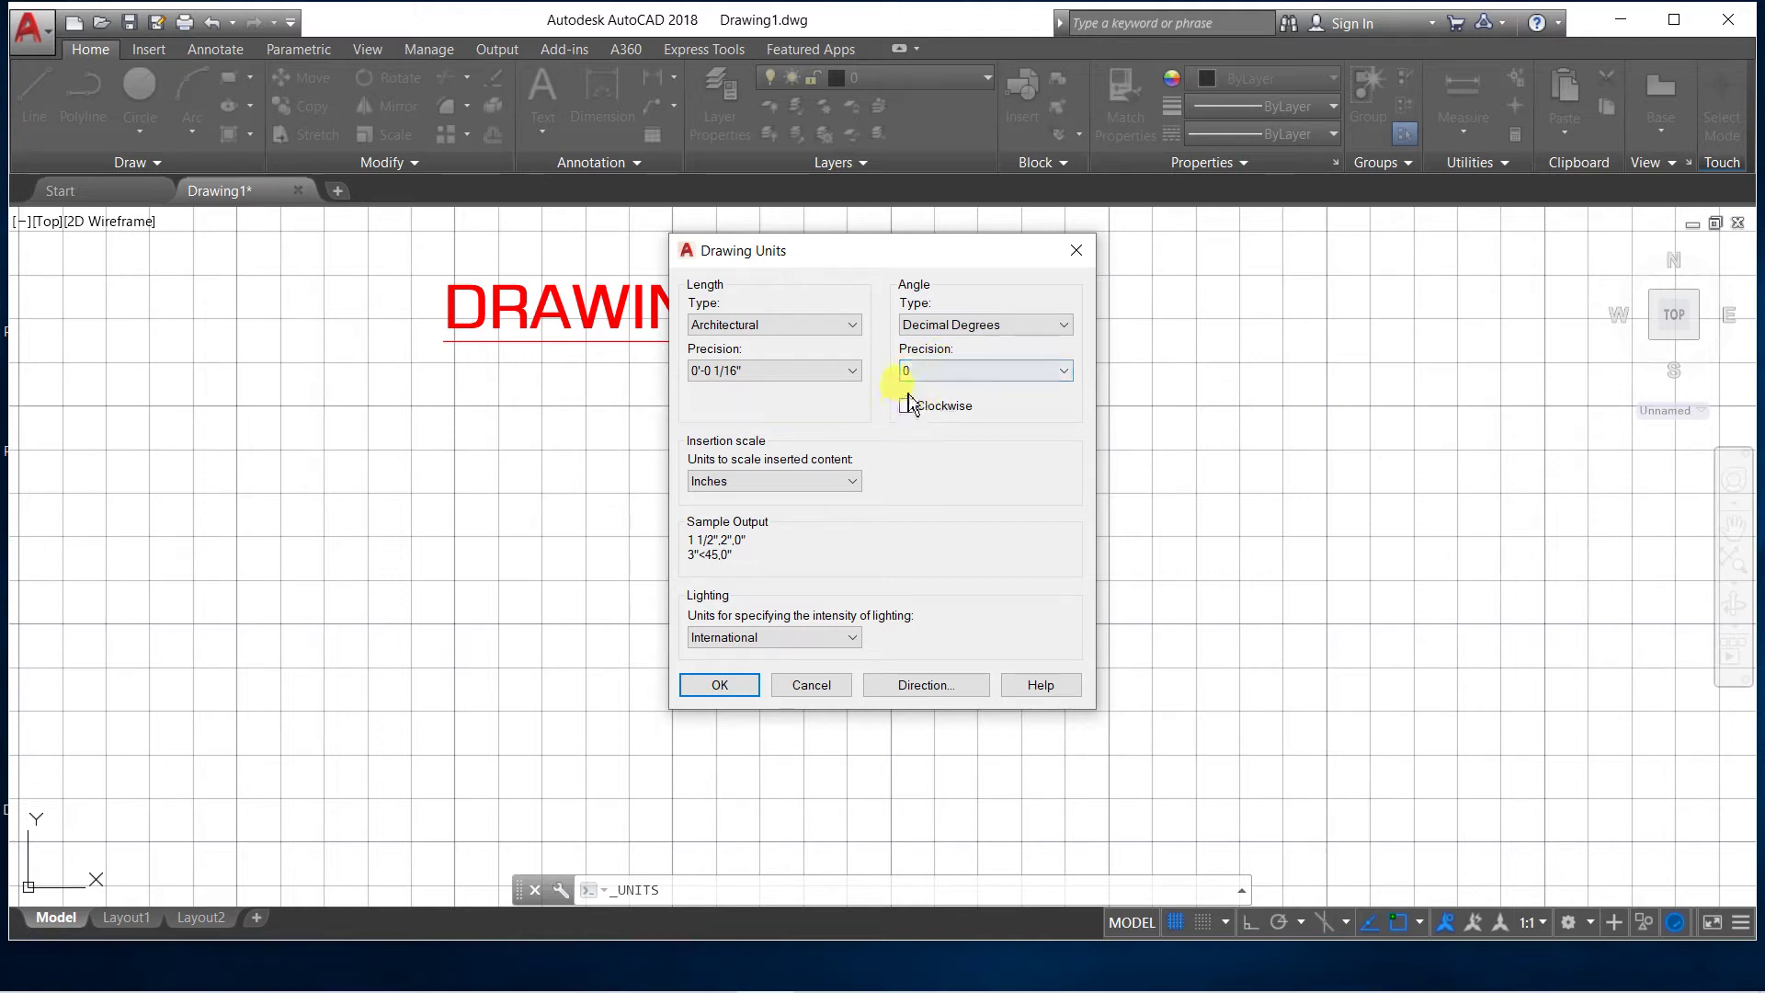
{"action": "left_click", "coordinate": [909, 407]}
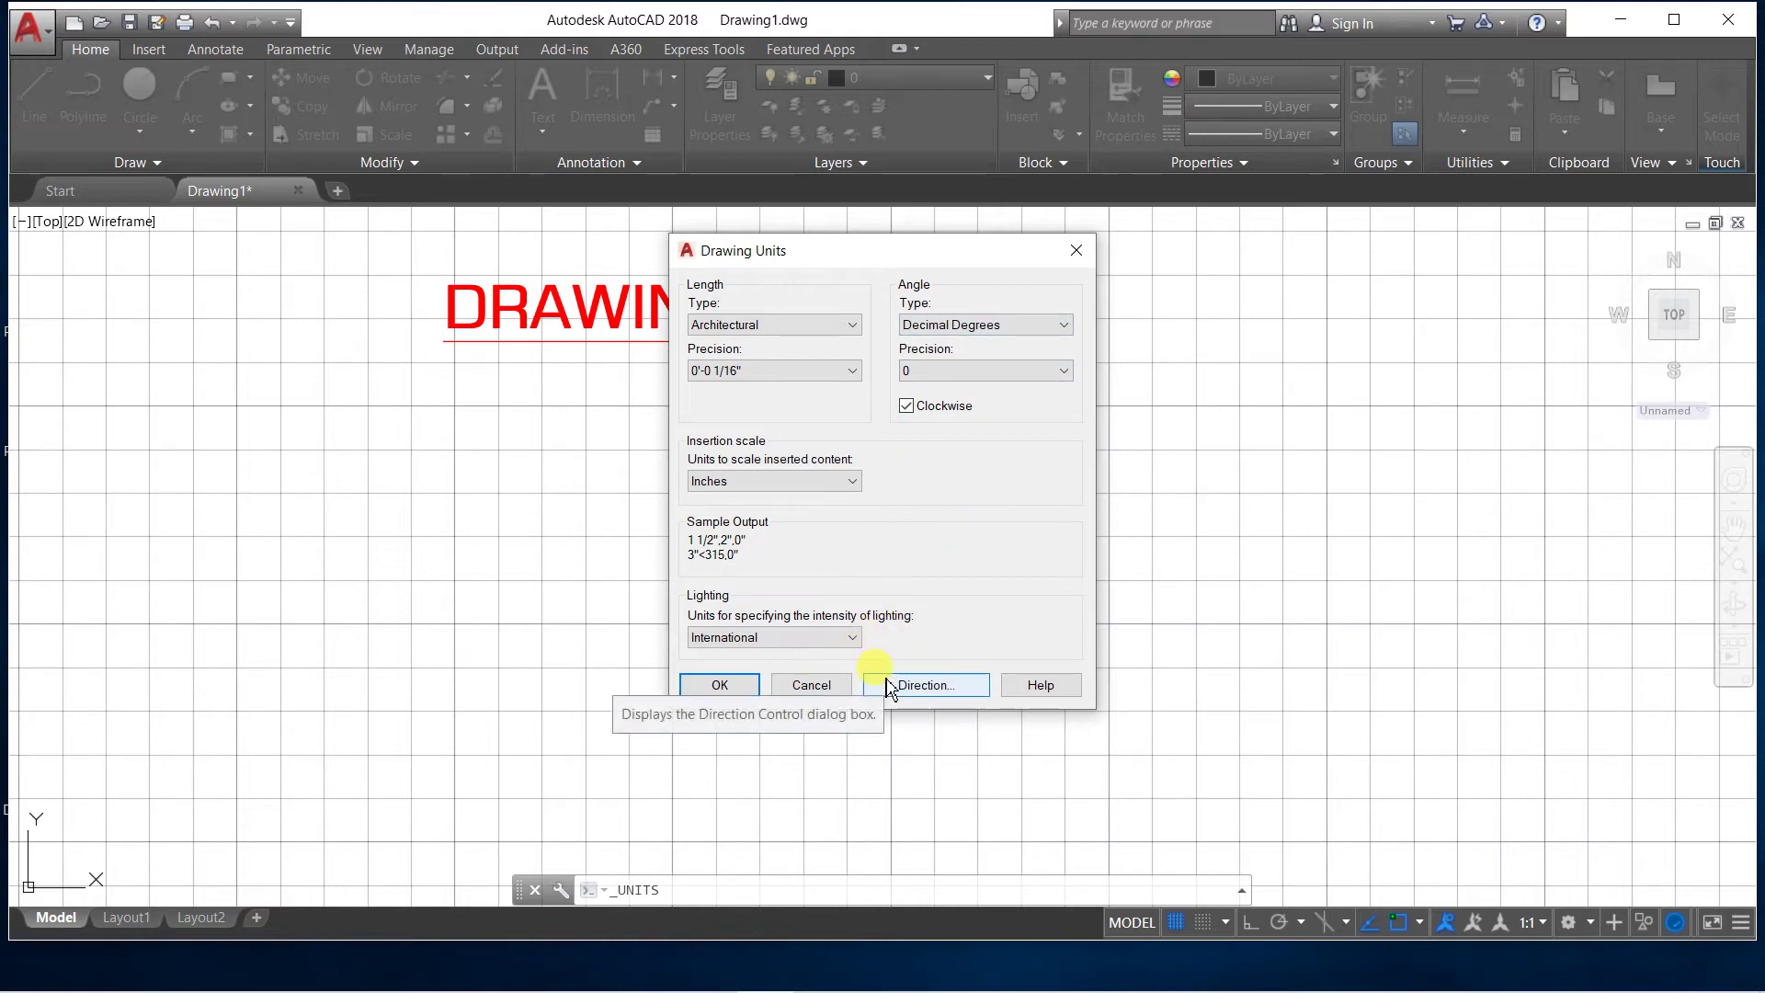
Examine the base angle direction options, including Other and East, and leave them without applying changes
{"action": "left_click", "coordinate": [917, 691]}
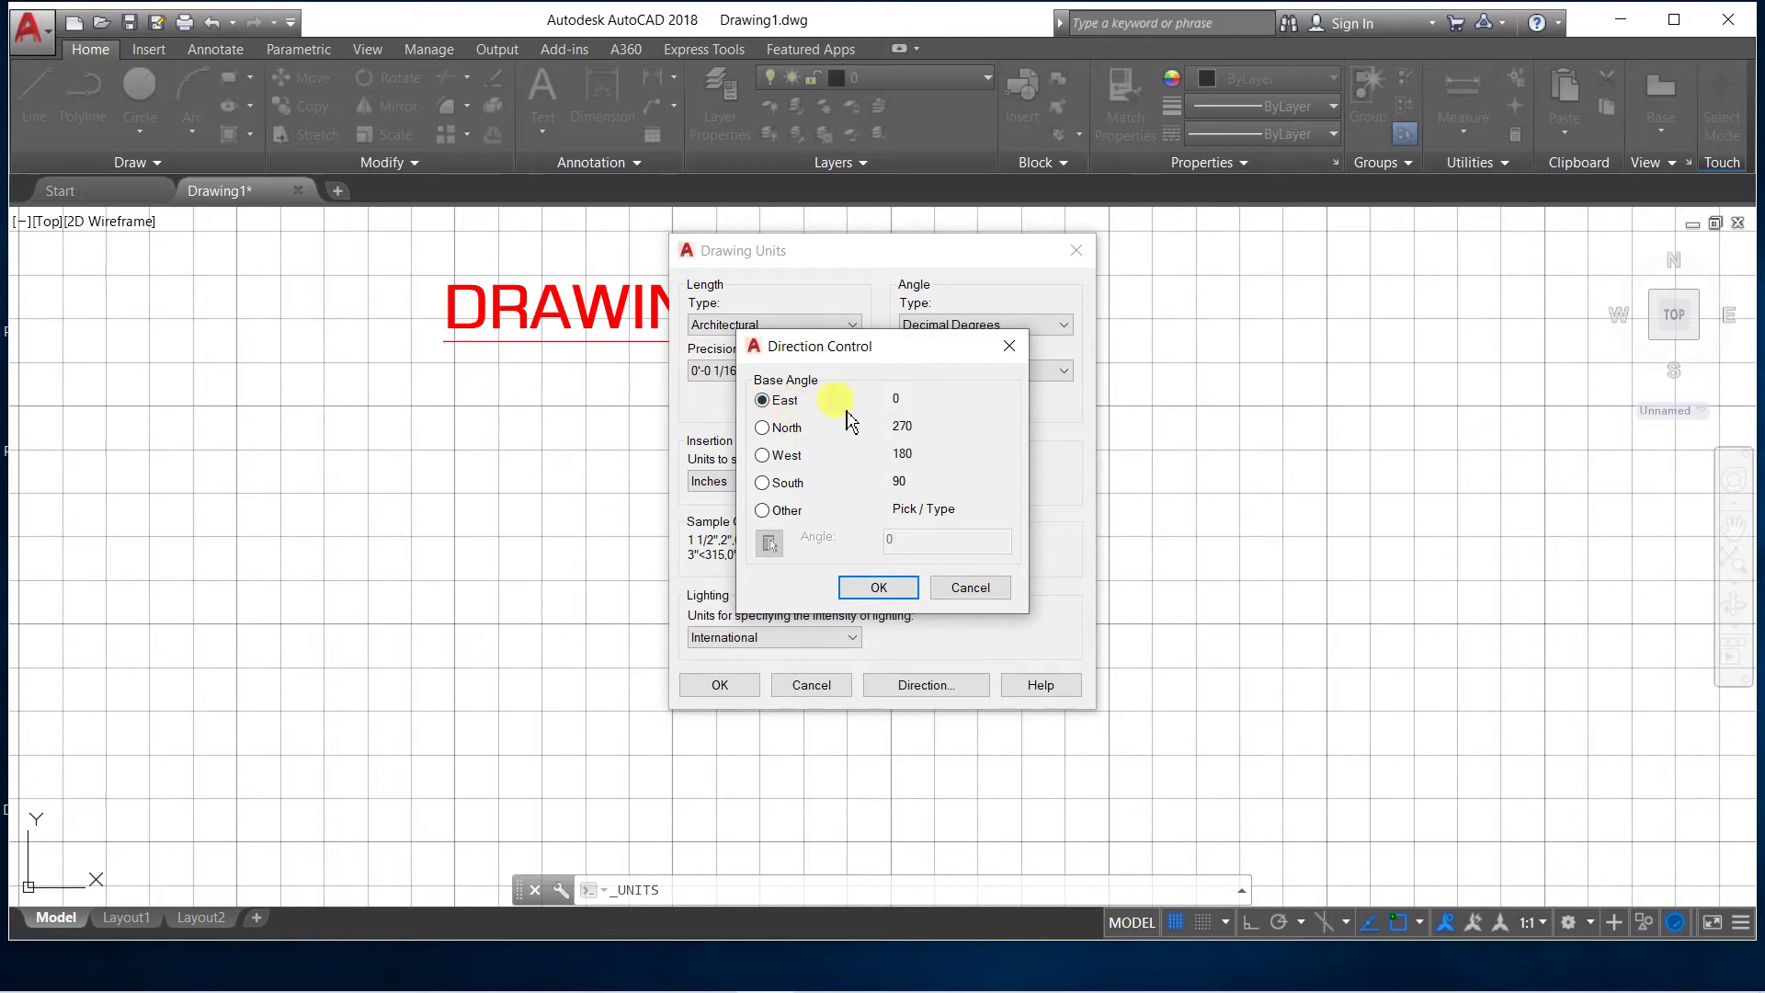
{"action": "left_click", "coordinate": [762, 512]}
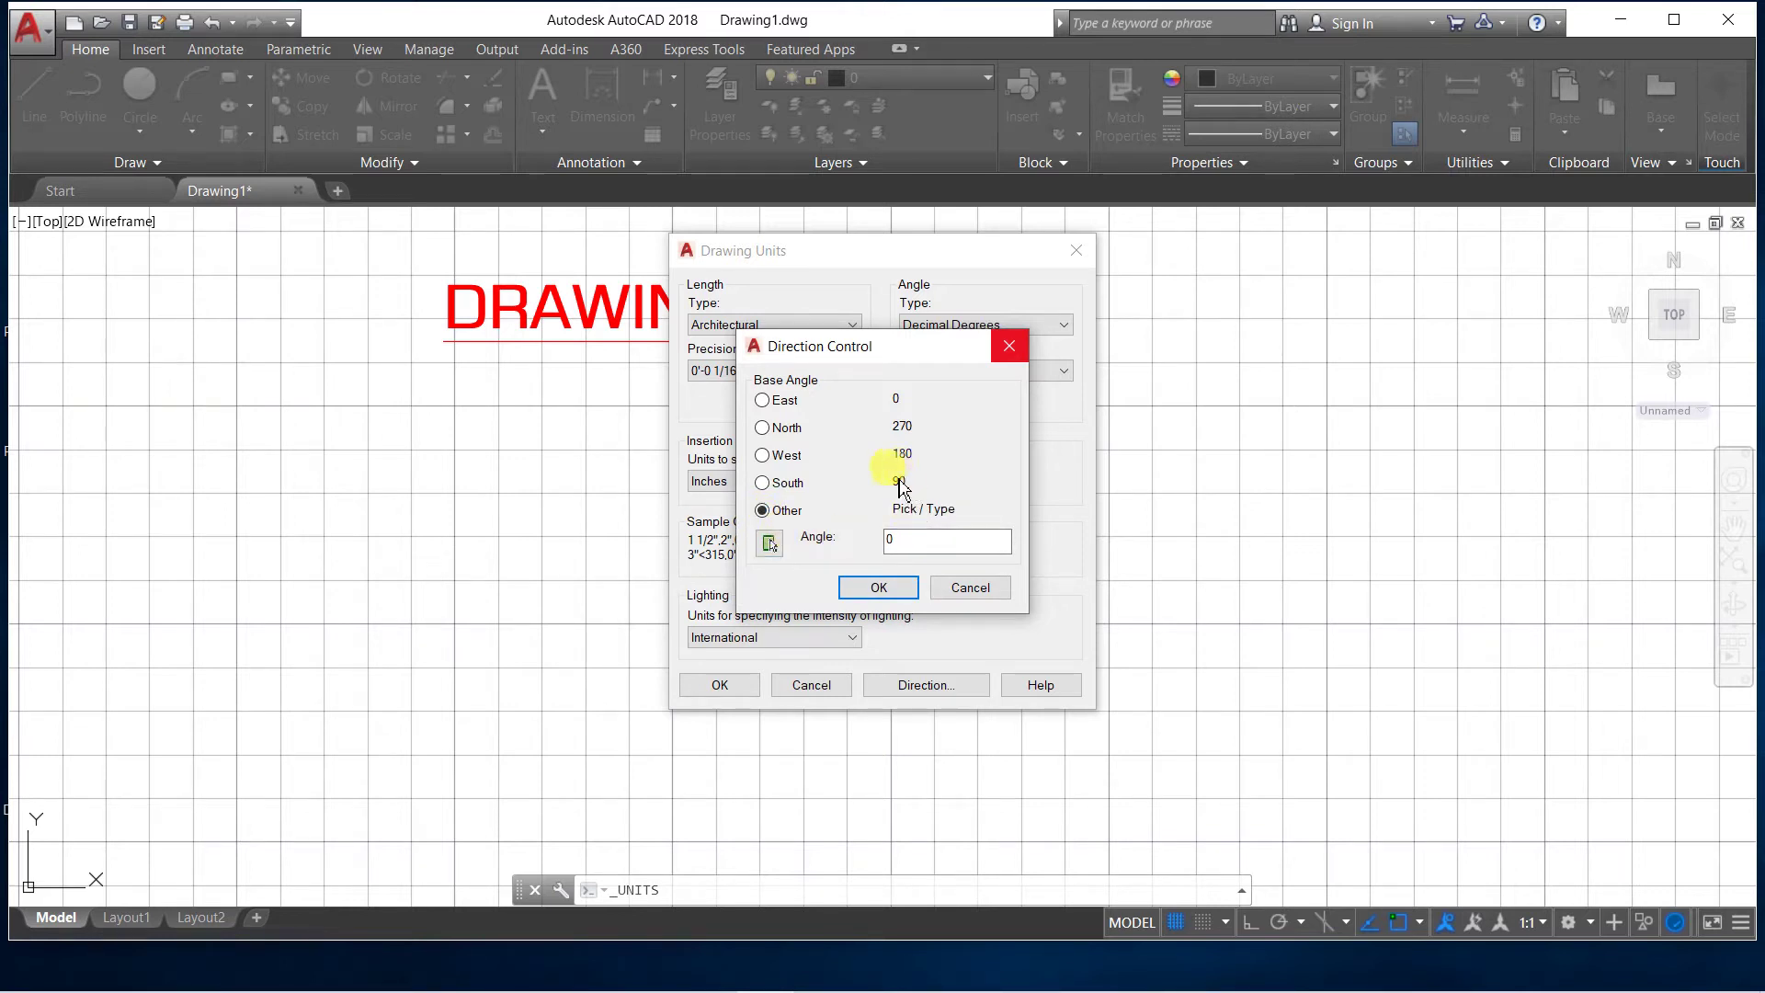
{"action": "left_click", "coordinate": [763, 401]}
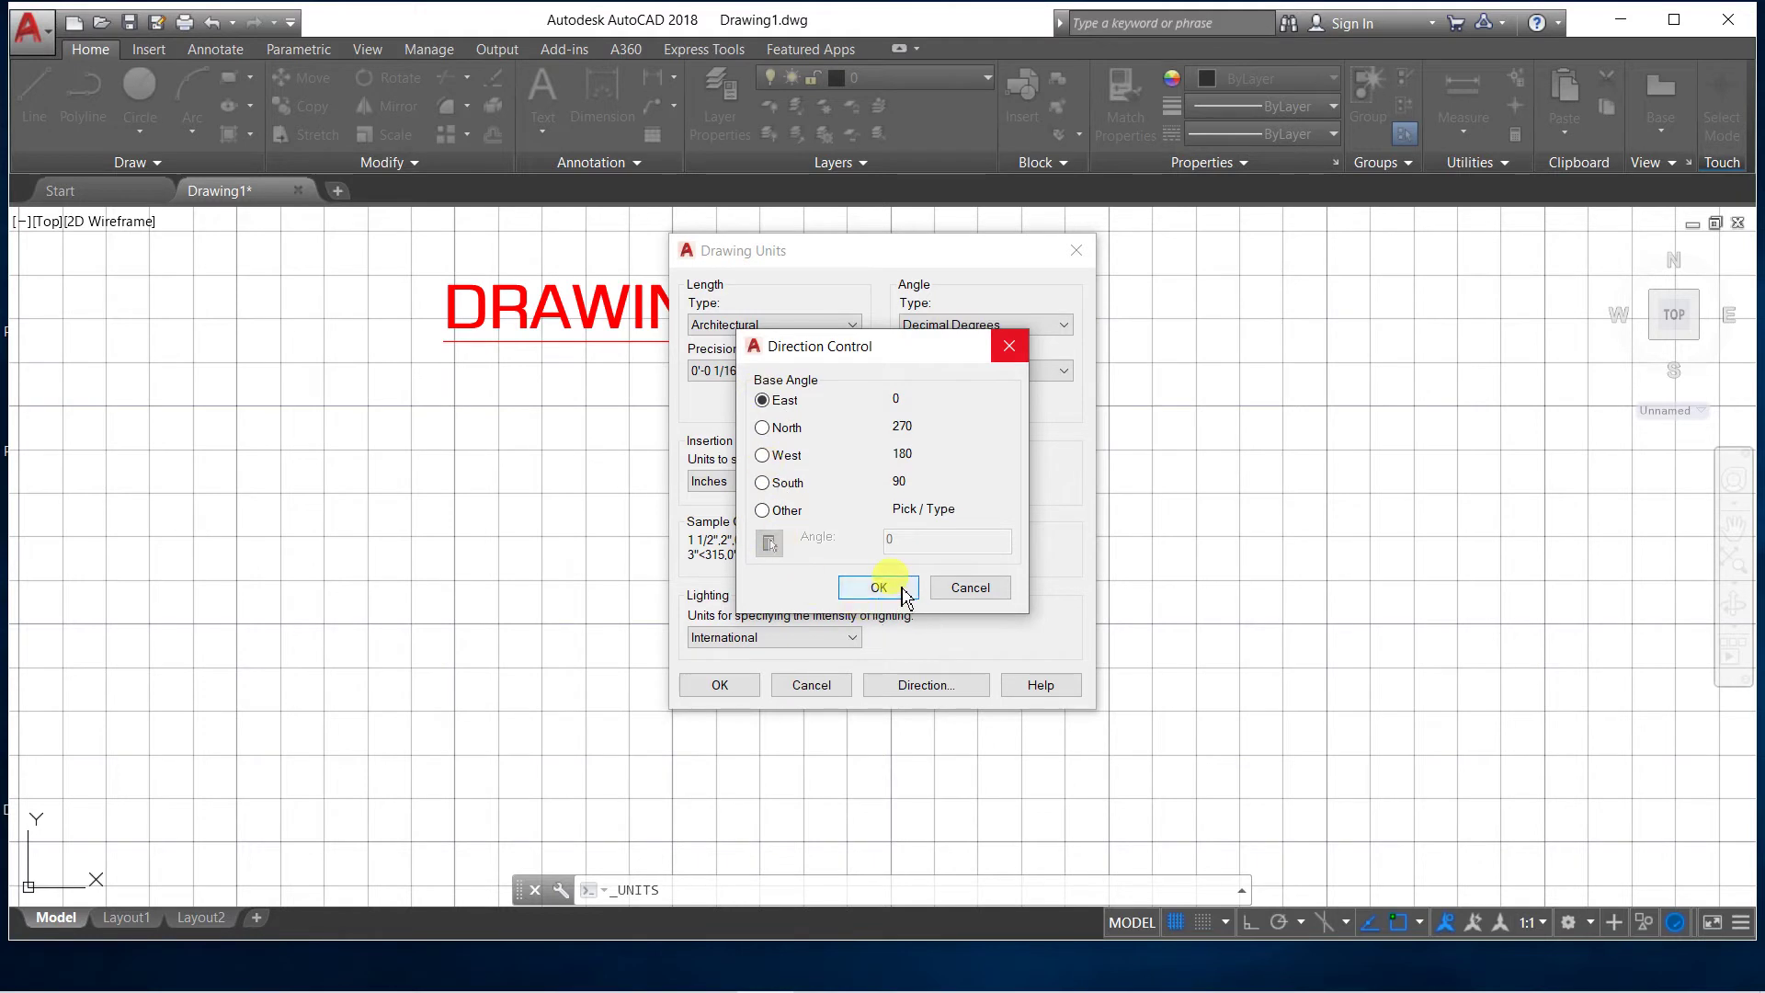
{"action": "left_click", "coordinate": [951, 590]}
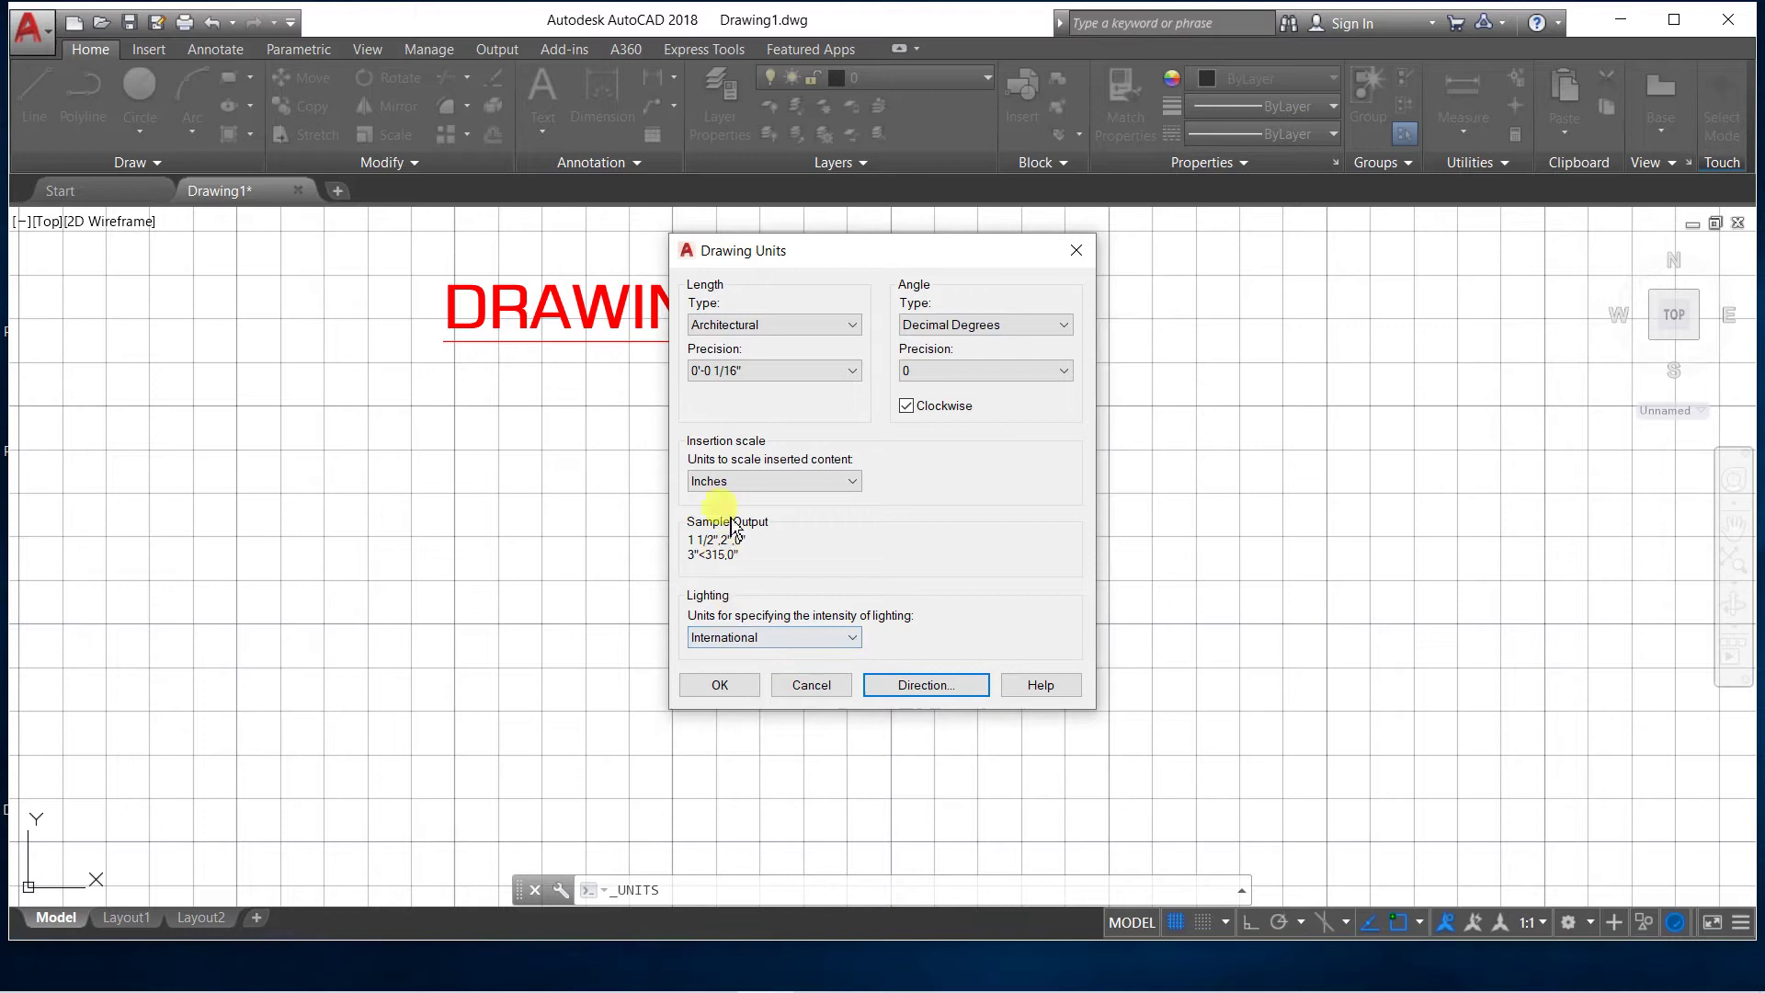
Turn off clockwise angle measurement and apply the drawing units settings
{"action": "left_click", "coordinate": [910, 407]}
{"action": "left_click", "coordinate": [910, 407]}
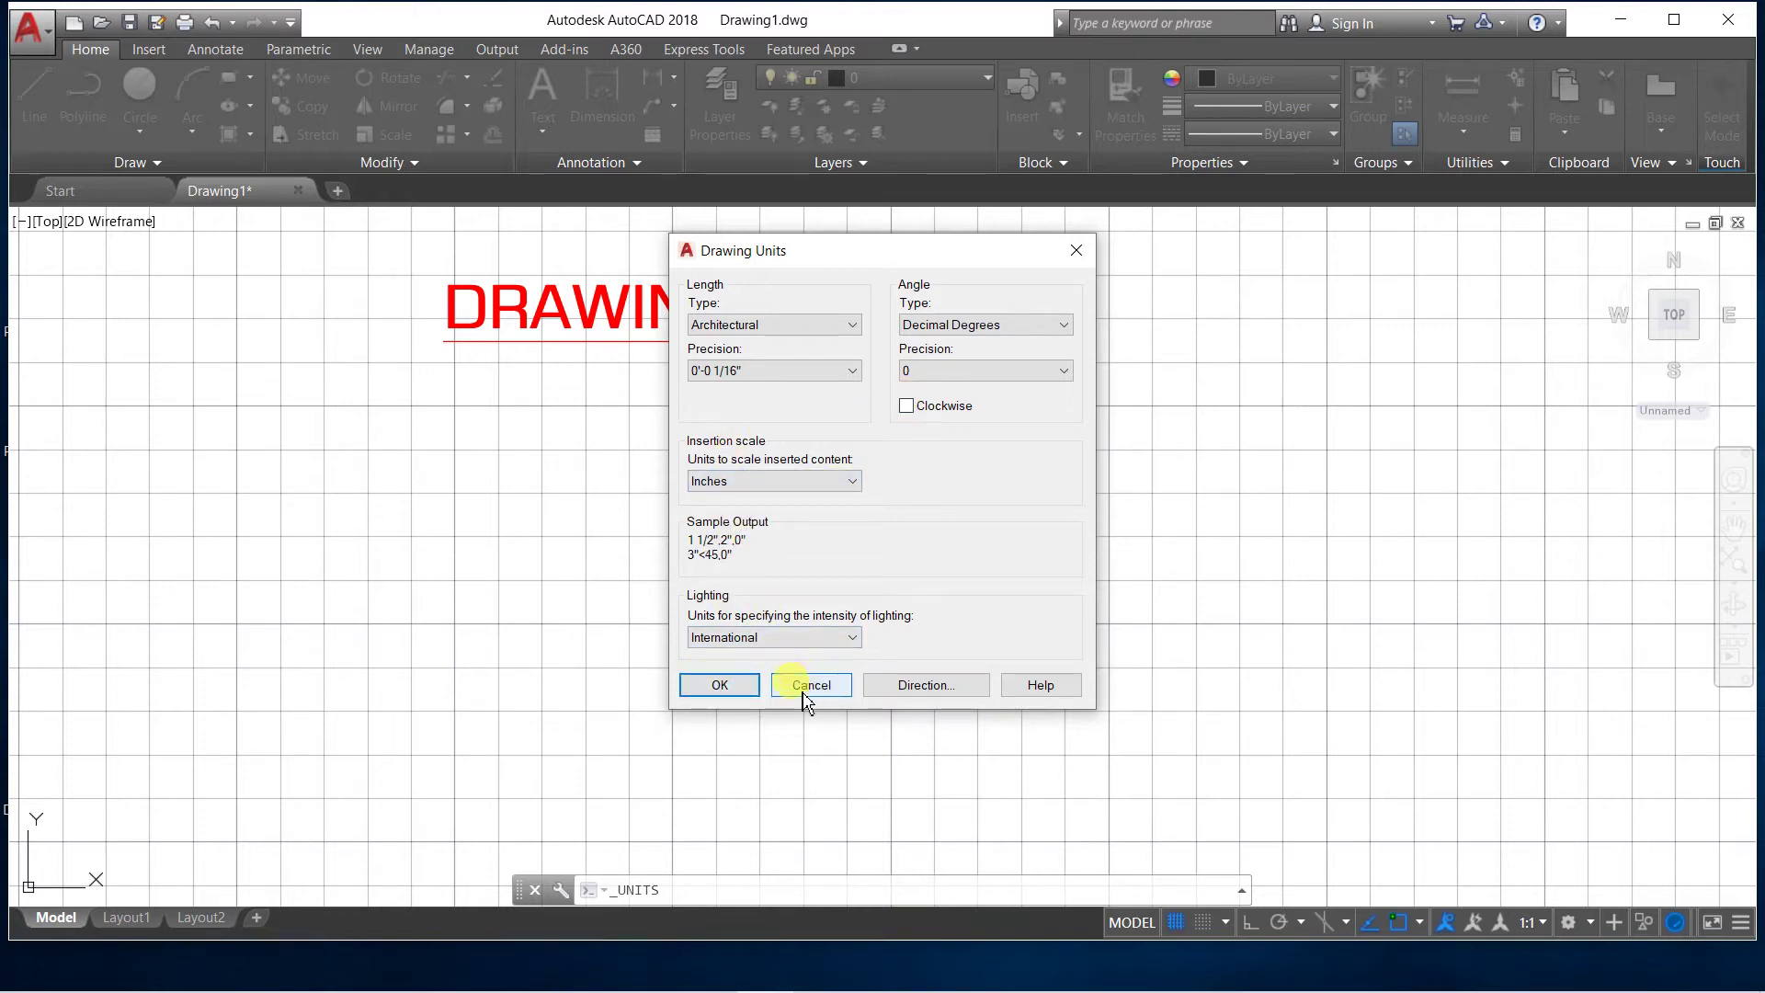
{"action": "left_click", "coordinate": [740, 688]}
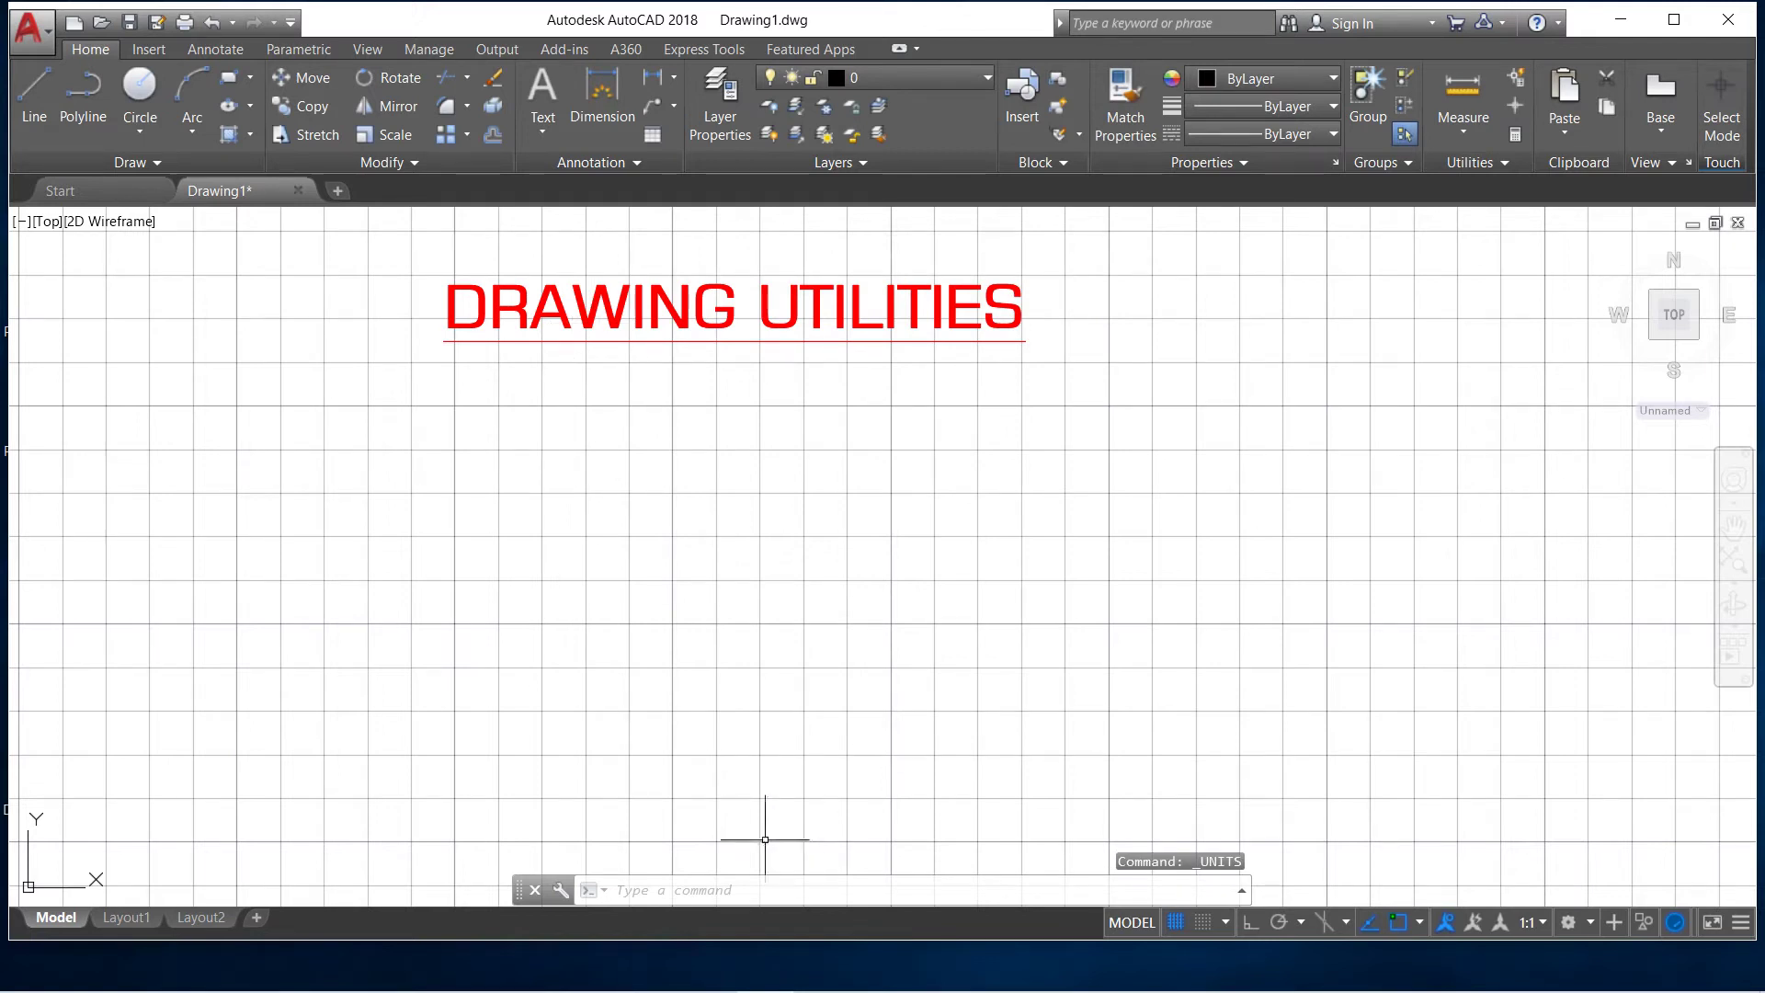
Draw a long horizontal line below the DRAWING UTILITIES title with Ortho mode turned on
{"action": "left_click", "coordinate": [34, 87]}
{"action": "left_click", "coordinate": [520, 643]}
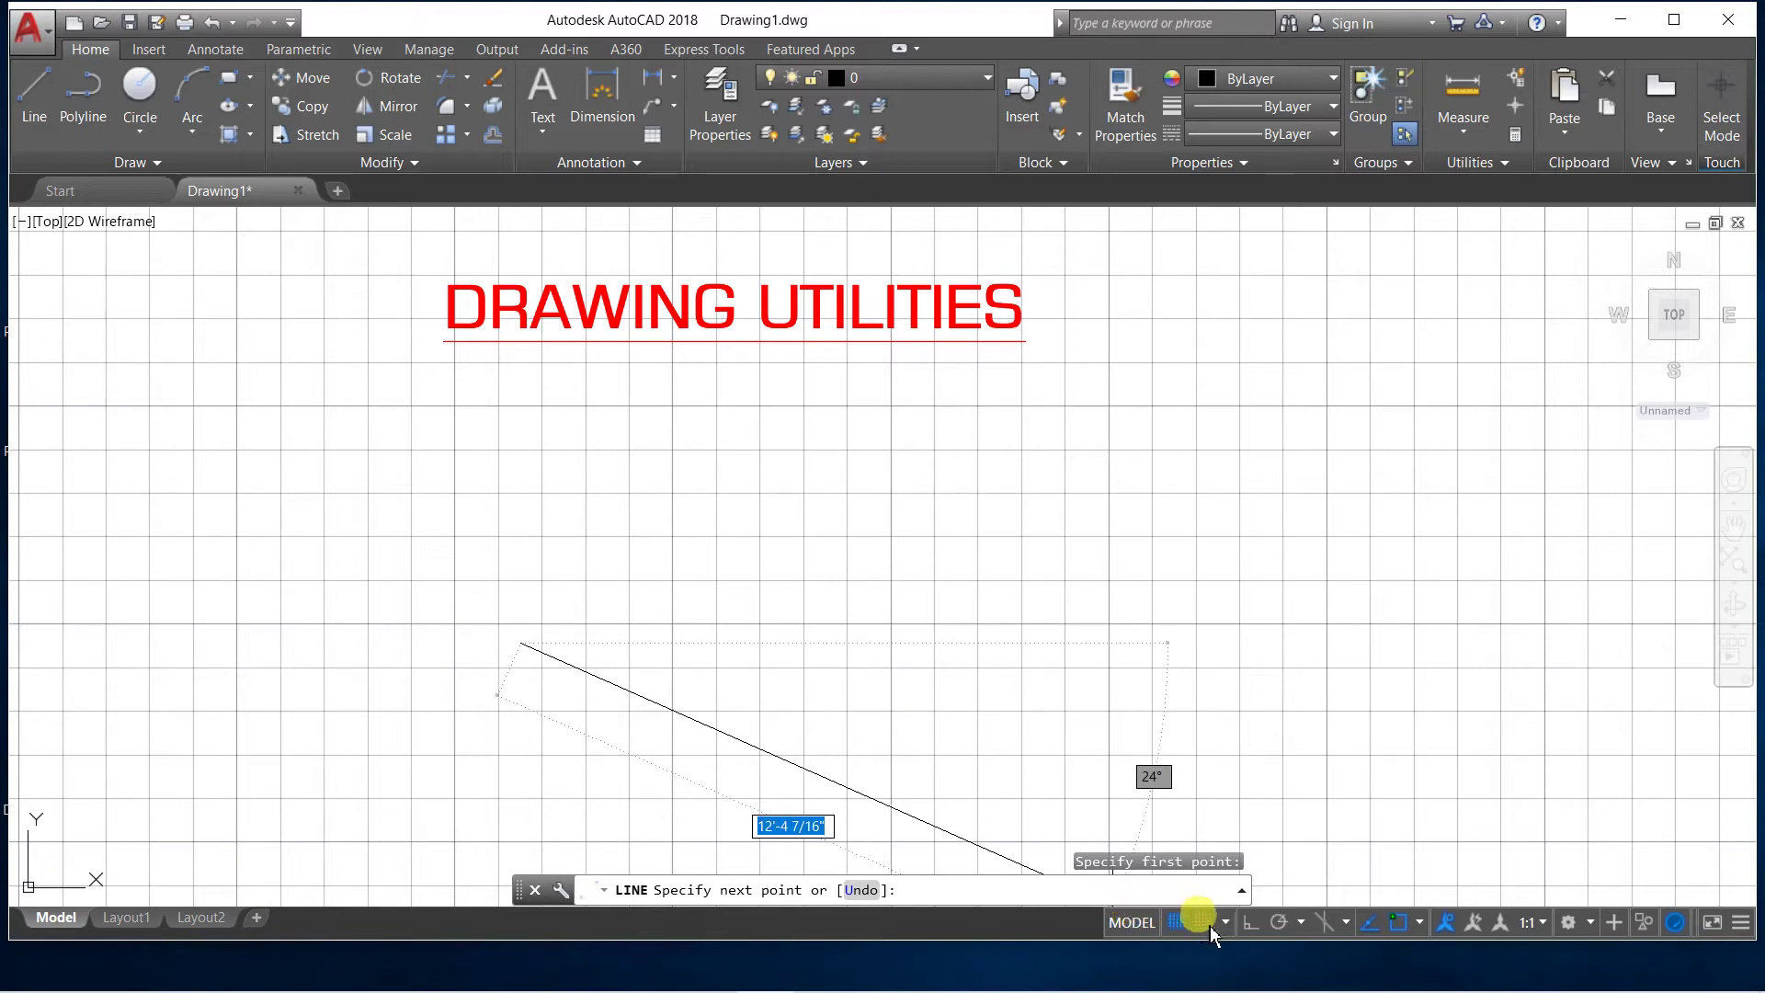
{"action": "left_click", "coordinate": [1250, 922]}
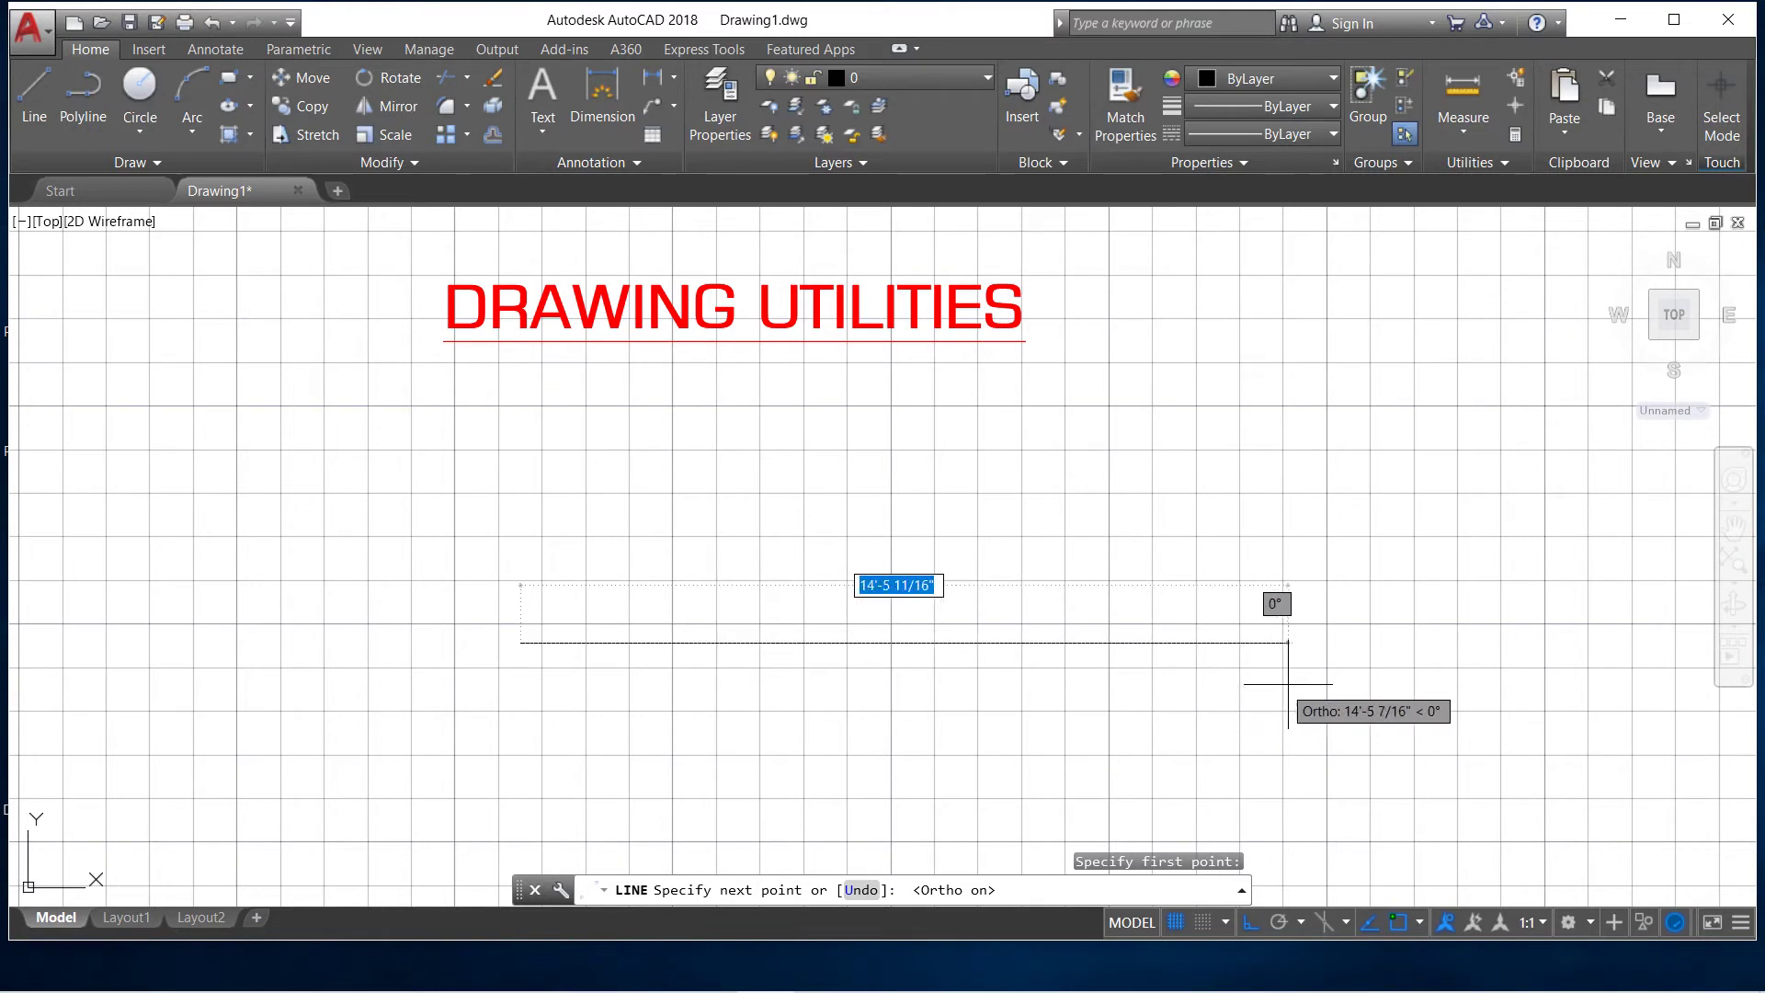
{"action": "left_click", "coordinate": [1426, 682]}
{"action": "right_click", "coordinate": [1310, 680]}
{"action": "left_click", "coordinate": [1334, 693]}
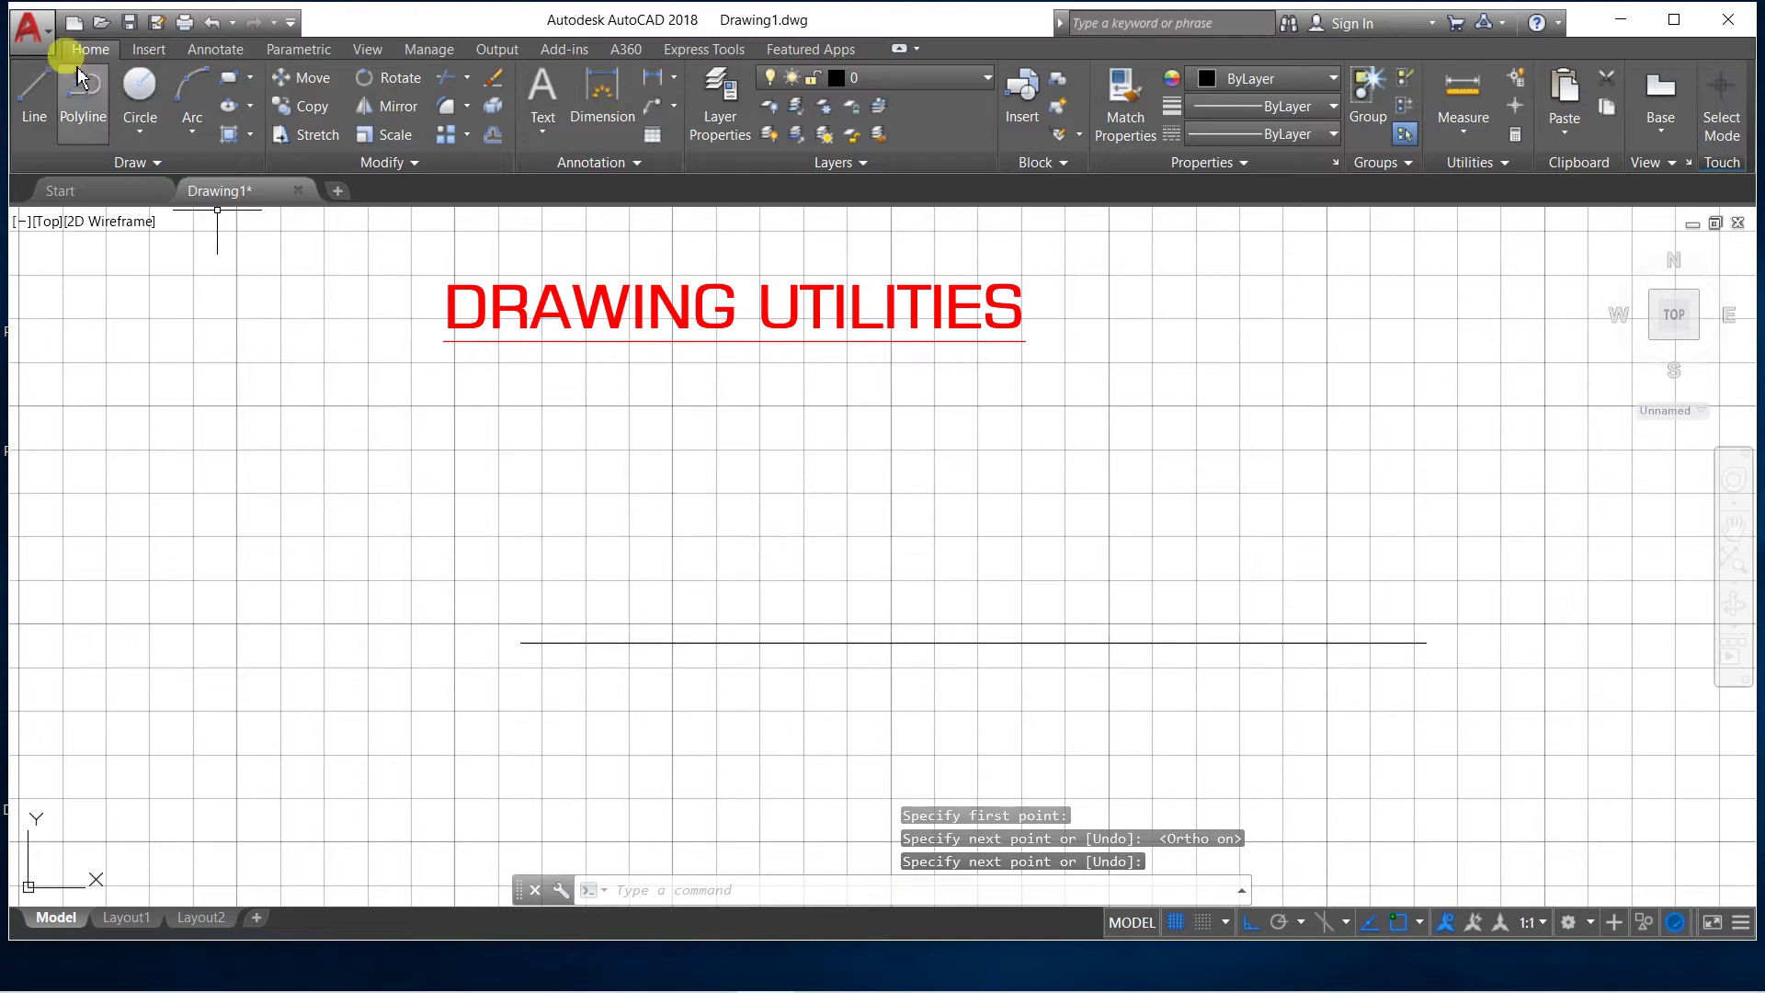
Audit the drawing for errors, accepting the default No for fixing any that are detected
{"action": "left_click", "coordinate": [44, 33]}
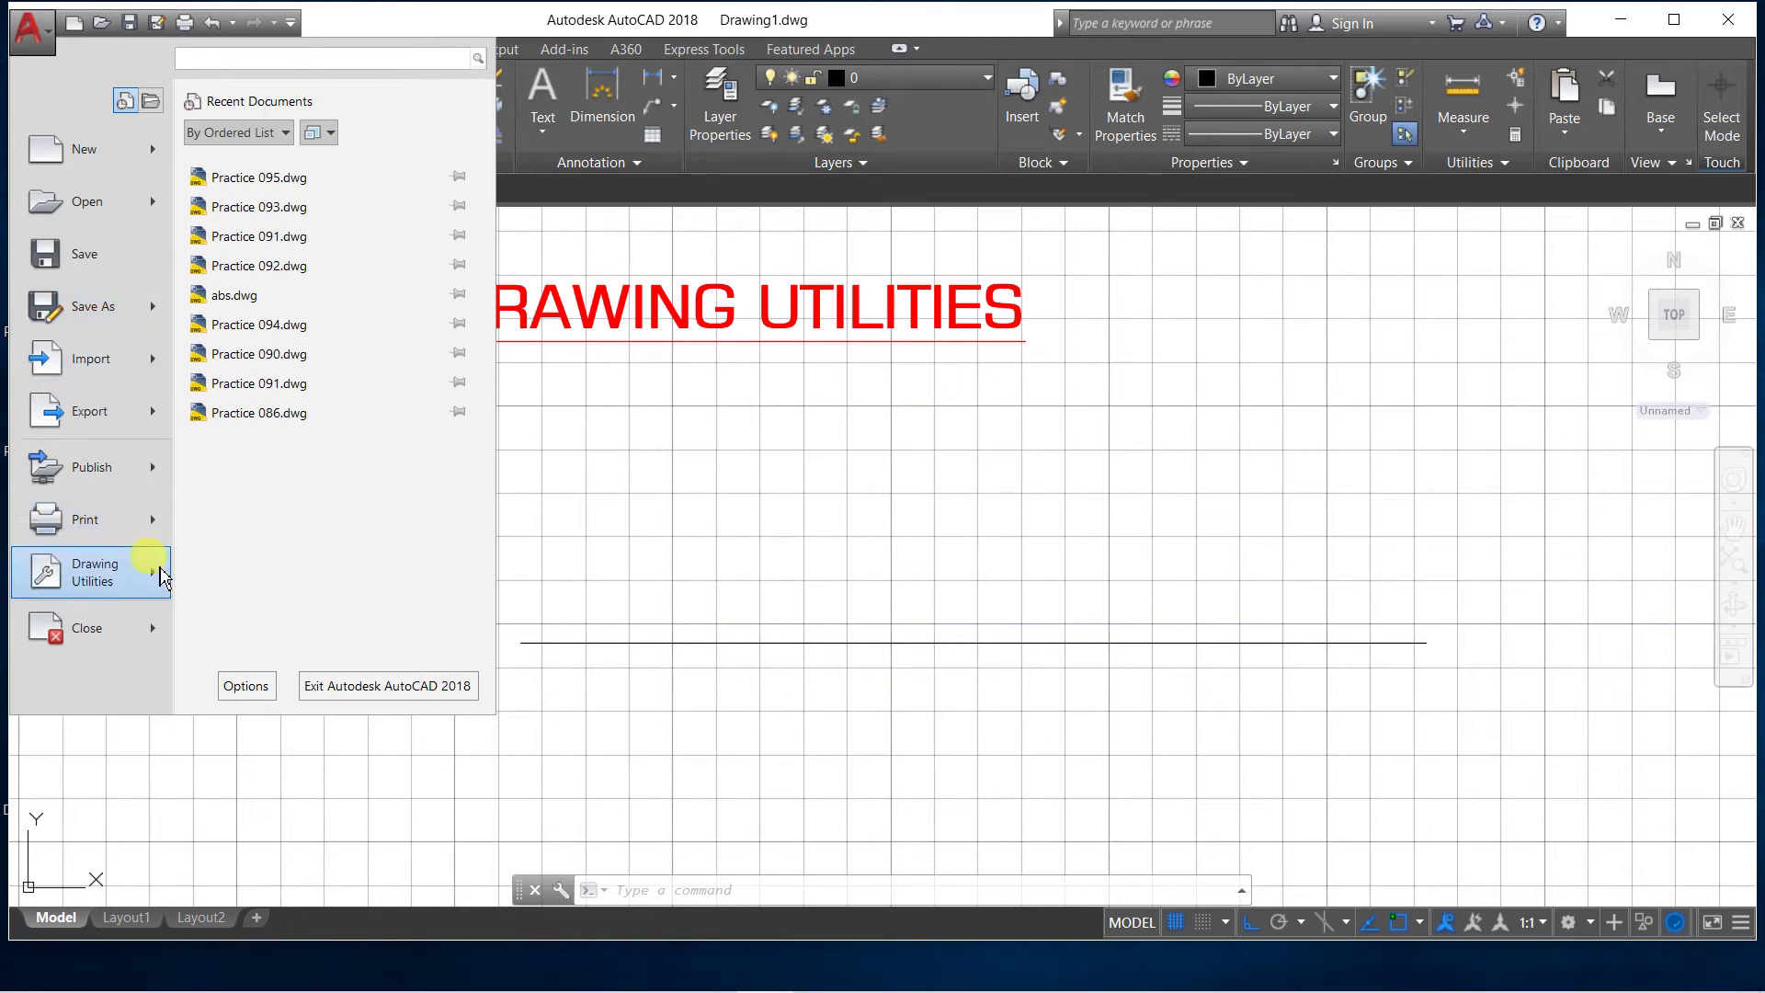
{"action": "mouse_move", "coordinate": [158, 577]}
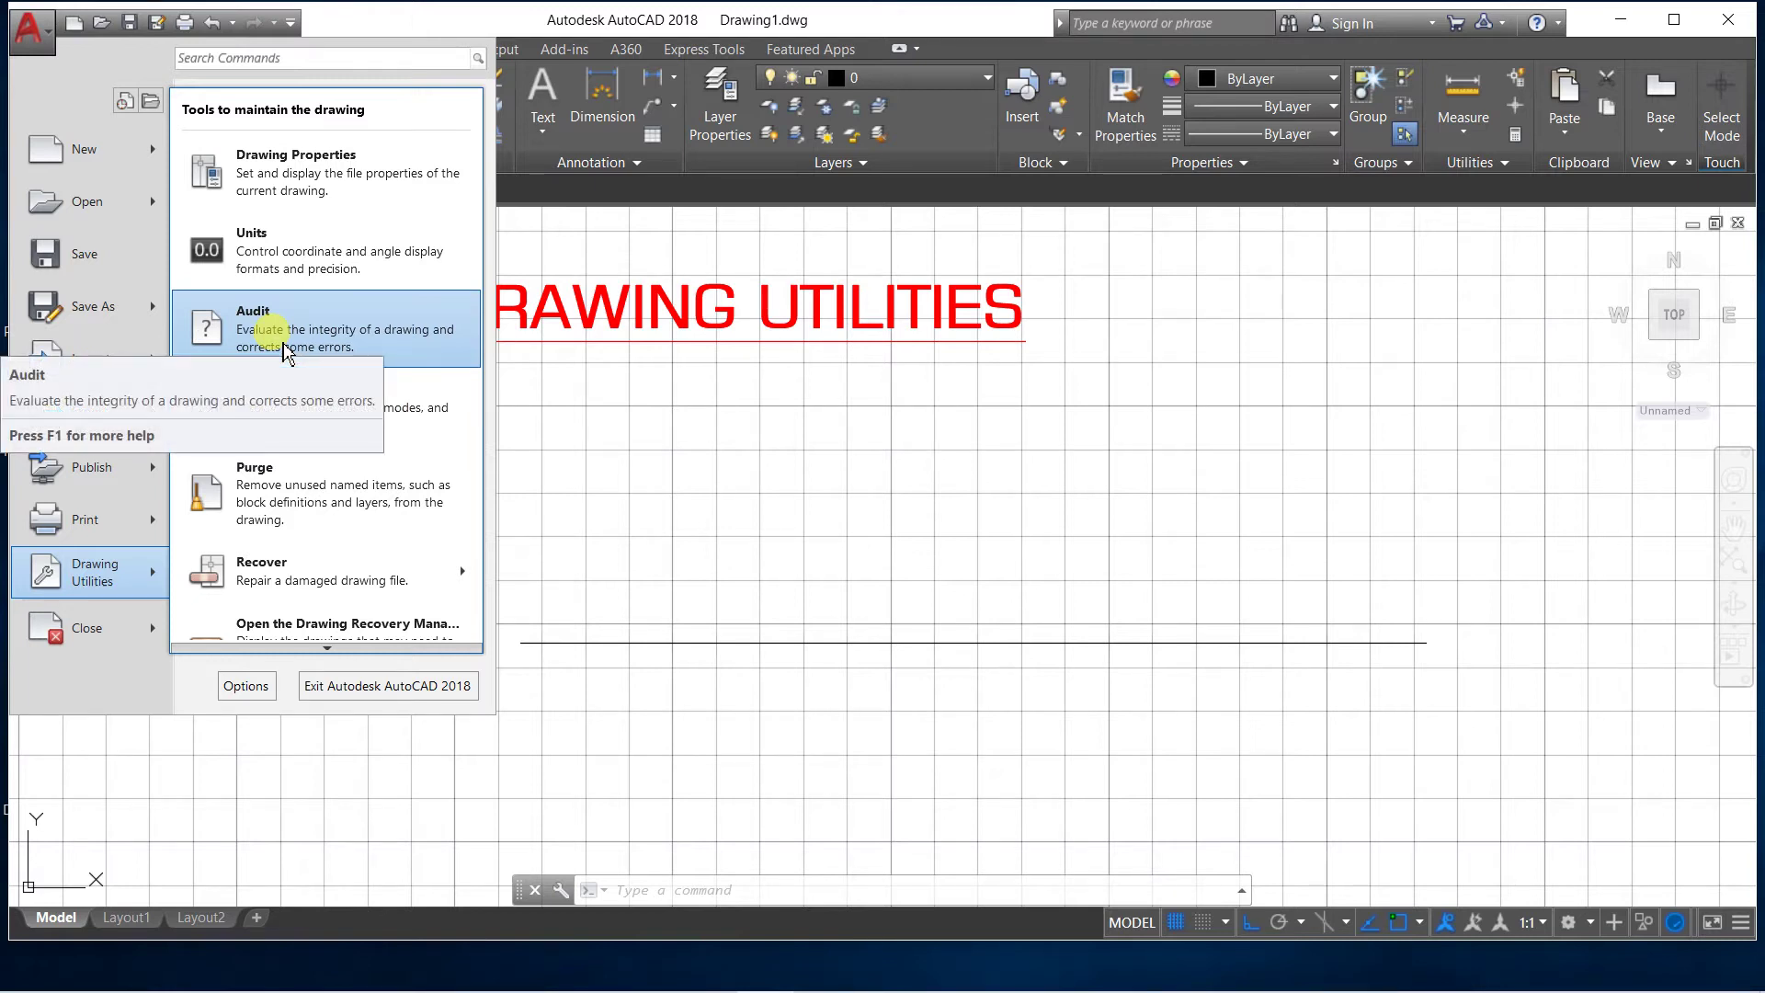
{"action": "left_click", "coordinate": [289, 338]}
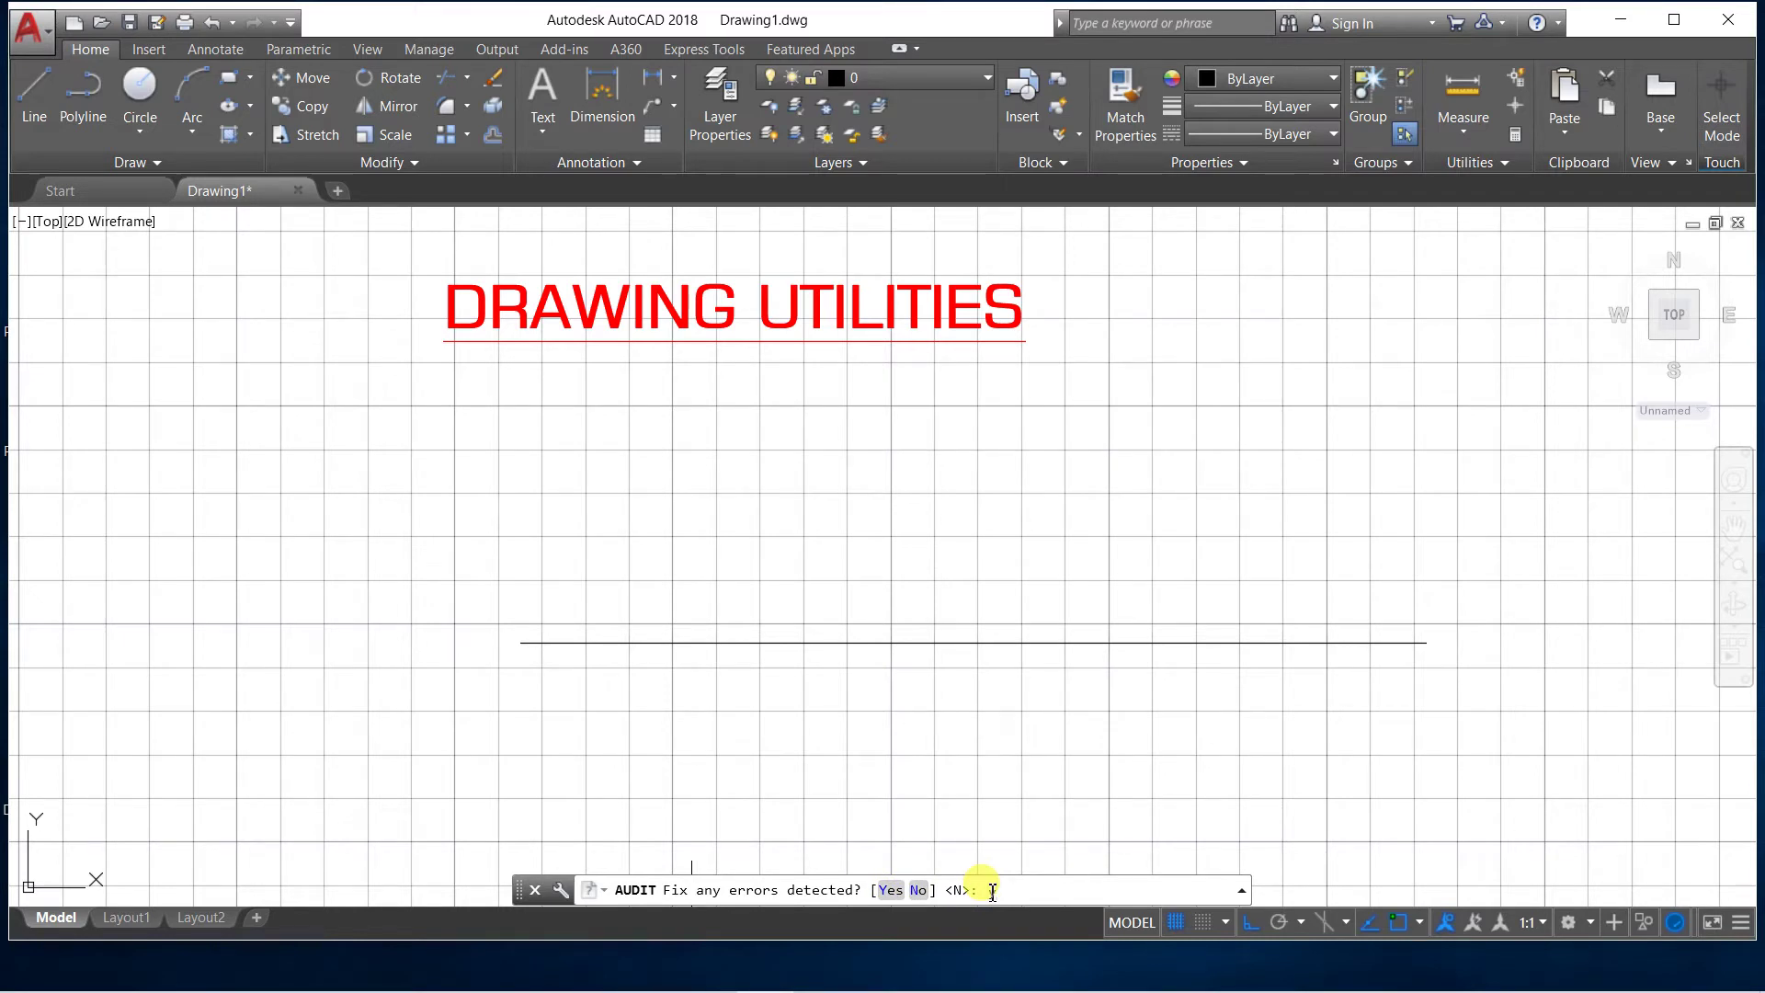
{"action": "key", "text": "Return"}
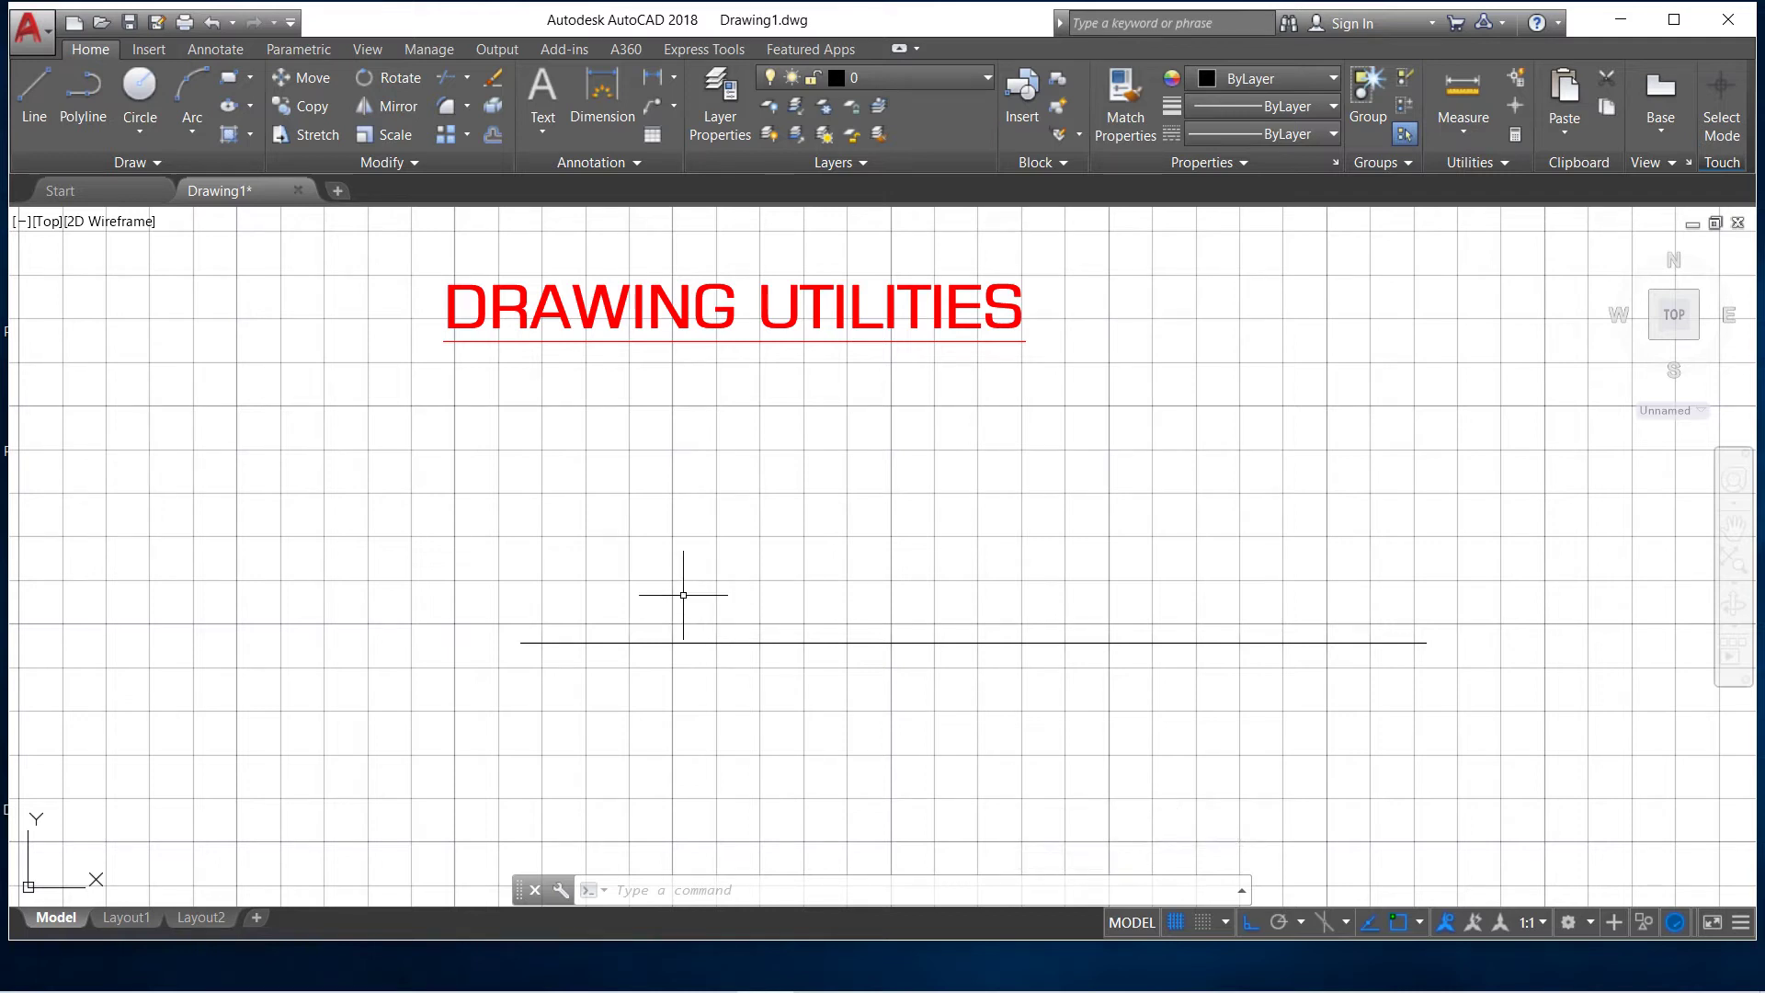
{"action": "scroll", "coordinate": [435, 450], "scroll_direction": "down", "scroll_amount": 2}
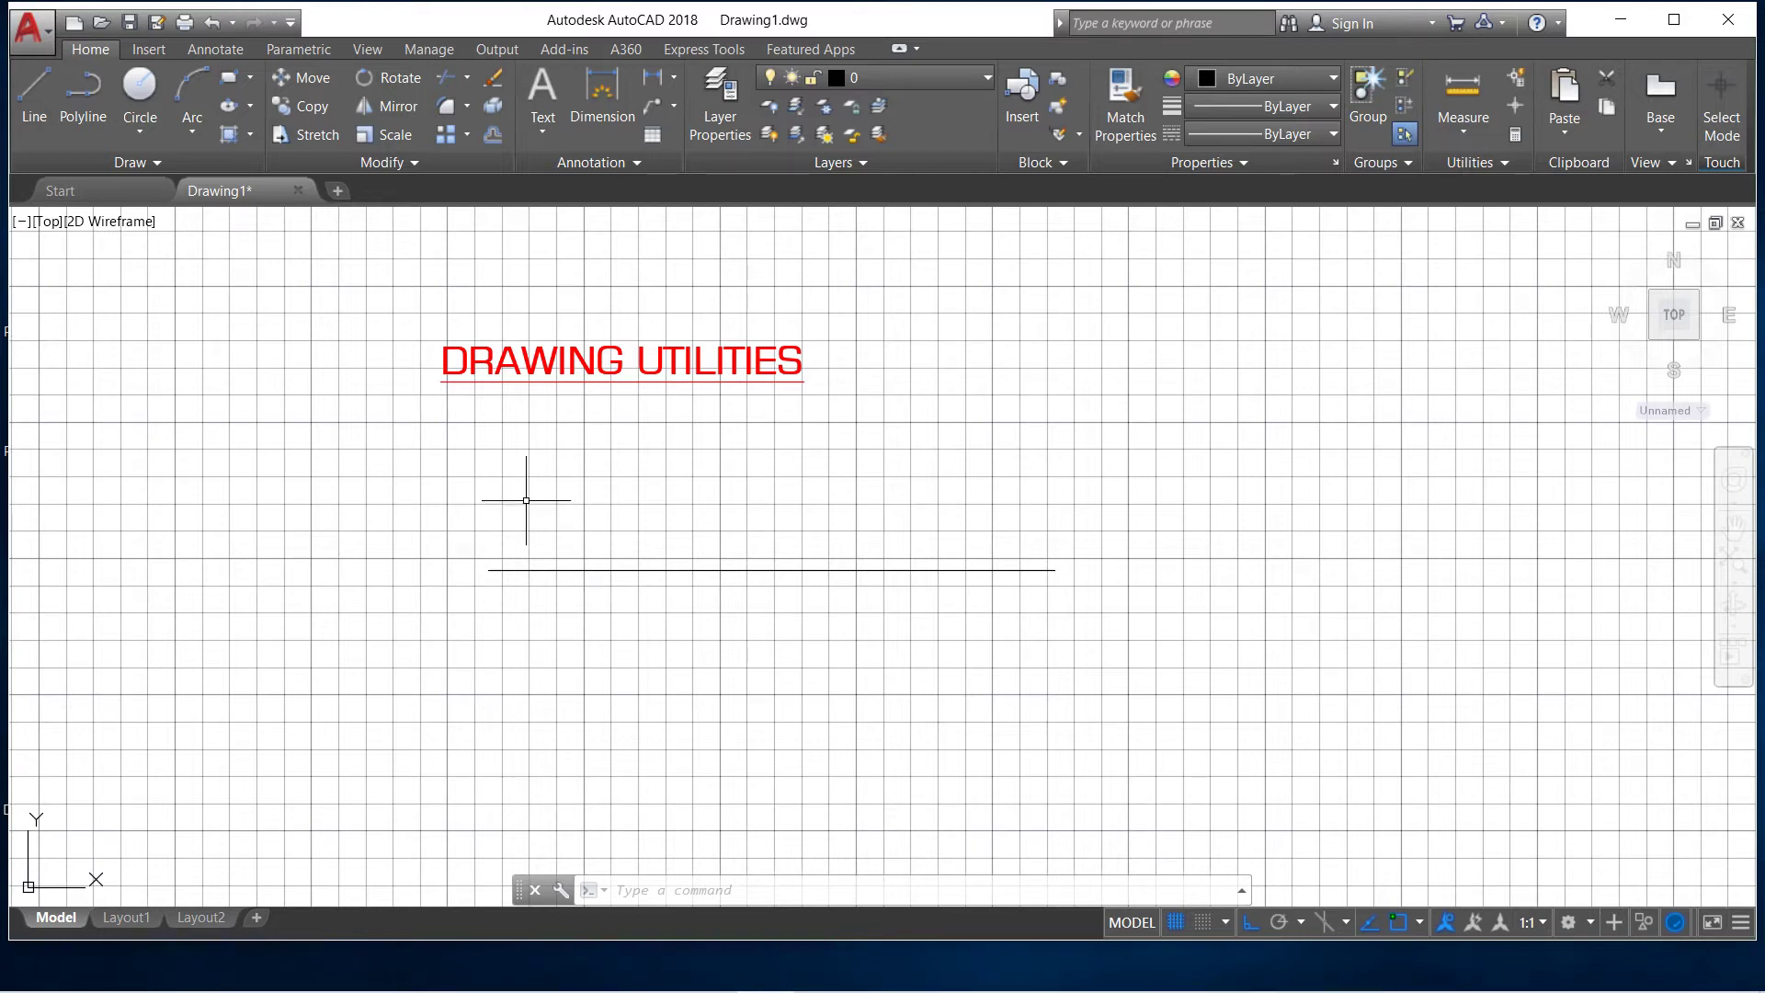
{"action": "scroll", "coordinate": [478, 524], "scroll_direction": "down", "scroll_amount": 2}
{"action": "scroll", "coordinate": [495, 547], "scroll_direction": "up", "scroll_amount": 4}
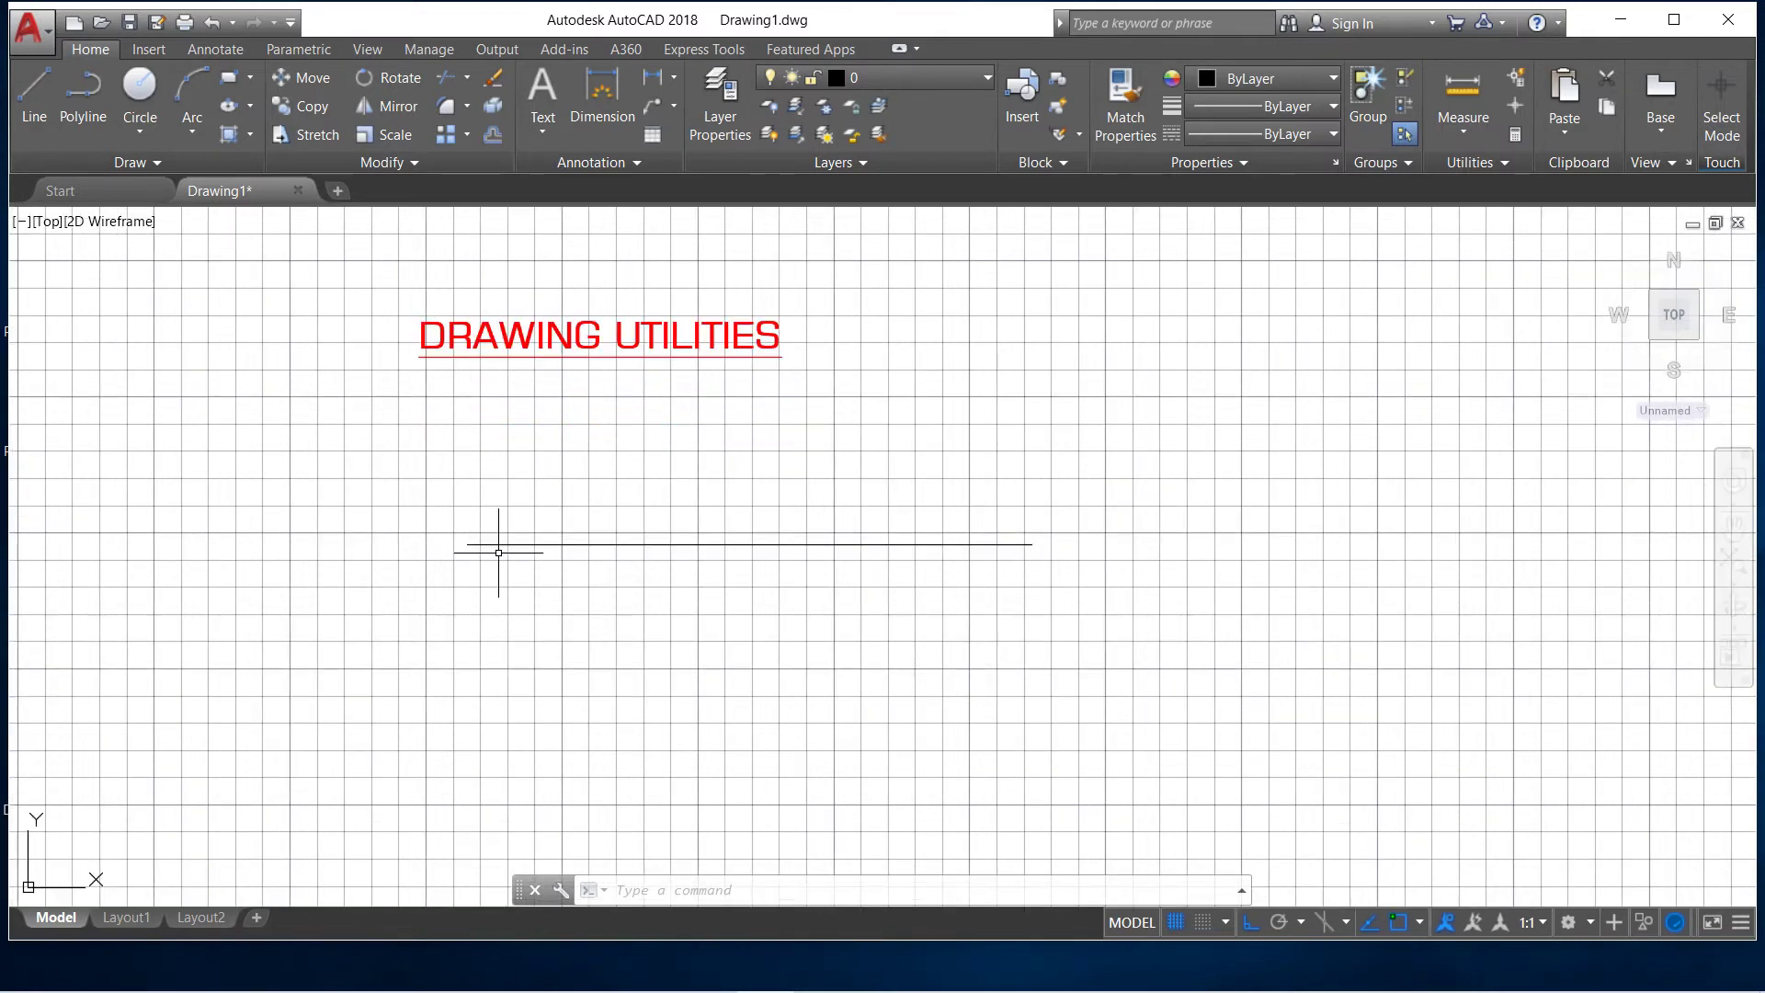
{"action": "scroll", "coordinate": [488, 583], "scroll_direction": "down", "scroll_amount": 2}
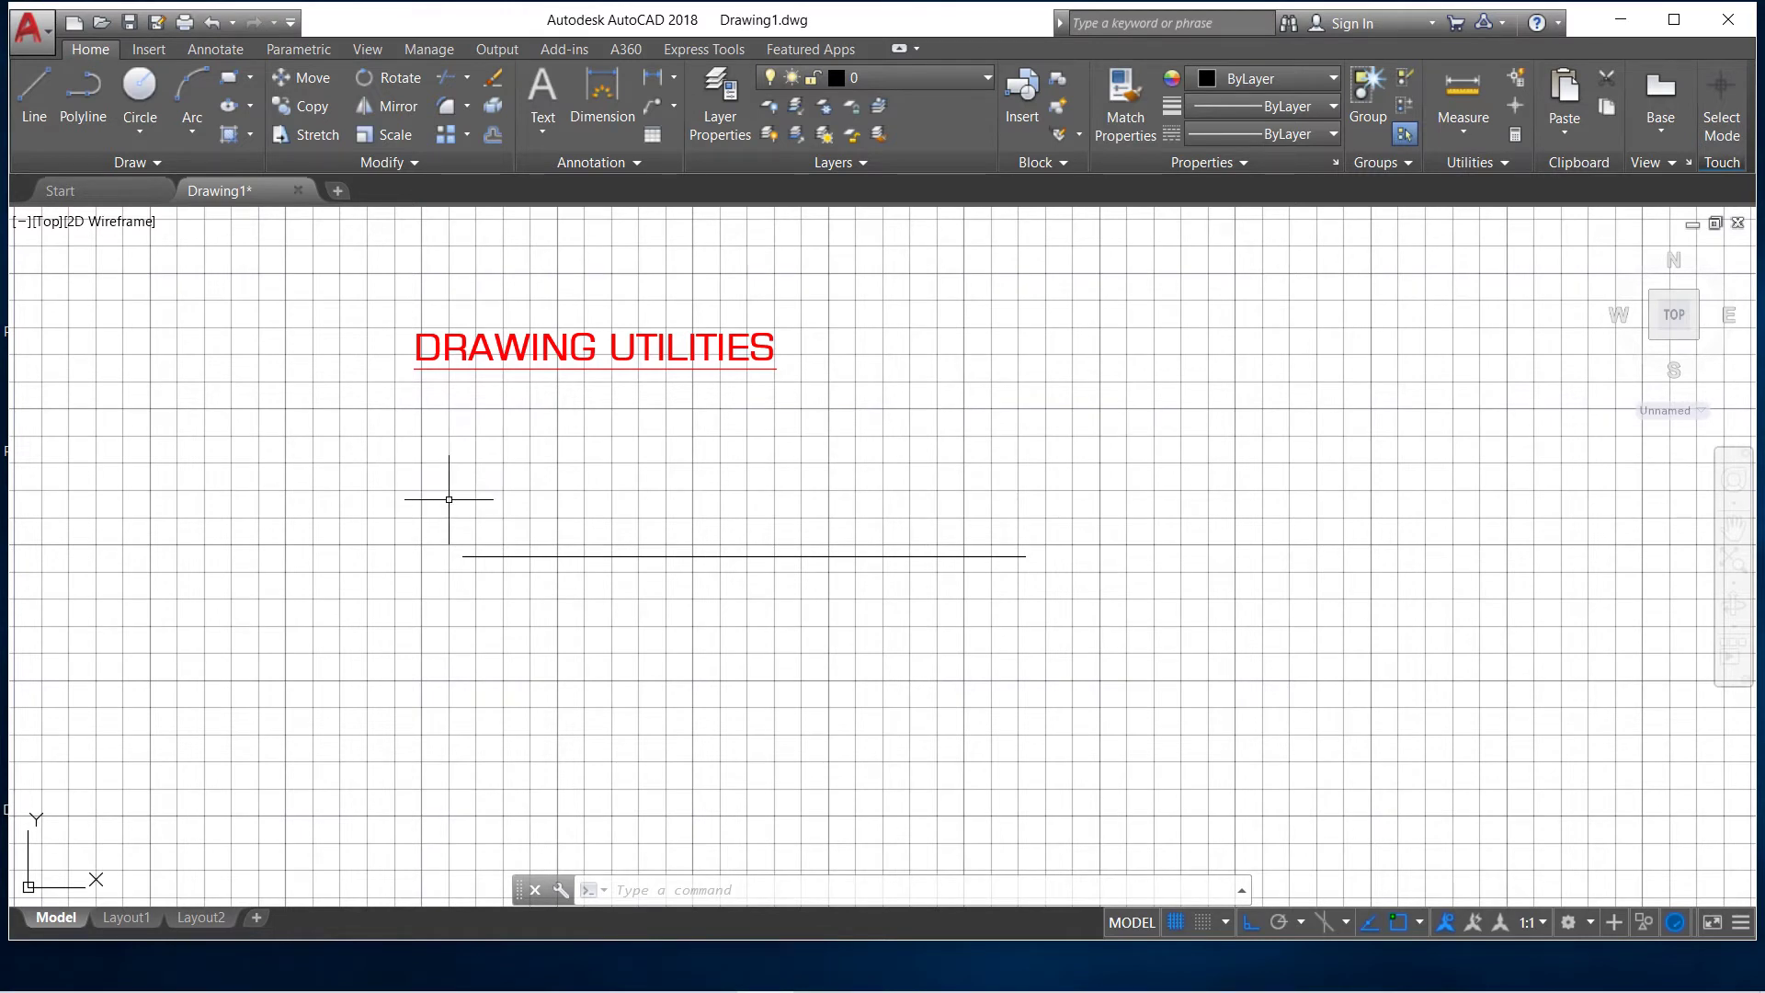
{"action": "scroll", "coordinate": [449, 499], "scroll_direction": "up", "scroll_amount": 2}
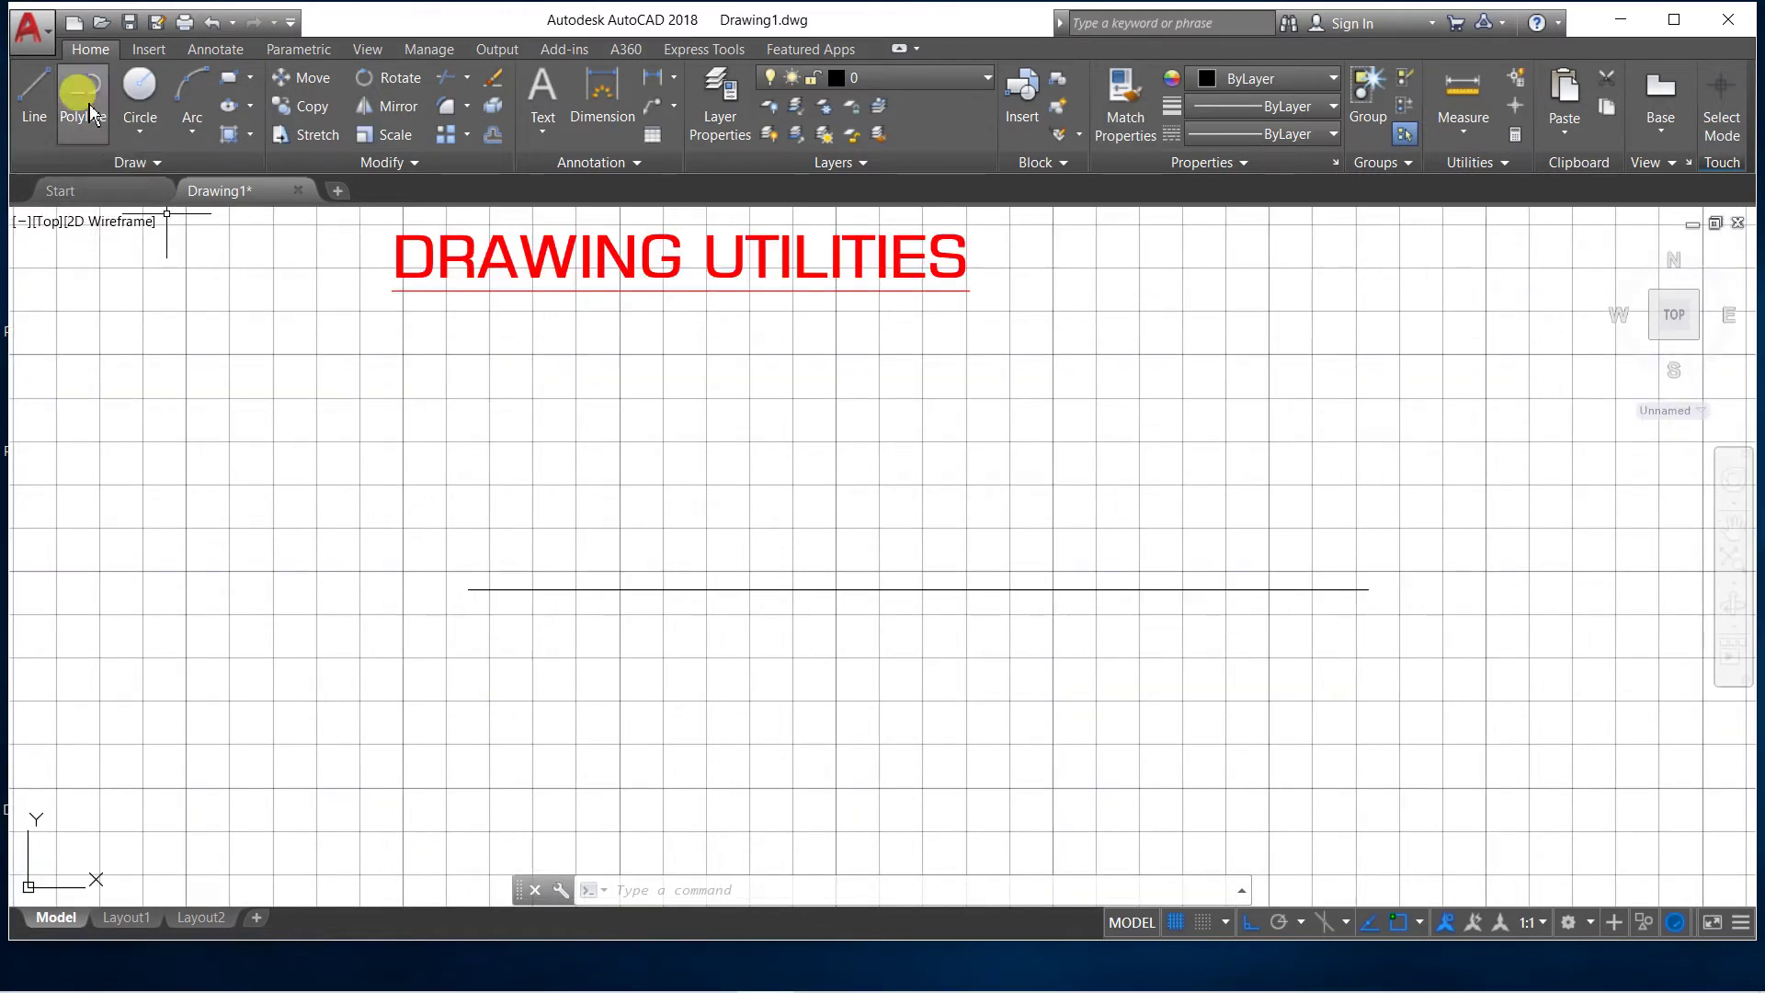
Display the drawing's statistics, modes and extents with the Status utility
{"action": "left_click", "coordinate": [31, 27]}
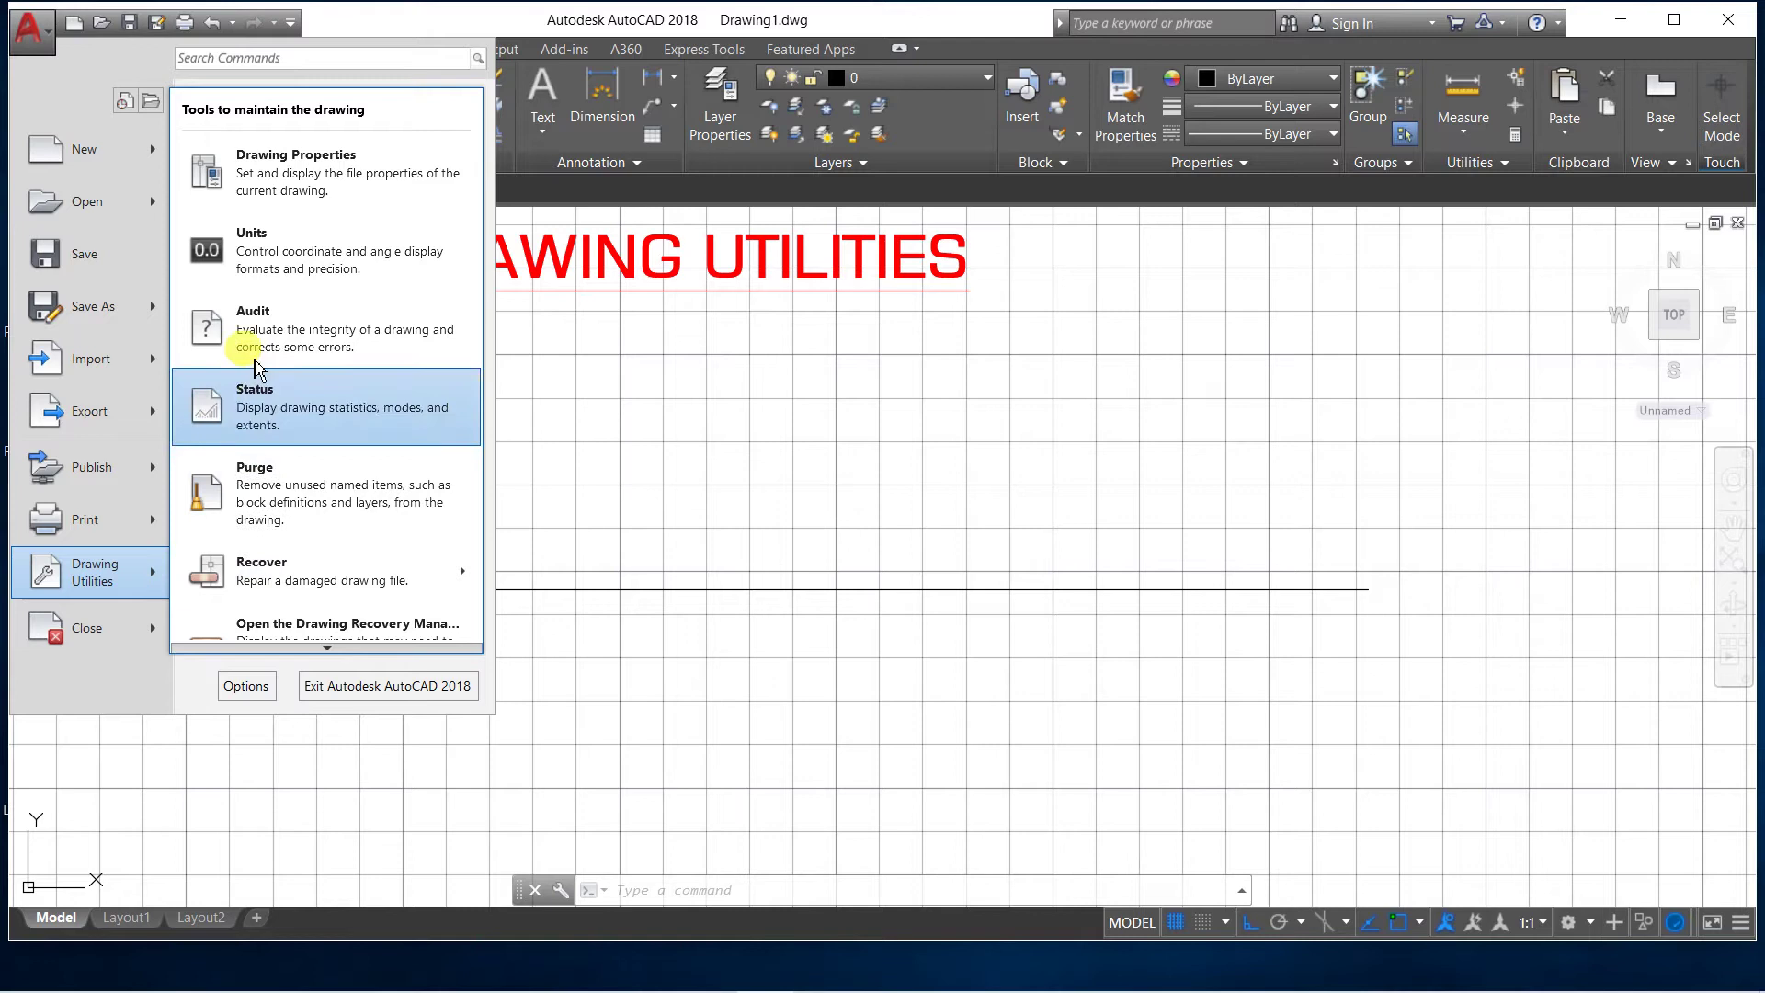
{"action": "left_click", "coordinate": [255, 405]}
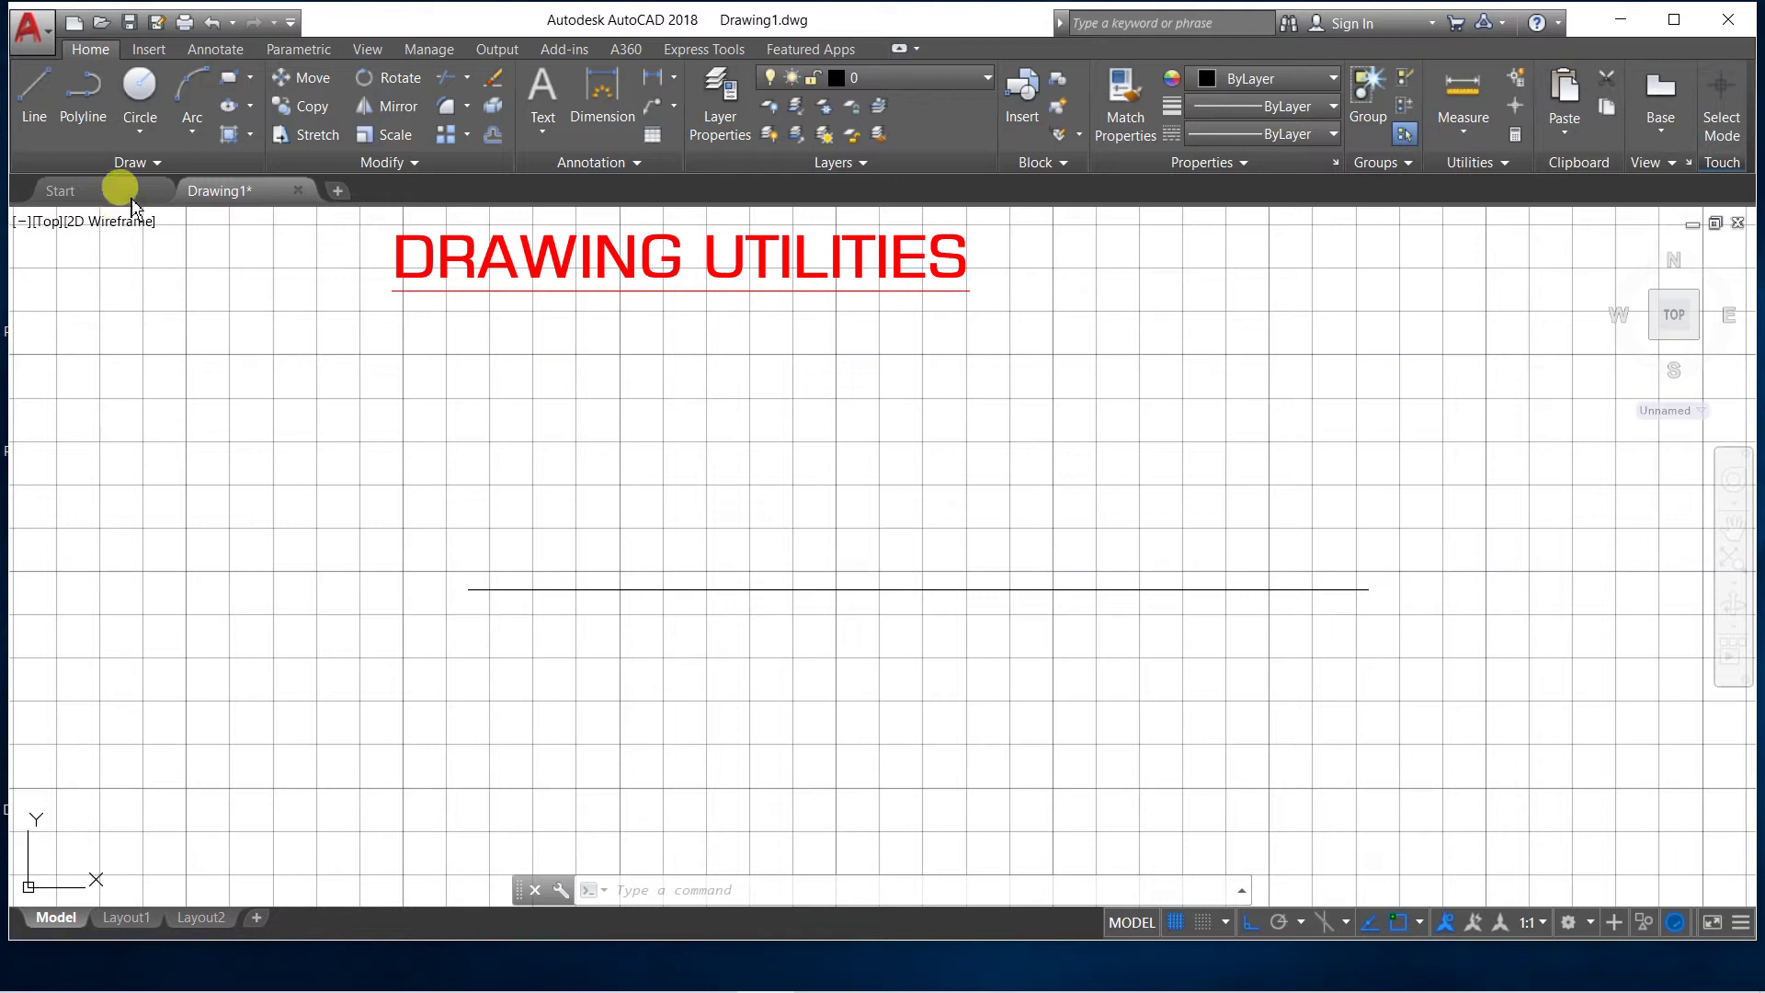
{"action": "left_click", "coordinate": [51, 31]}
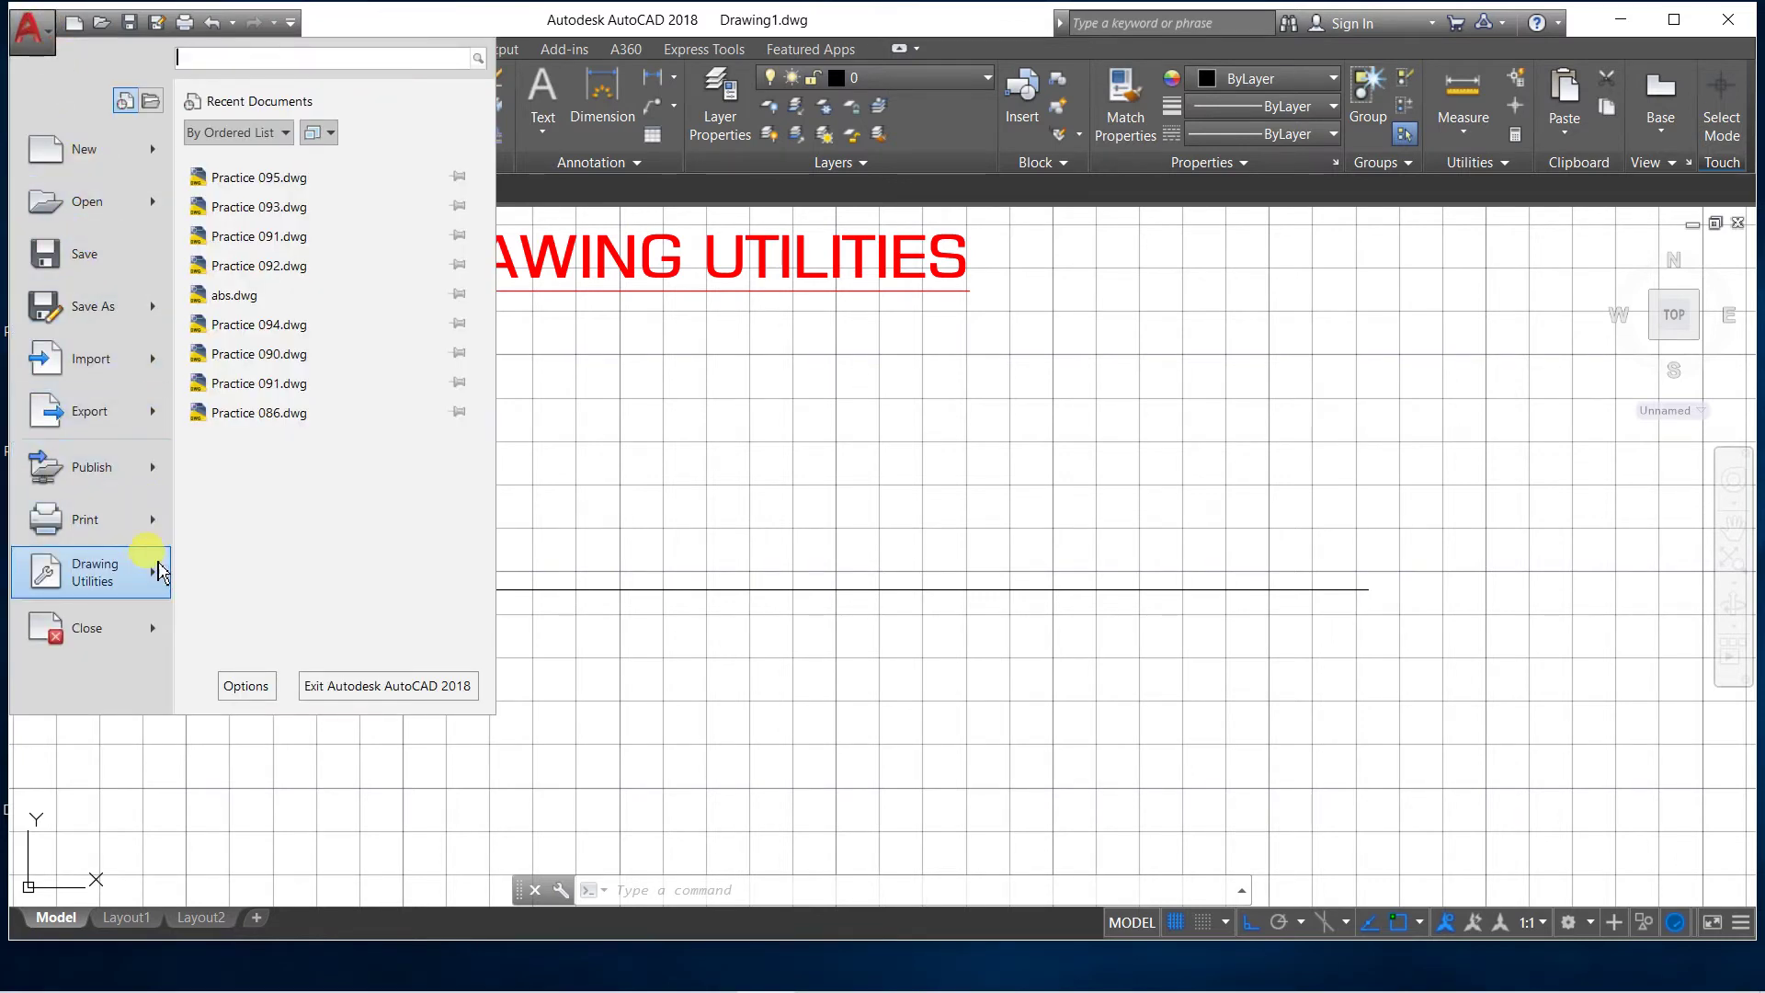
{"action": "mouse_move", "coordinate": [161, 574]}
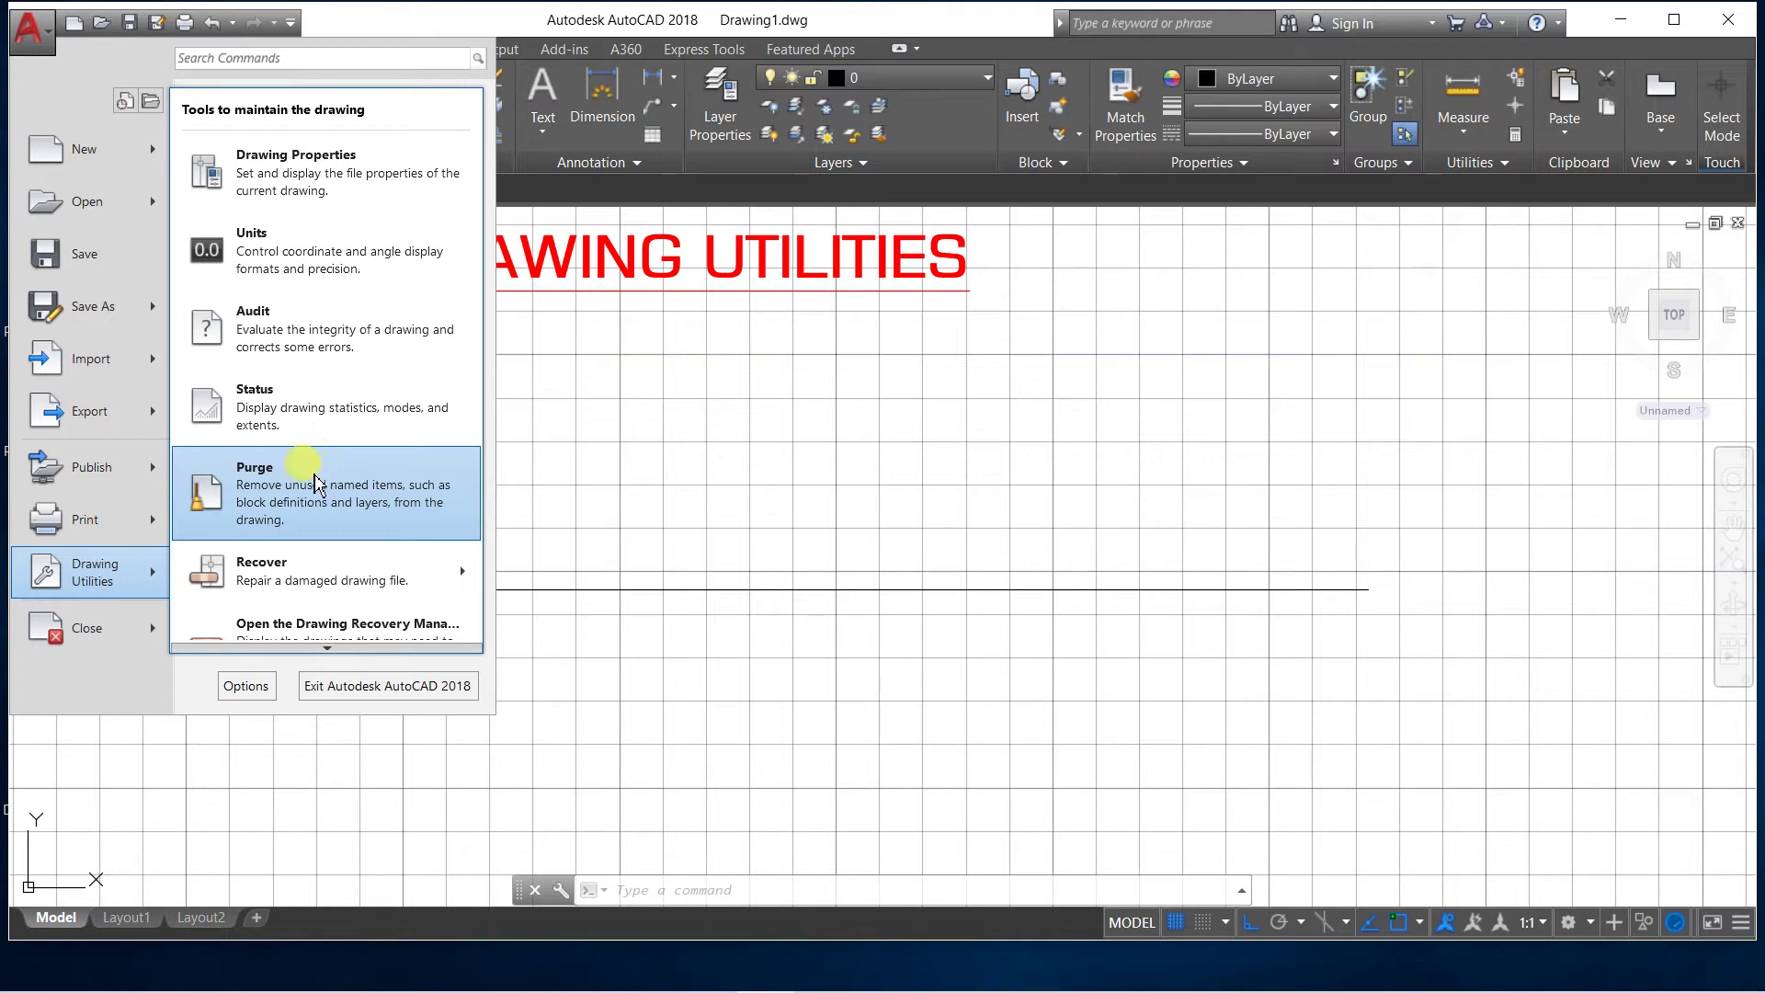
{"action": "left_click", "coordinate": [257, 470]}
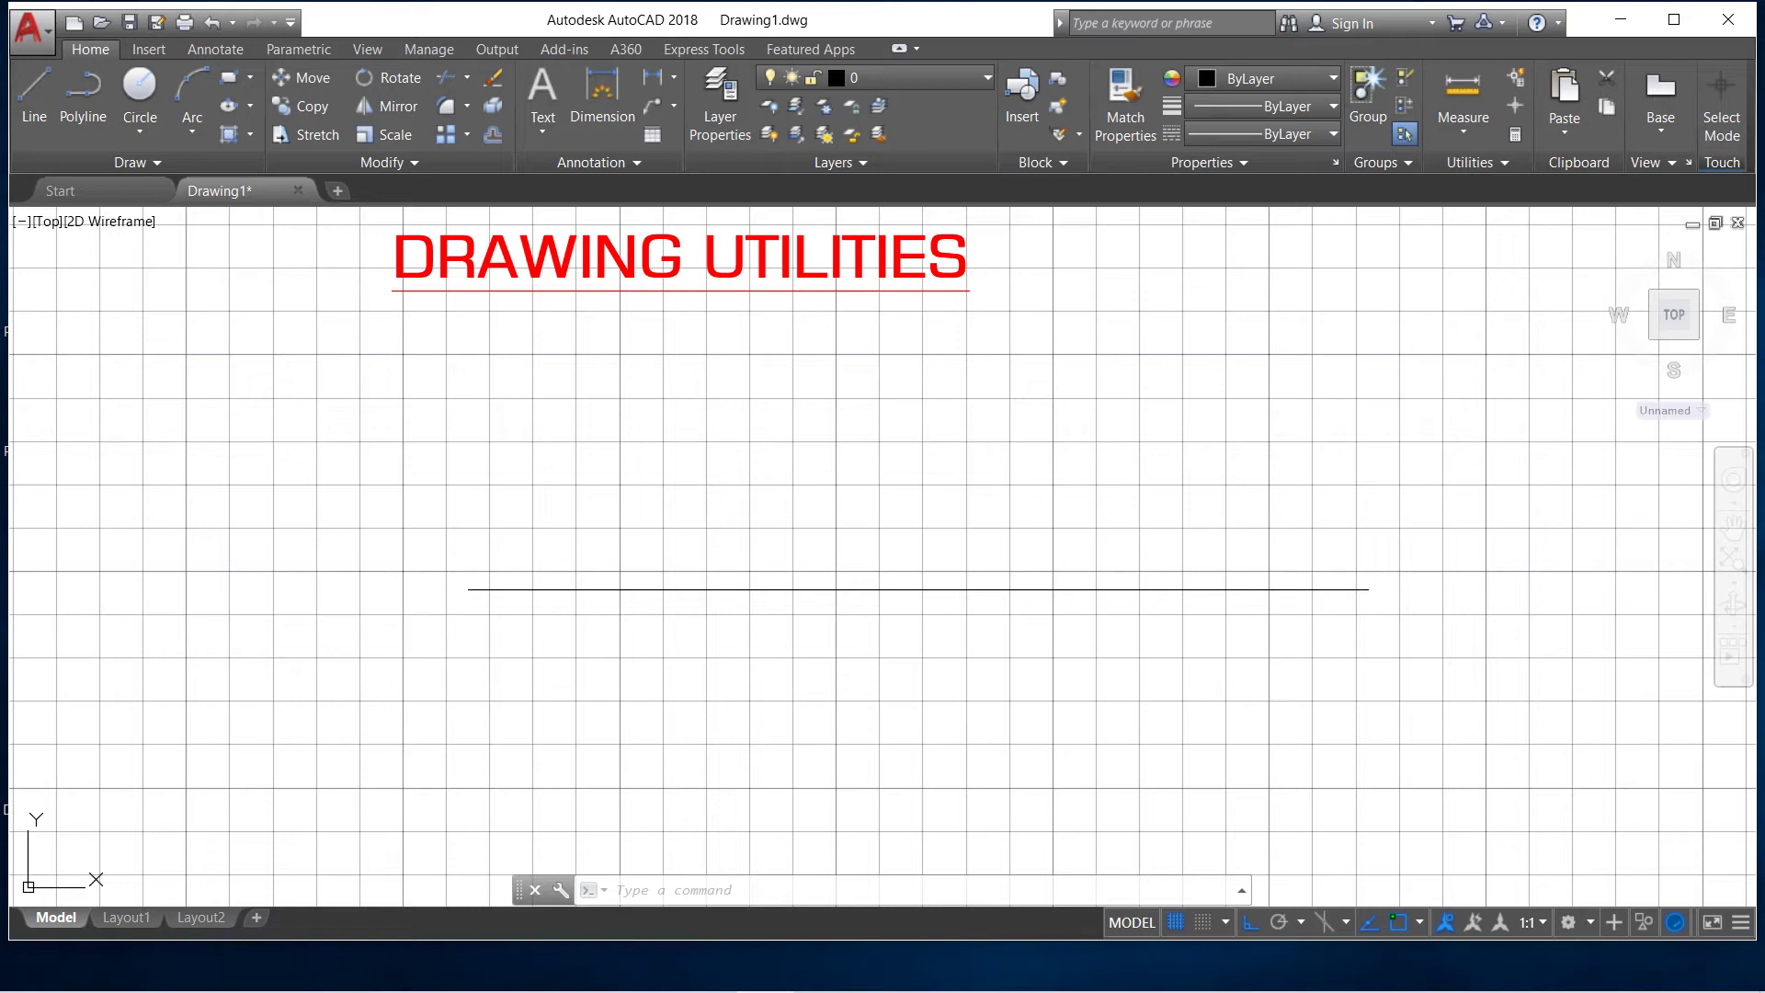
{"action": "left_click", "coordinate": [46, 55]}
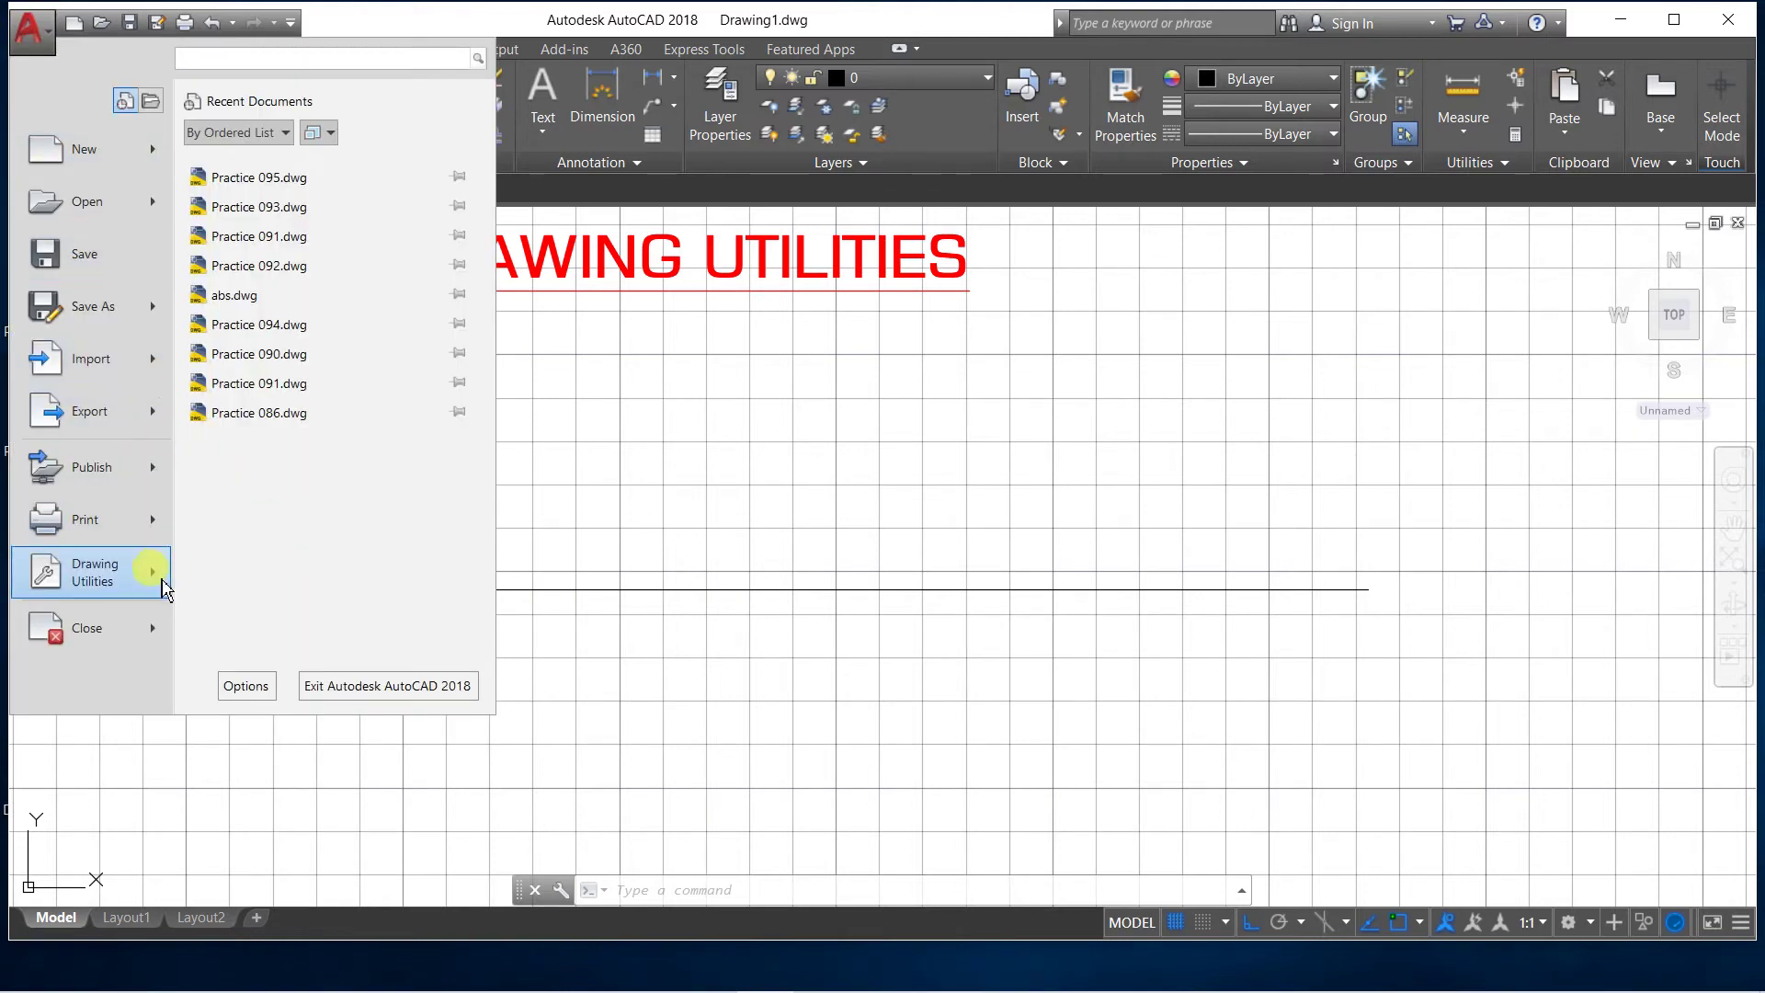
{"action": "mouse_move", "coordinate": [171, 585]}
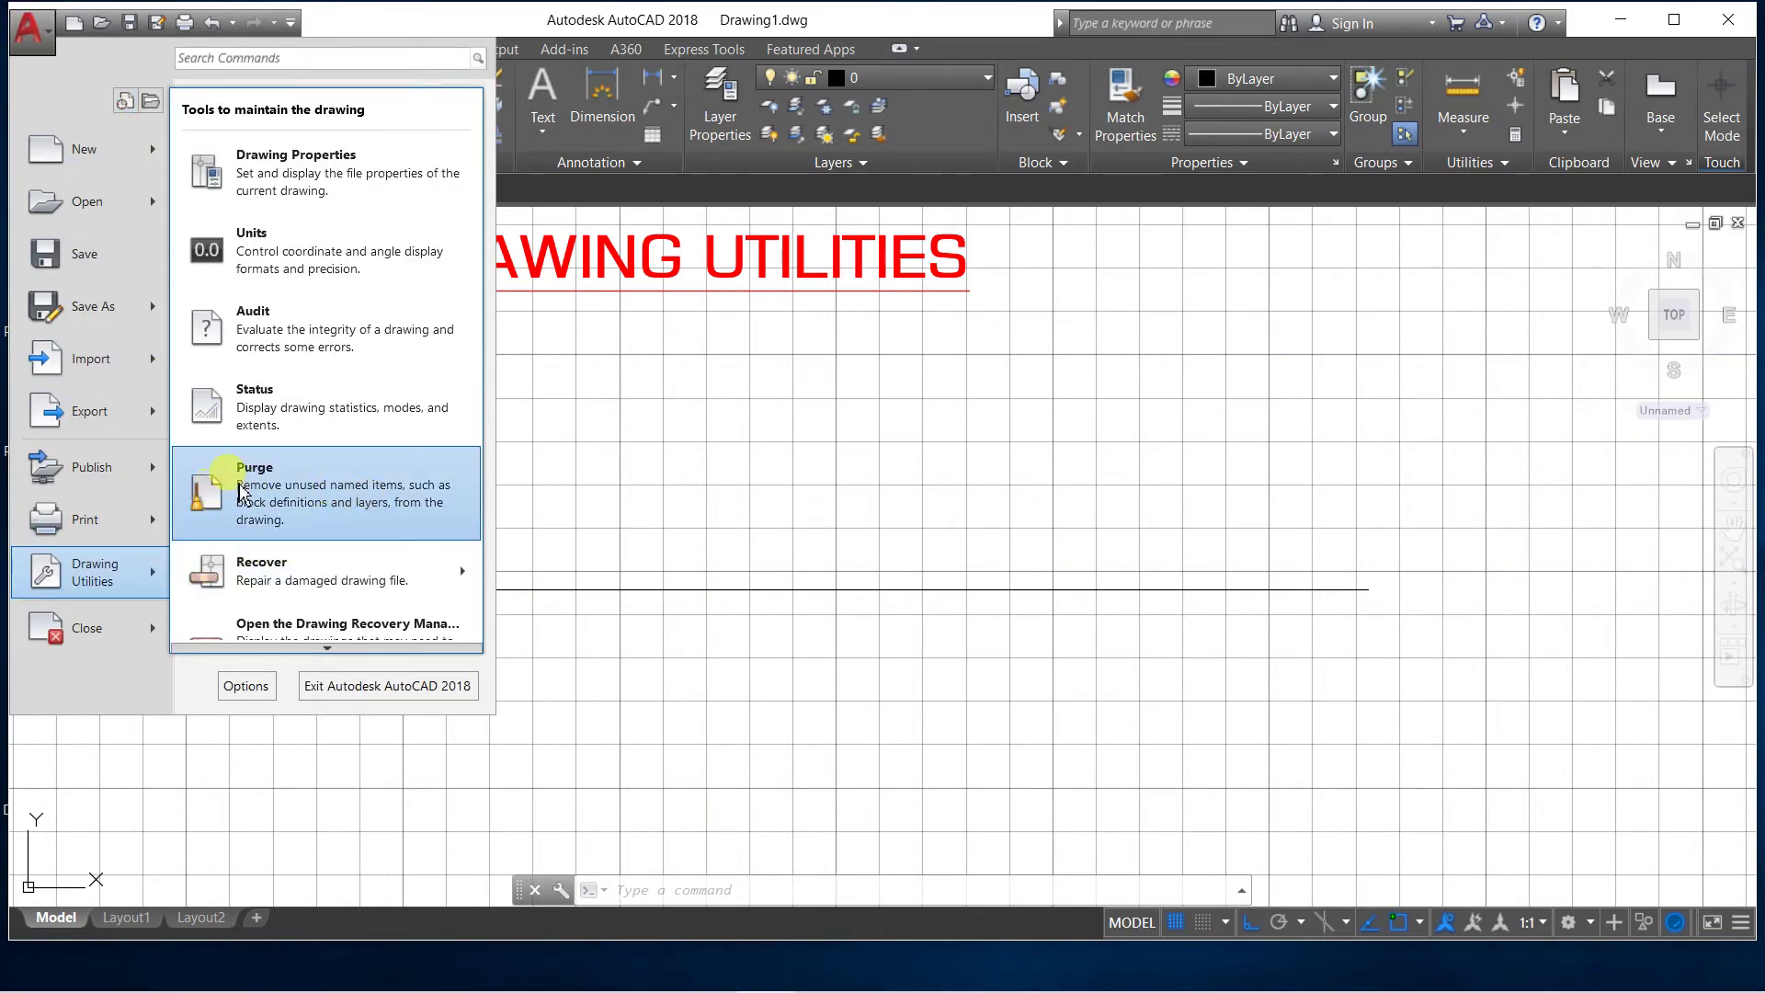
{"action": "left_click", "coordinate": [238, 485]}
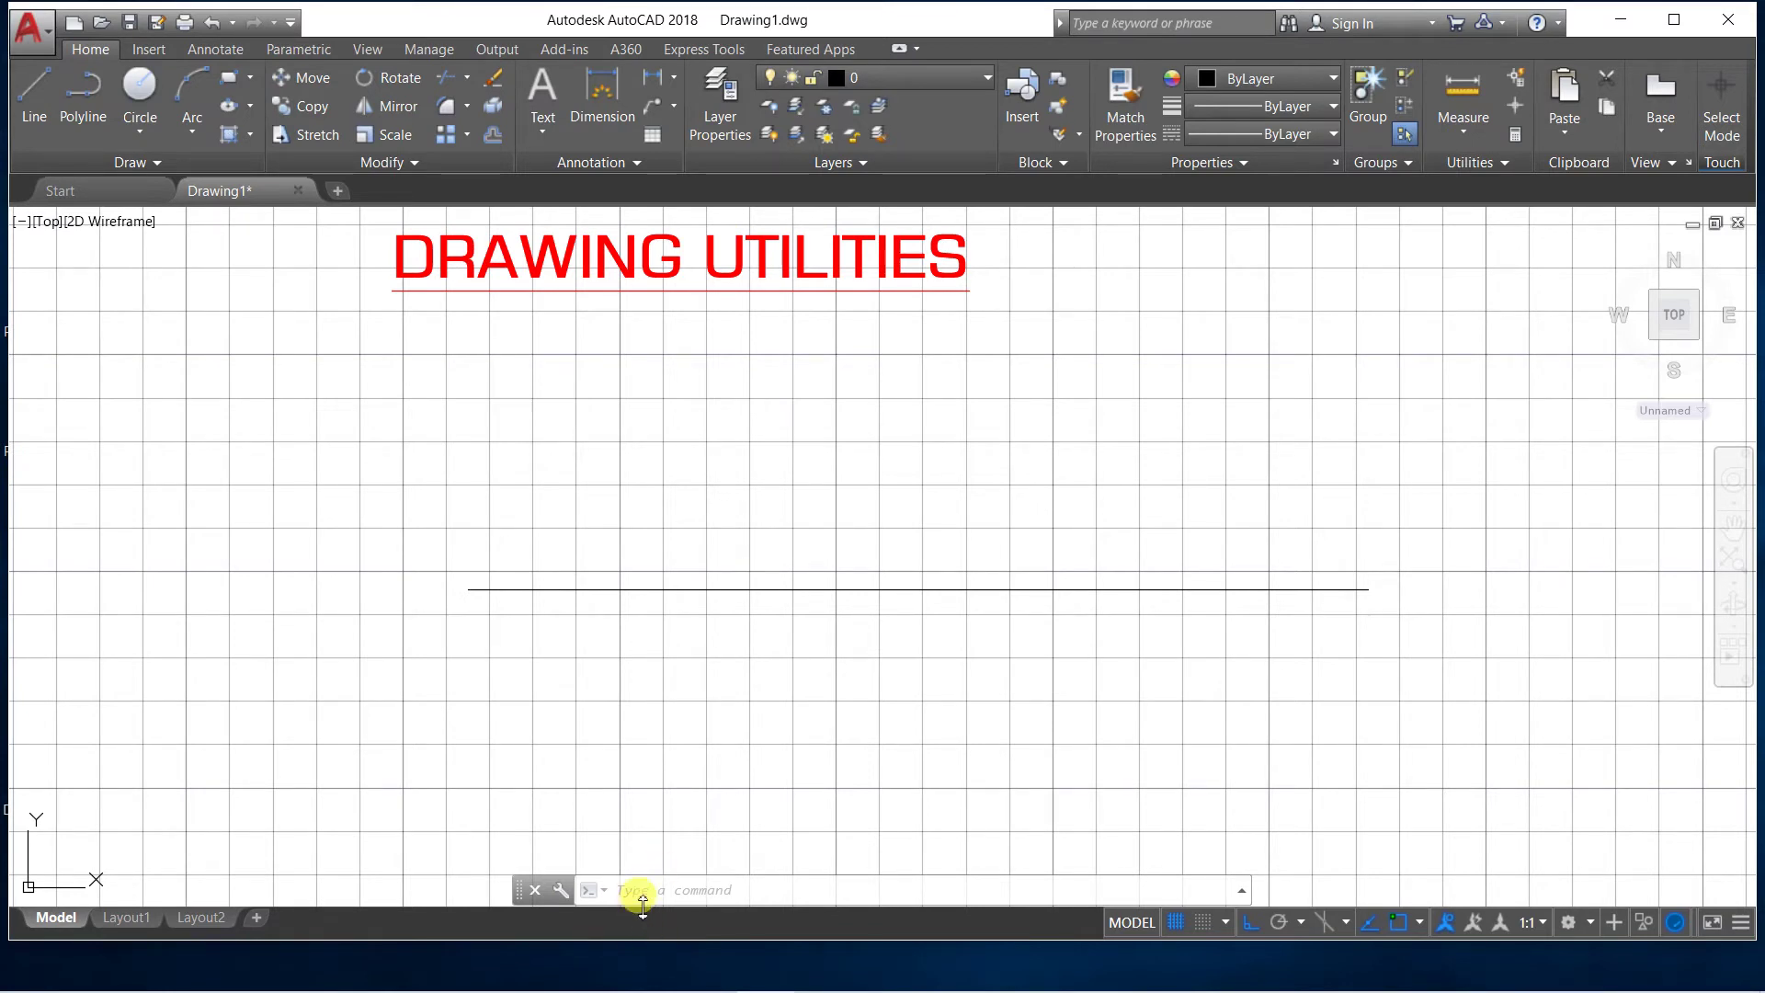
{"action": "key", "text": "Return"}
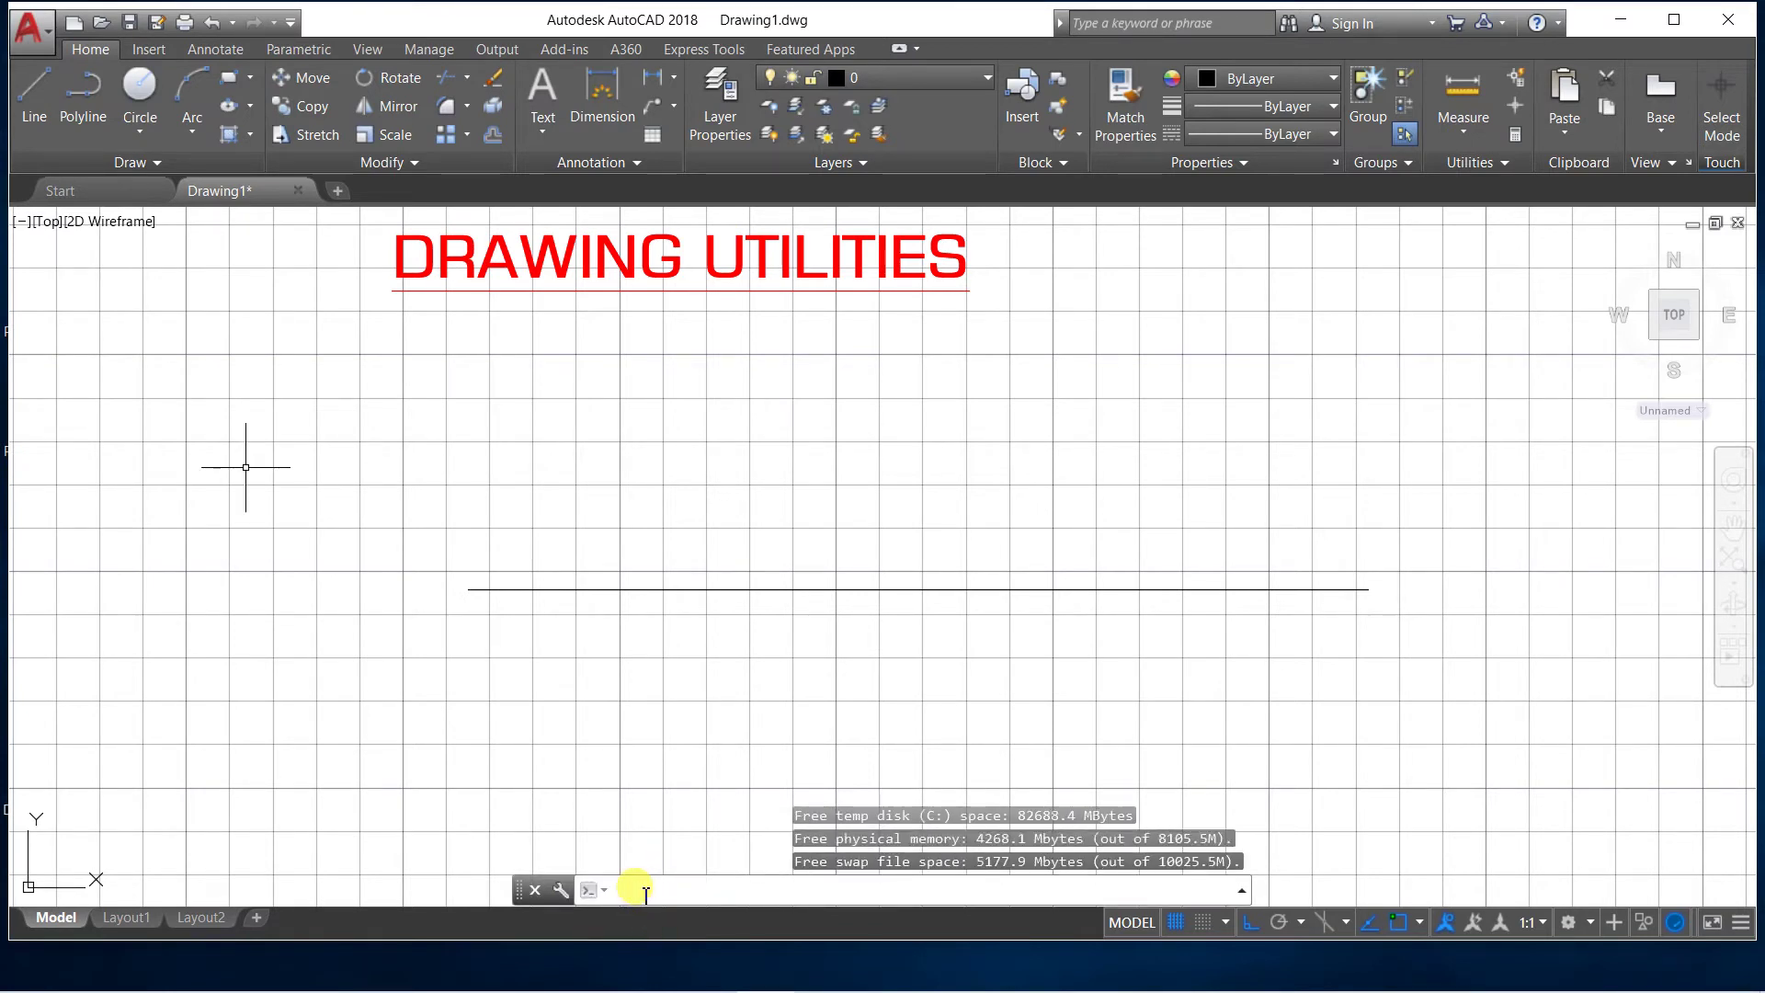
Run -PURGE on unused linetypes (LTypes), accepting all names (*) and Yes for verifying each name
{"action": "type", "text": "purge"}
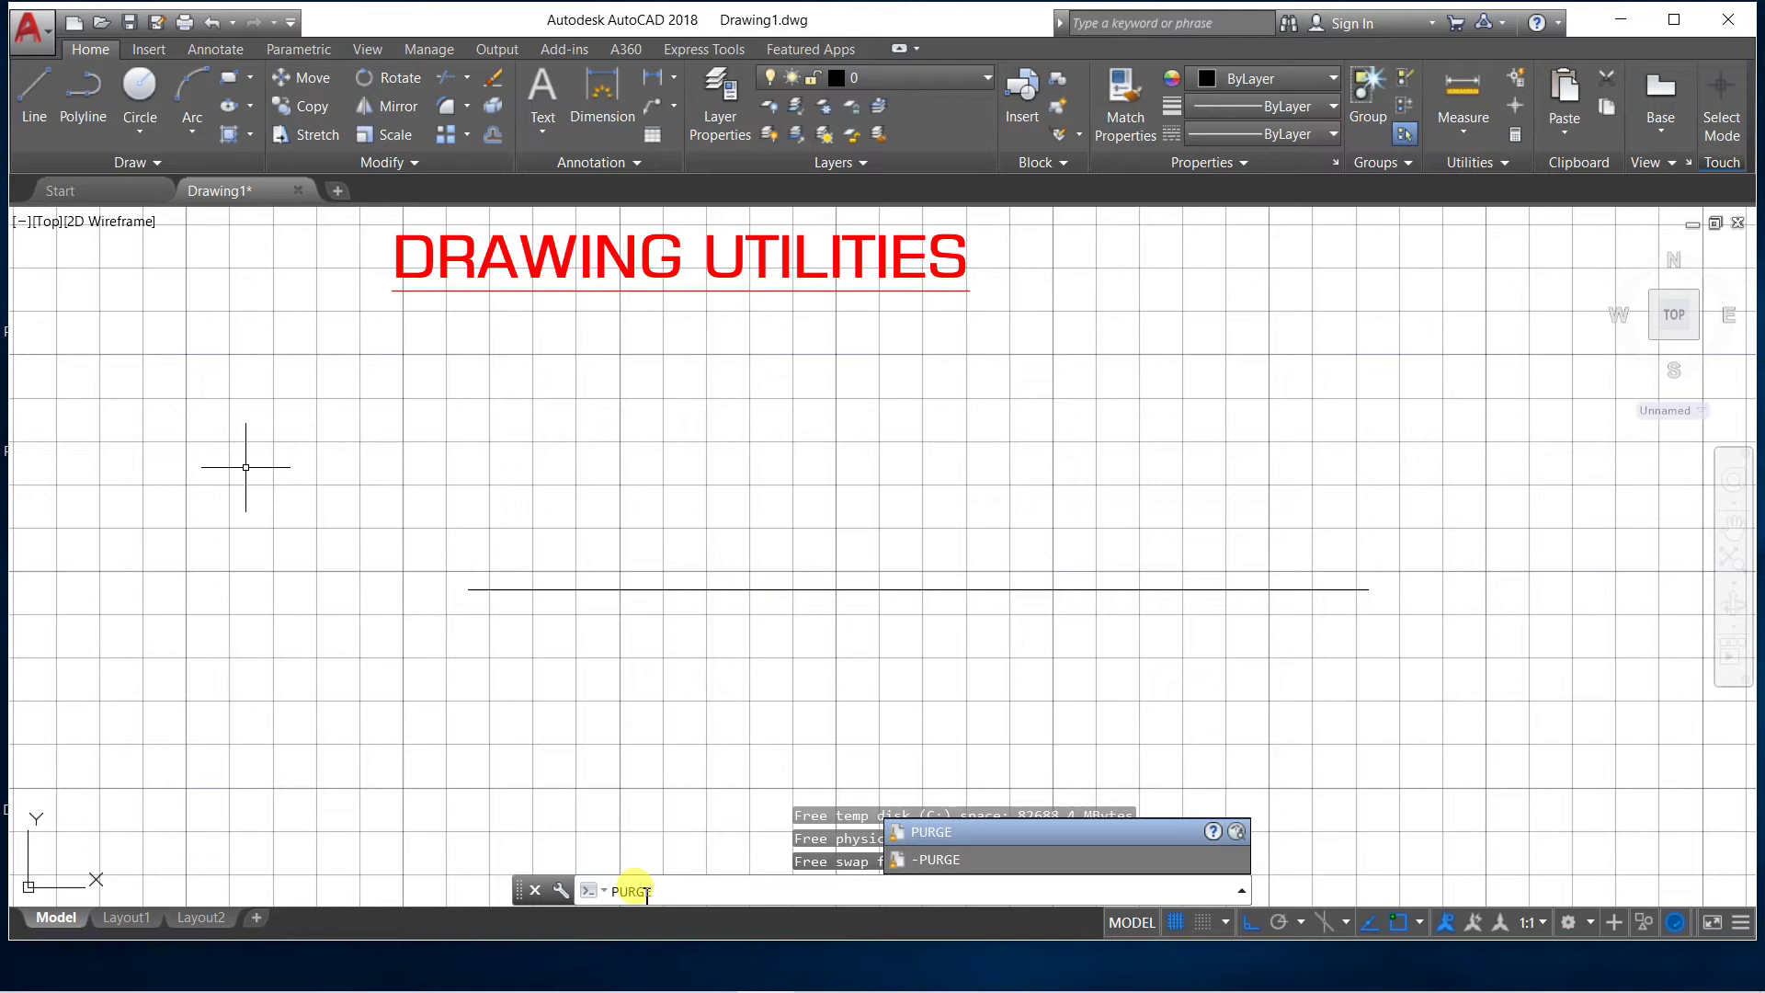
{"action": "left_click", "coordinate": [972, 862]}
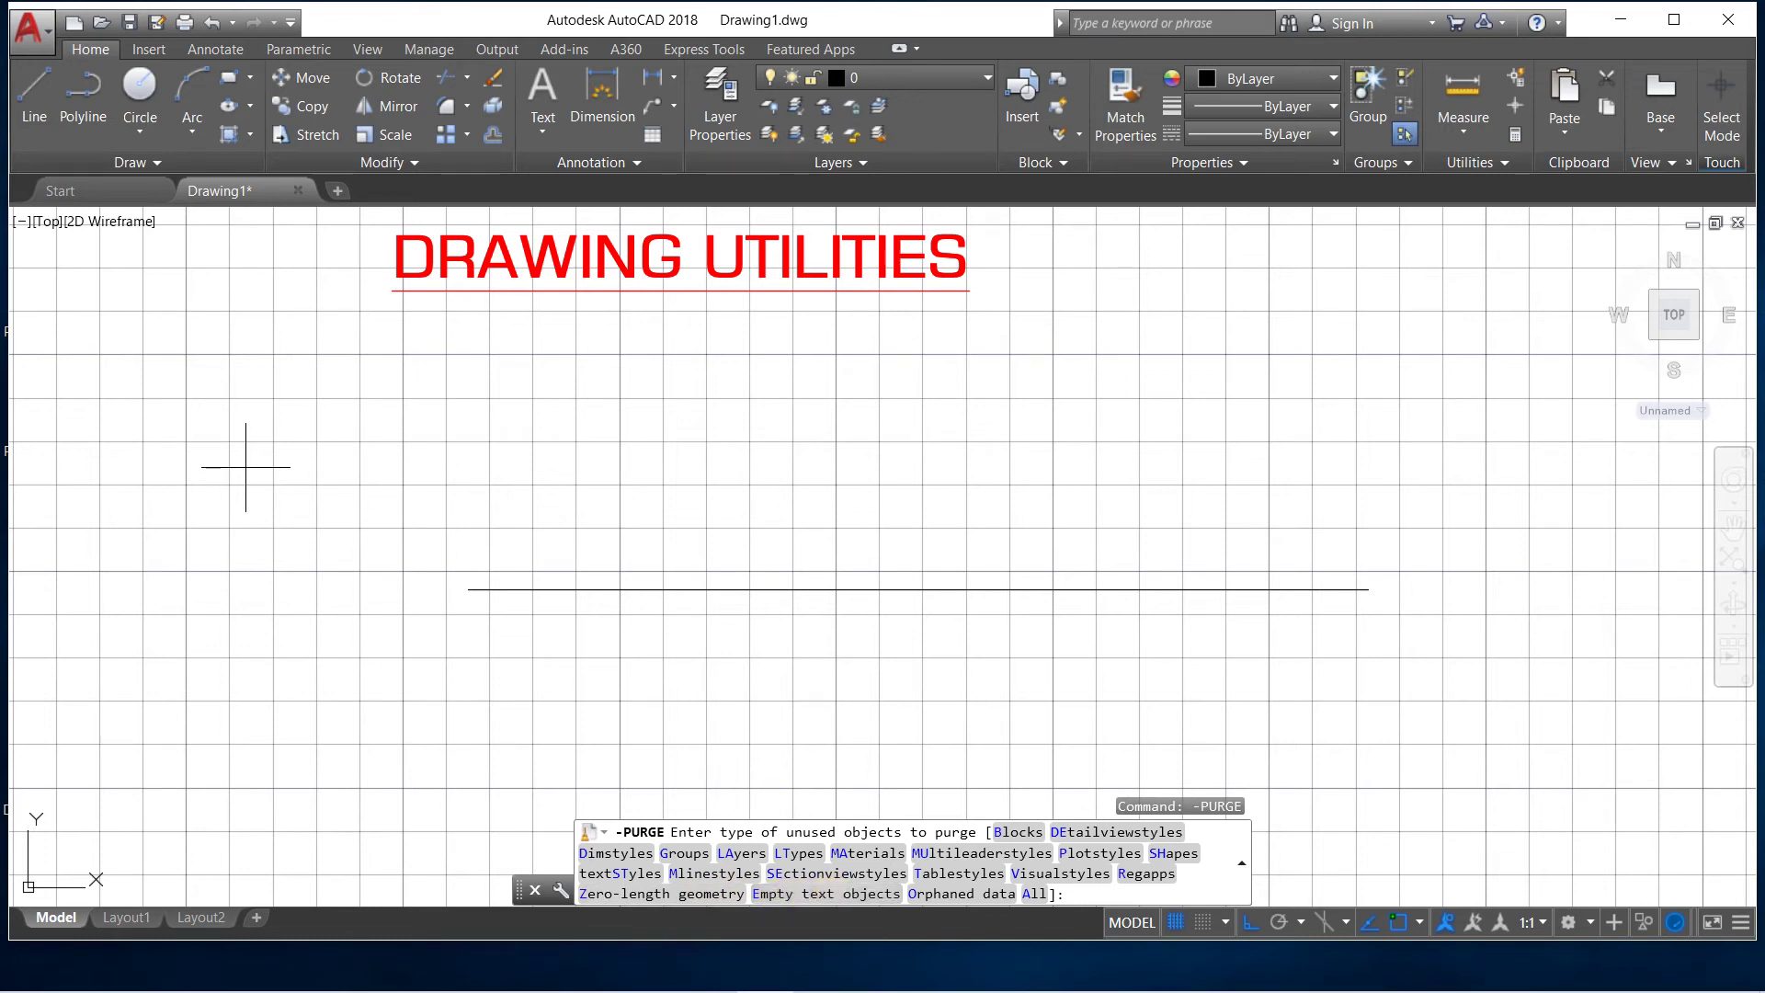
{"action": "key", "text": "Down"}
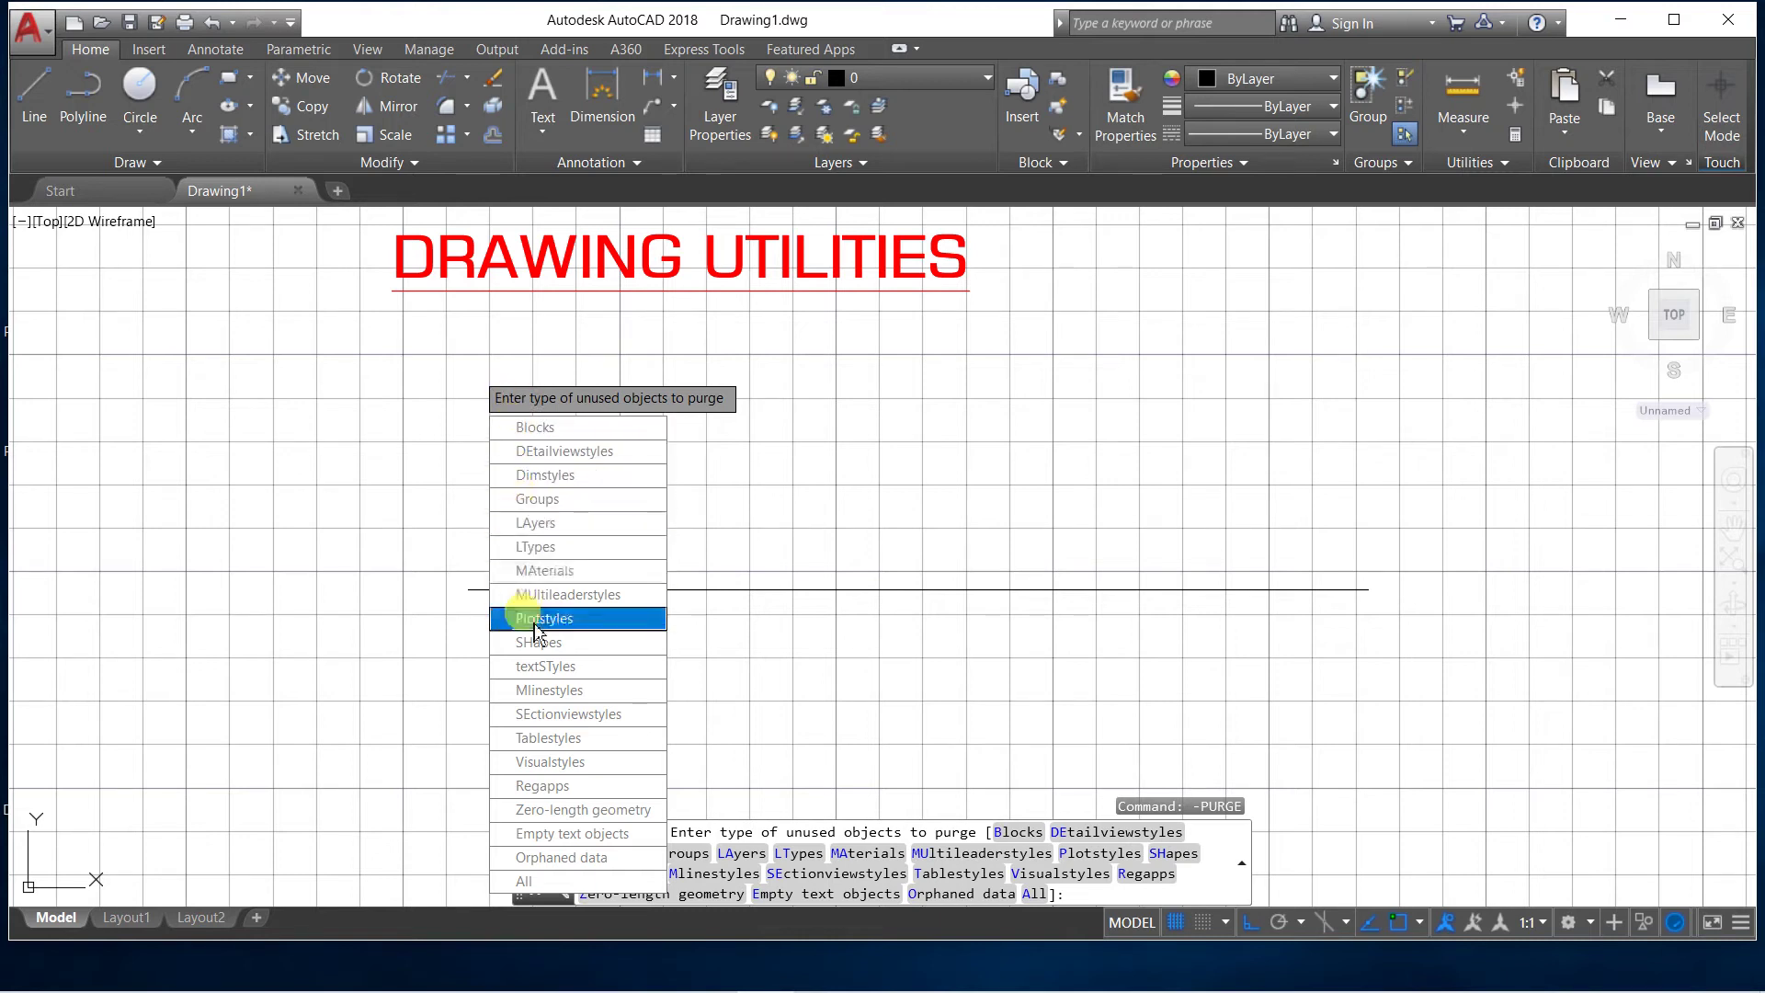
{"action": "left_click", "coordinate": [511, 549]}
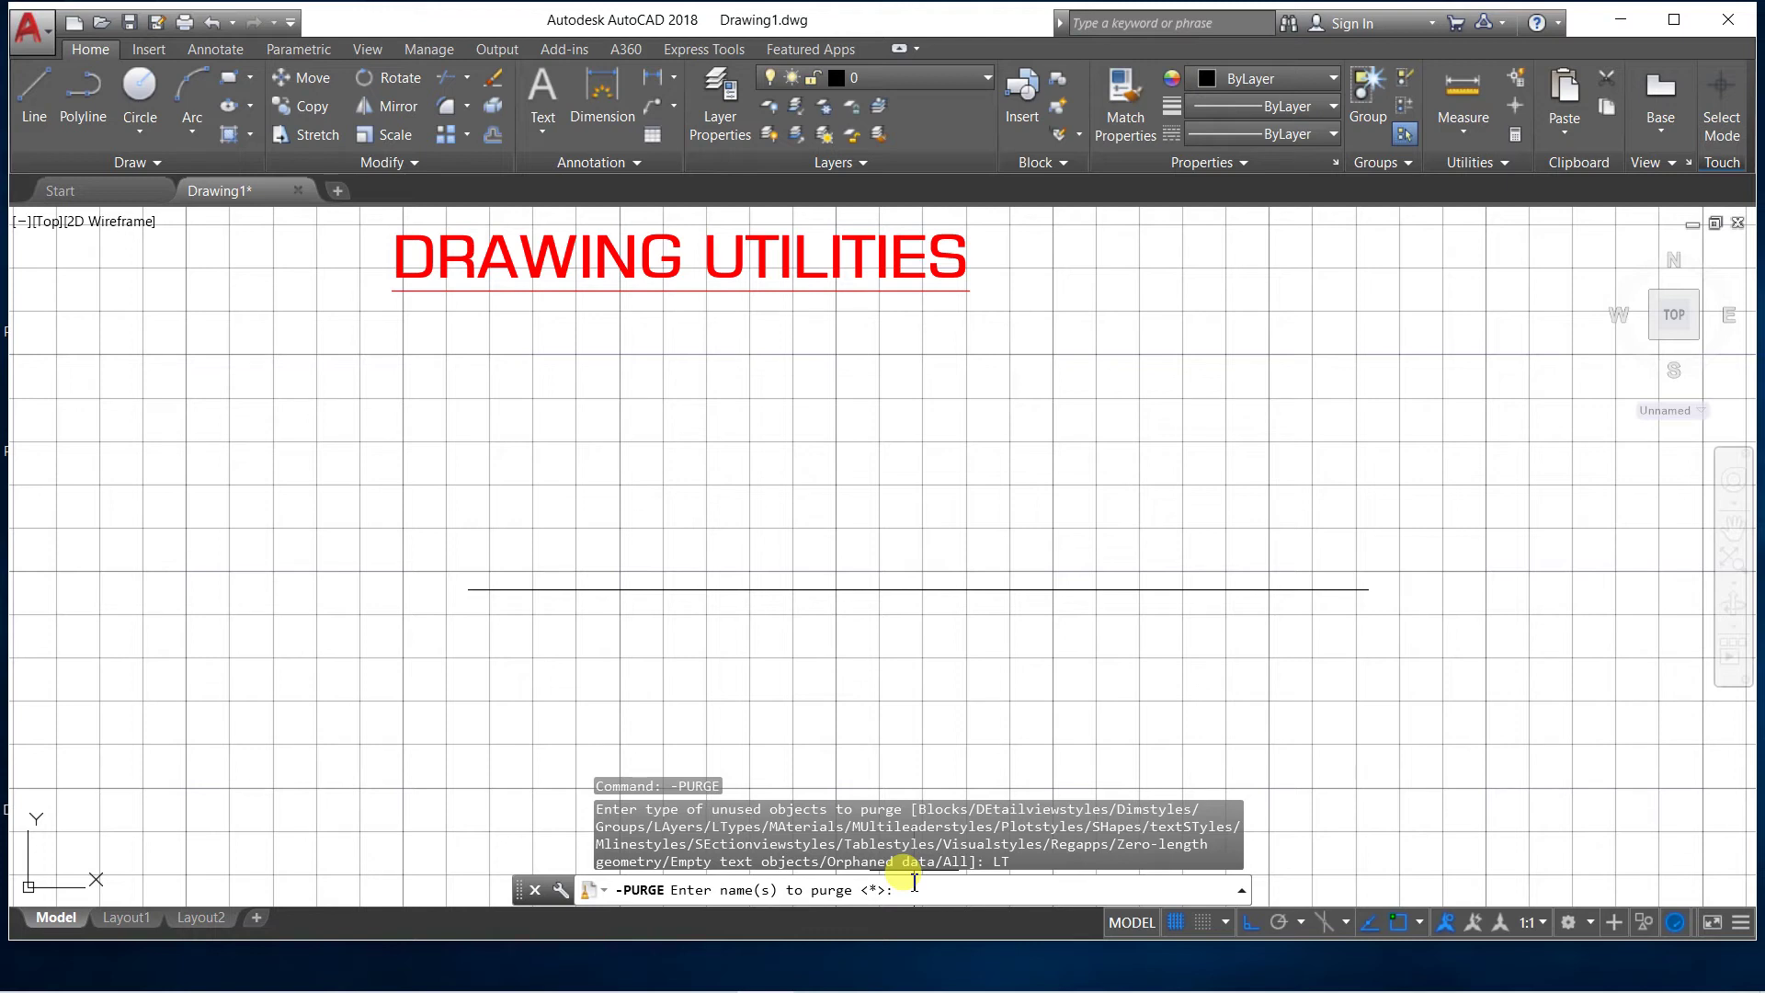
{"action": "key", "text": "Return"}
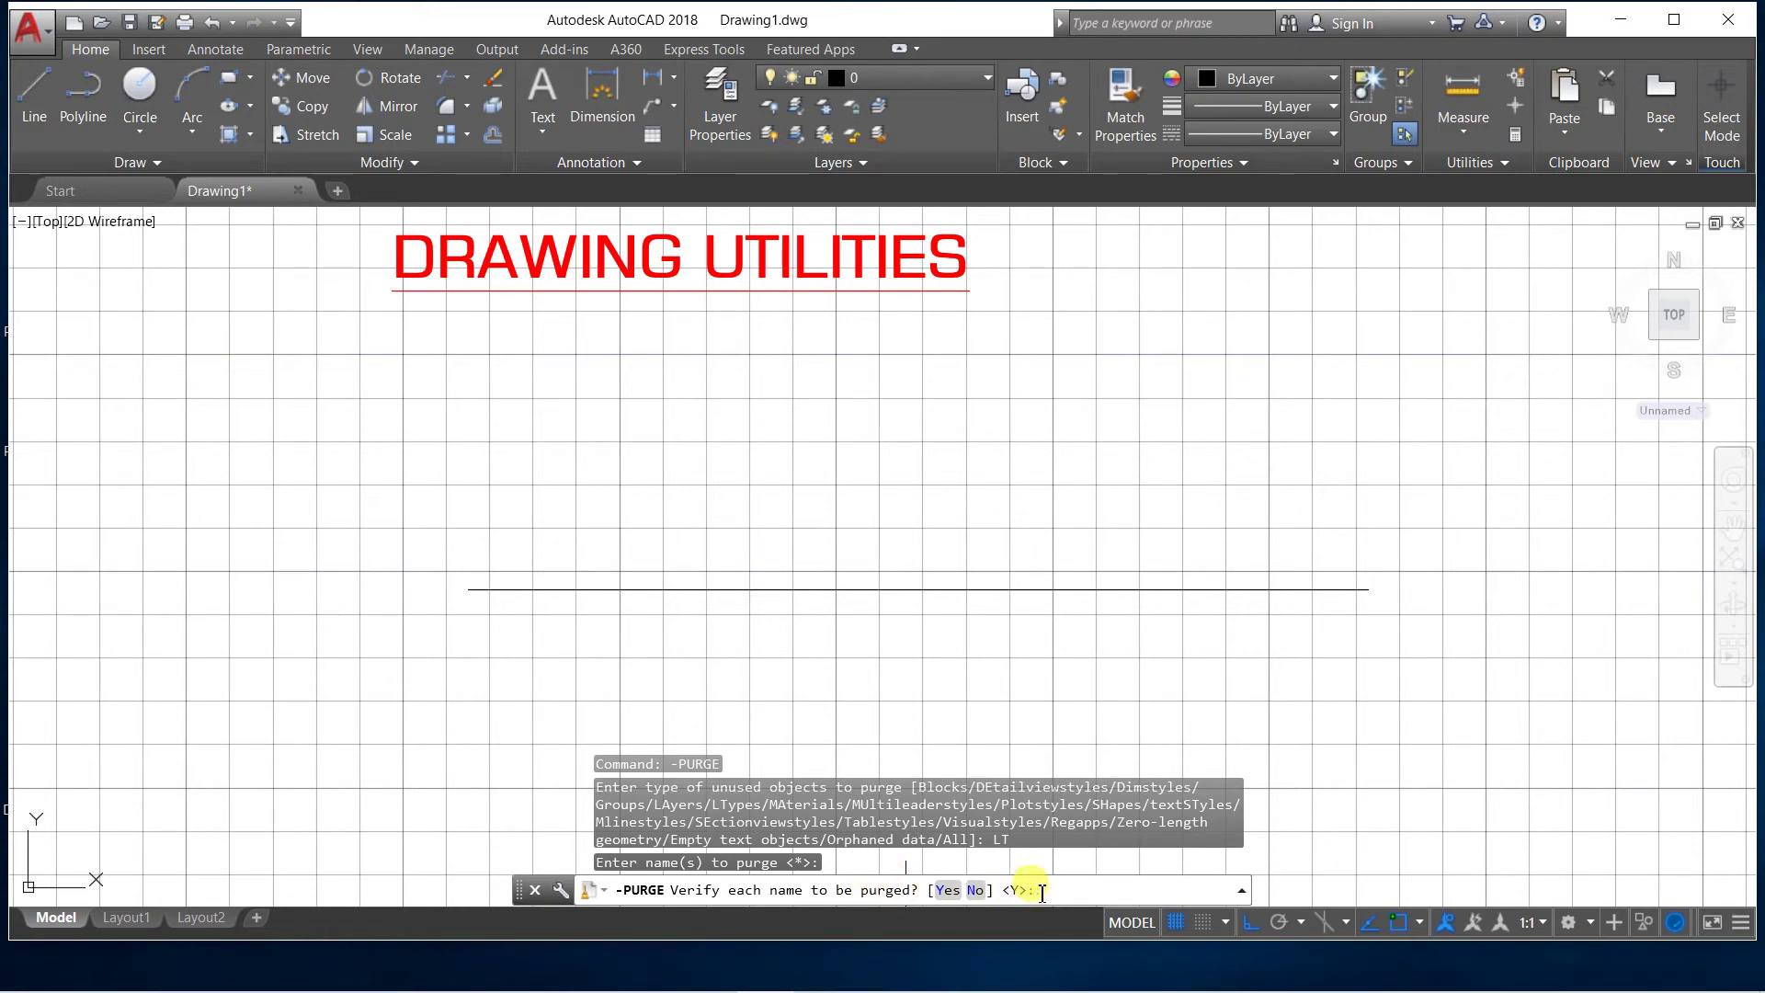
{"action": "key", "text": "Return"}
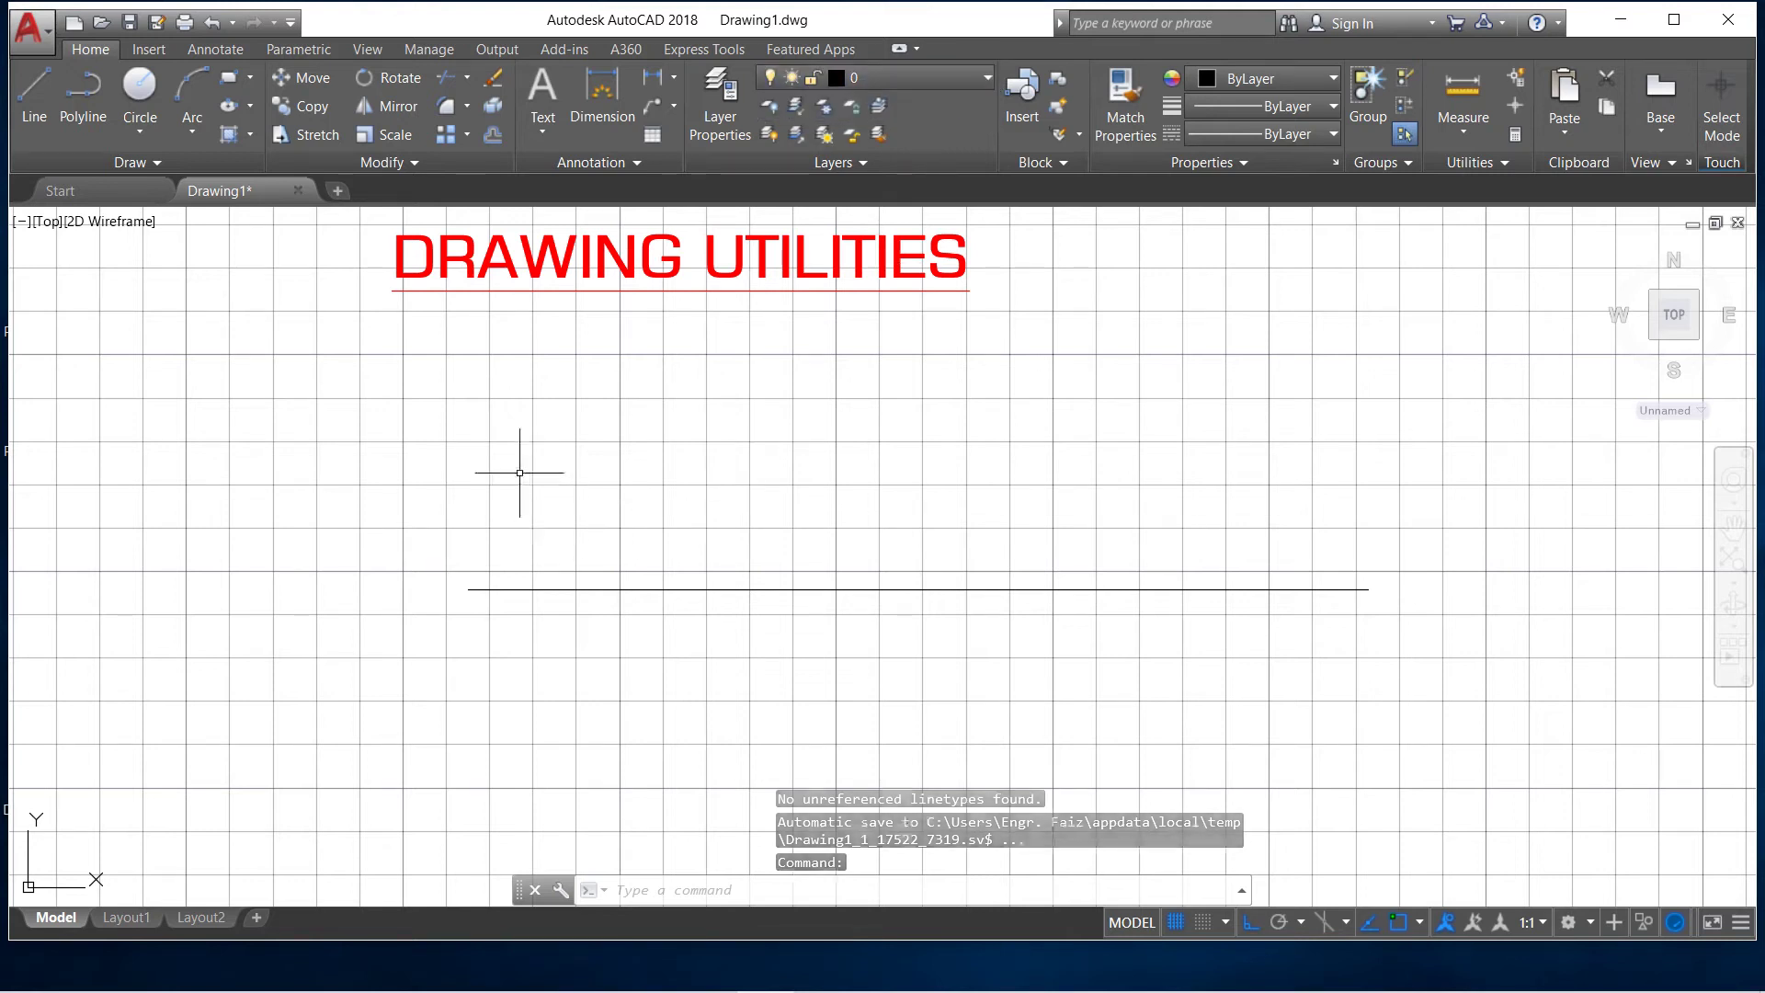
{"action": "scroll", "coordinate": [667, 529], "scroll_direction": "down", "scroll_amount": 2}
{"action": "scroll", "coordinate": [564, 547], "scroll_direction": "down", "scroll_amount": 4}
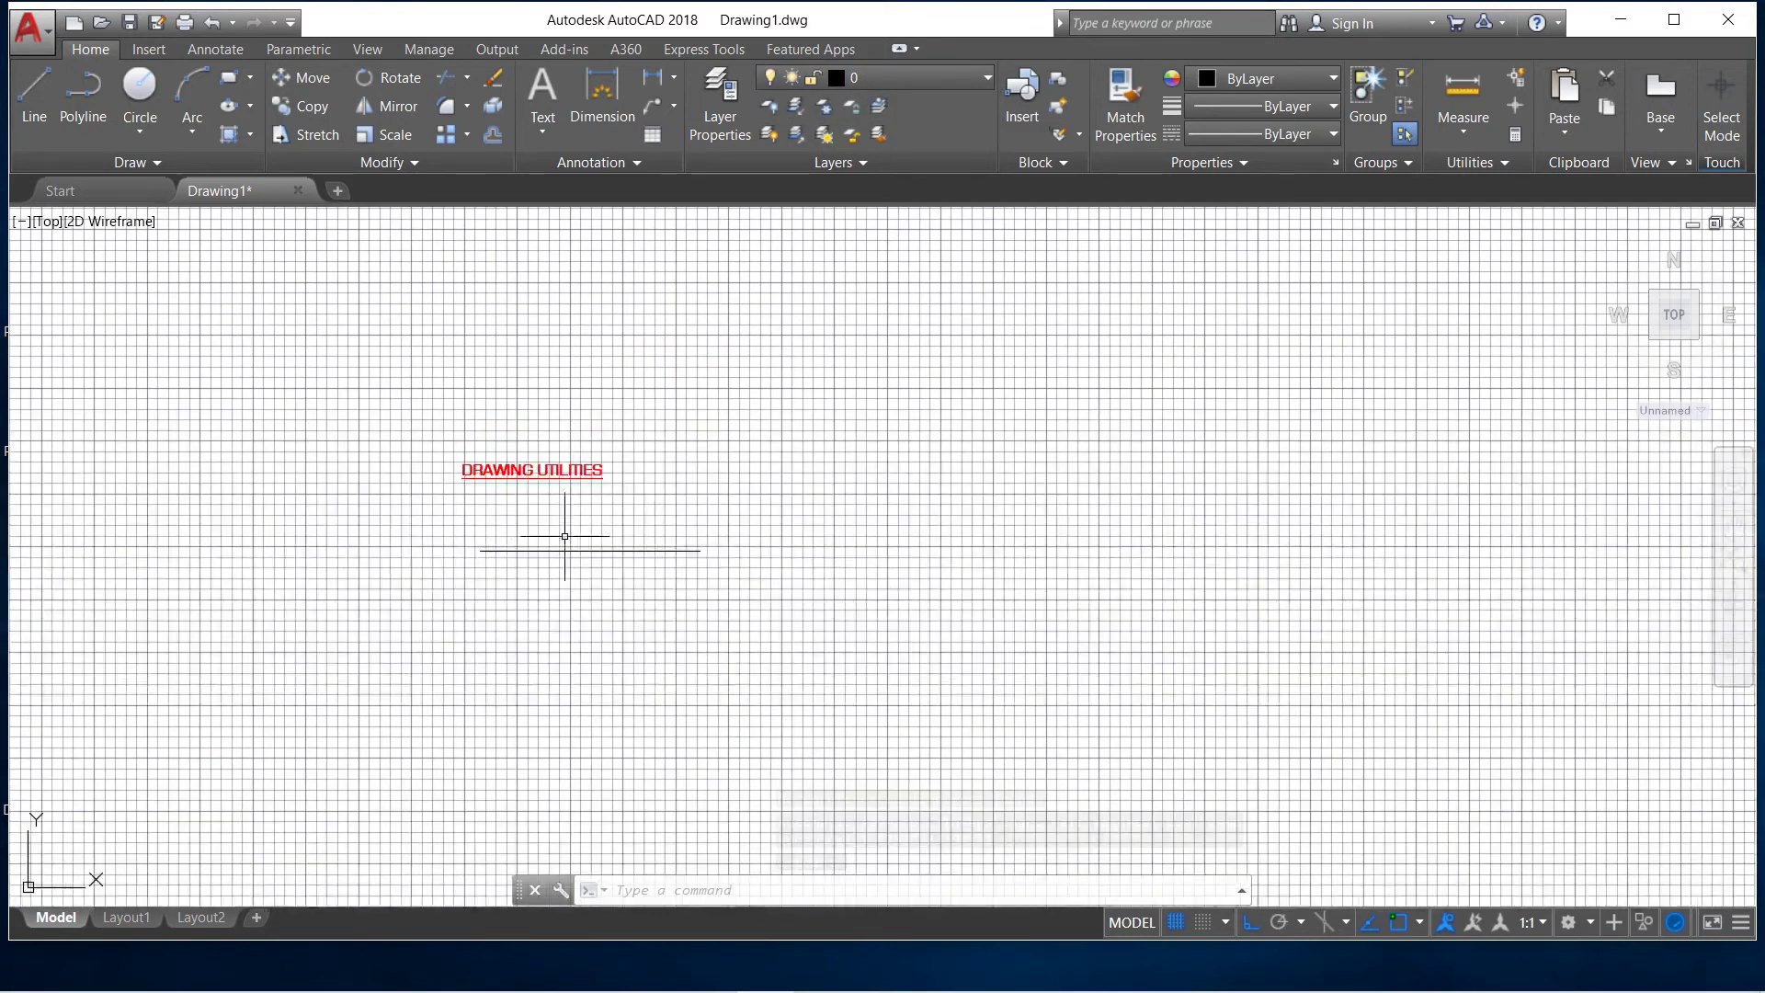
{"action": "scroll", "coordinate": [496, 529], "scroll_direction": "up", "scroll_amount": 5}
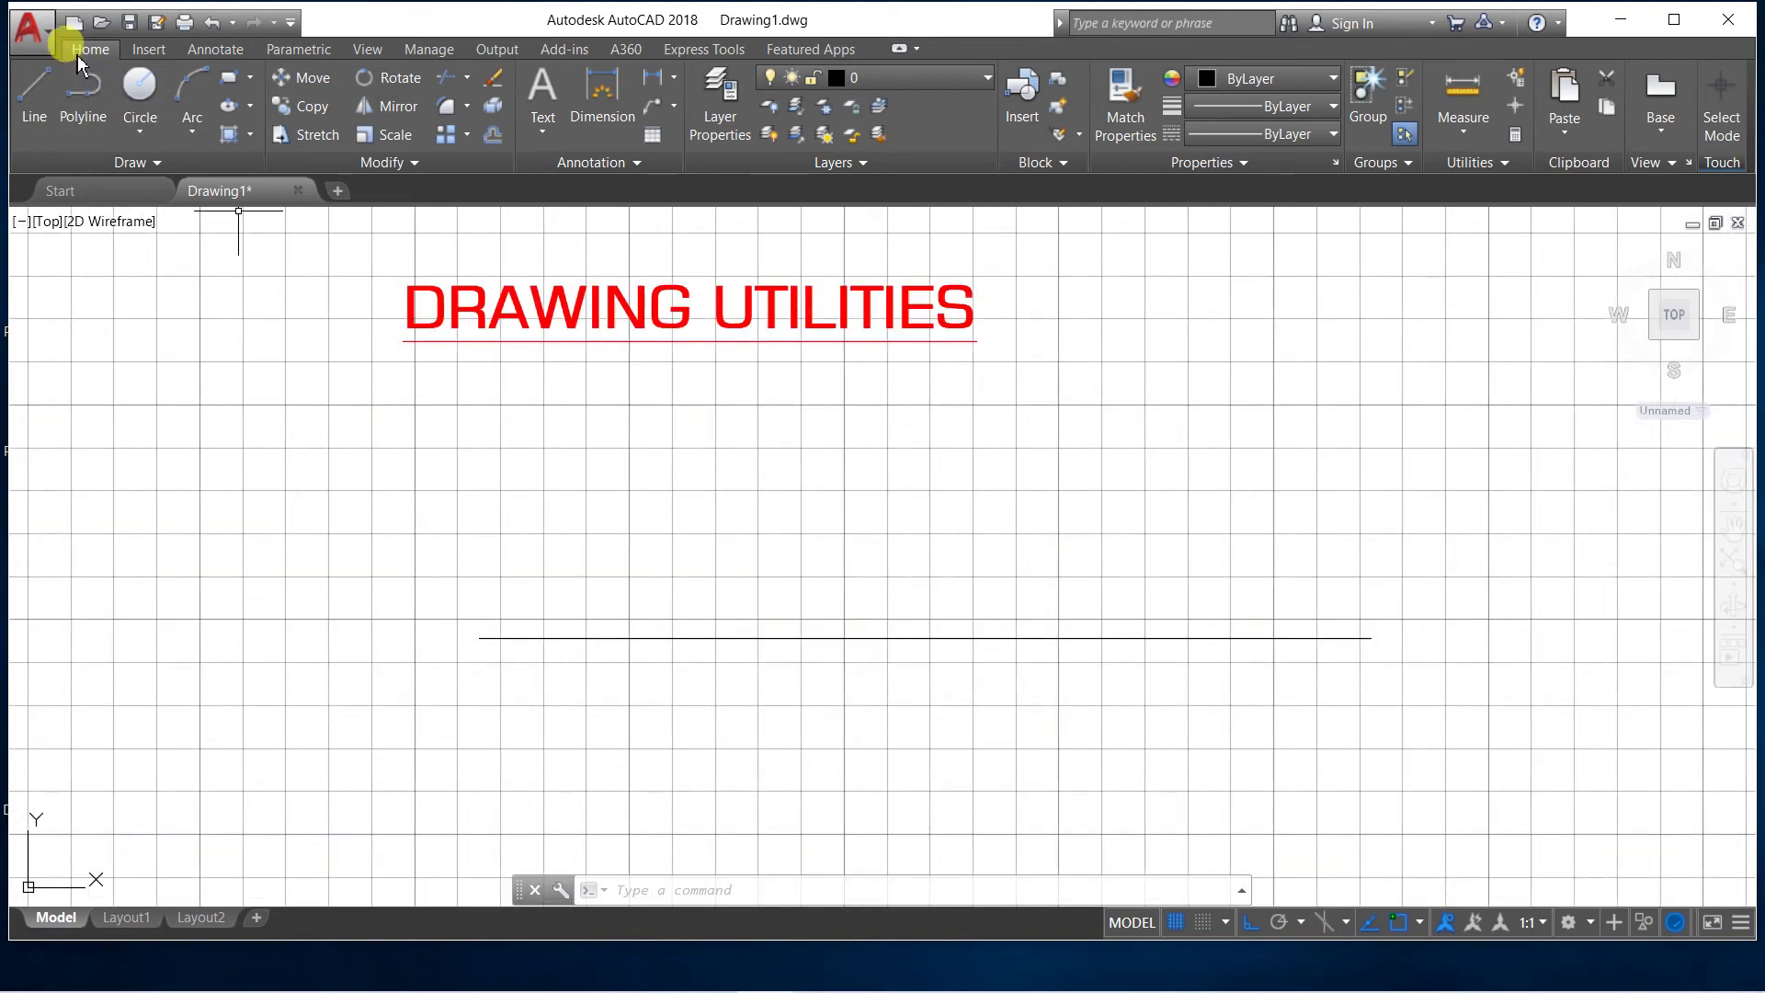
Open the Purge utility and examine the items that can be purged, including those under dimension, multileader and text styles
{"action": "left_click", "coordinate": [29, 28]}
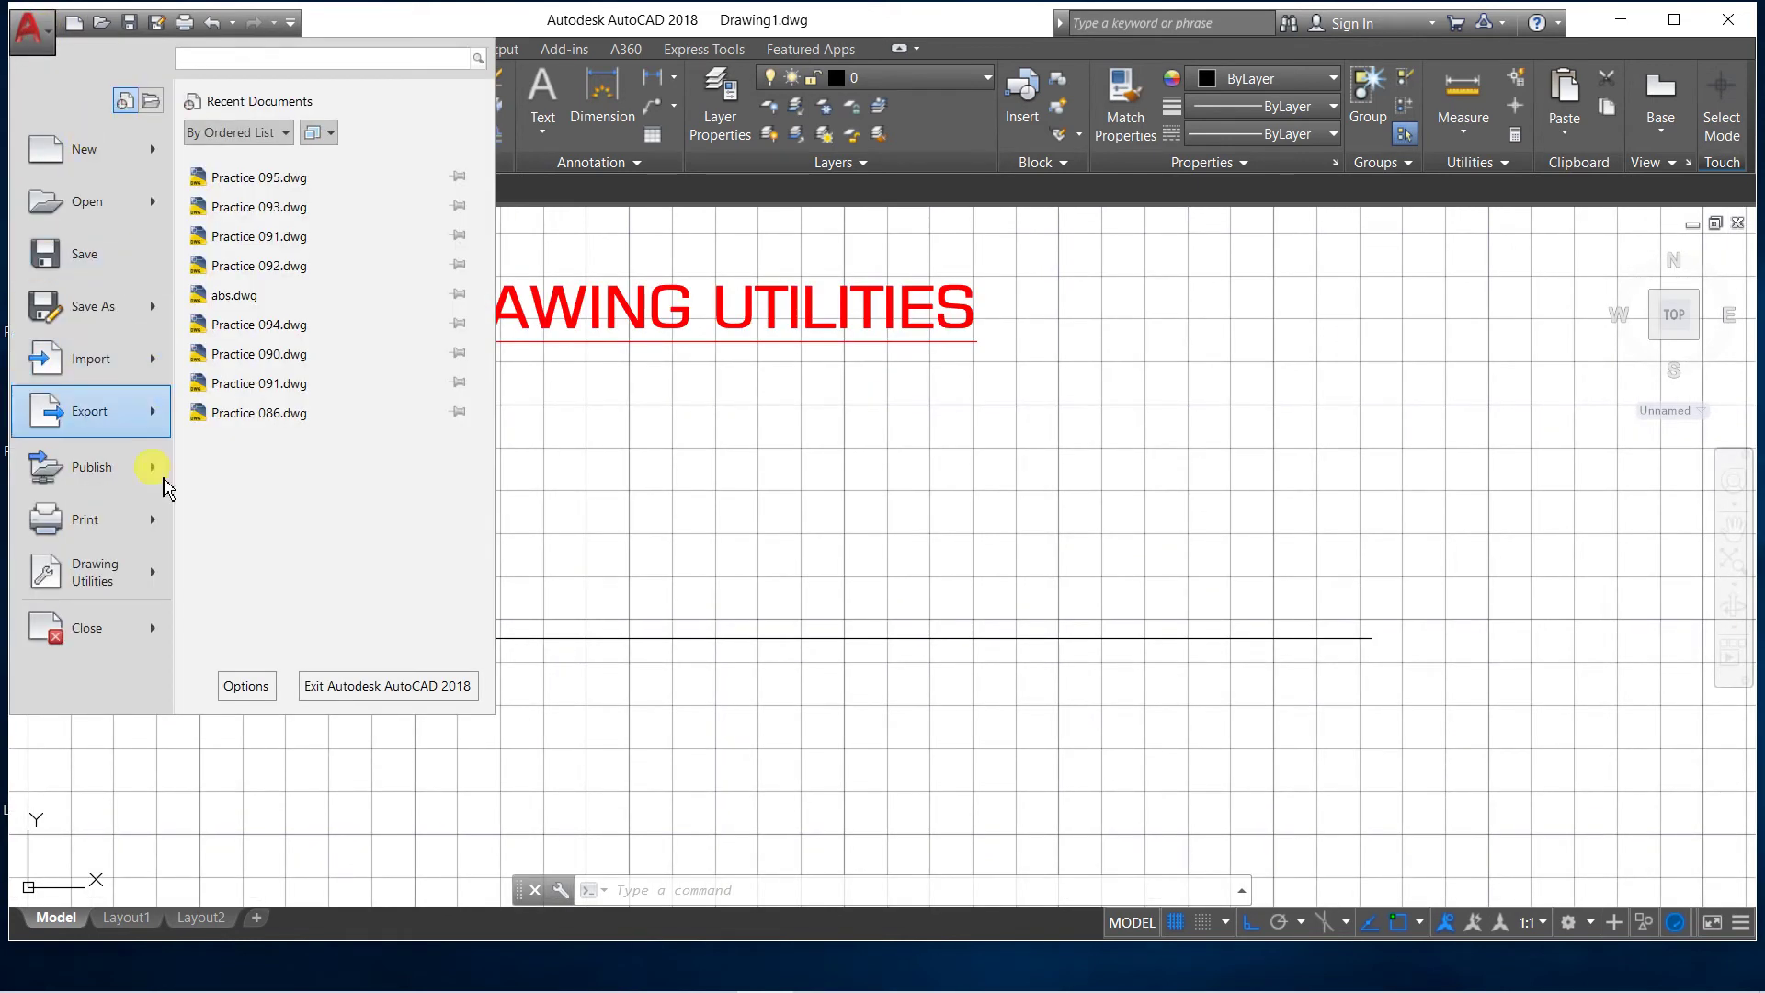
{"action": "mouse_move", "coordinate": [157, 581]}
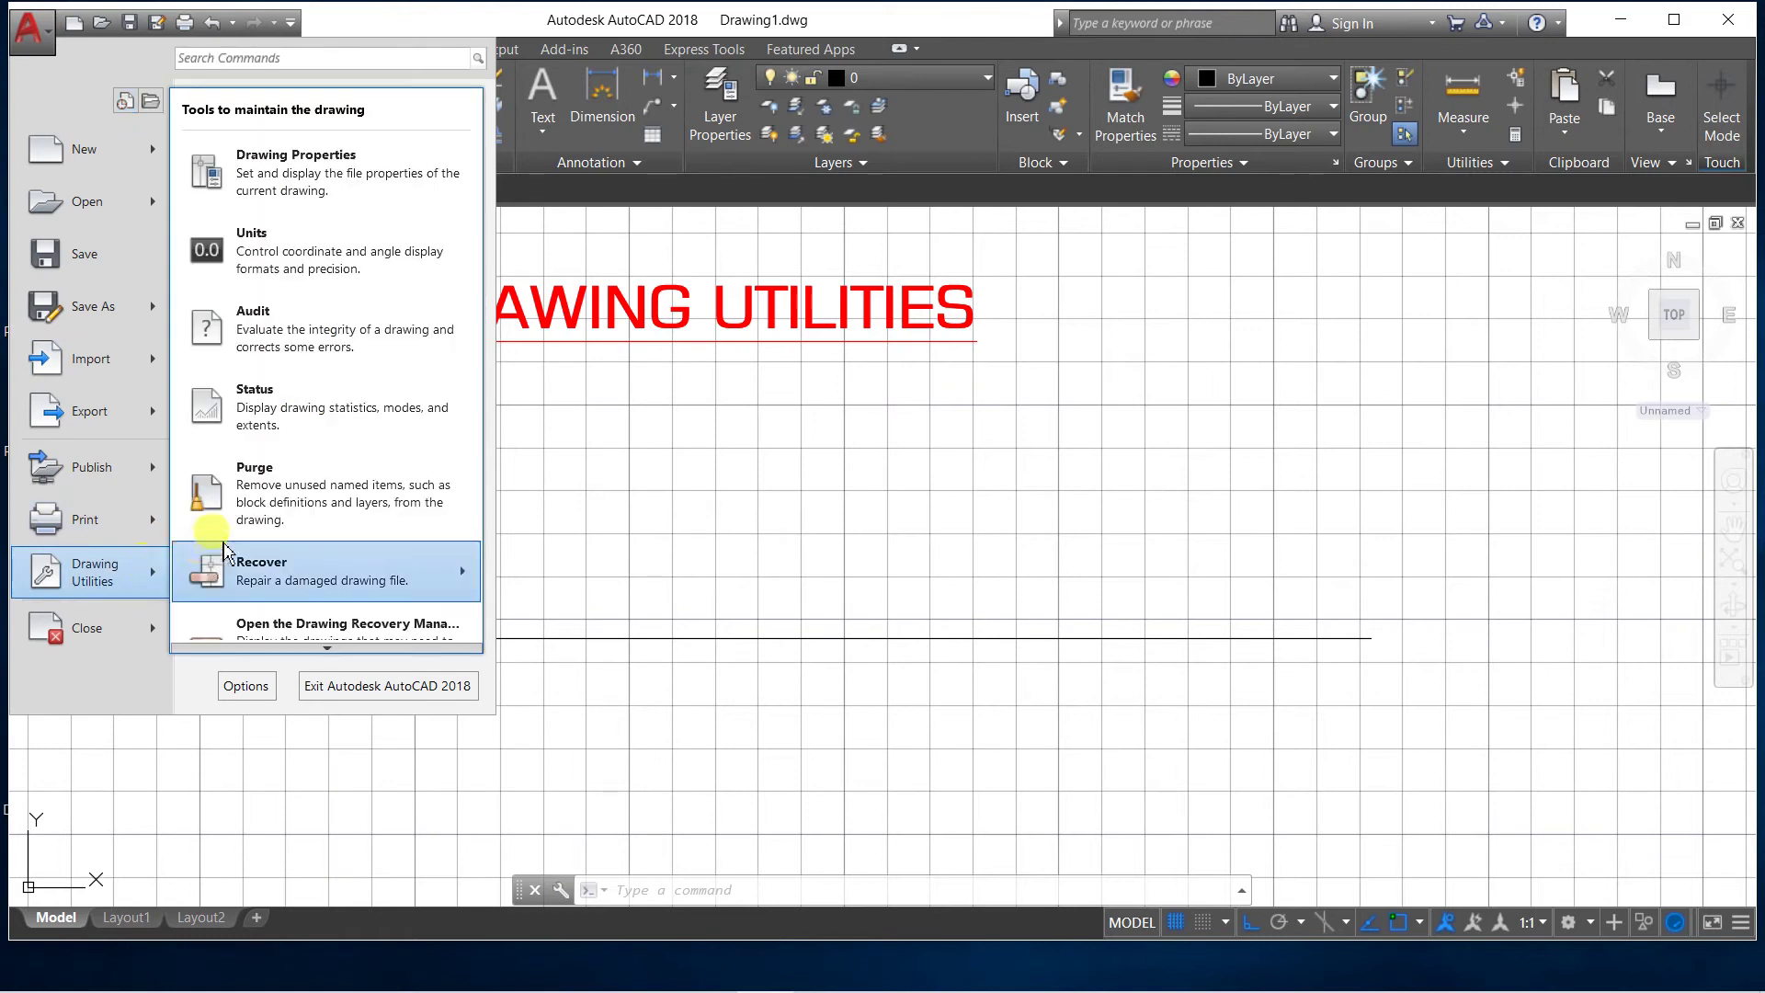
{"action": "left_click", "coordinate": [226, 501]}
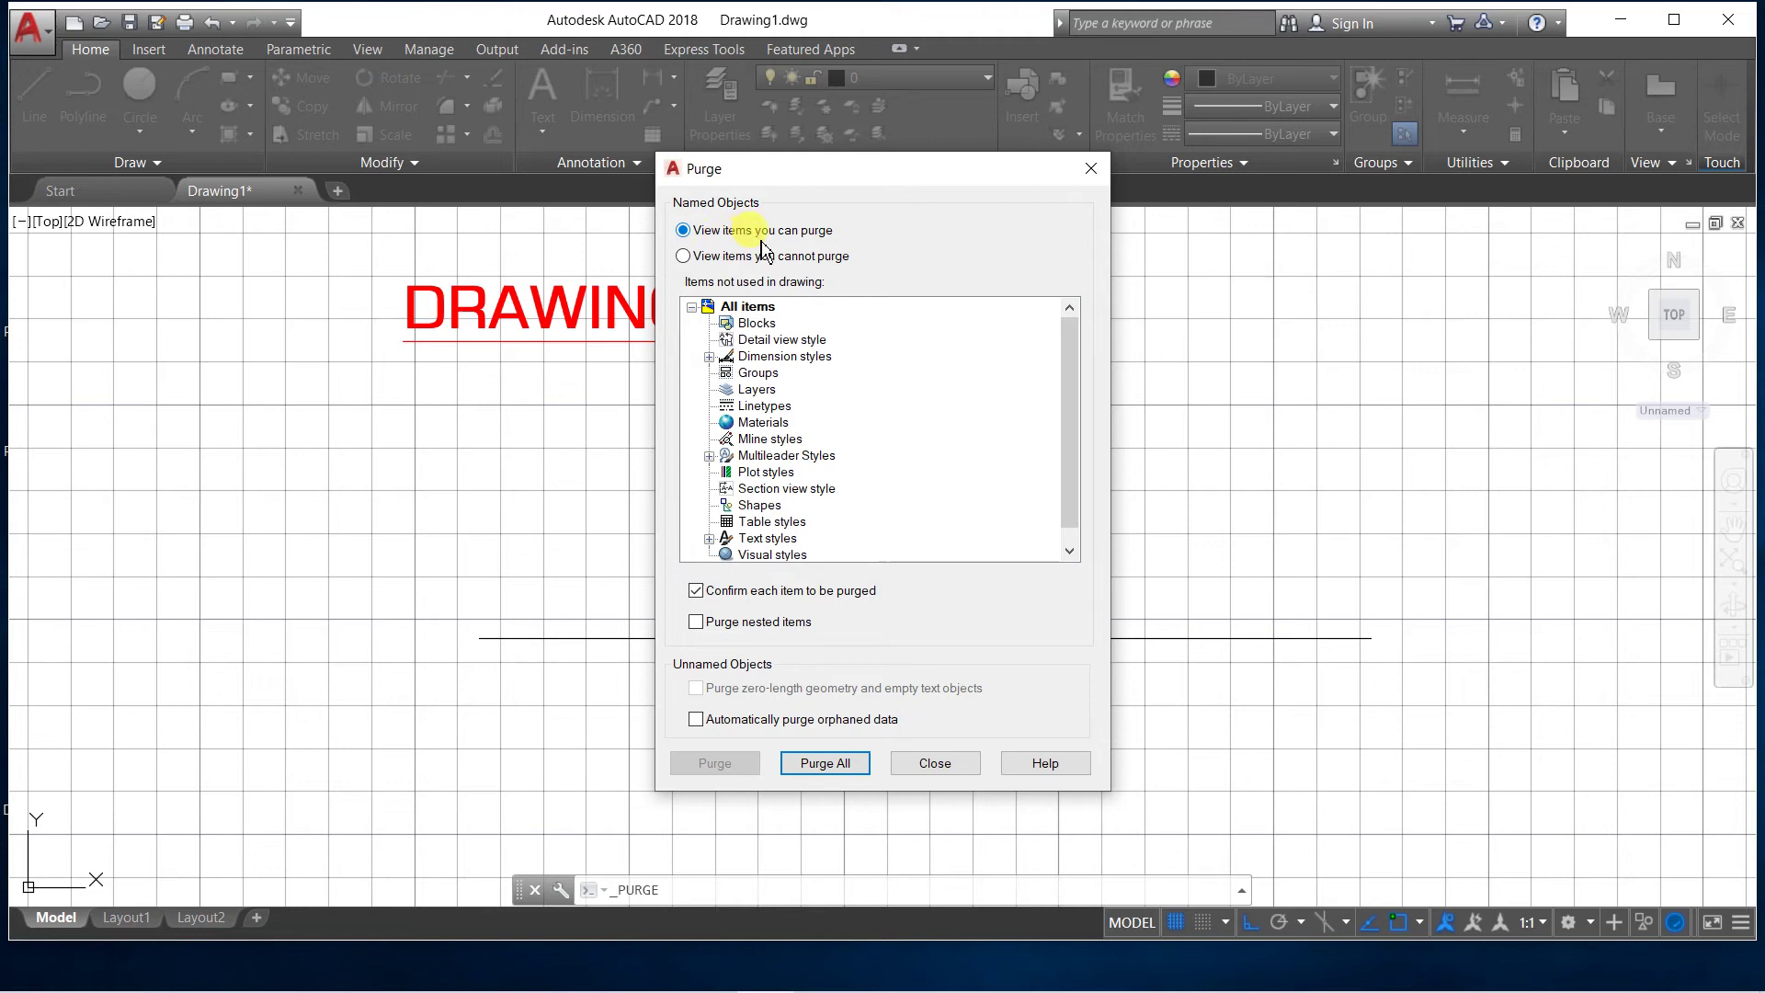
{"action": "left_click", "coordinate": [725, 327]}
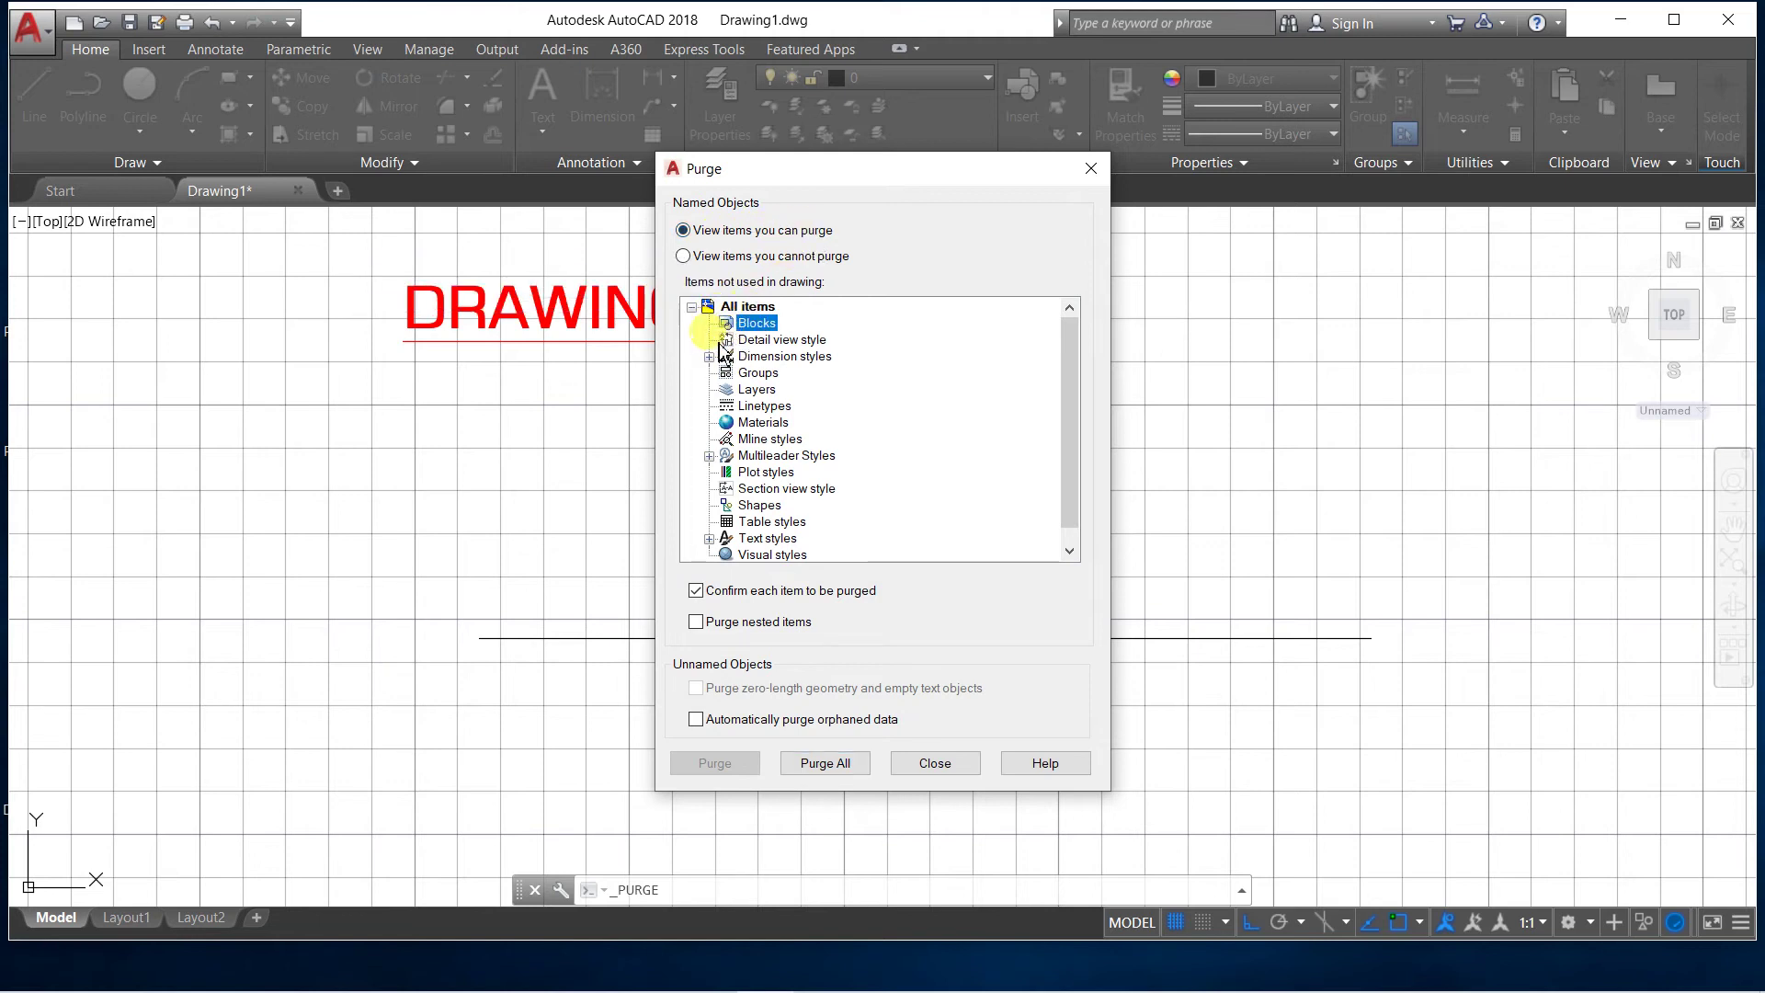
{"action": "left_click", "coordinate": [709, 356]}
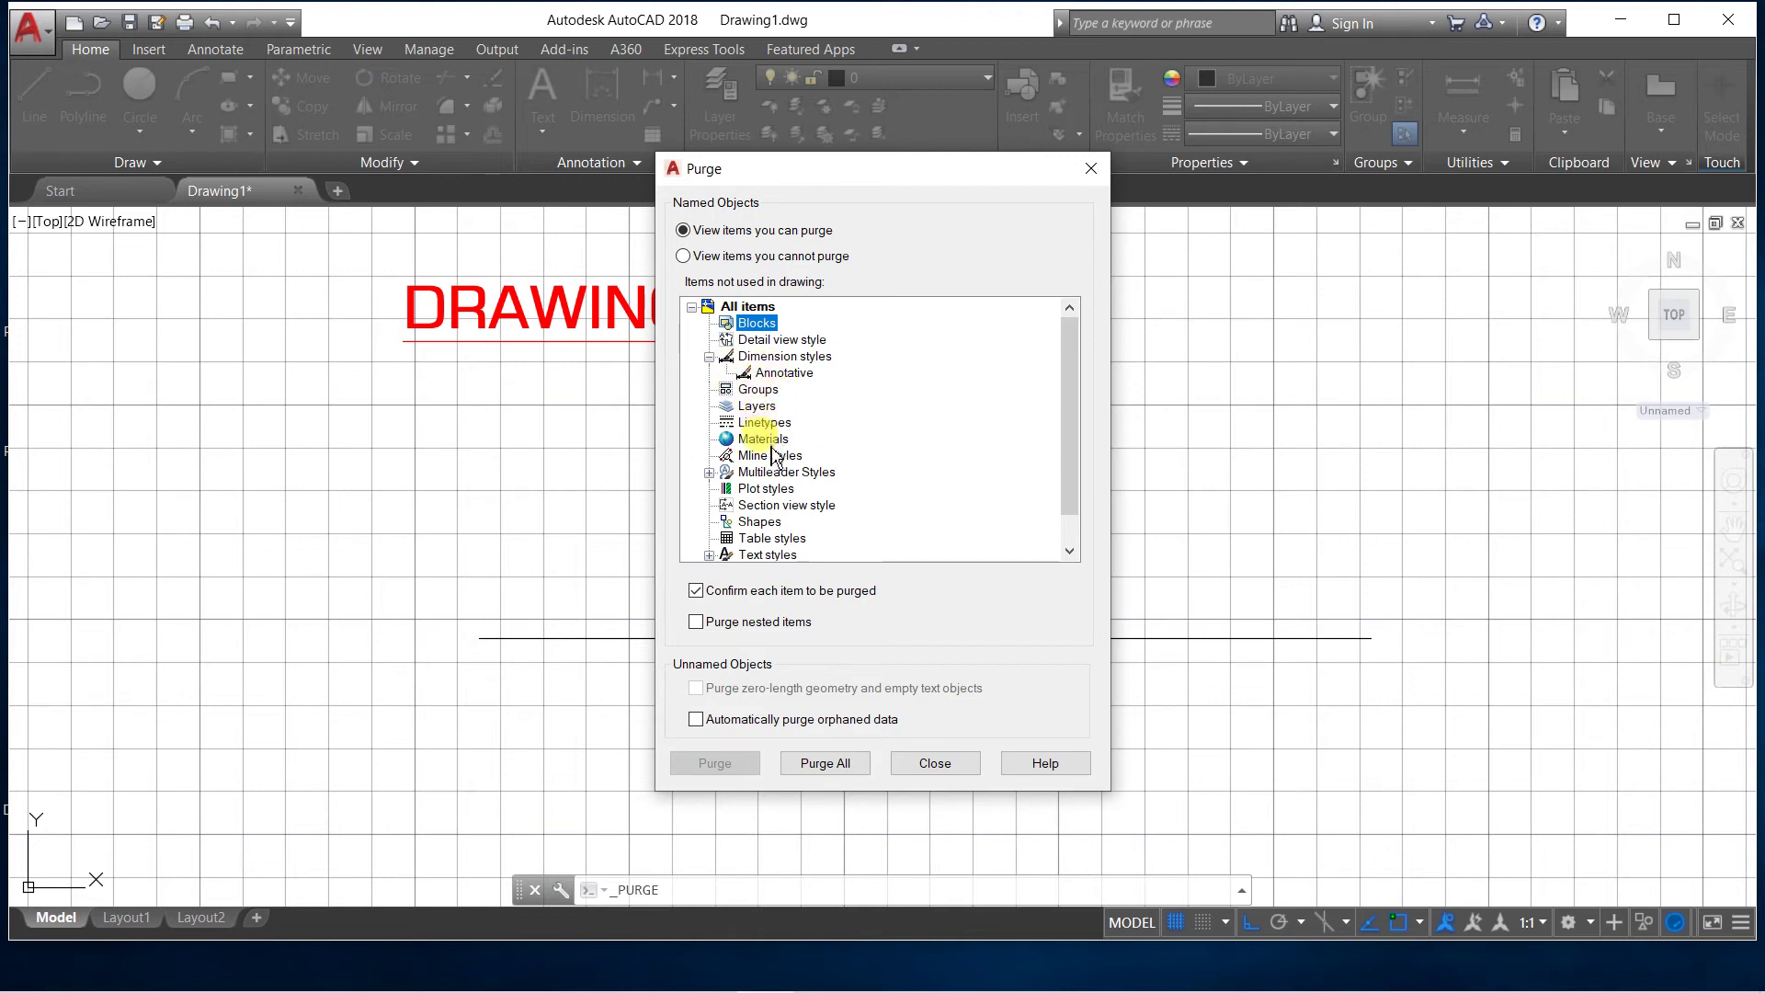
{"action": "left_click", "coordinate": [709, 472]}
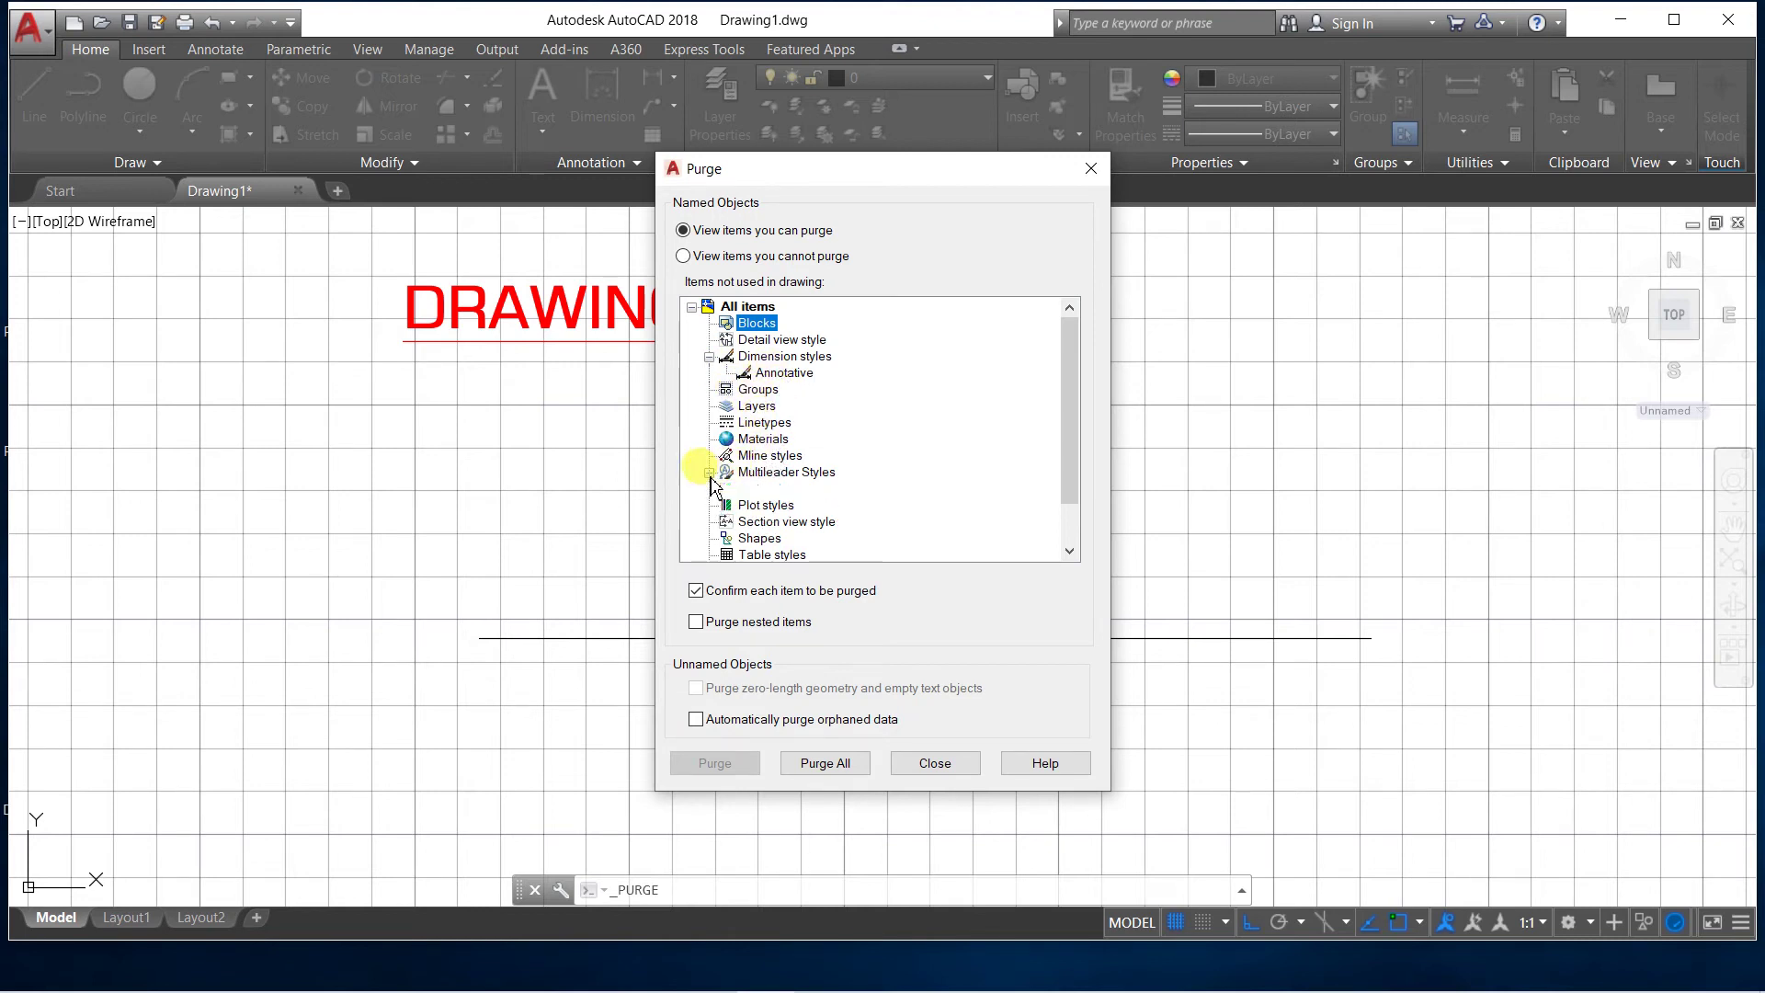
{"action": "left_click", "coordinate": [708, 471]}
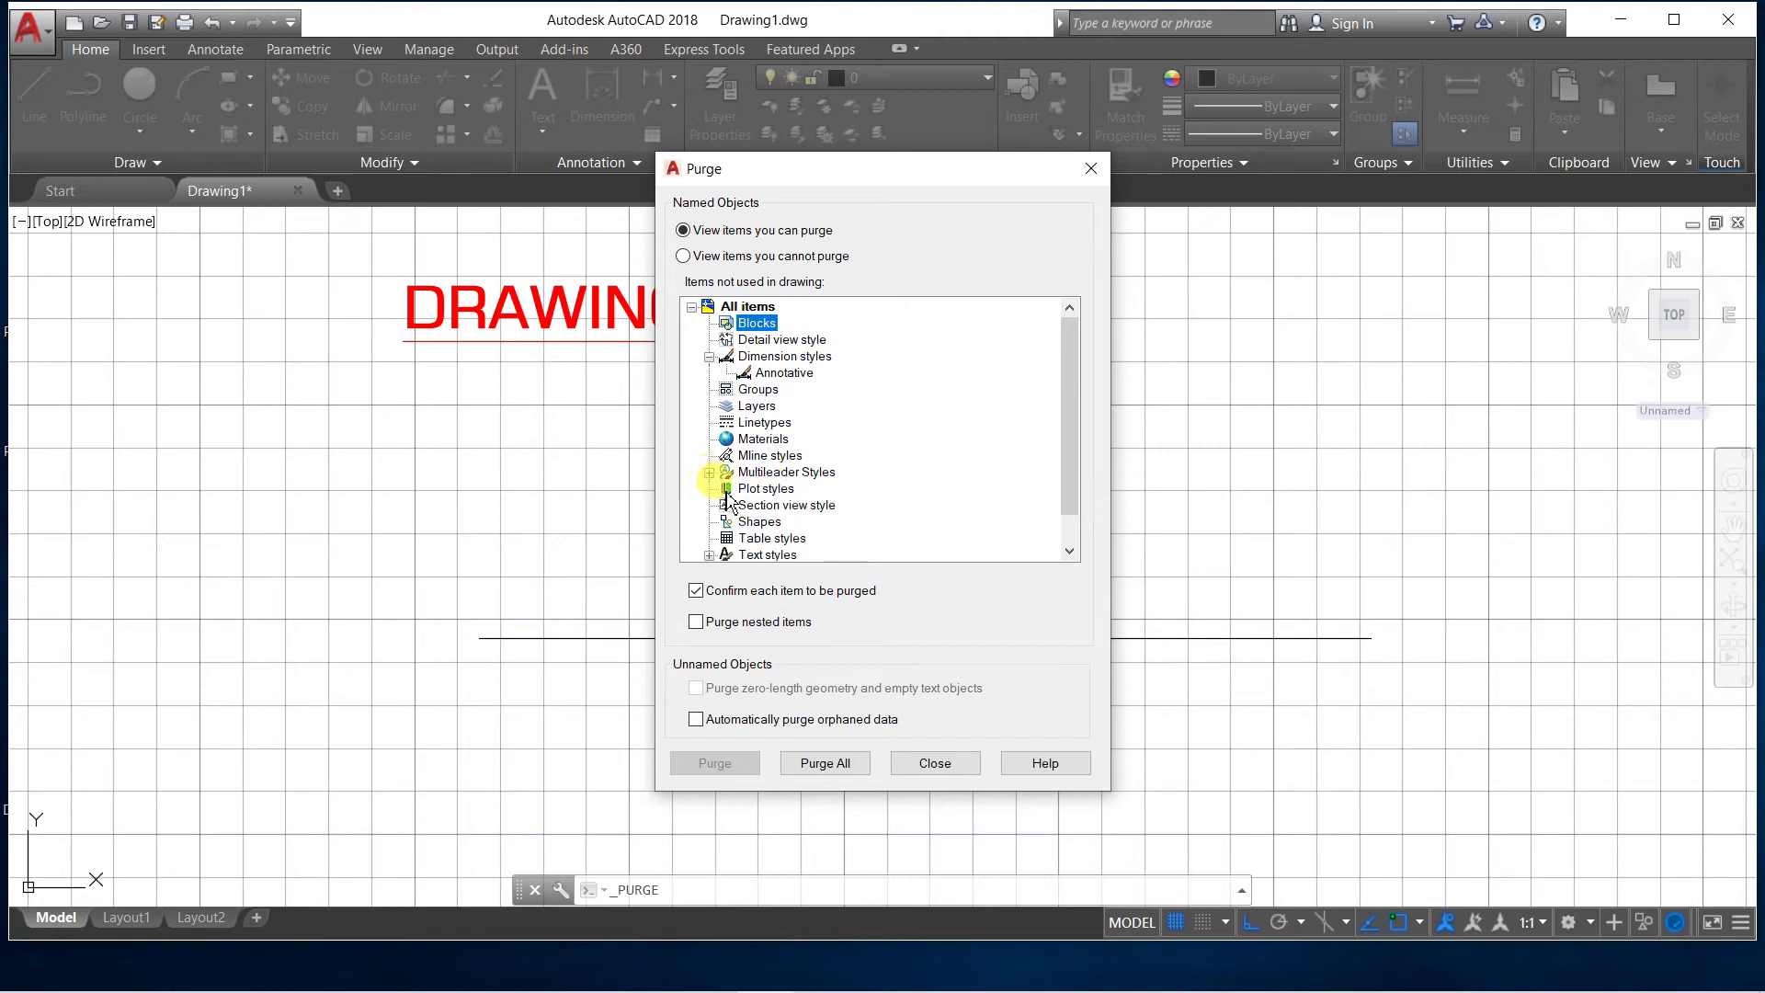
{"action": "left_click", "coordinate": [709, 555]}
{"action": "left_click", "coordinate": [708, 521]}
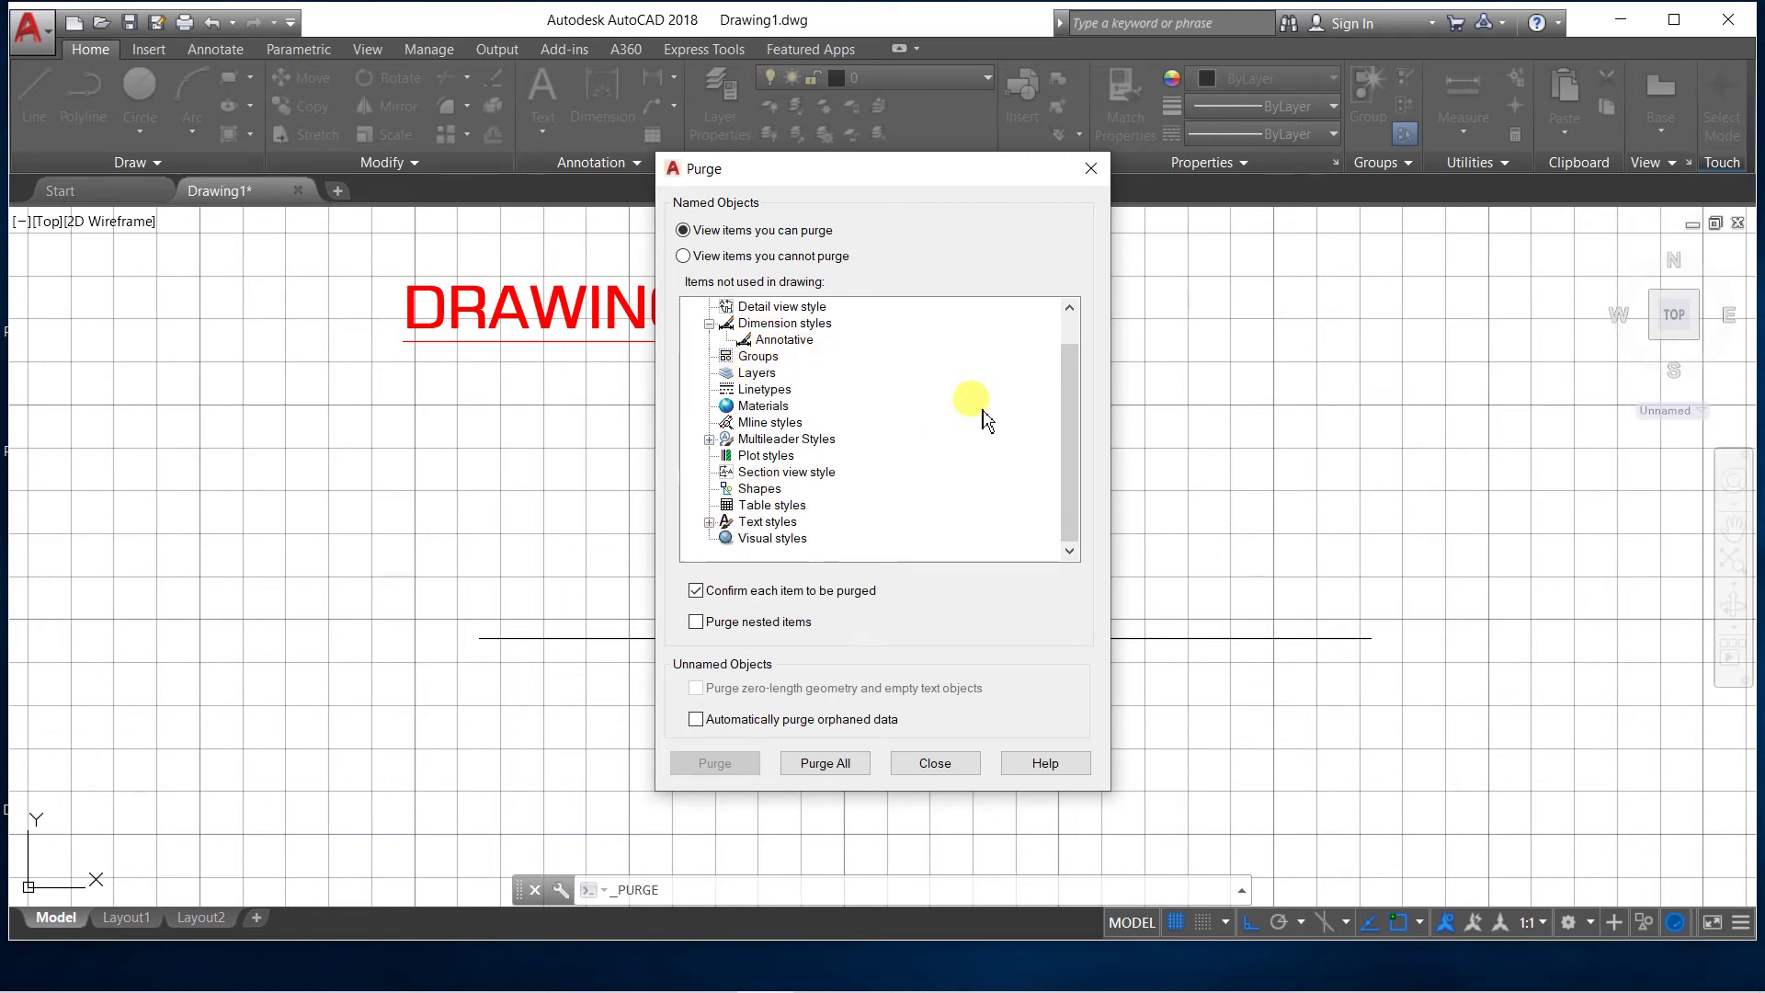
{"action": "left_click_drag", "start_coordinate": [1072, 504], "coordinate": [1056, 395]}
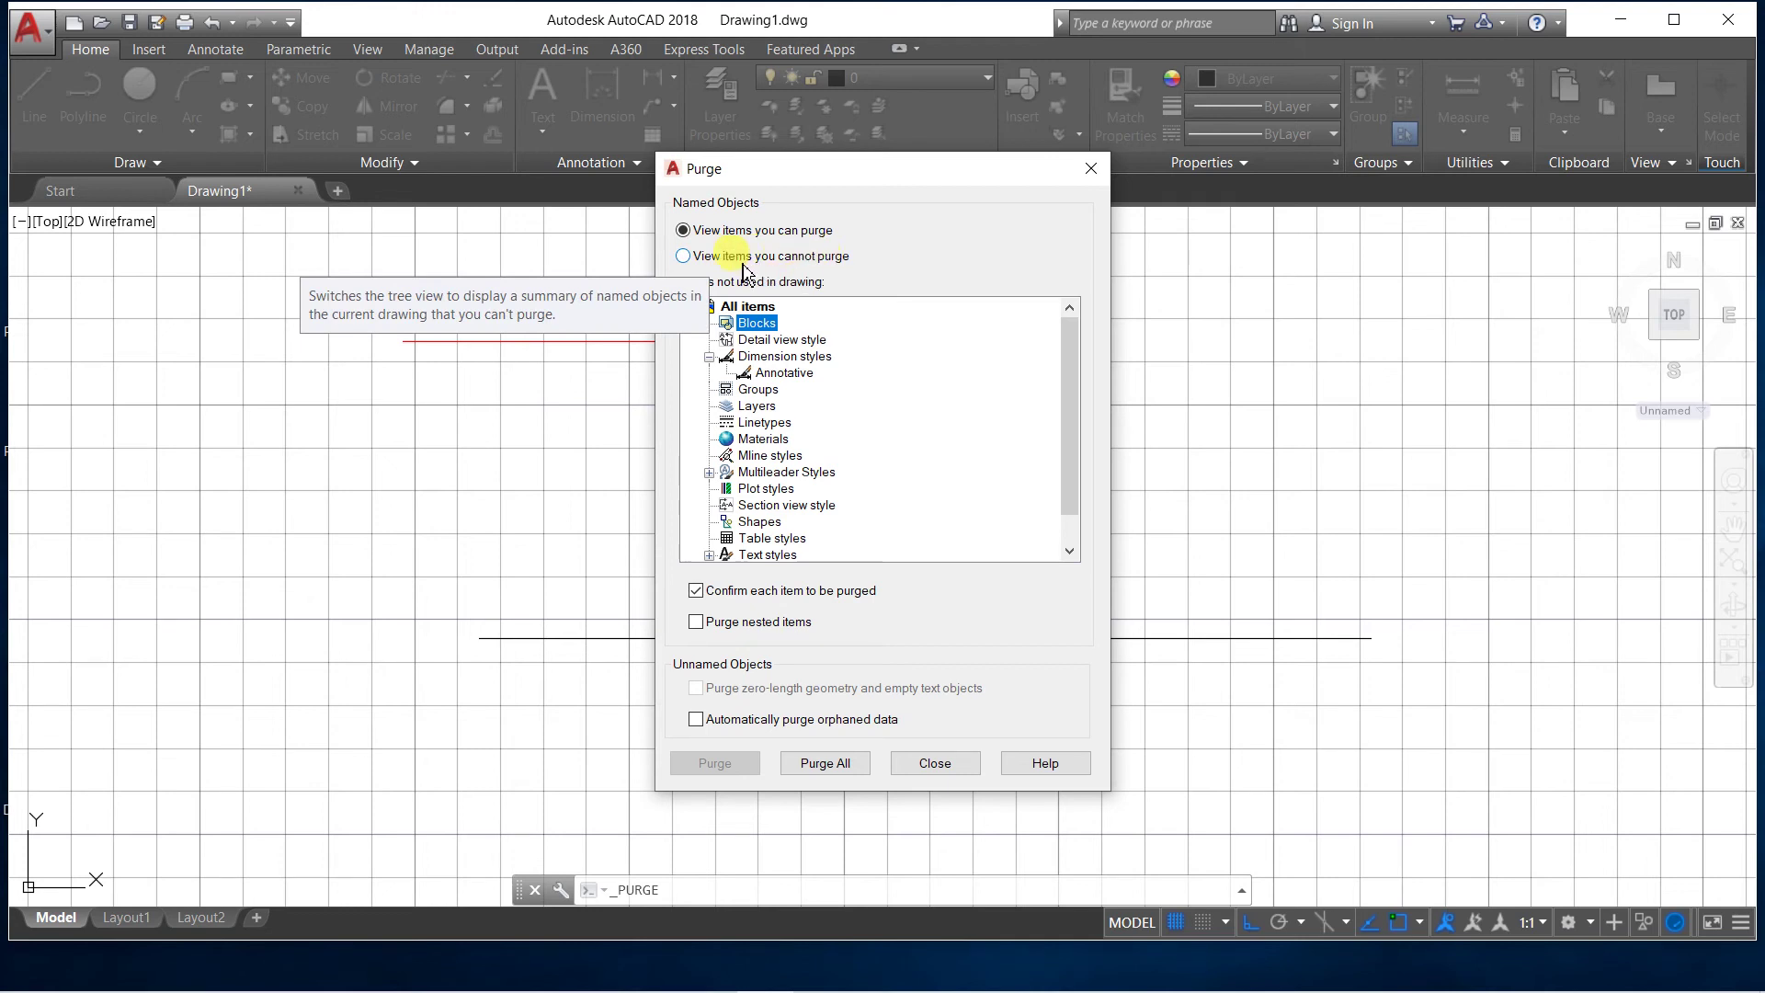
Show the items that cannot be purged and check the *Paper_Space0 block, the Metric50 detail view style and the dimension styles
{"action": "left_click", "coordinate": [683, 256]}
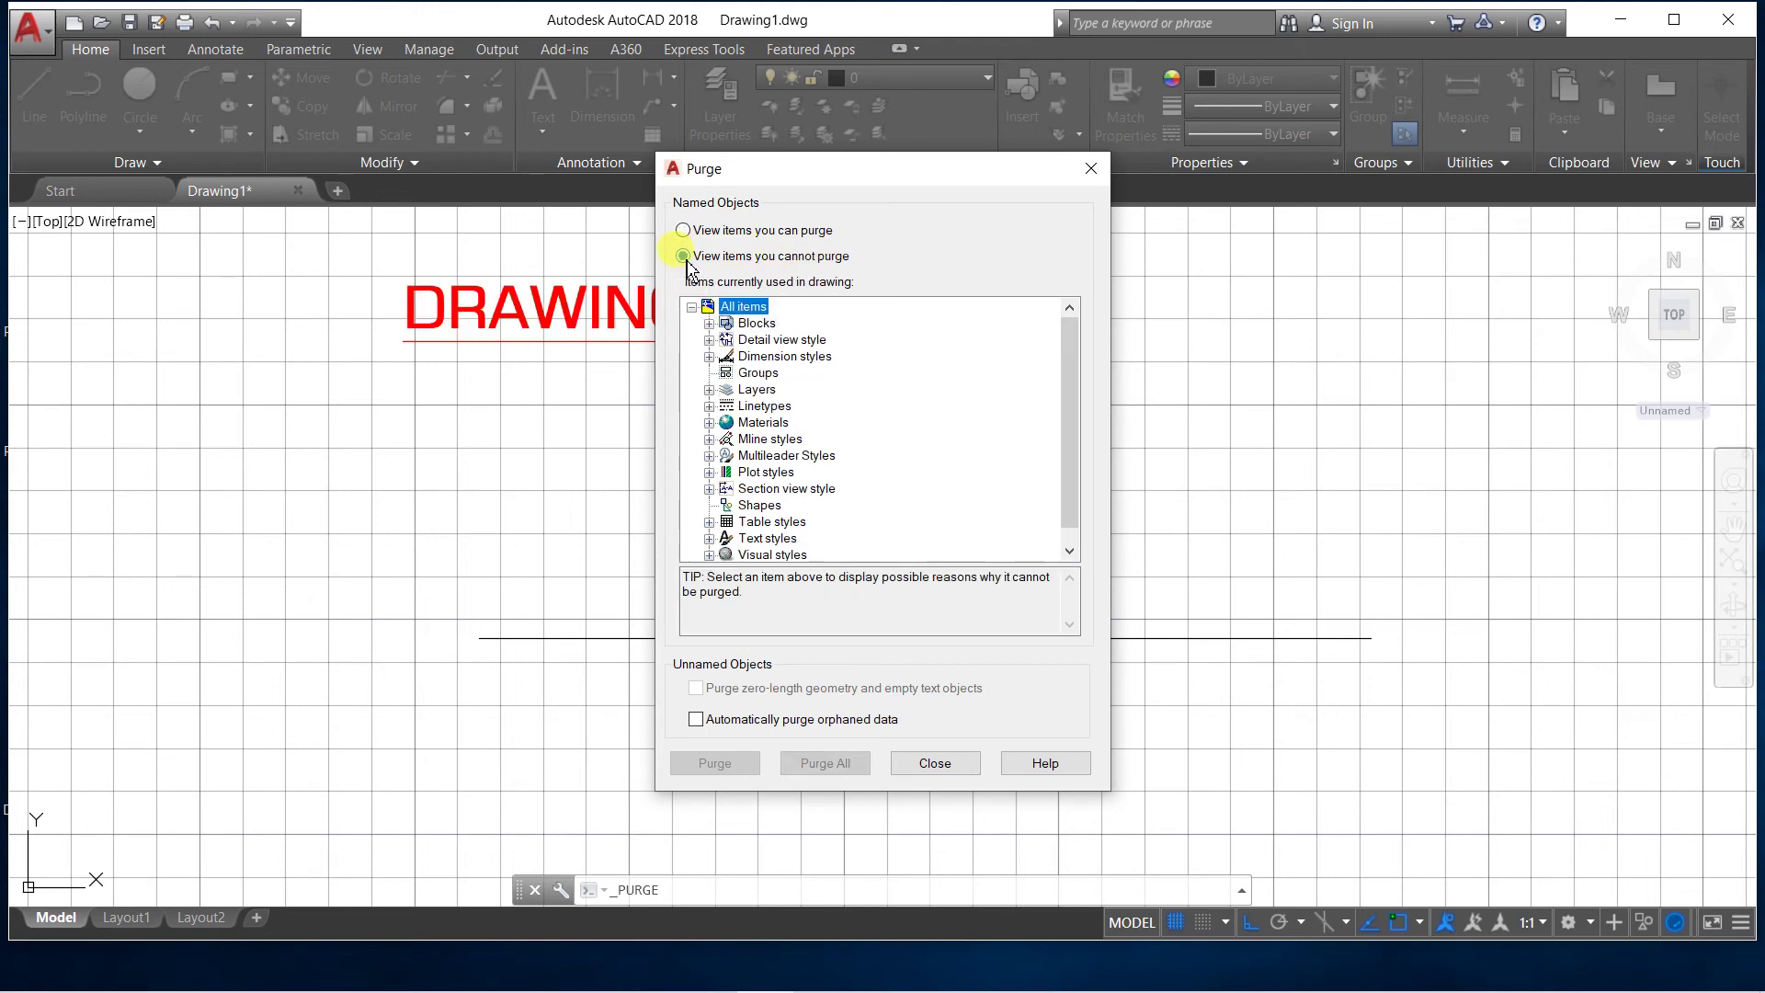
{"action": "left_click", "coordinate": [710, 323]}
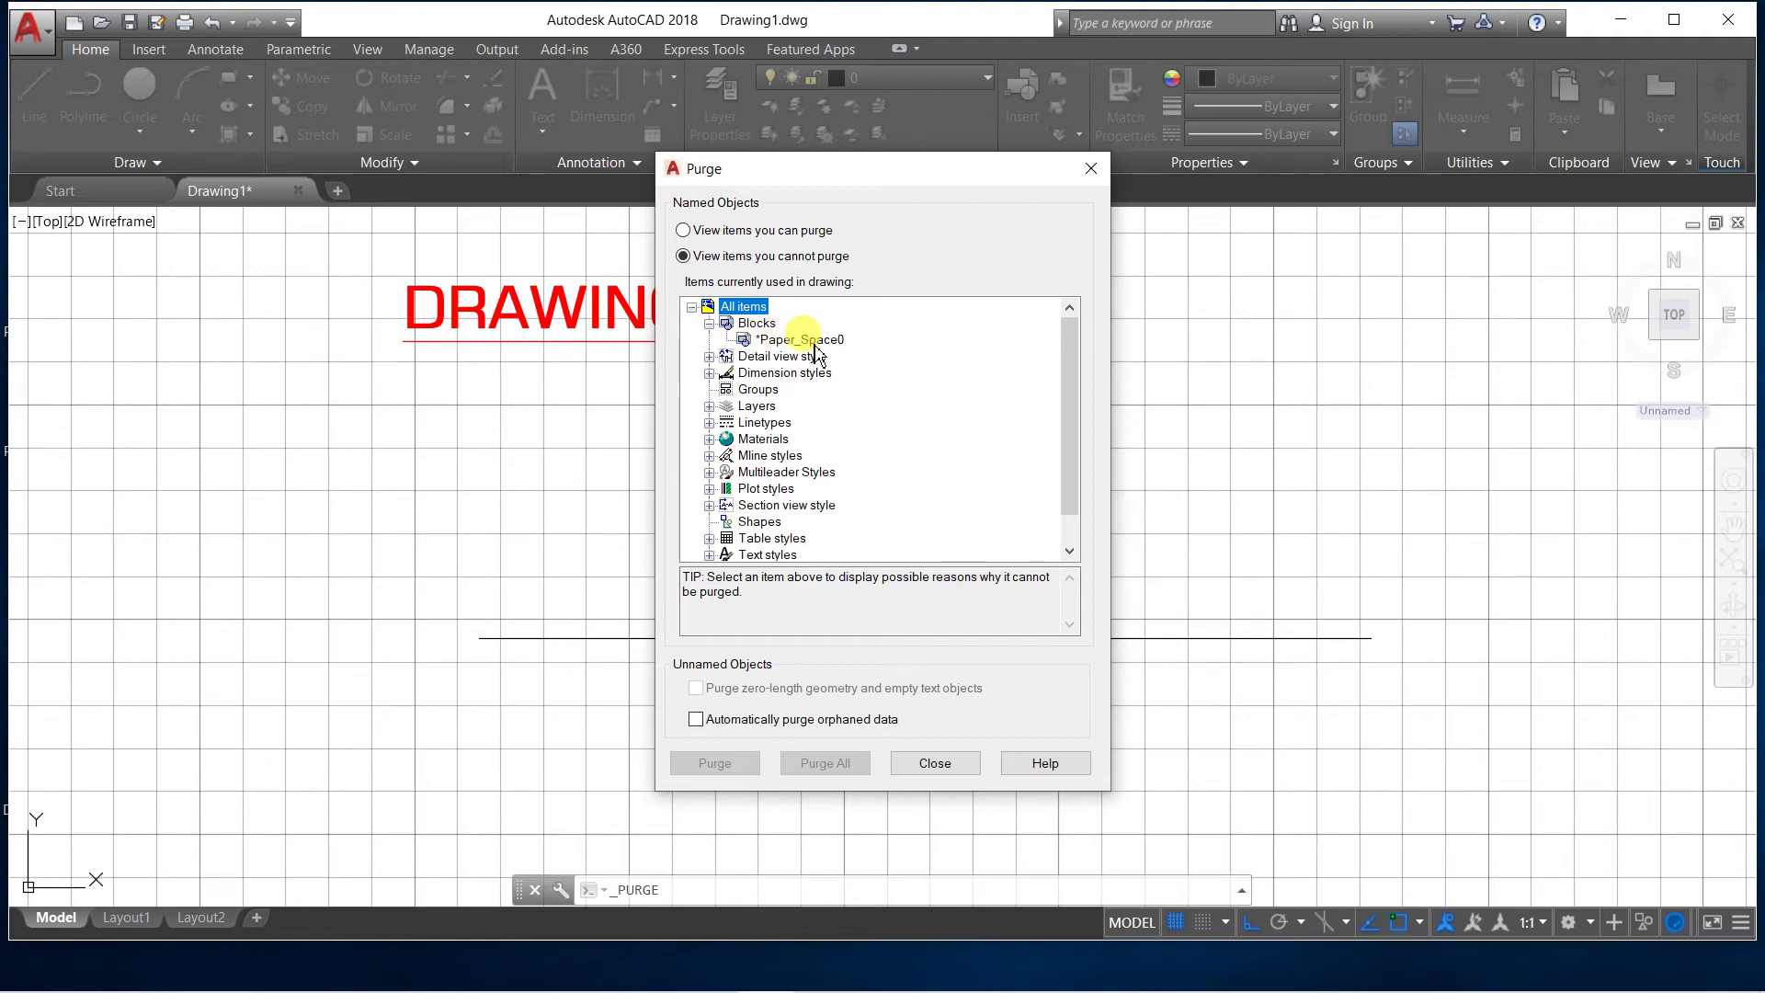
{"action": "left_click", "coordinate": [768, 347]}
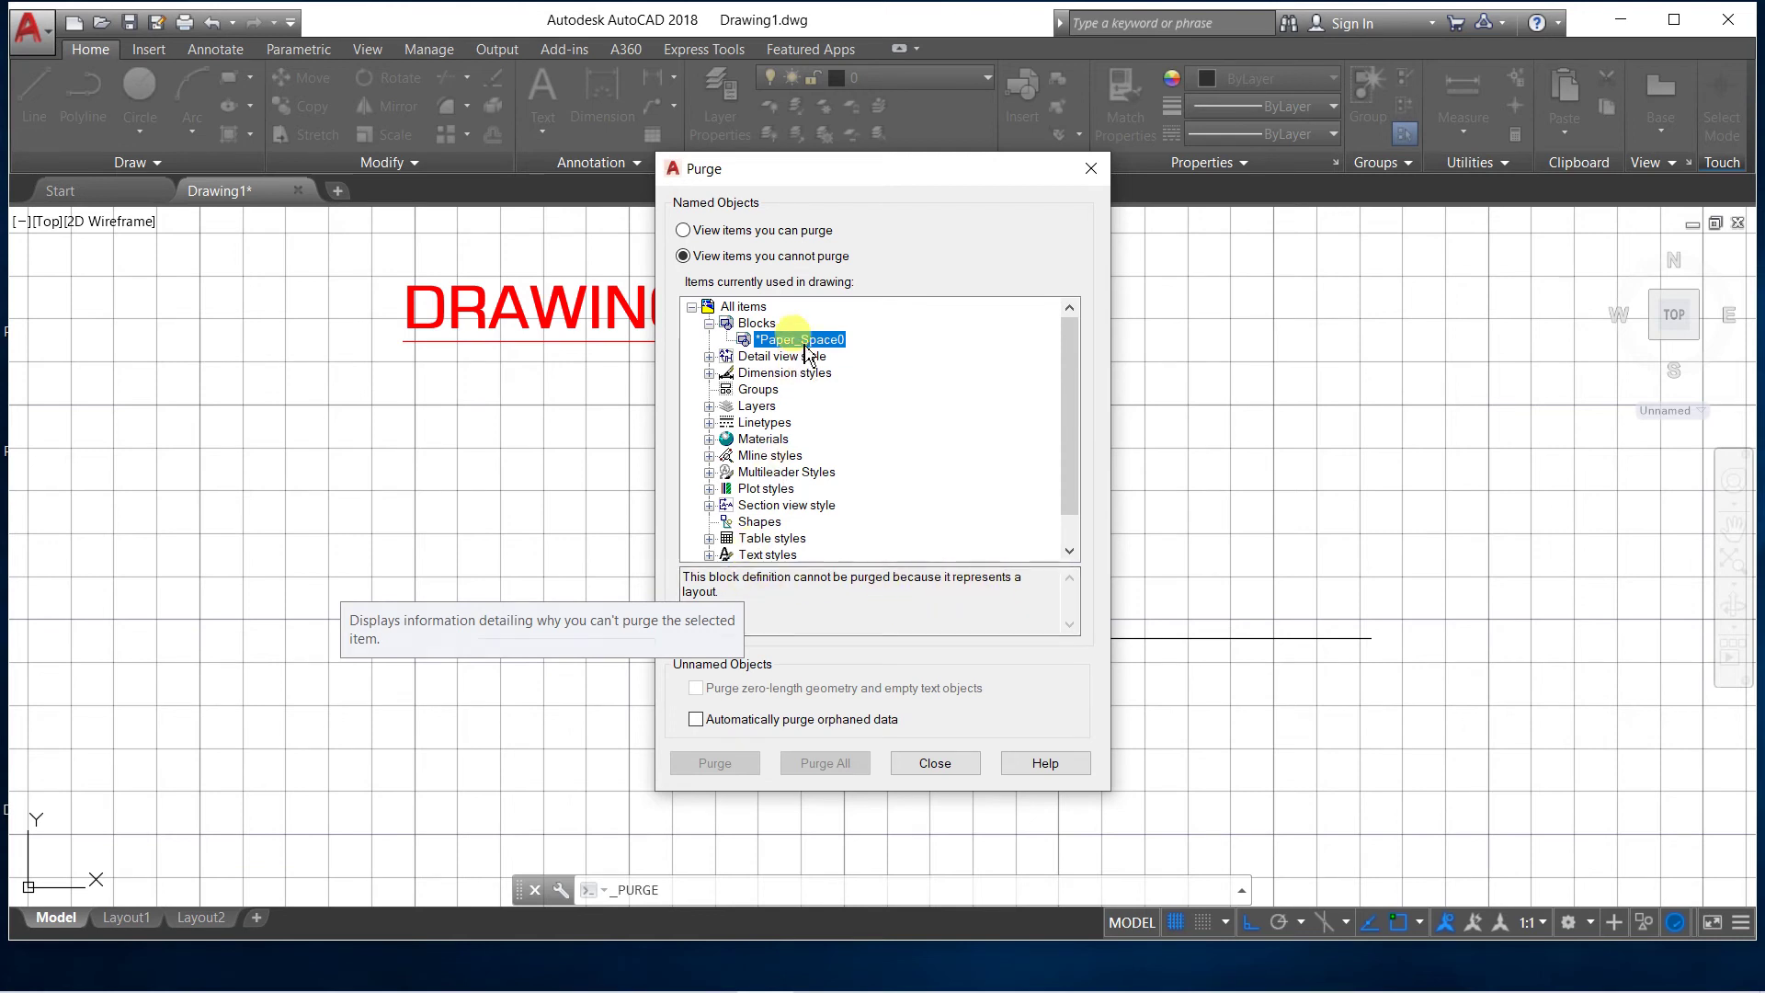
{"action": "left_click", "coordinate": [709, 357]}
{"action": "left_click", "coordinate": [773, 374]}
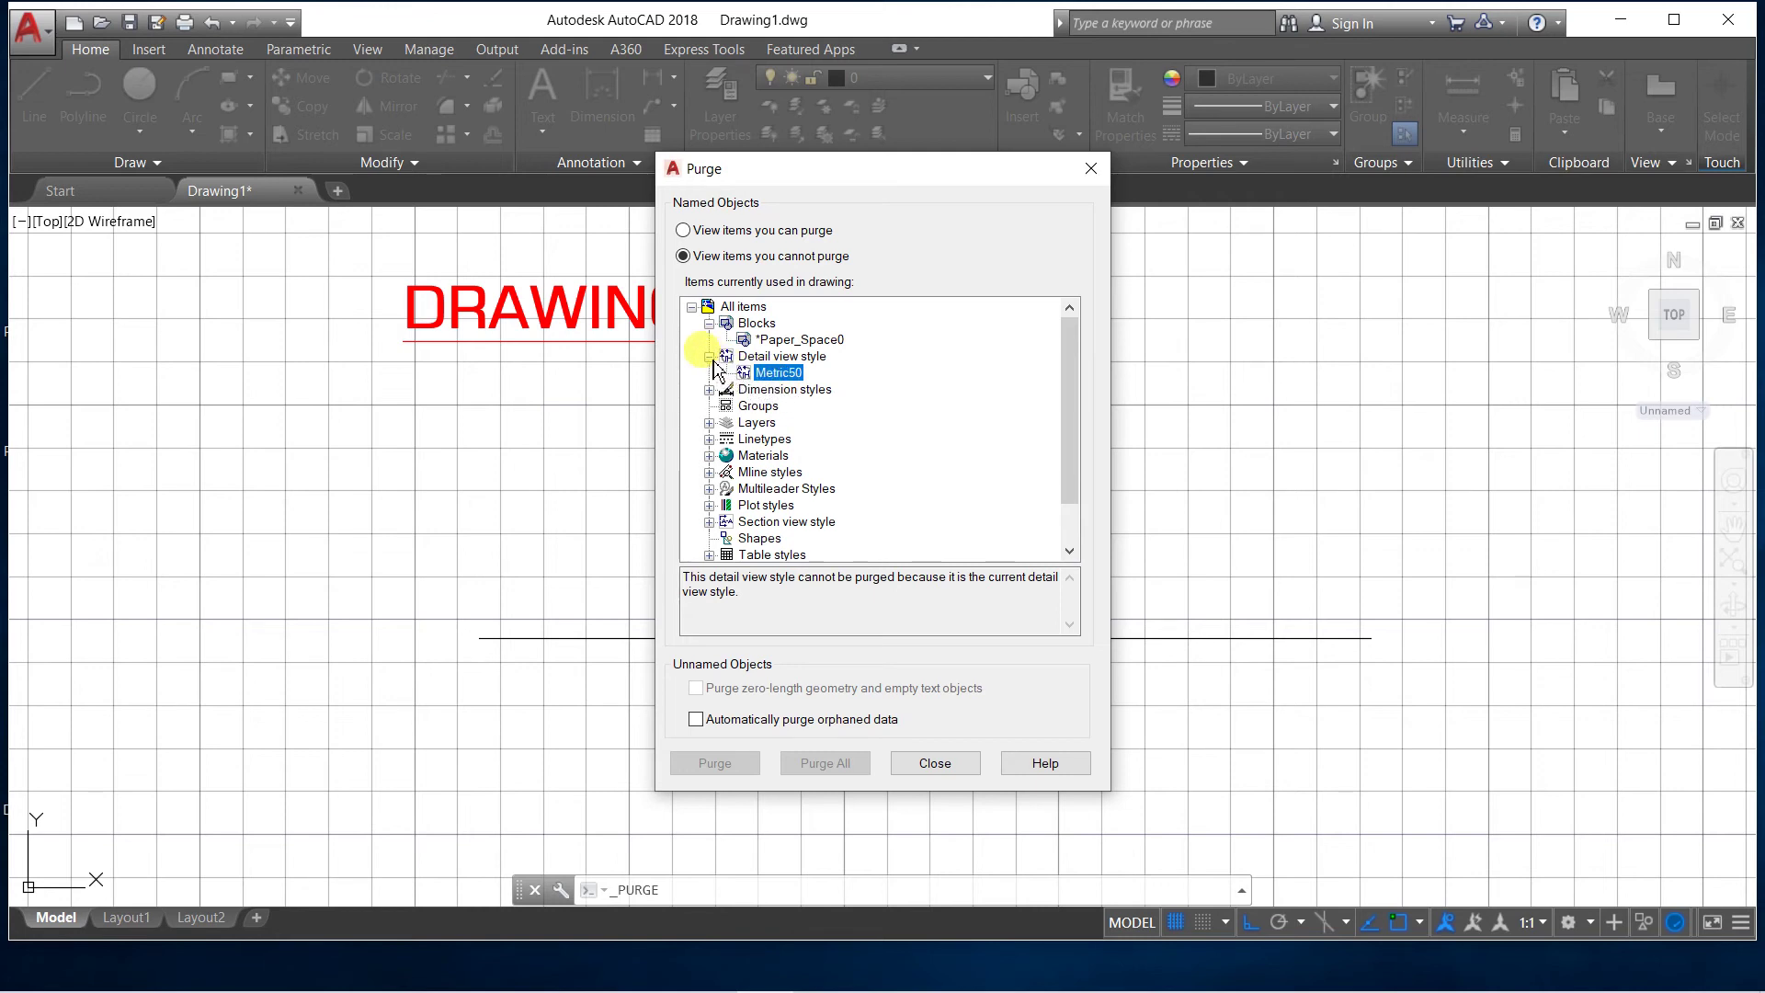
{"action": "left_click", "coordinate": [708, 356]}
{"action": "left_click", "coordinate": [709, 323]}
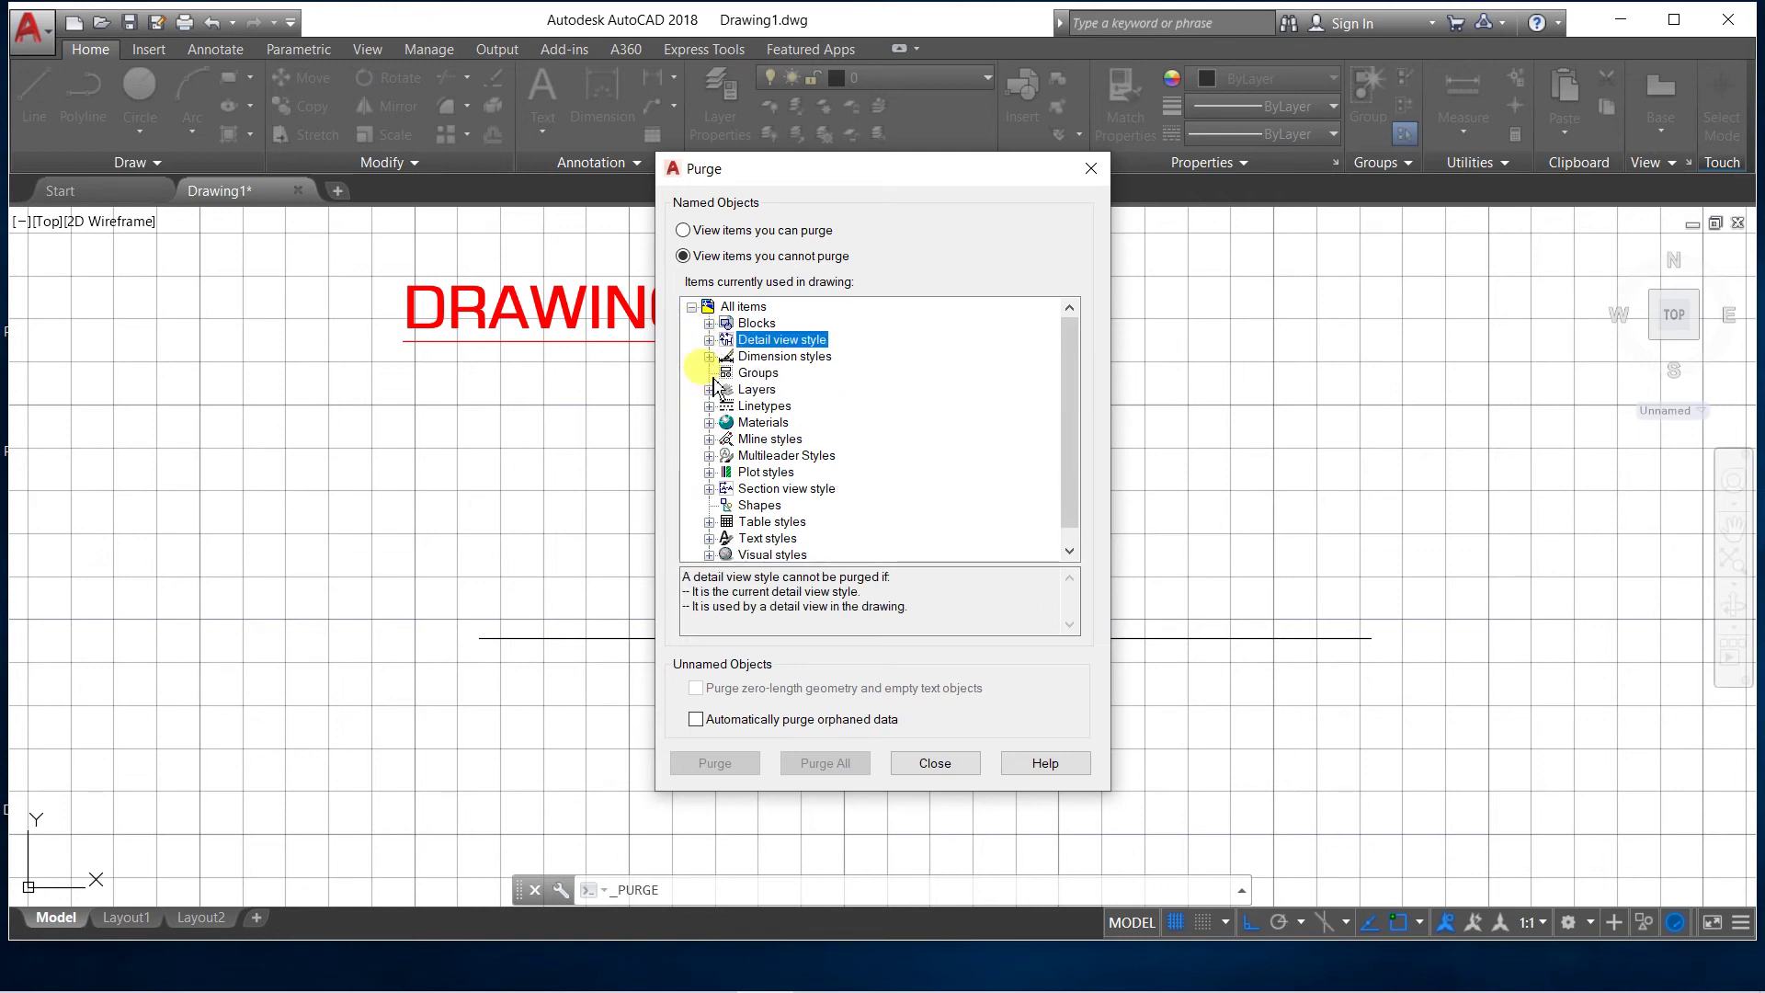
{"action": "left_click", "coordinate": [708, 357]}
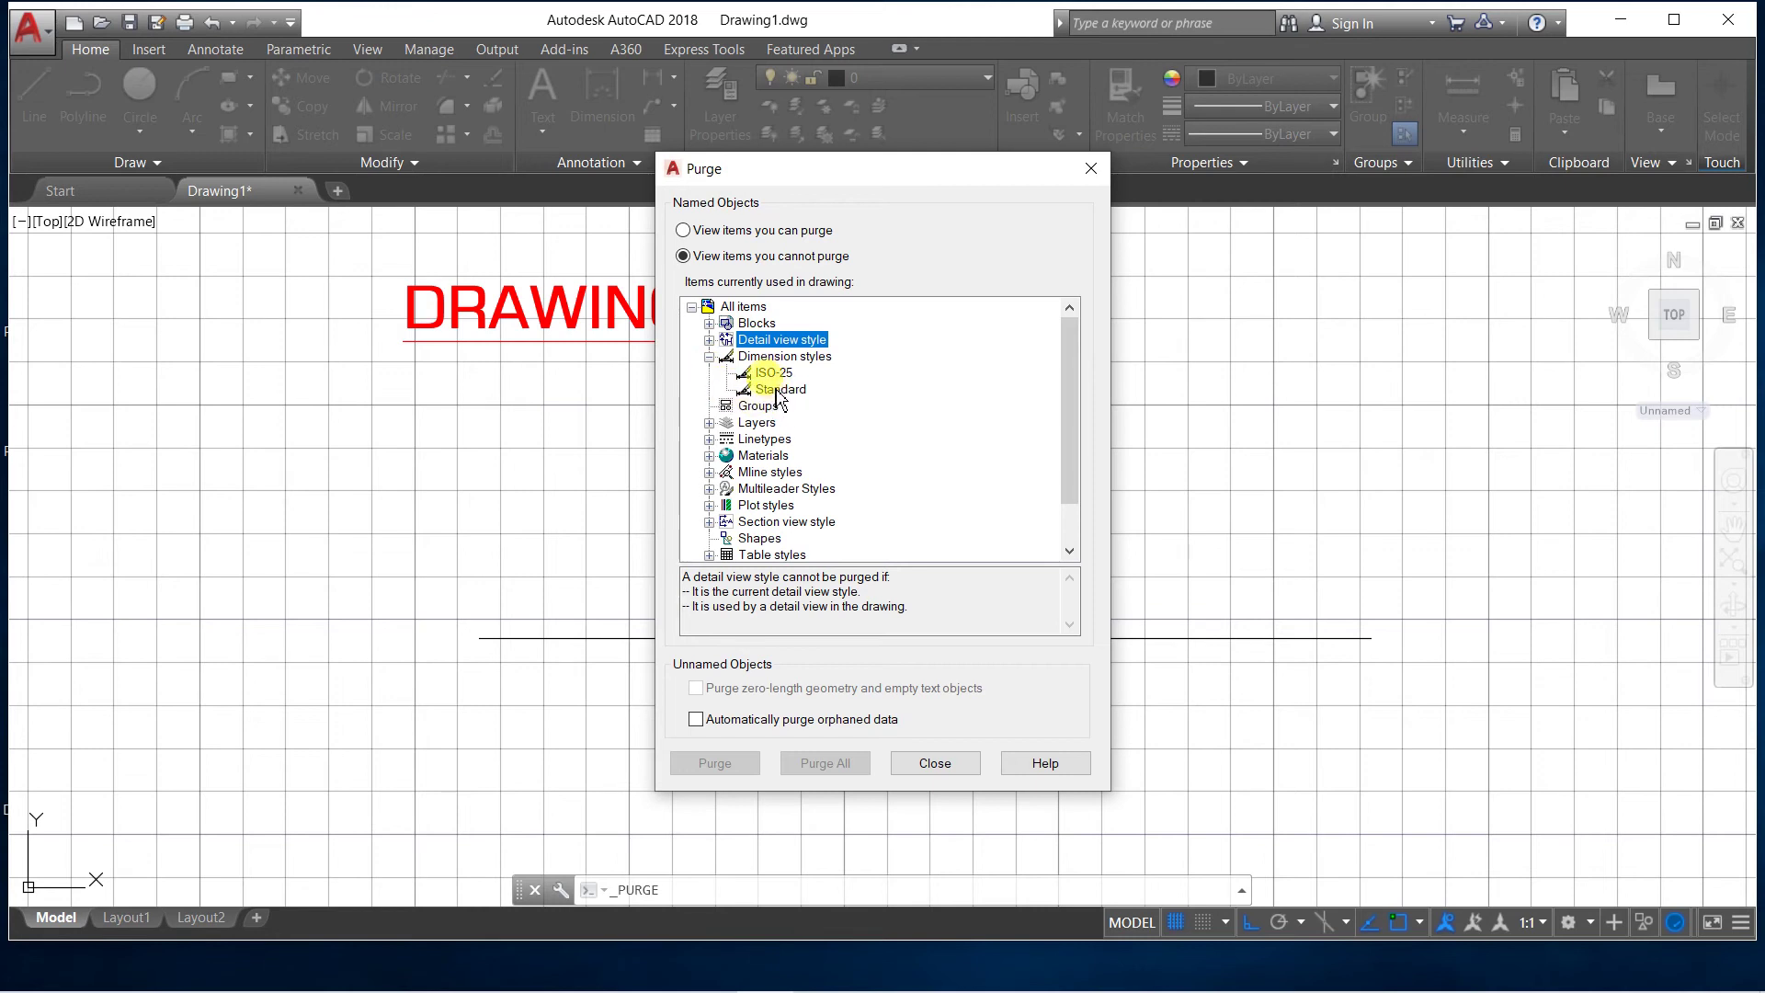
{"action": "left_click", "coordinate": [709, 356]}
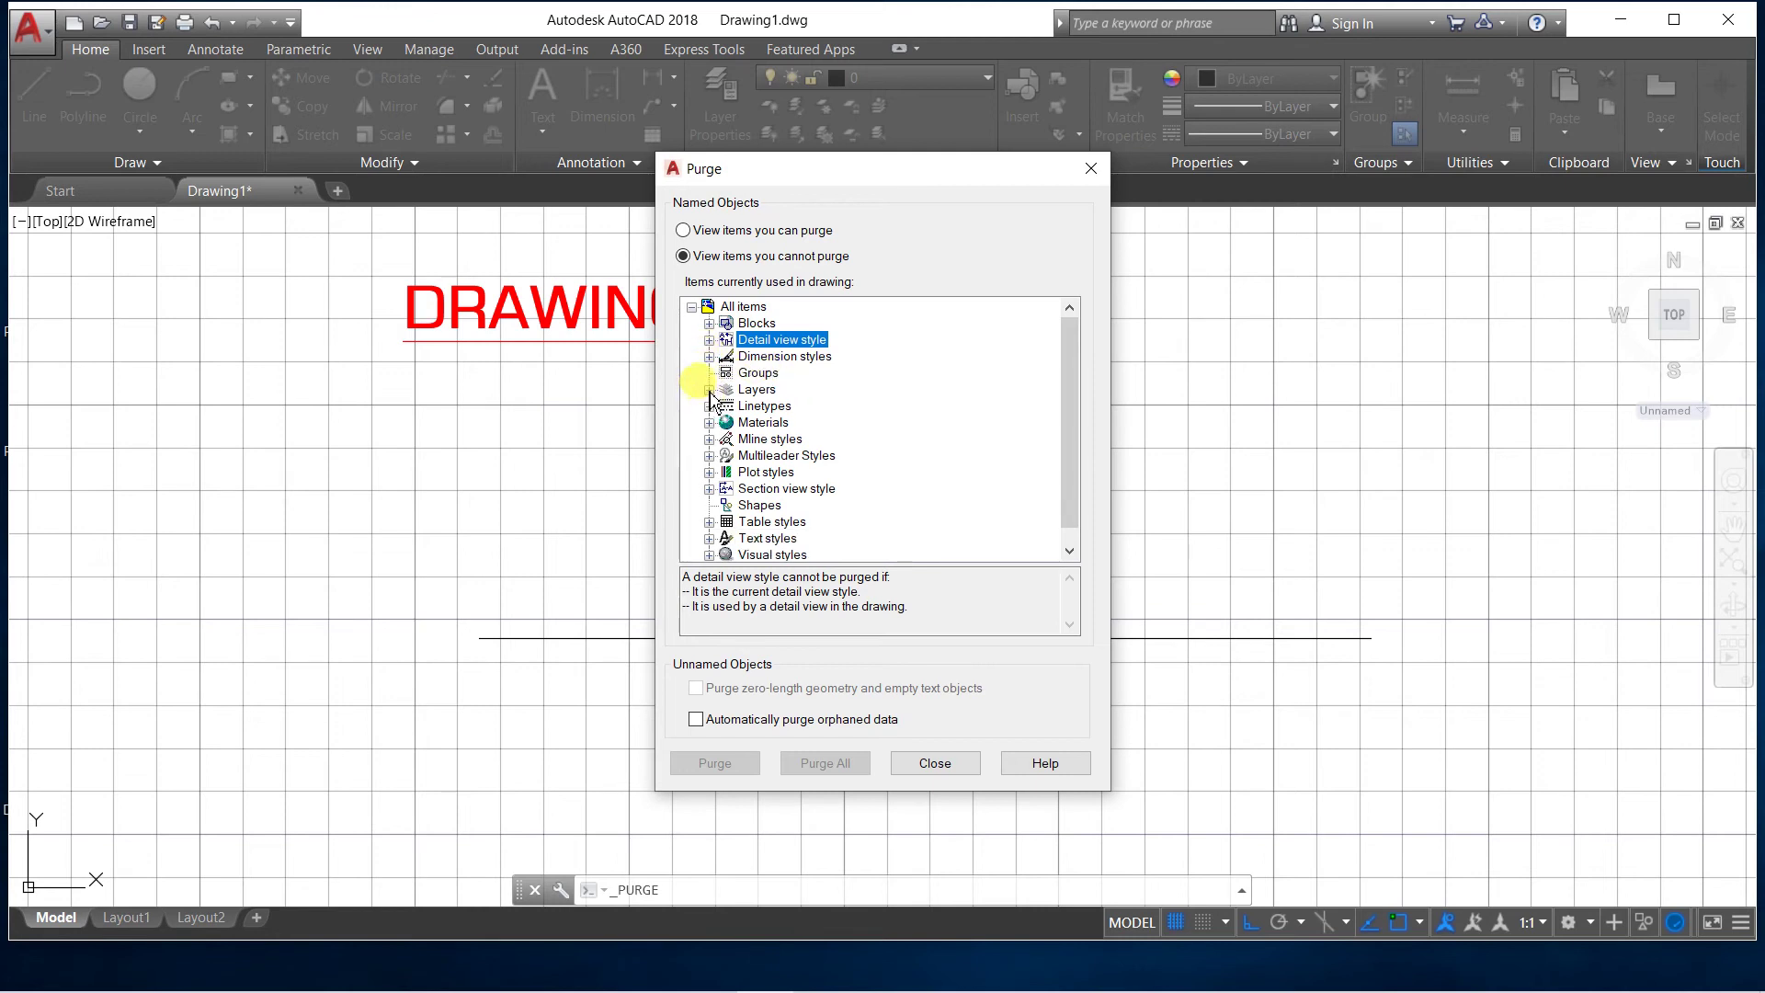
Check why layer 0 and the default ByBlock and Continuous linetypes cannot be purged
{"action": "left_click", "coordinate": [709, 390]}
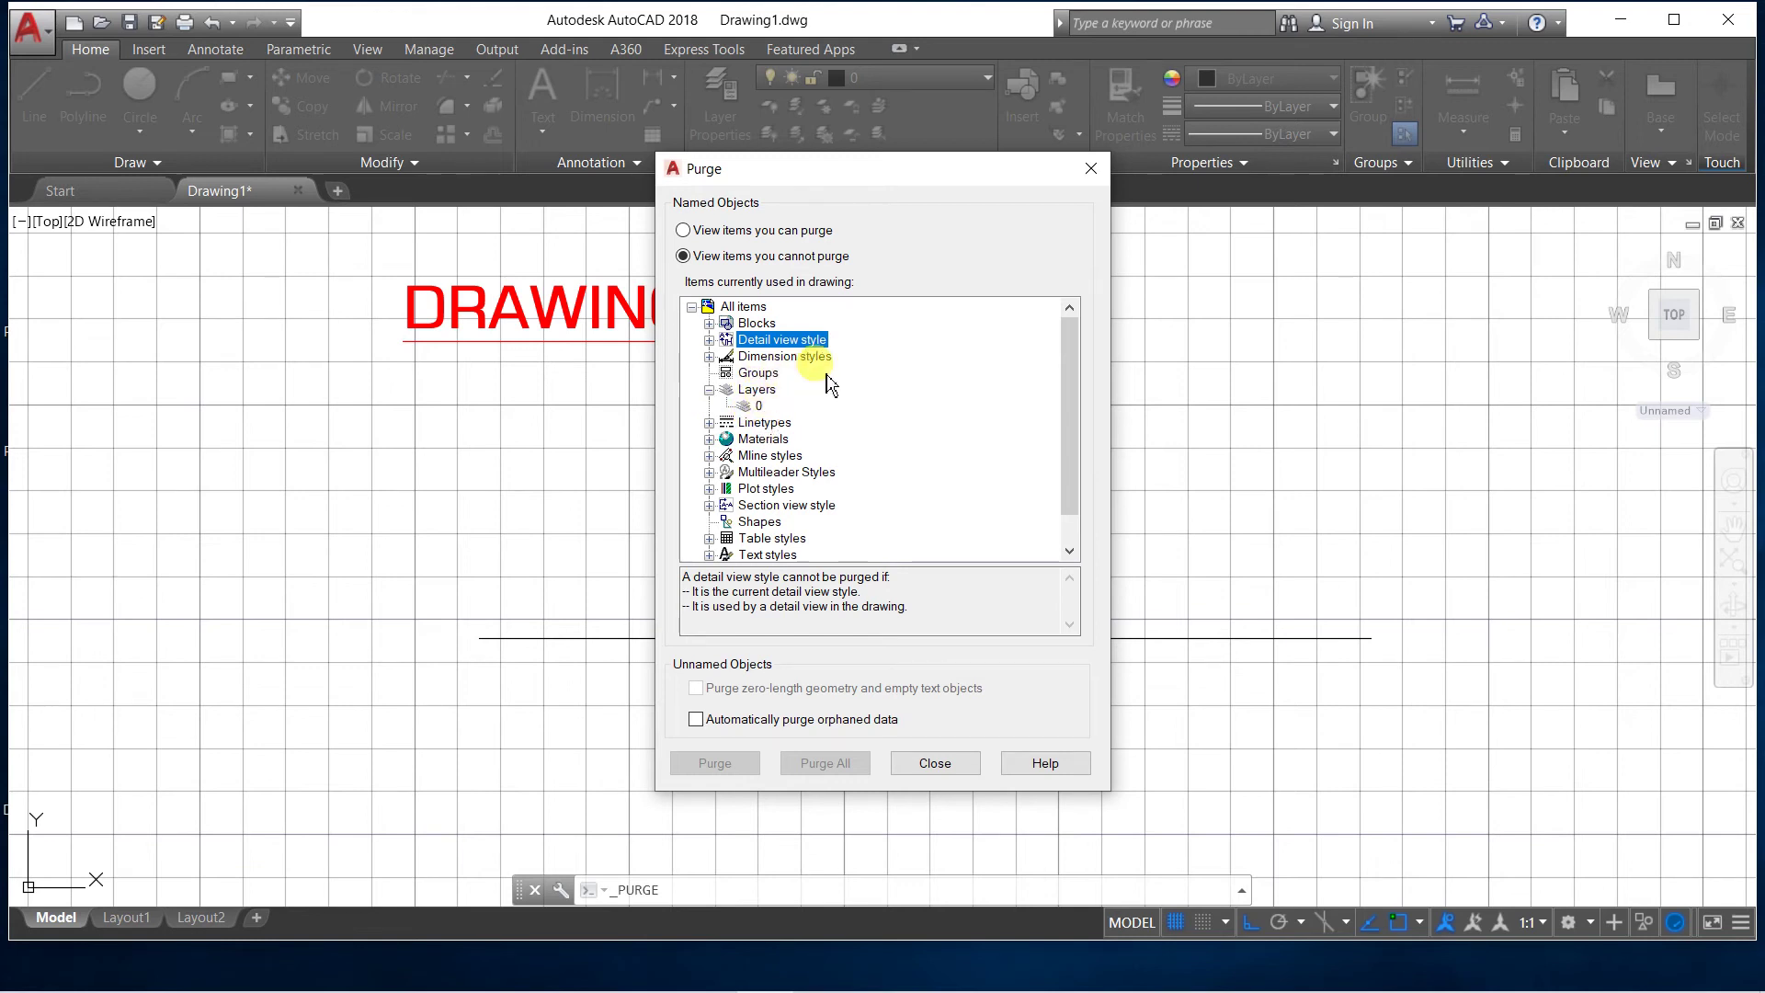
{"action": "left_click", "coordinate": [760, 406]}
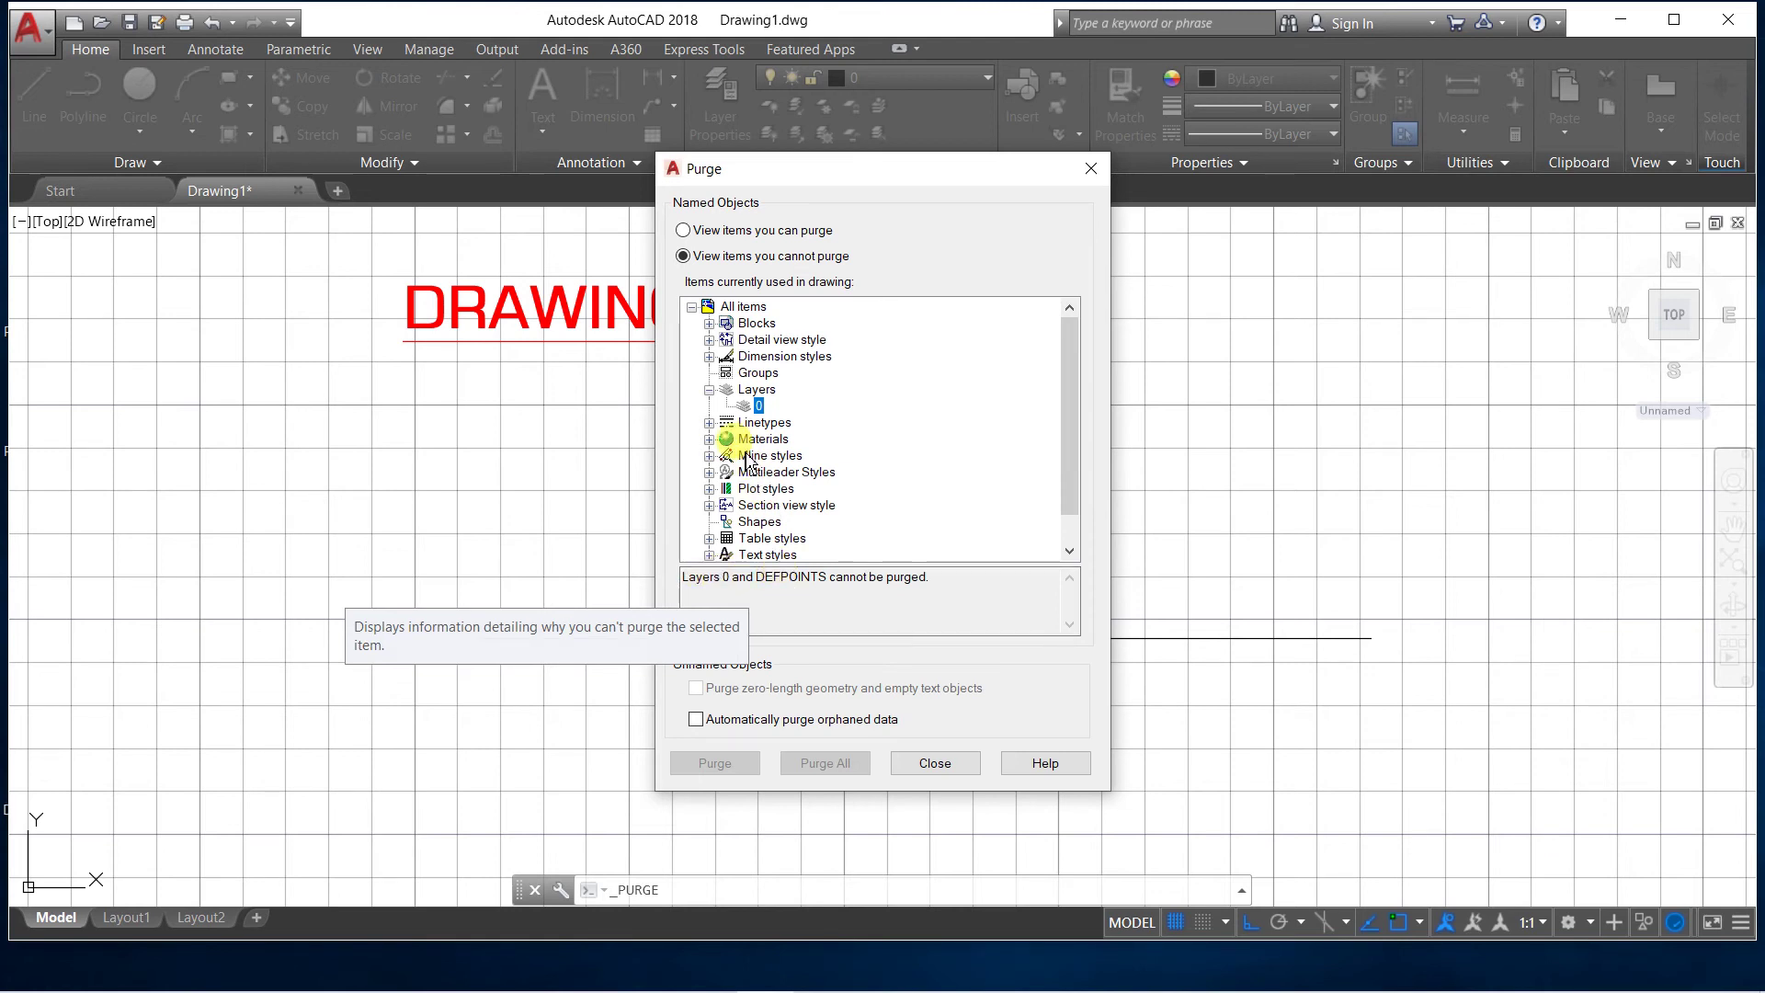
{"action": "left_click", "coordinate": [709, 423]}
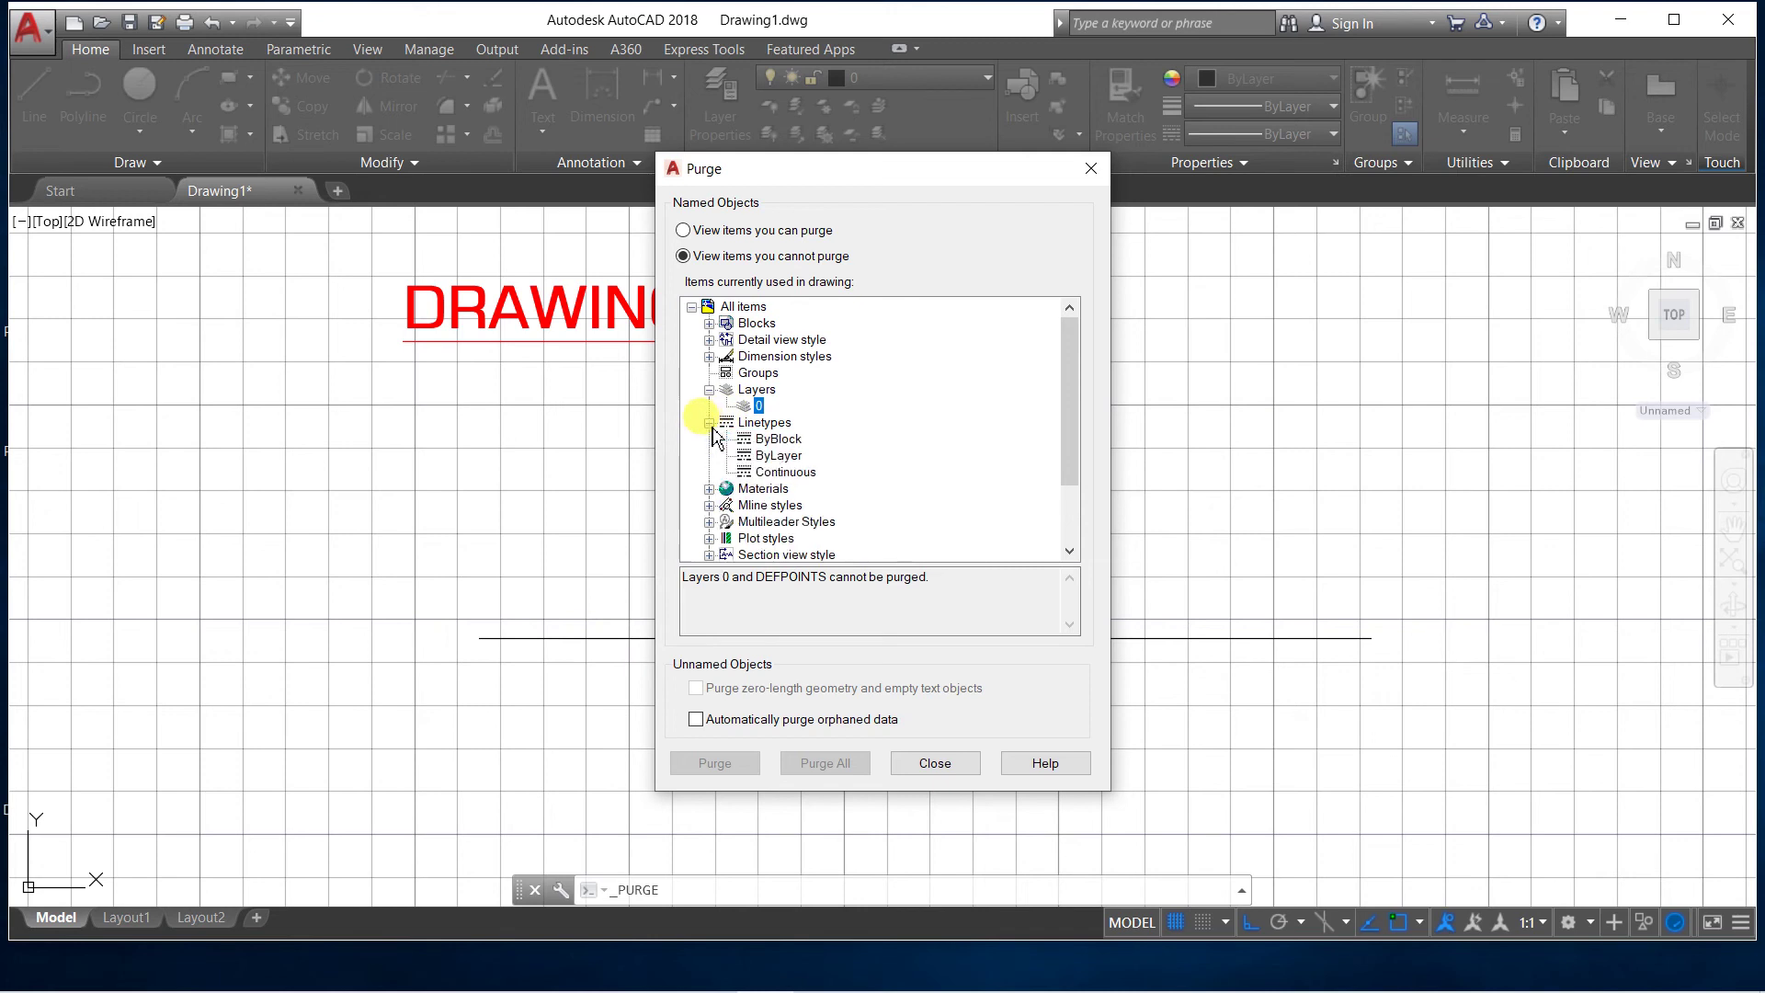
{"action": "left_click", "coordinate": [776, 454]}
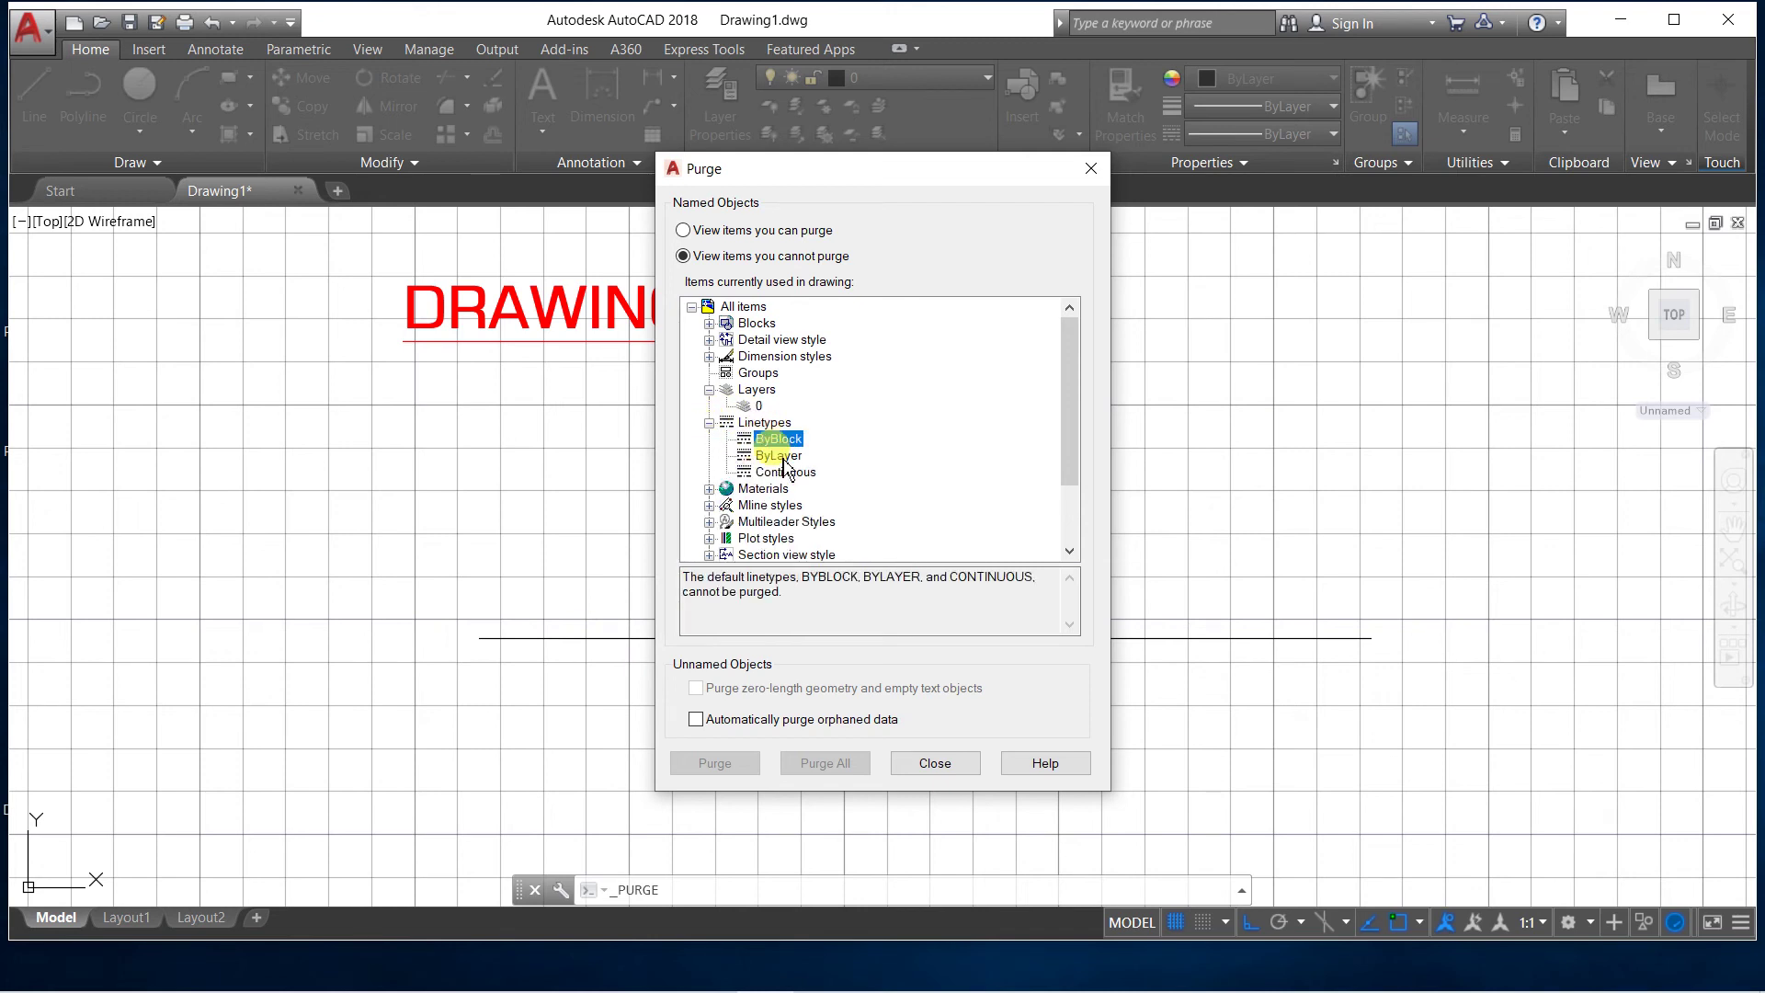
{"action": "left_click", "coordinate": [782, 471]}
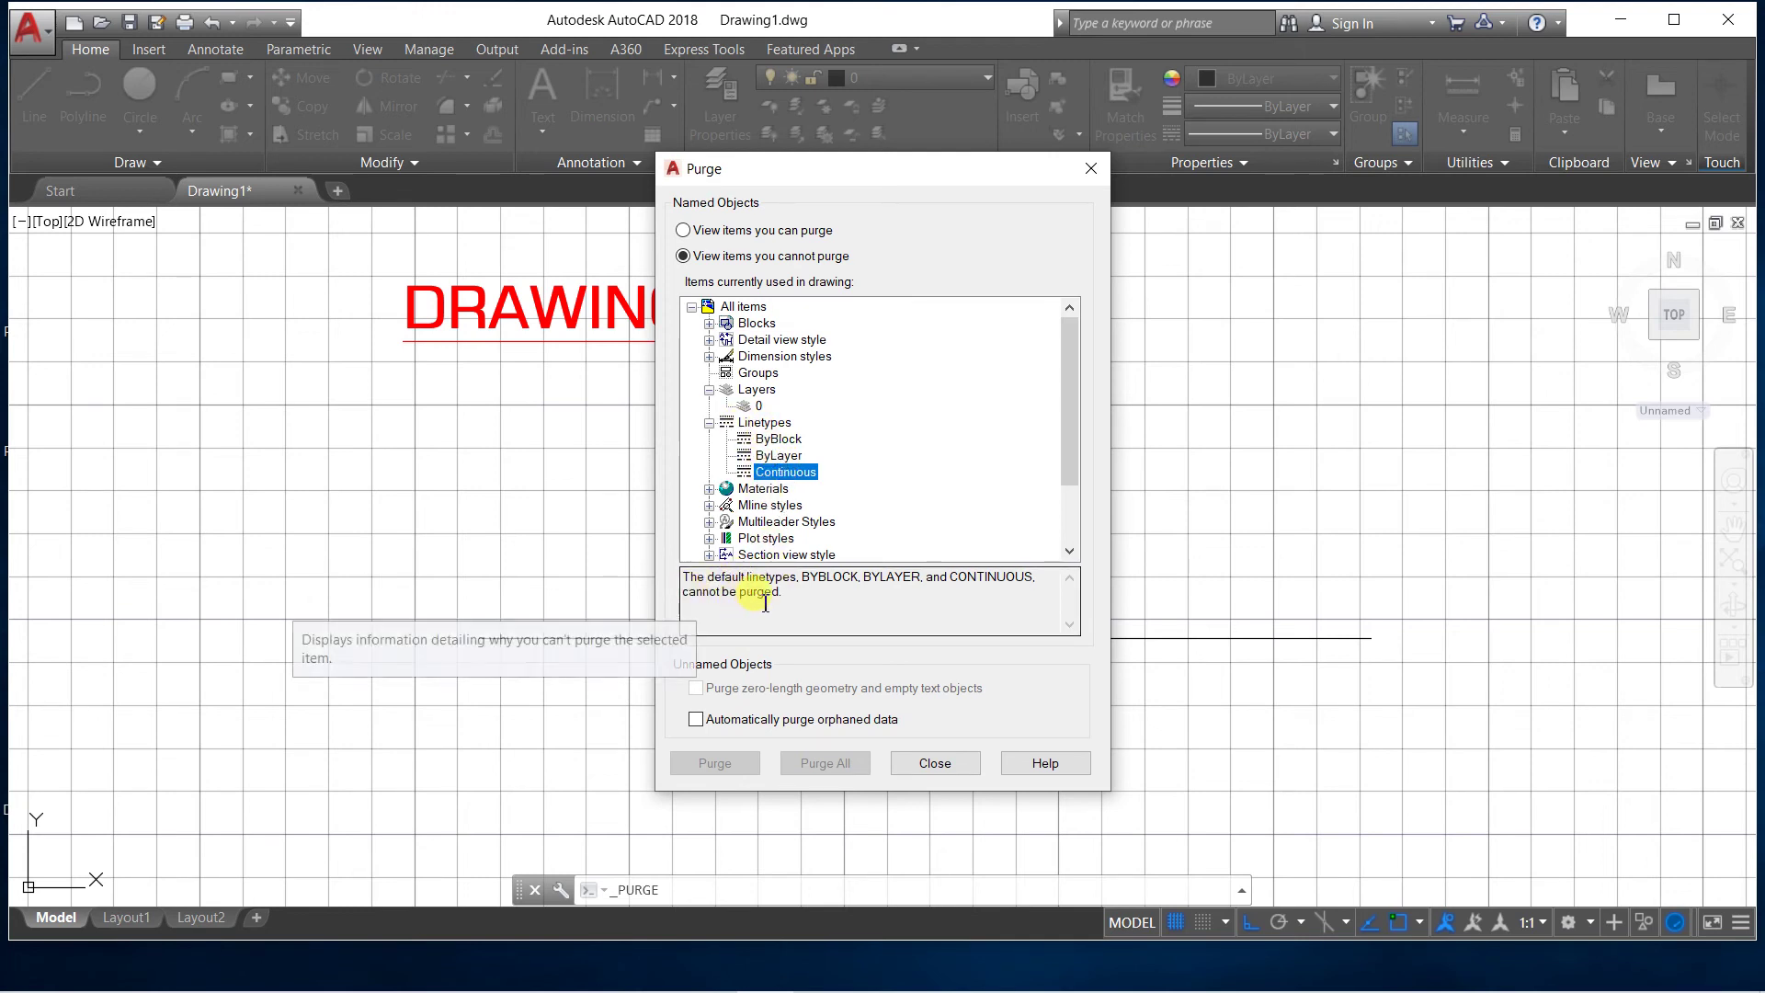
{"action": "left_click", "coordinate": [709, 423]}
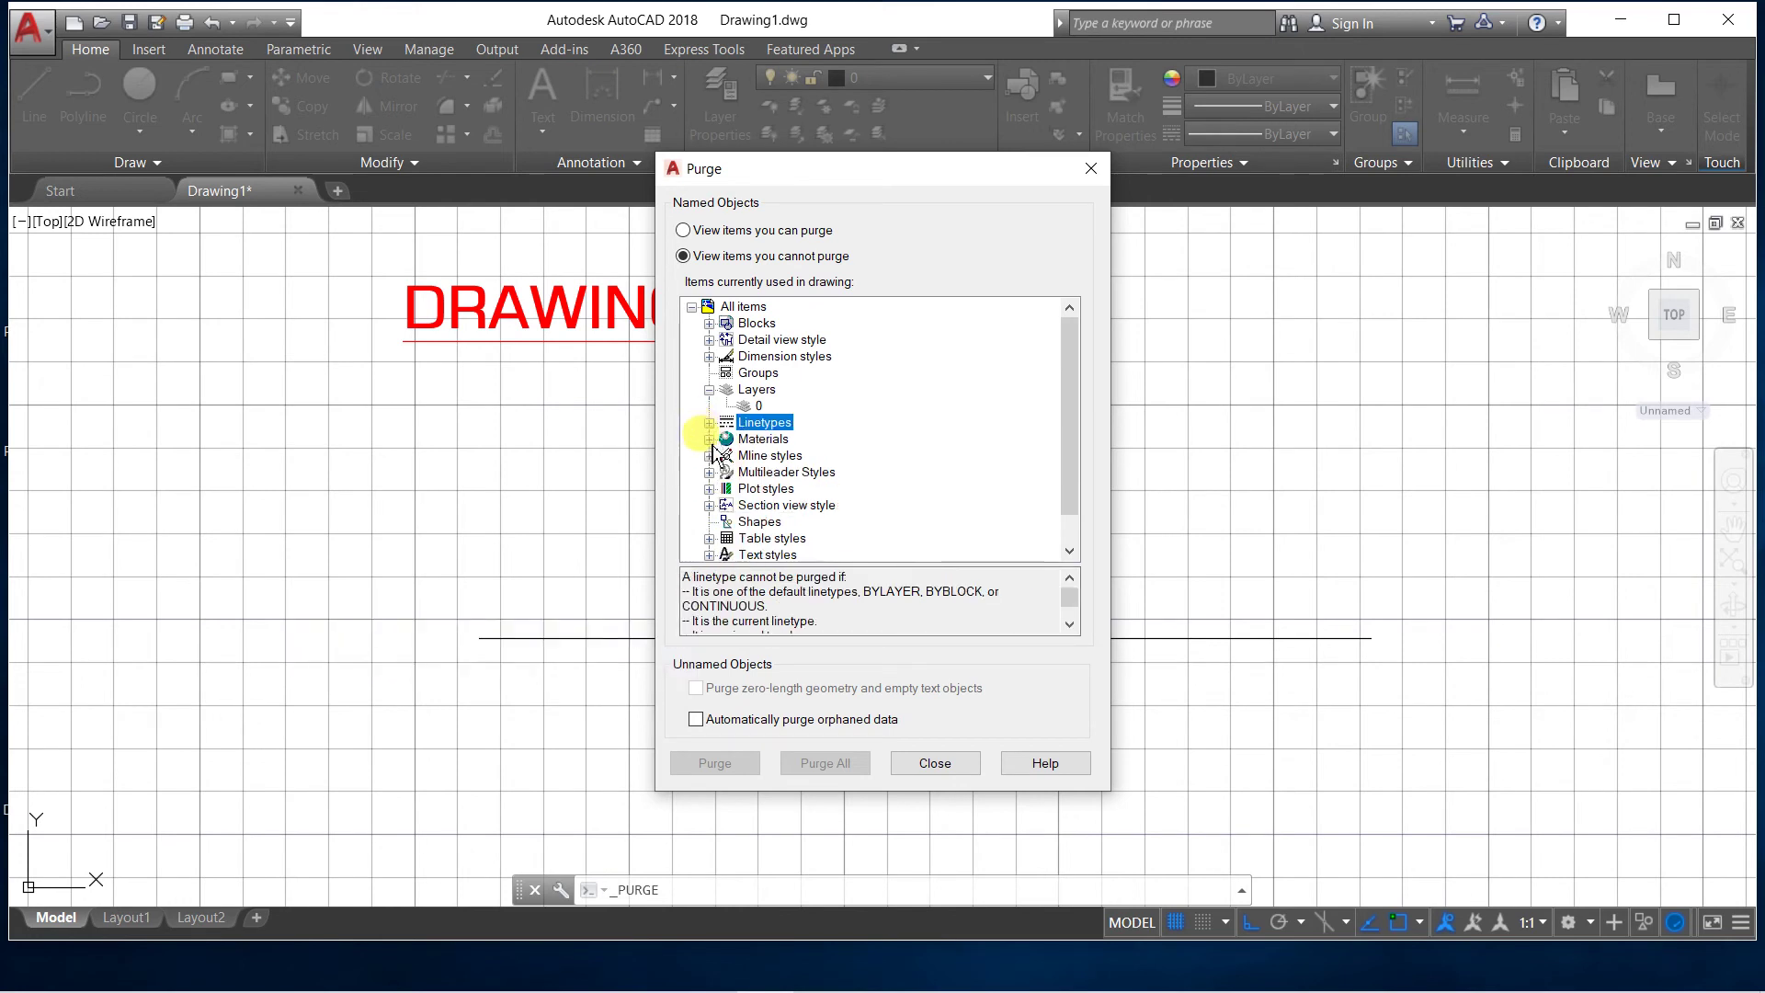
Examine the non-purgeable materials, mline styles, multileader styles and plot styles
{"action": "left_click", "coordinate": [709, 440]}
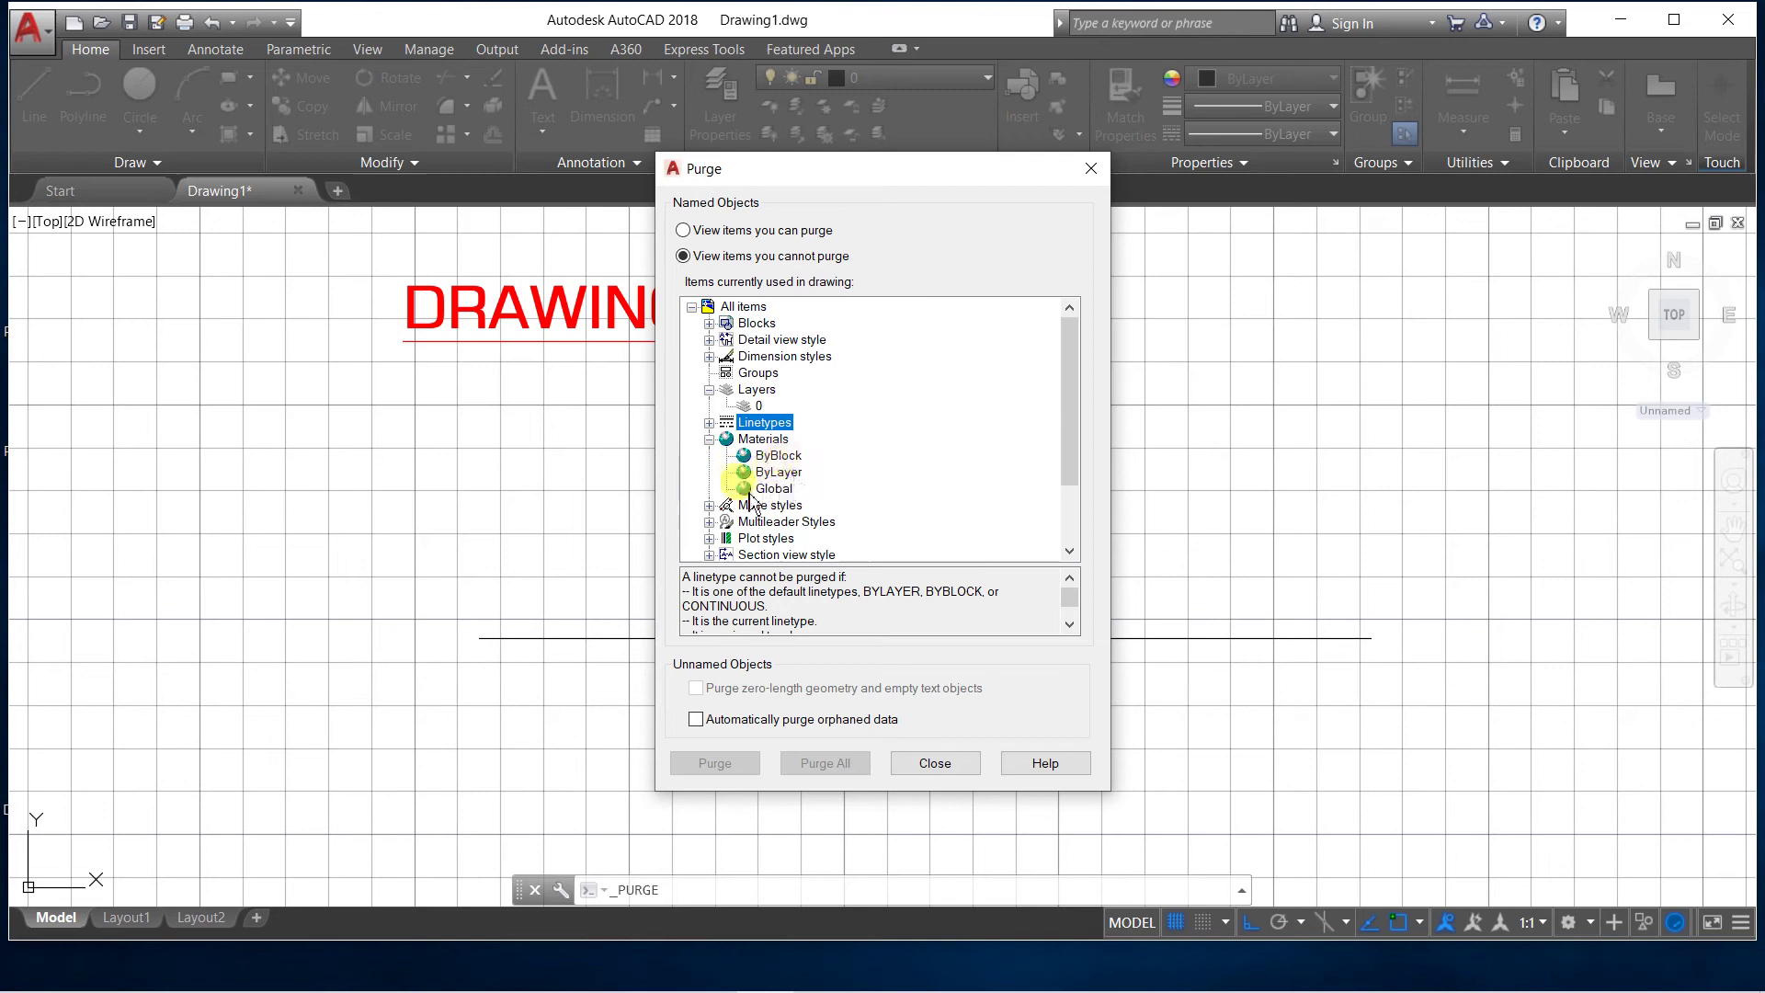
{"action": "left_click", "coordinate": [708, 439]}
{"action": "left_click", "coordinate": [709, 456]}
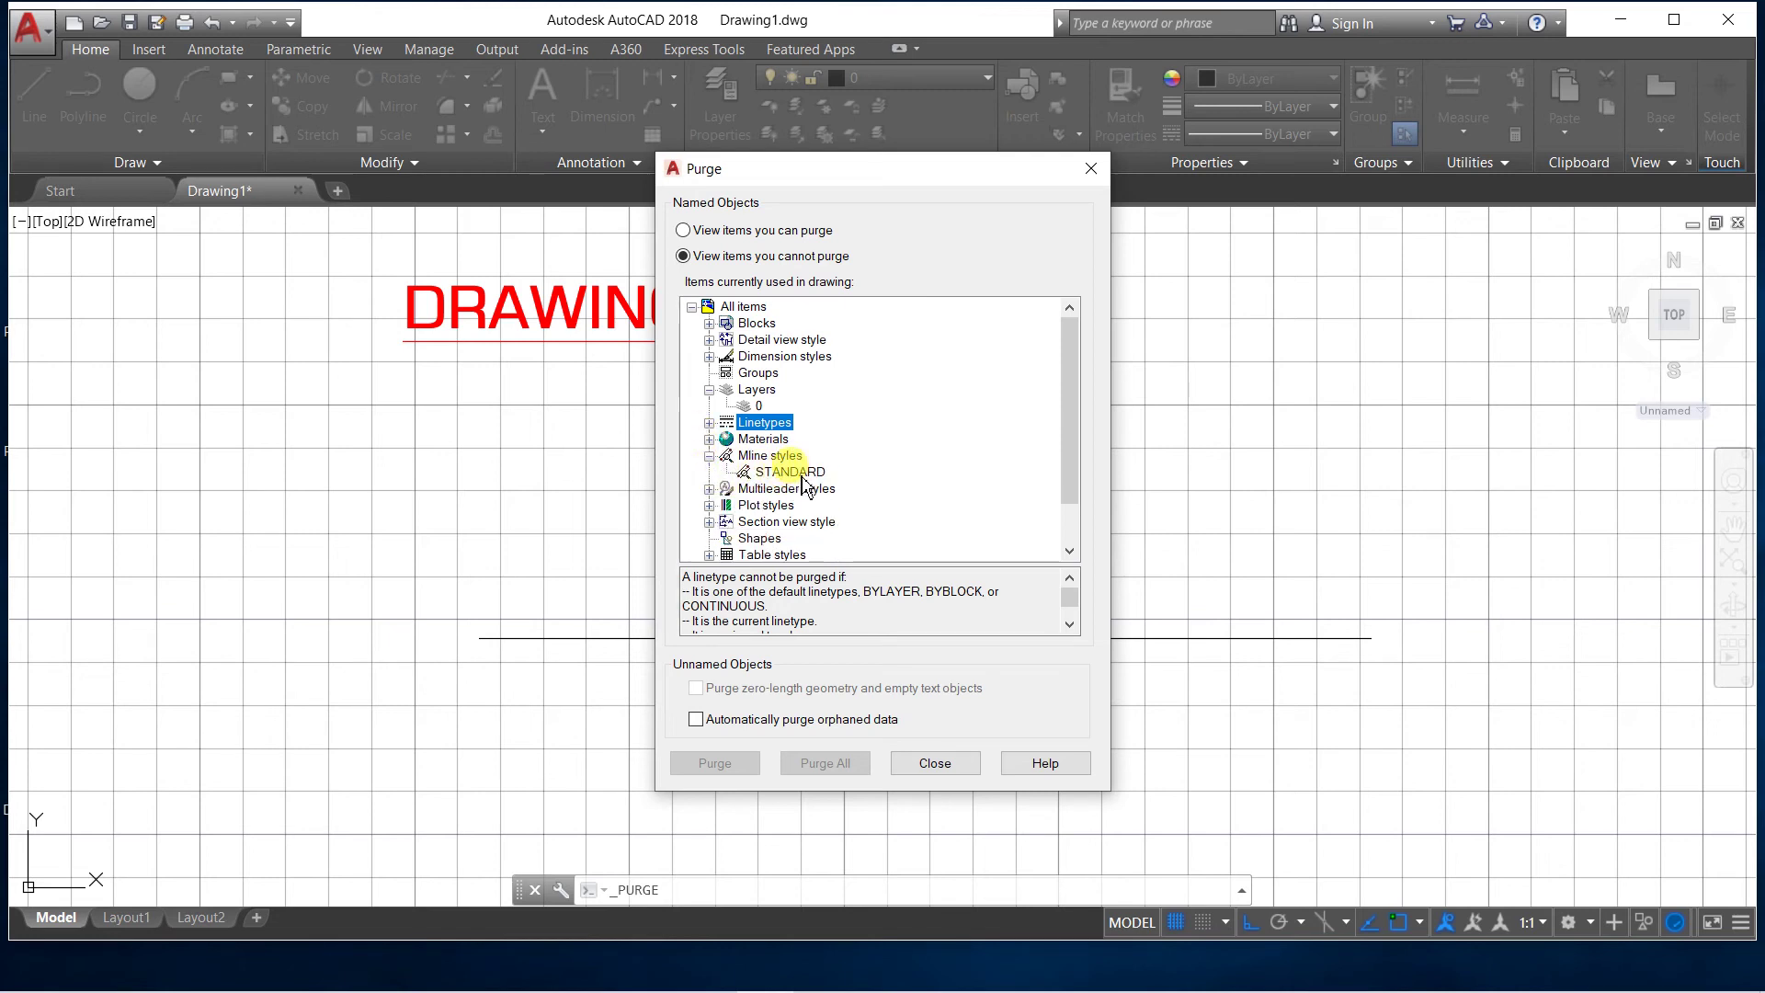
{"action": "left_click", "coordinate": [709, 489]}
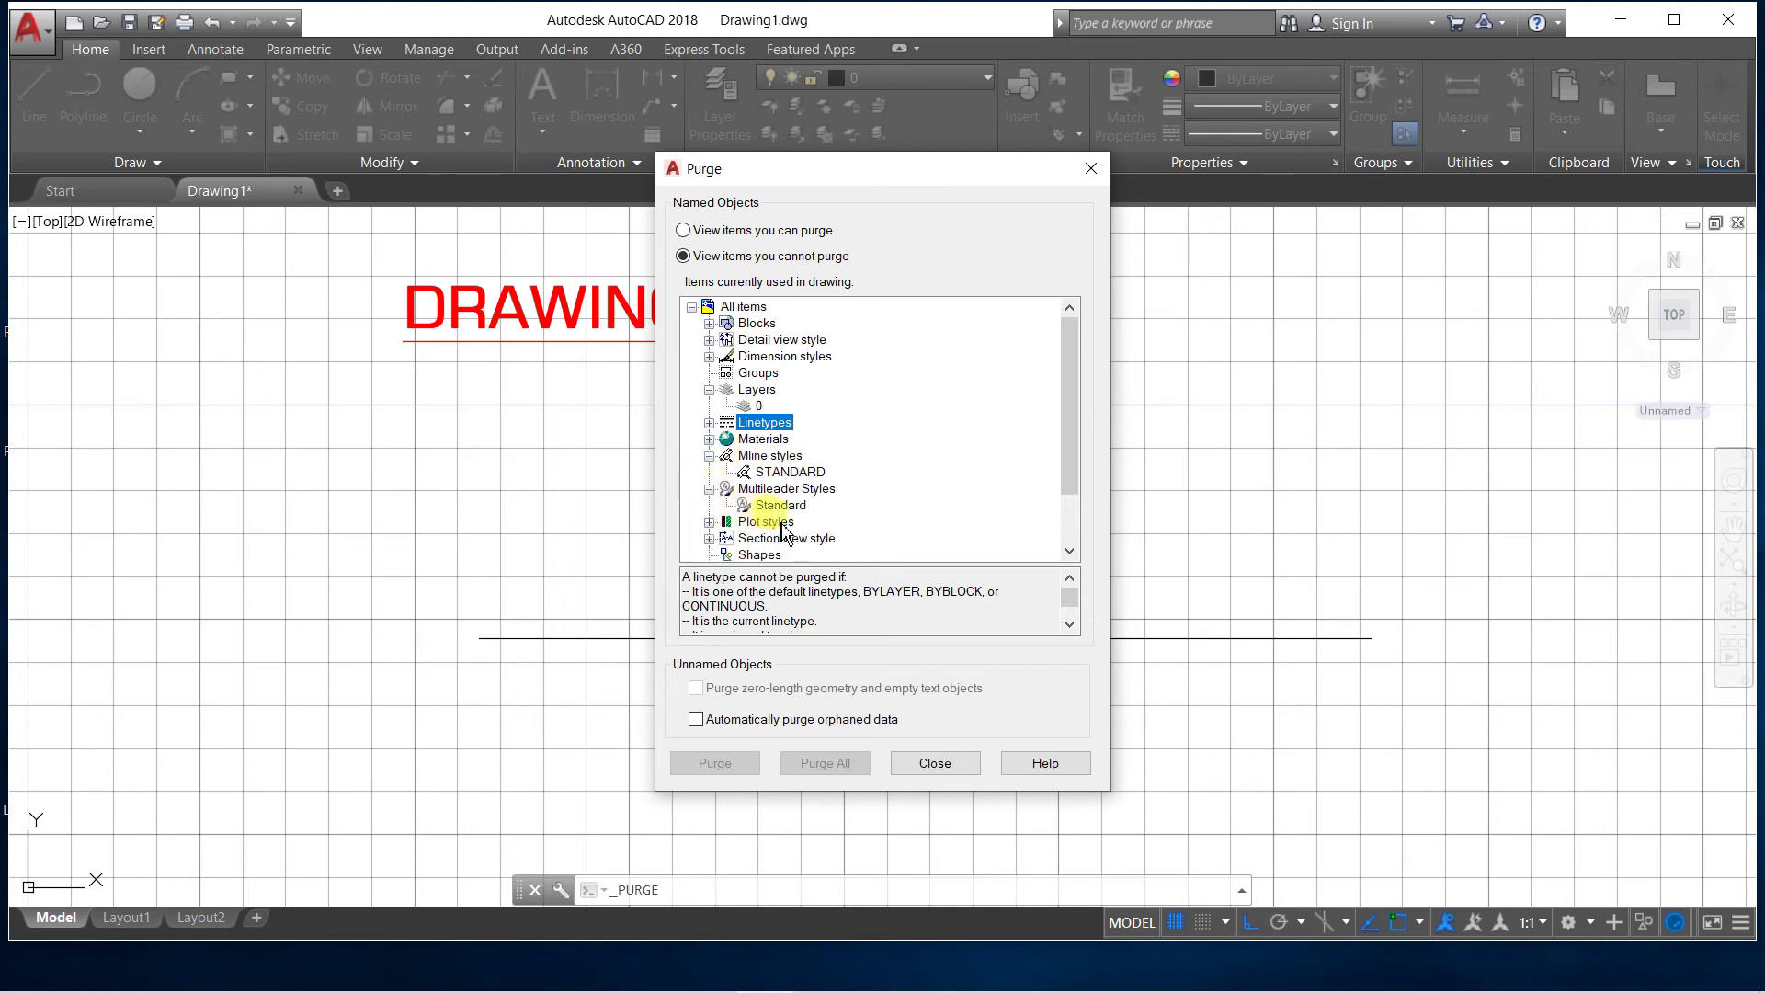
{"action": "left_click", "coordinate": [709, 522]}
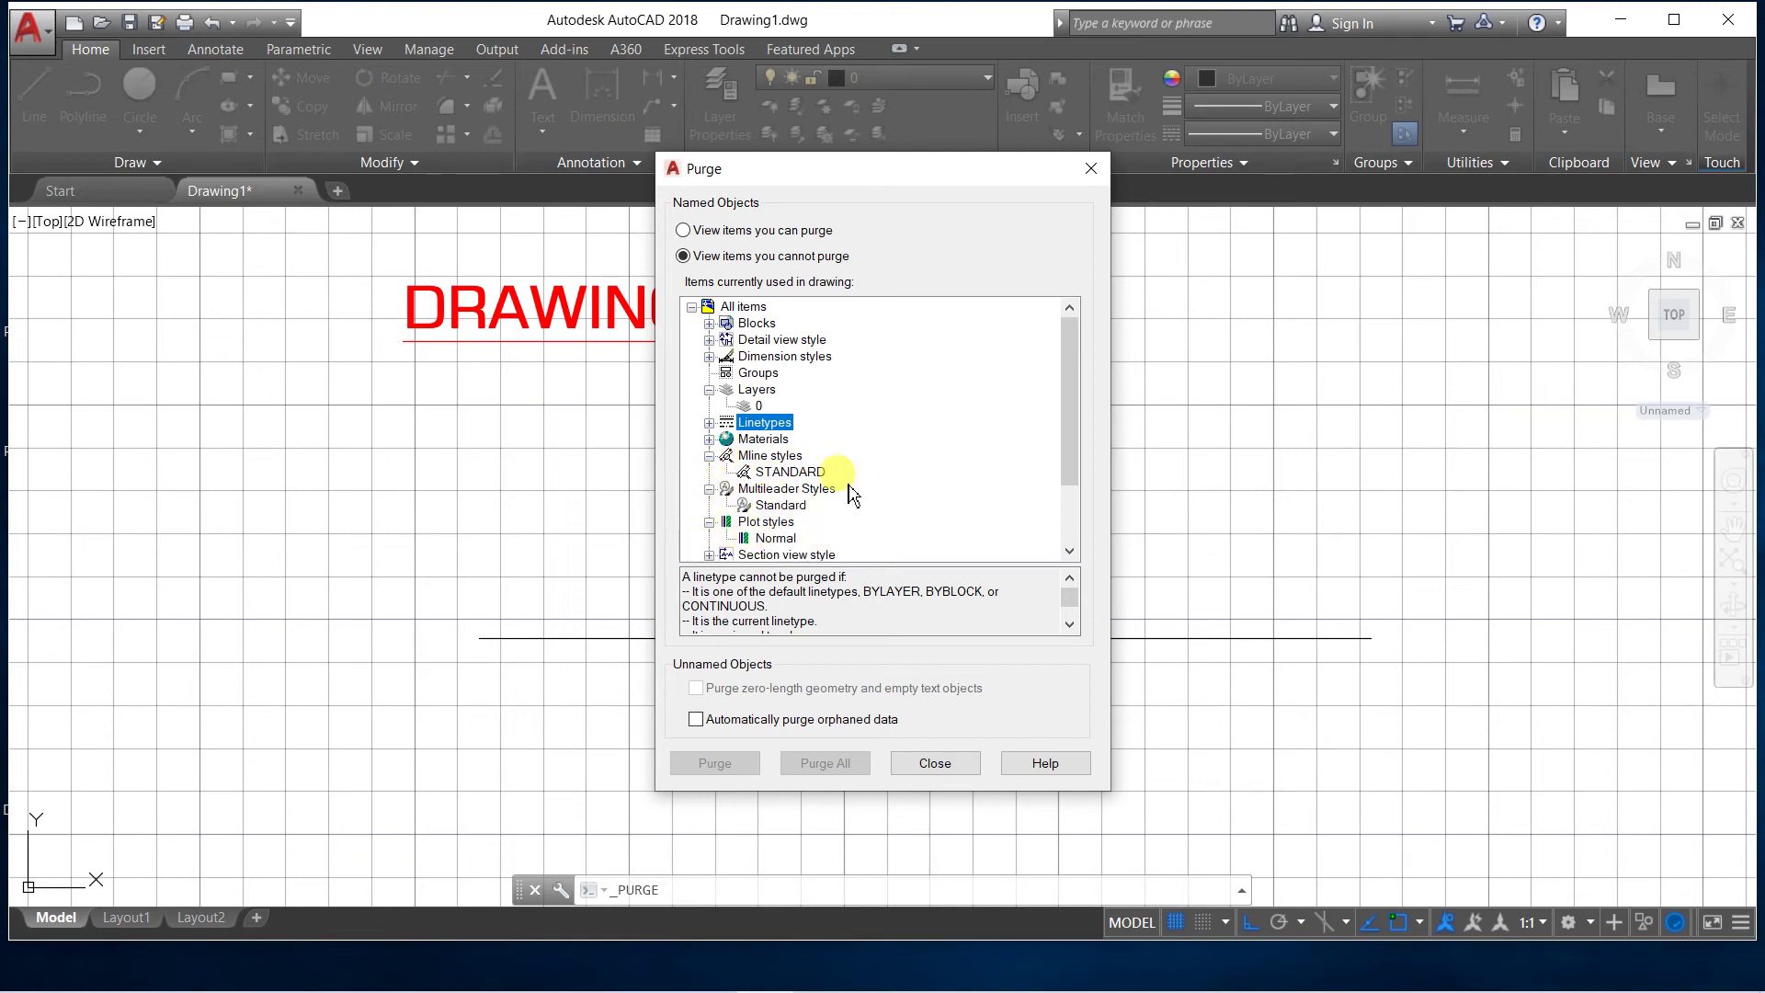
Examine the non-purgeable section view, table, text and visual styles
{"action": "scroll", "coordinate": [837, 478], "scroll_direction": "down", "scroll_amount": 1}
{"action": "left_click", "coordinate": [708, 505]}
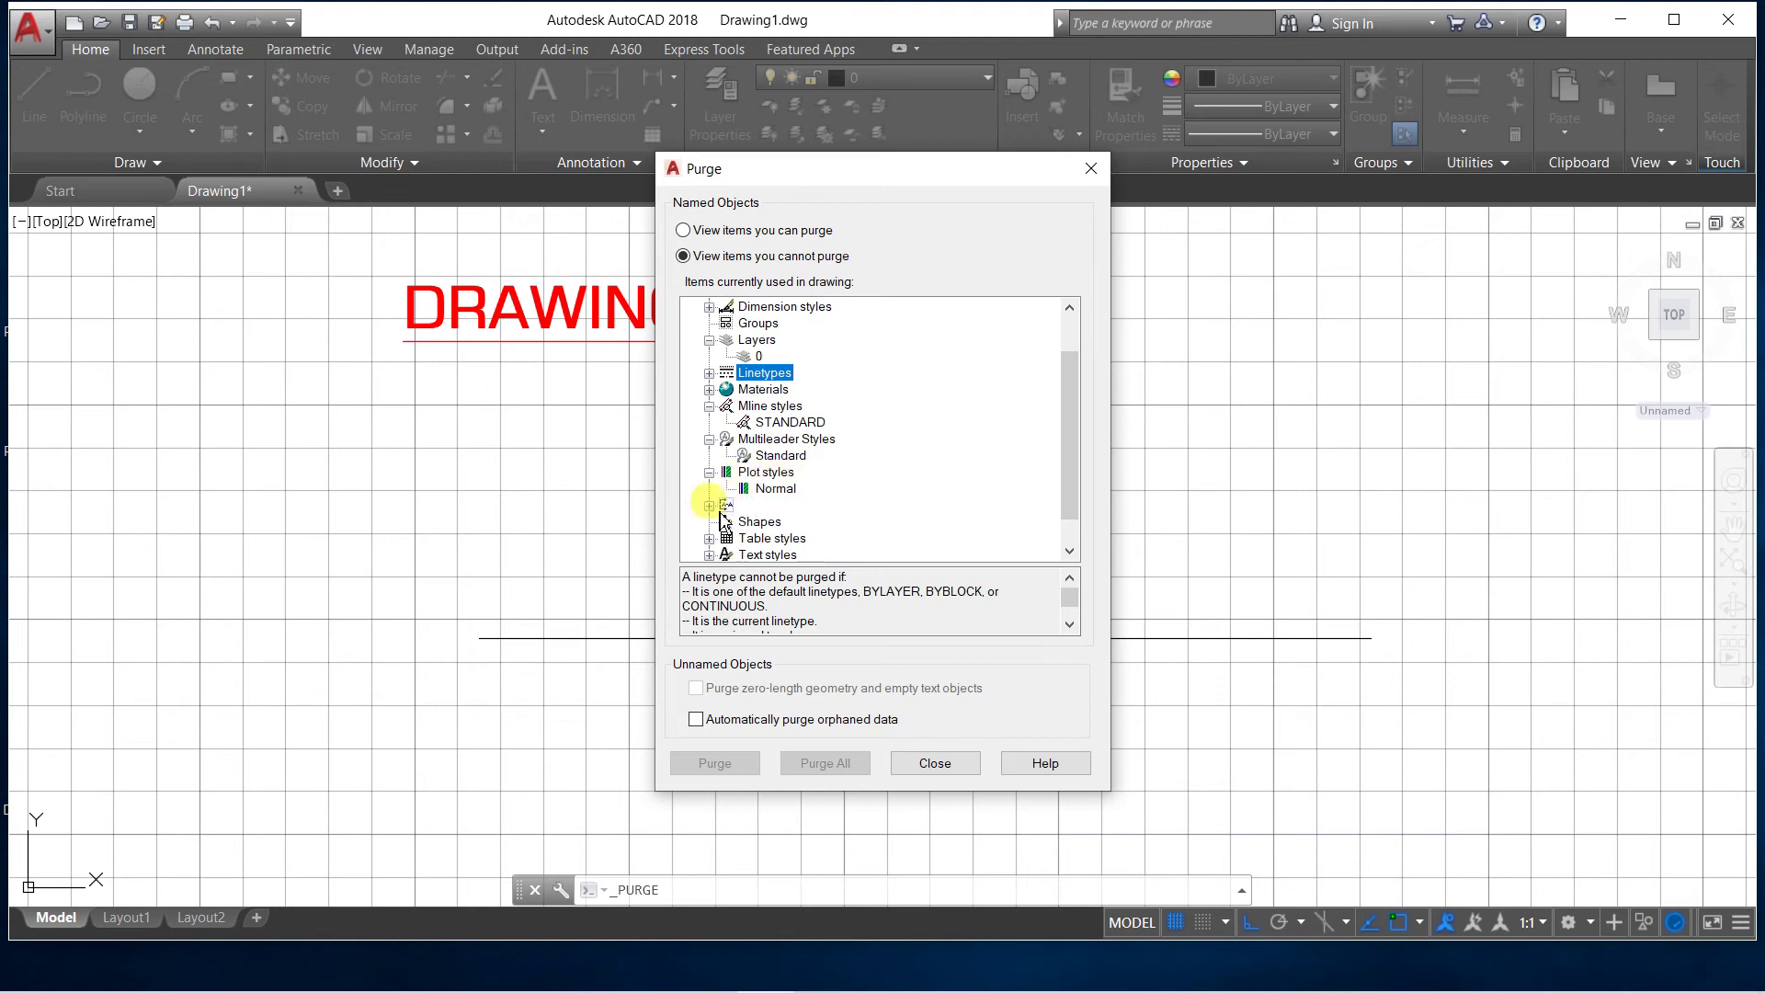
{"action": "left_click_drag", "start_coordinate": [1067, 471], "coordinate": [1048, 514]}
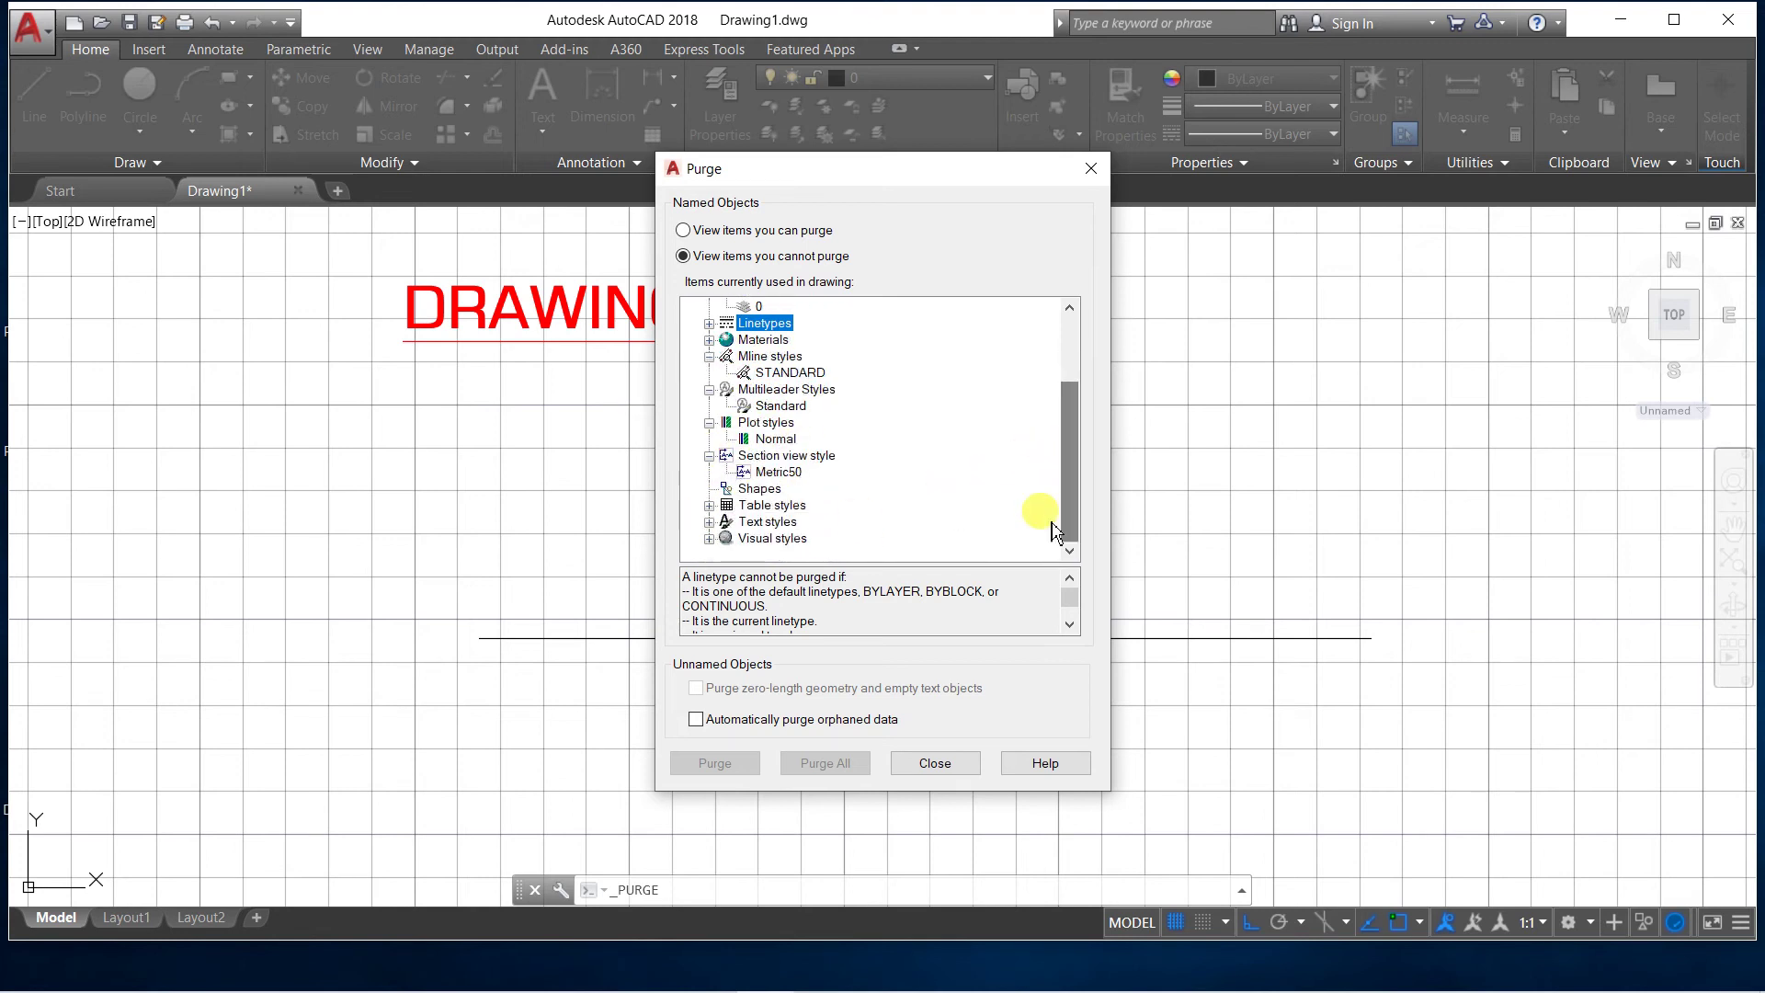
{"action": "left_click", "coordinate": [709, 504]}
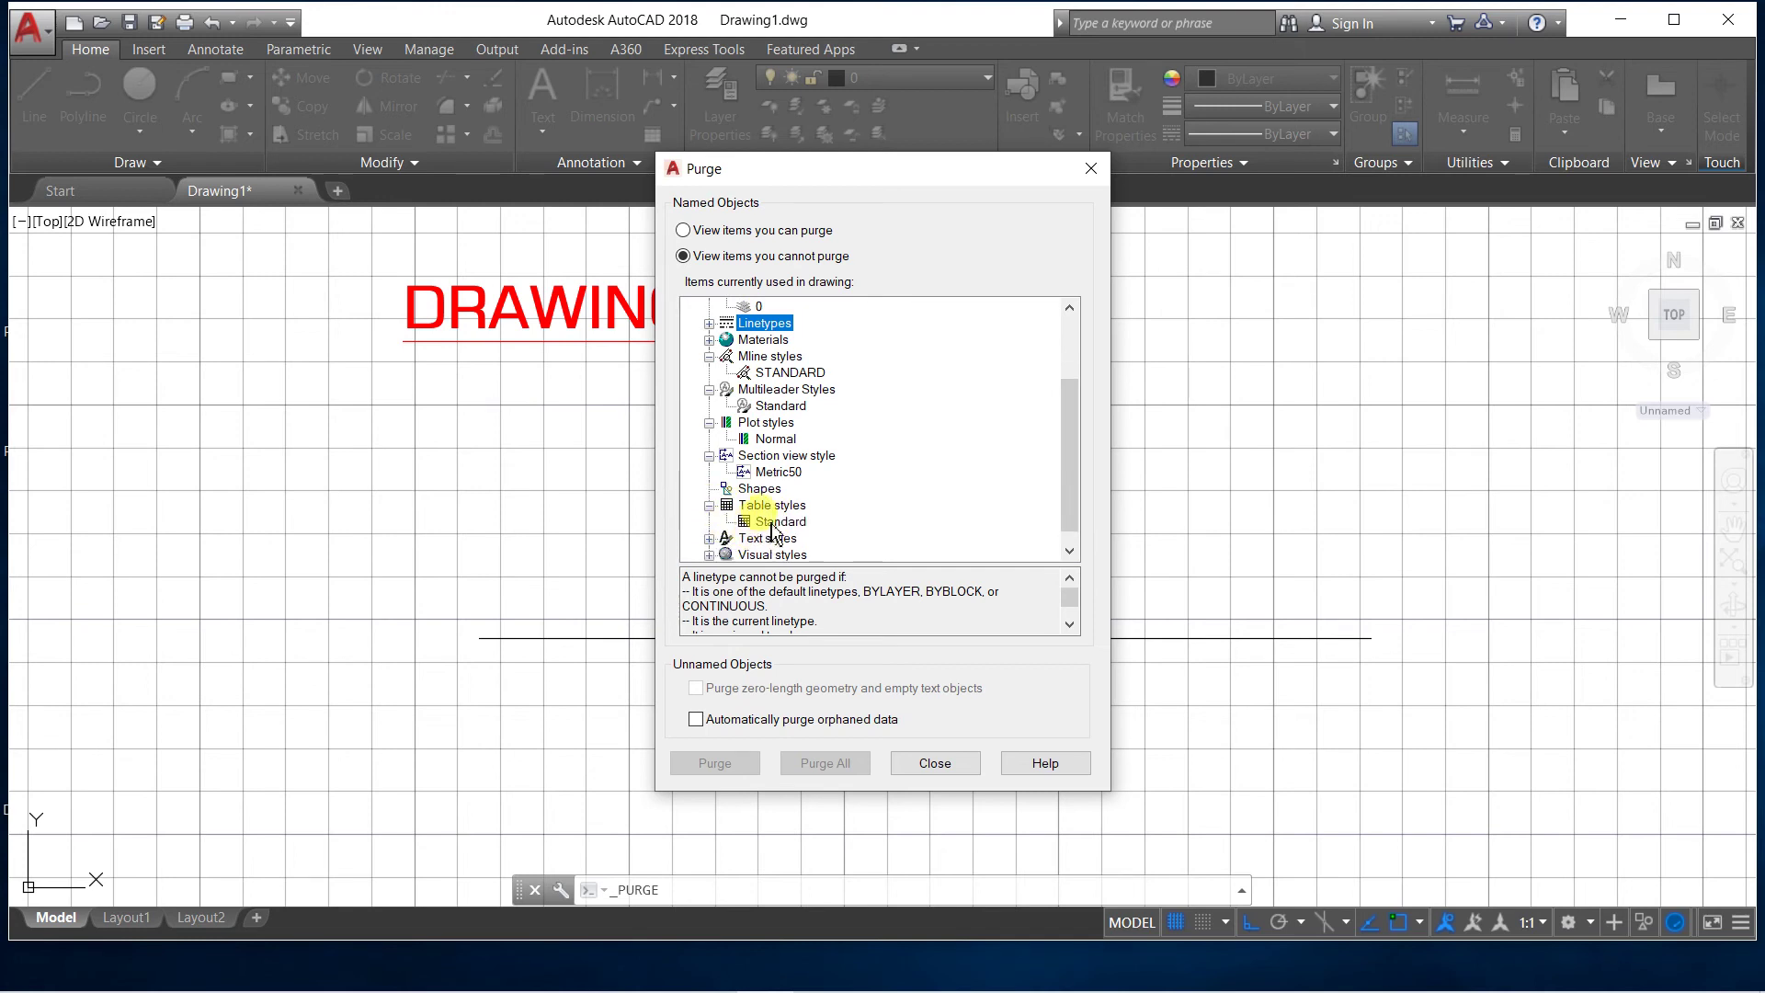
{"action": "left_click", "coordinate": [709, 538]}
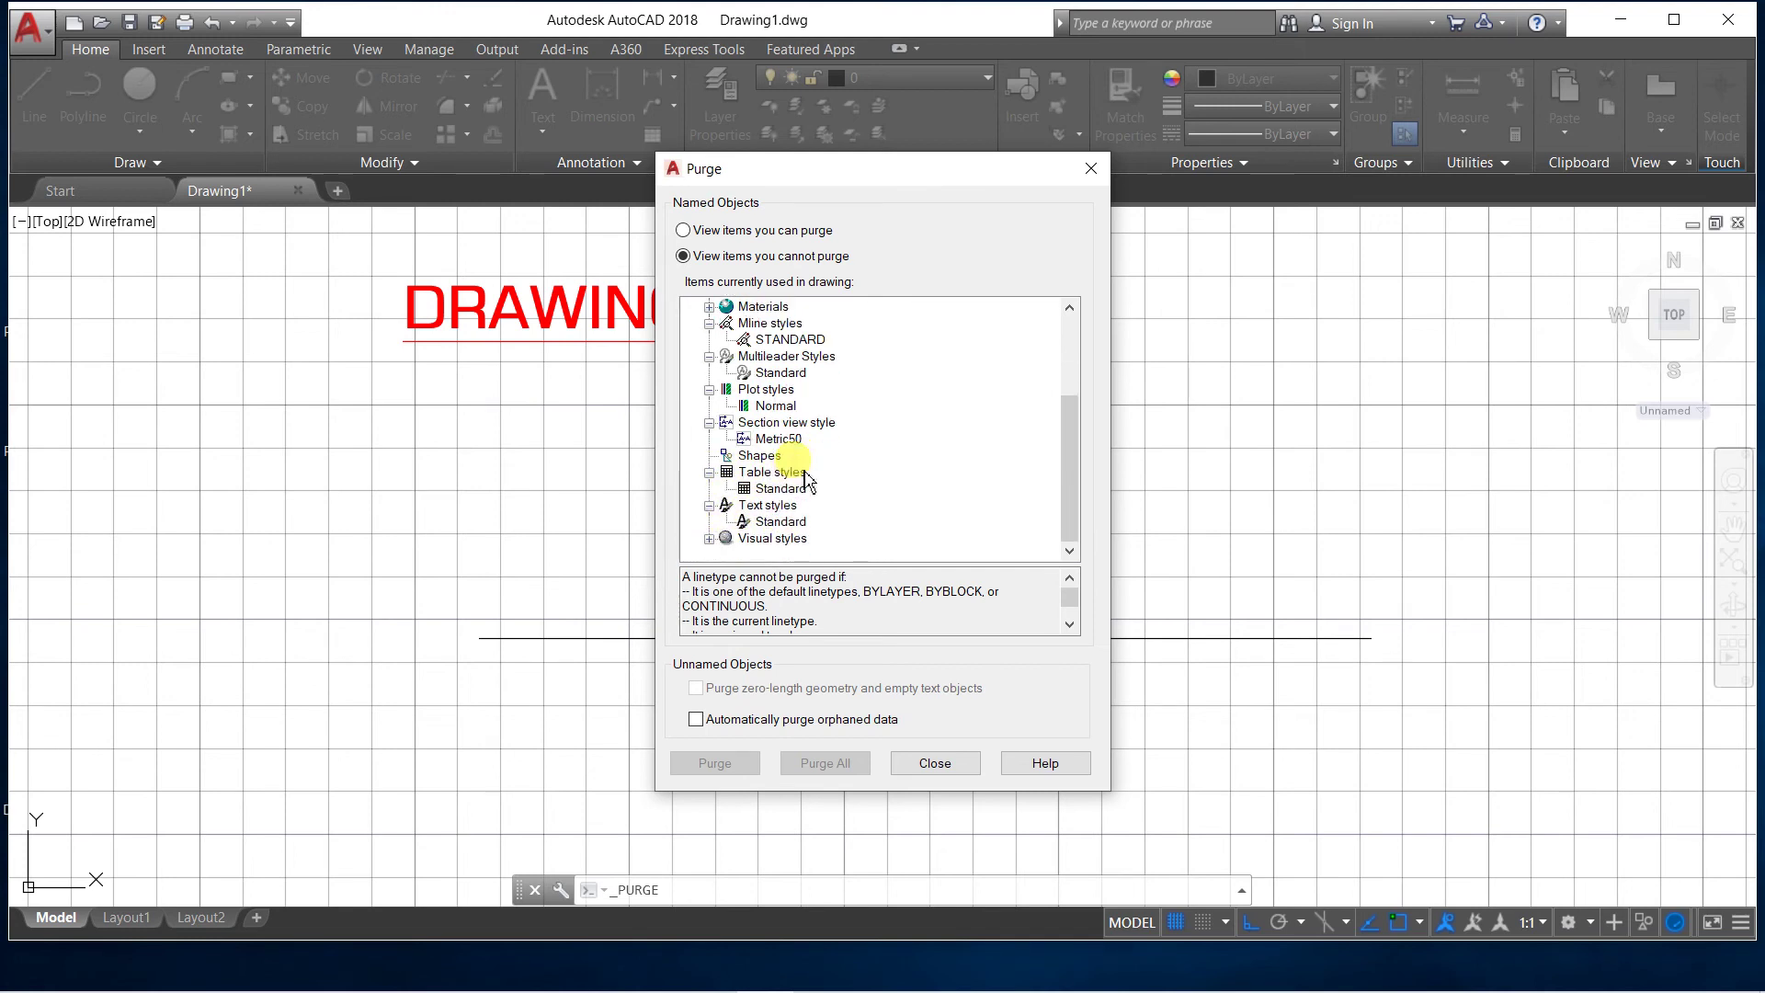
{"action": "left_click", "coordinate": [709, 538]}
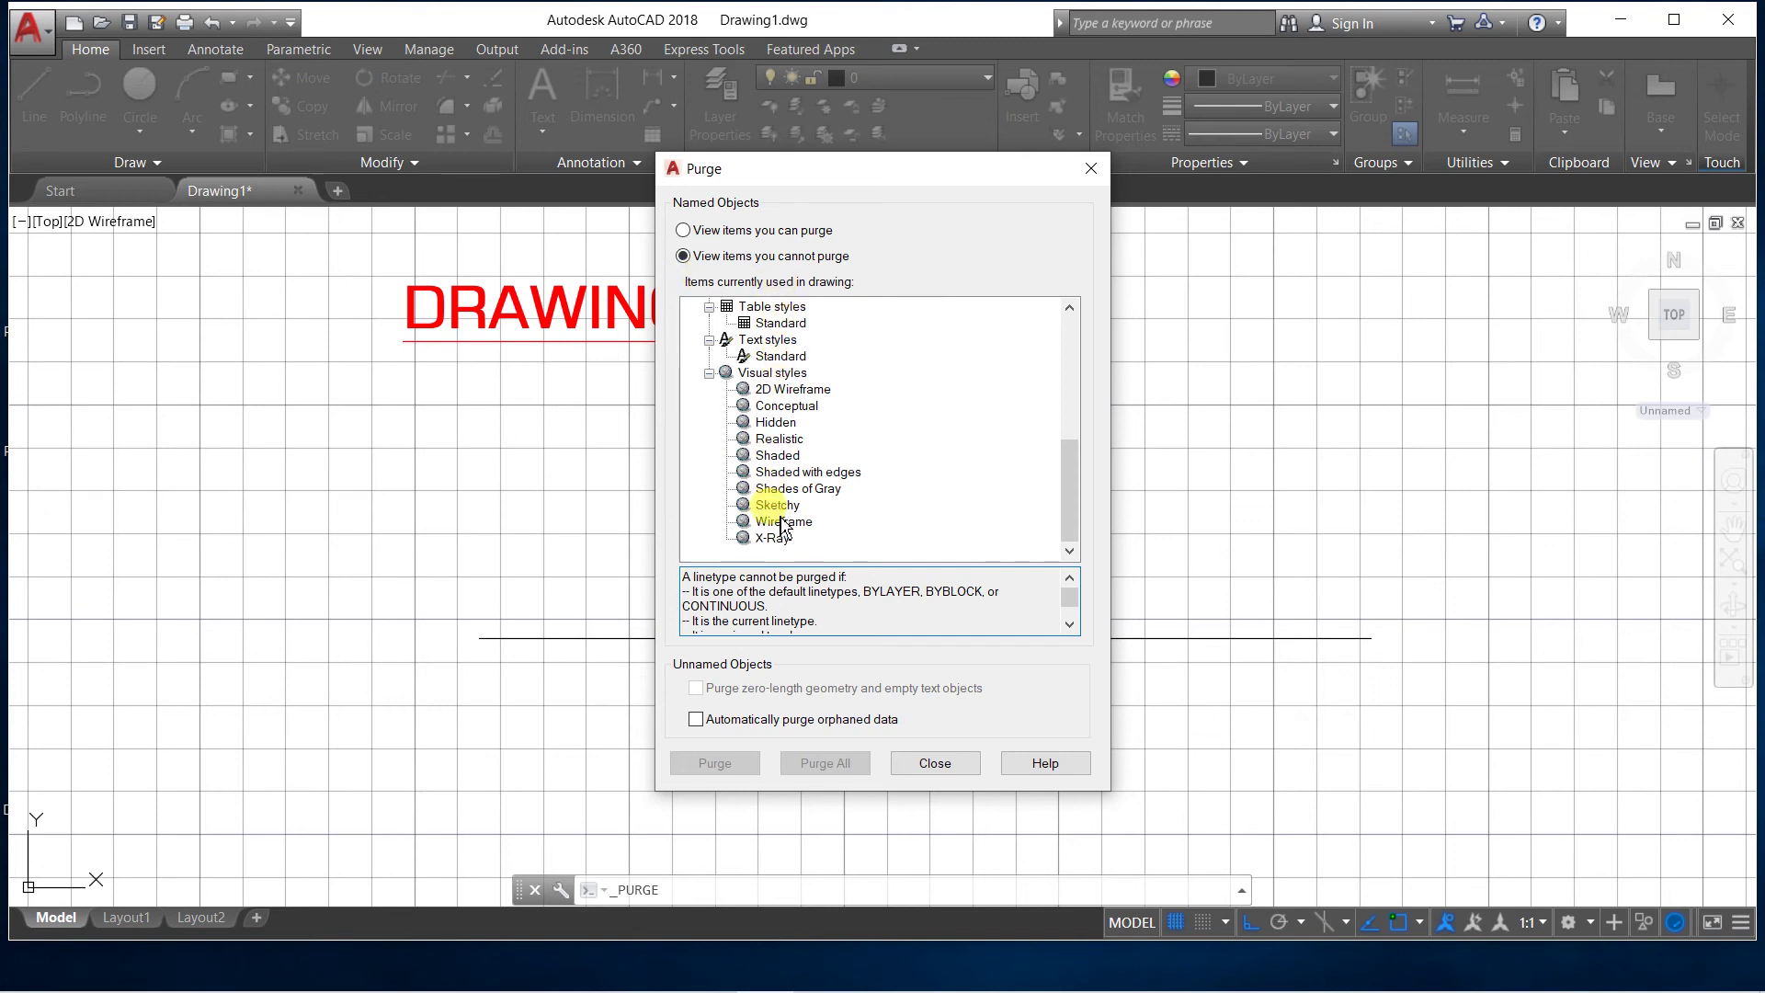
Compare the purgeable items with the non-purgeable ones, leaving the list on items that cannot be purged
{"action": "left_click", "coordinate": [682, 230]}
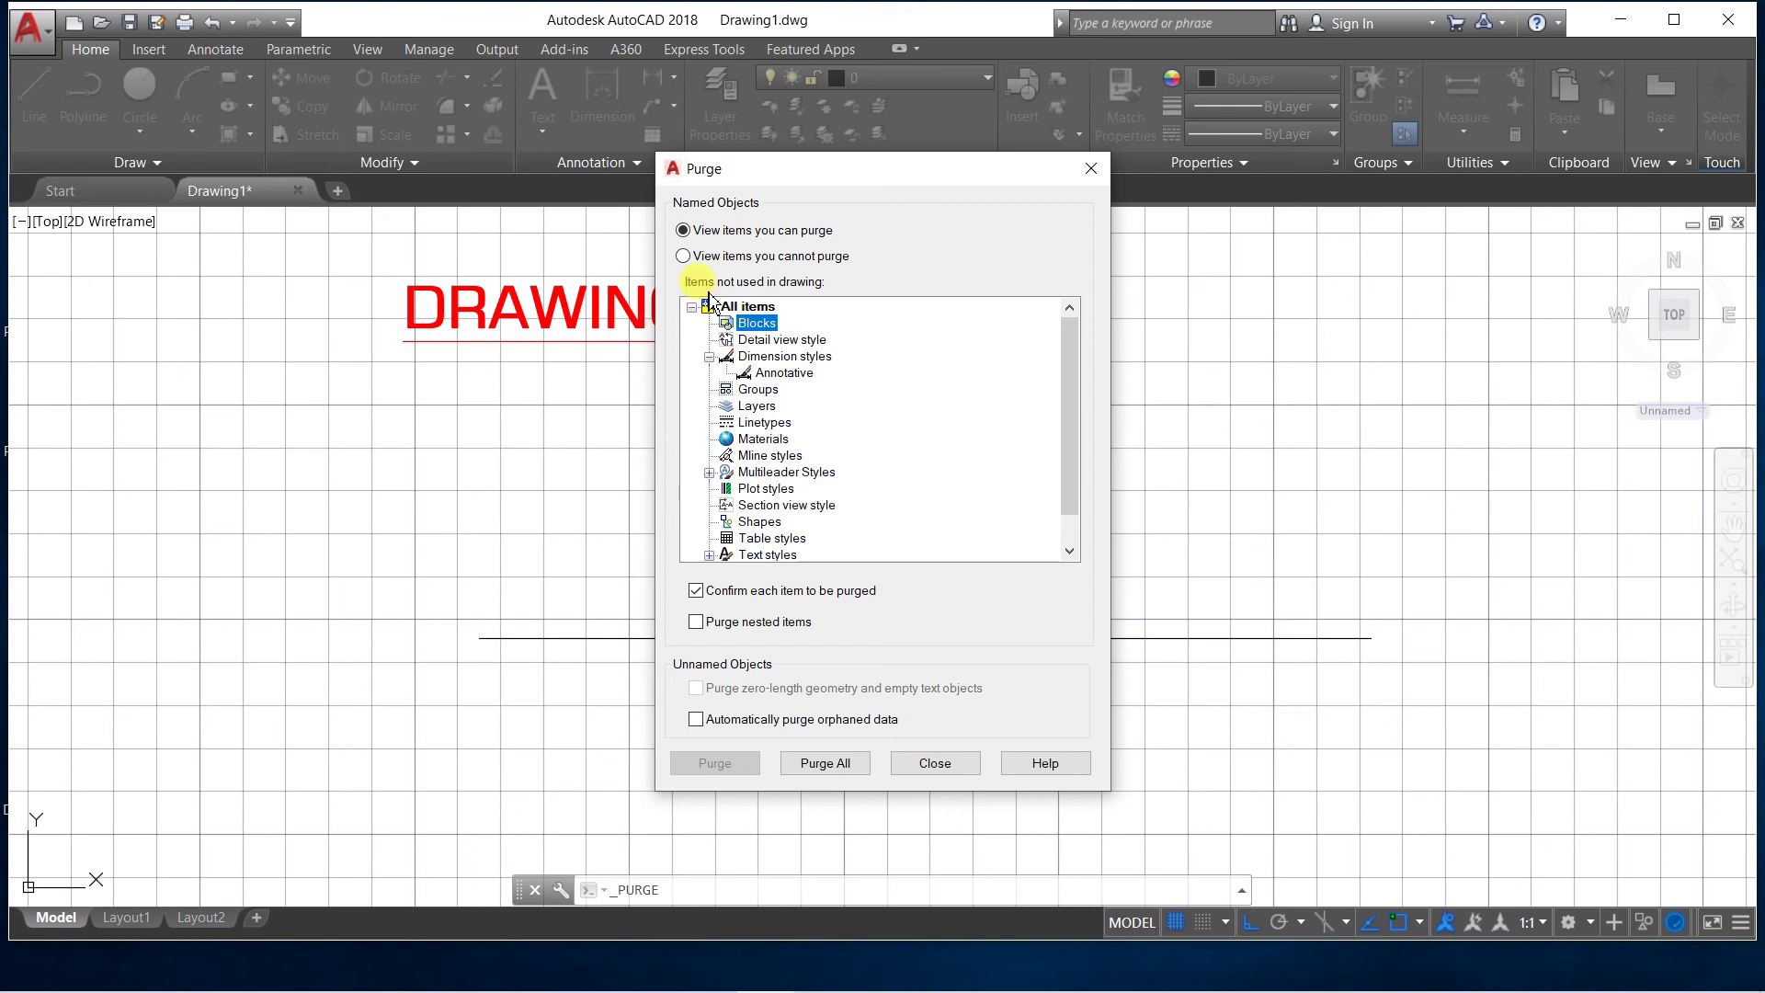
{"action": "left_click", "coordinate": [684, 257]}
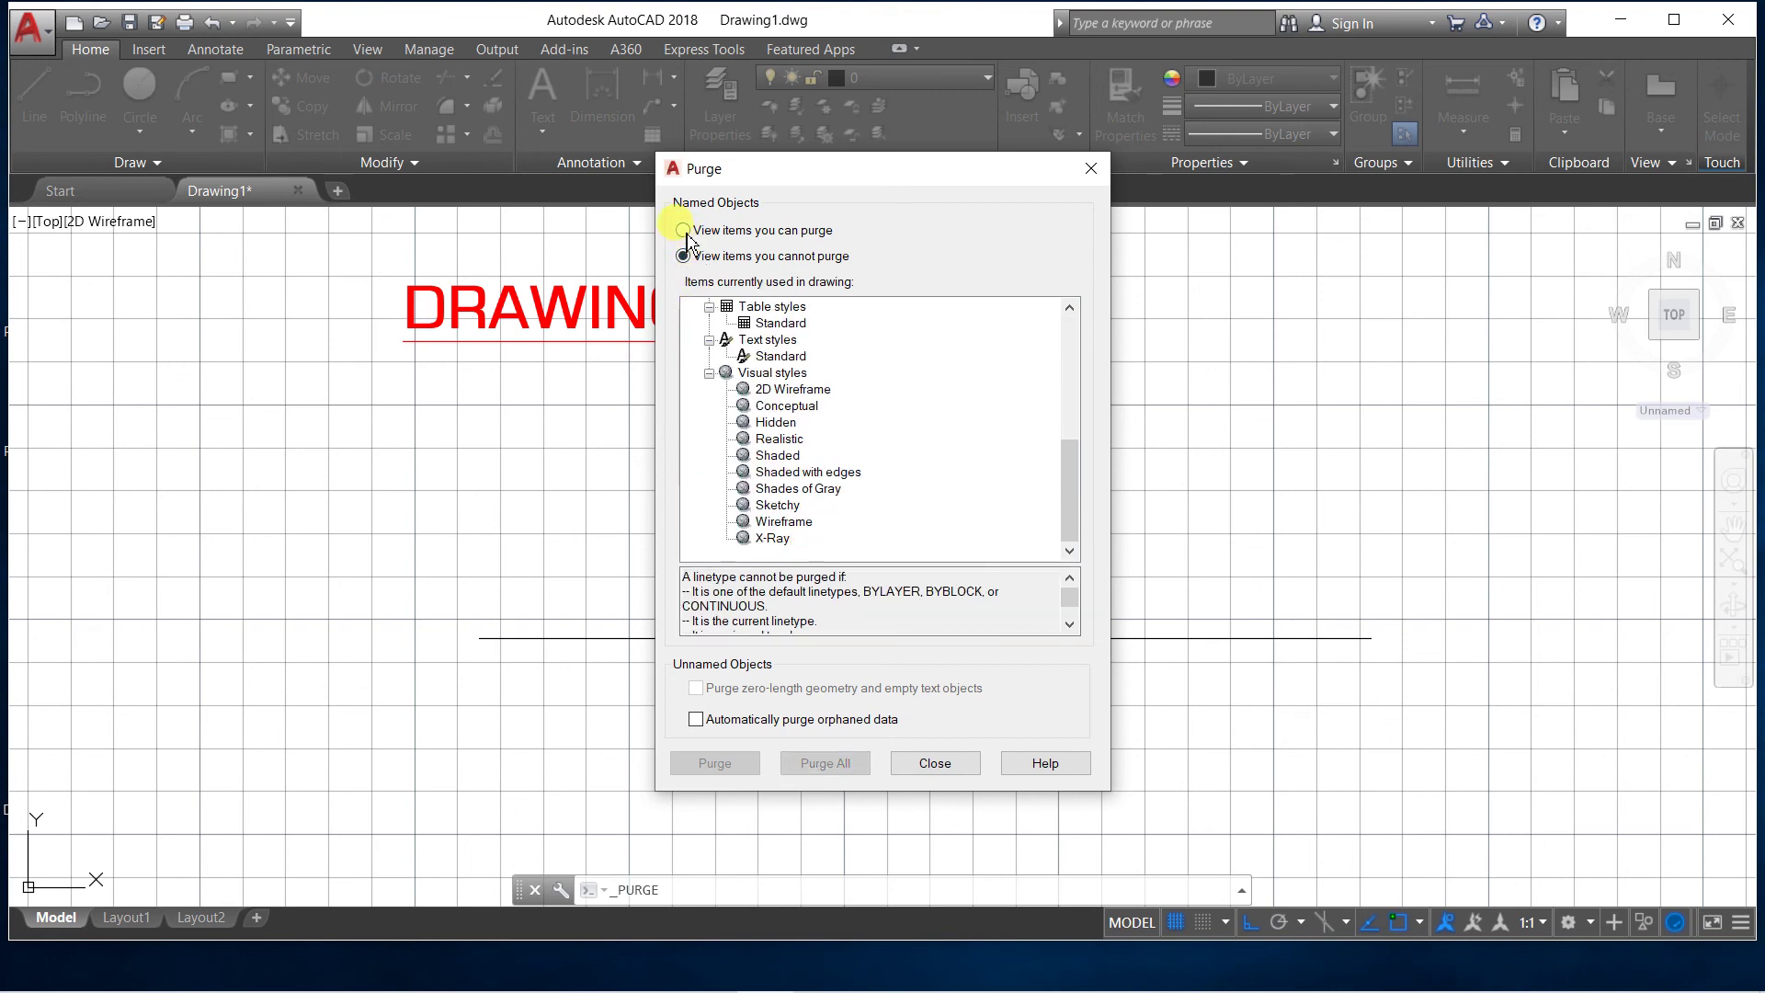
{"action": "left_click", "coordinate": [683, 231]}
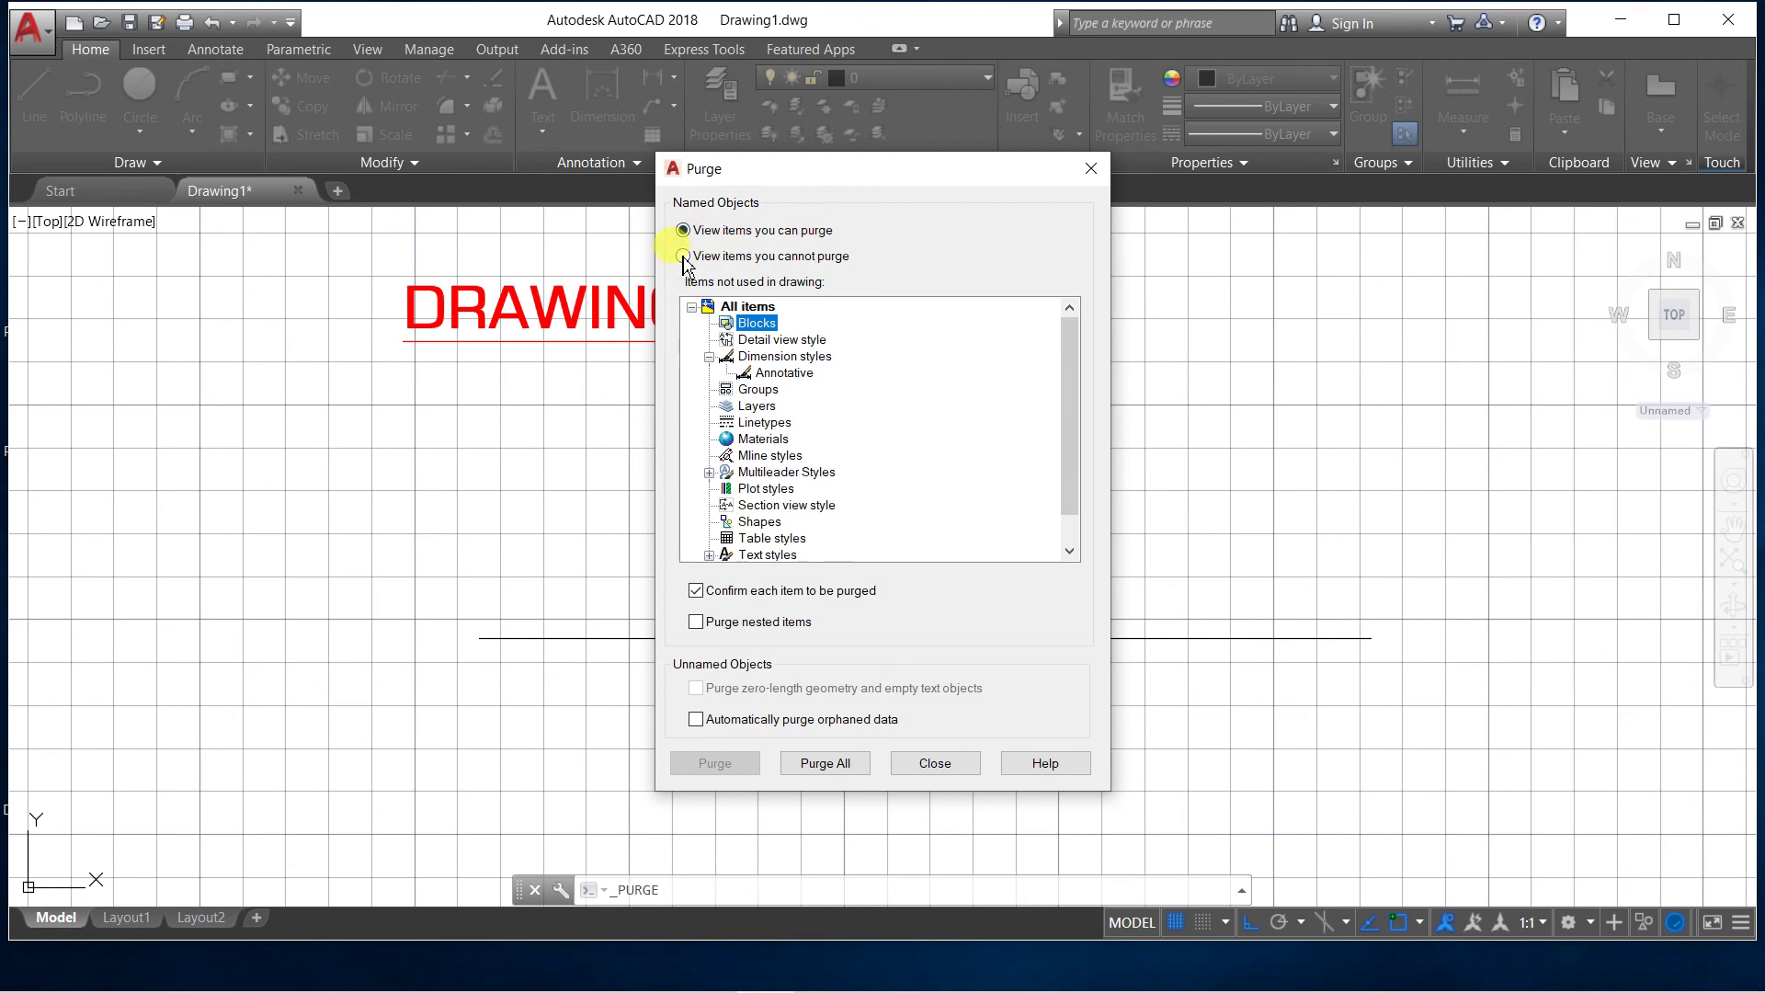
{"action": "left_click", "coordinate": [683, 256]}
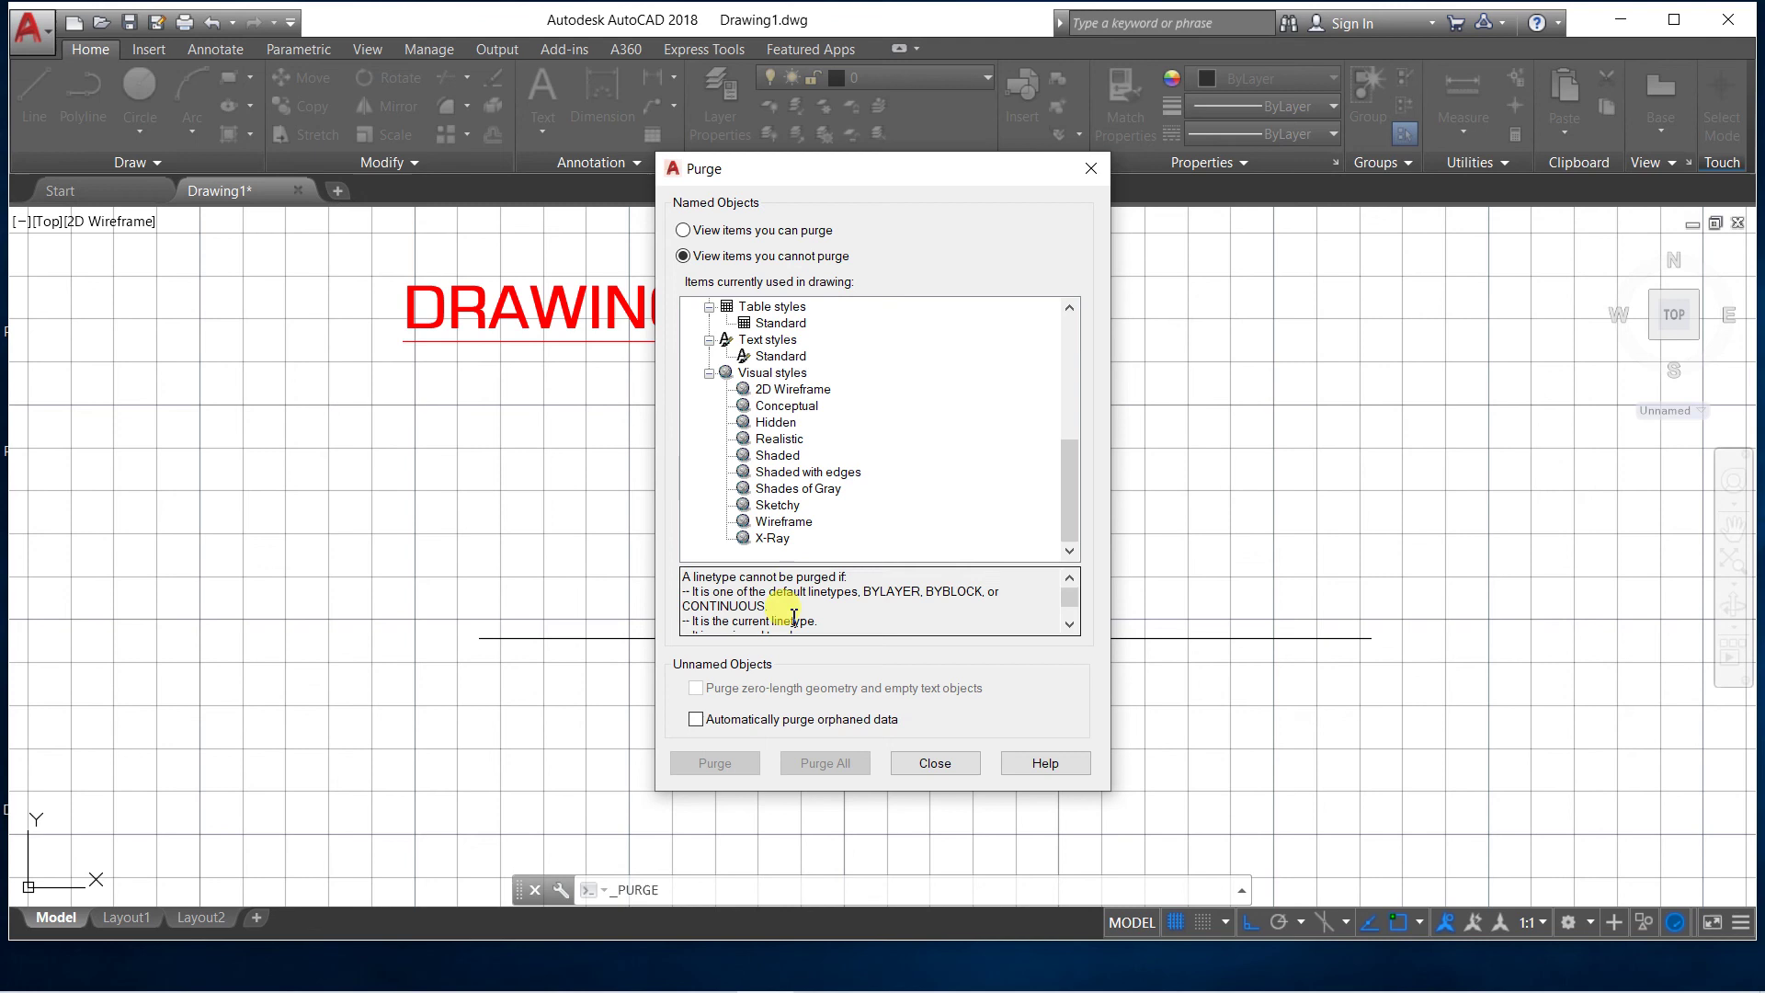
Switch to the items that can be purged, examine the layers, materials and multileader styles, and close Purge without purging anything
{"action": "left_click", "coordinate": [710, 372]}
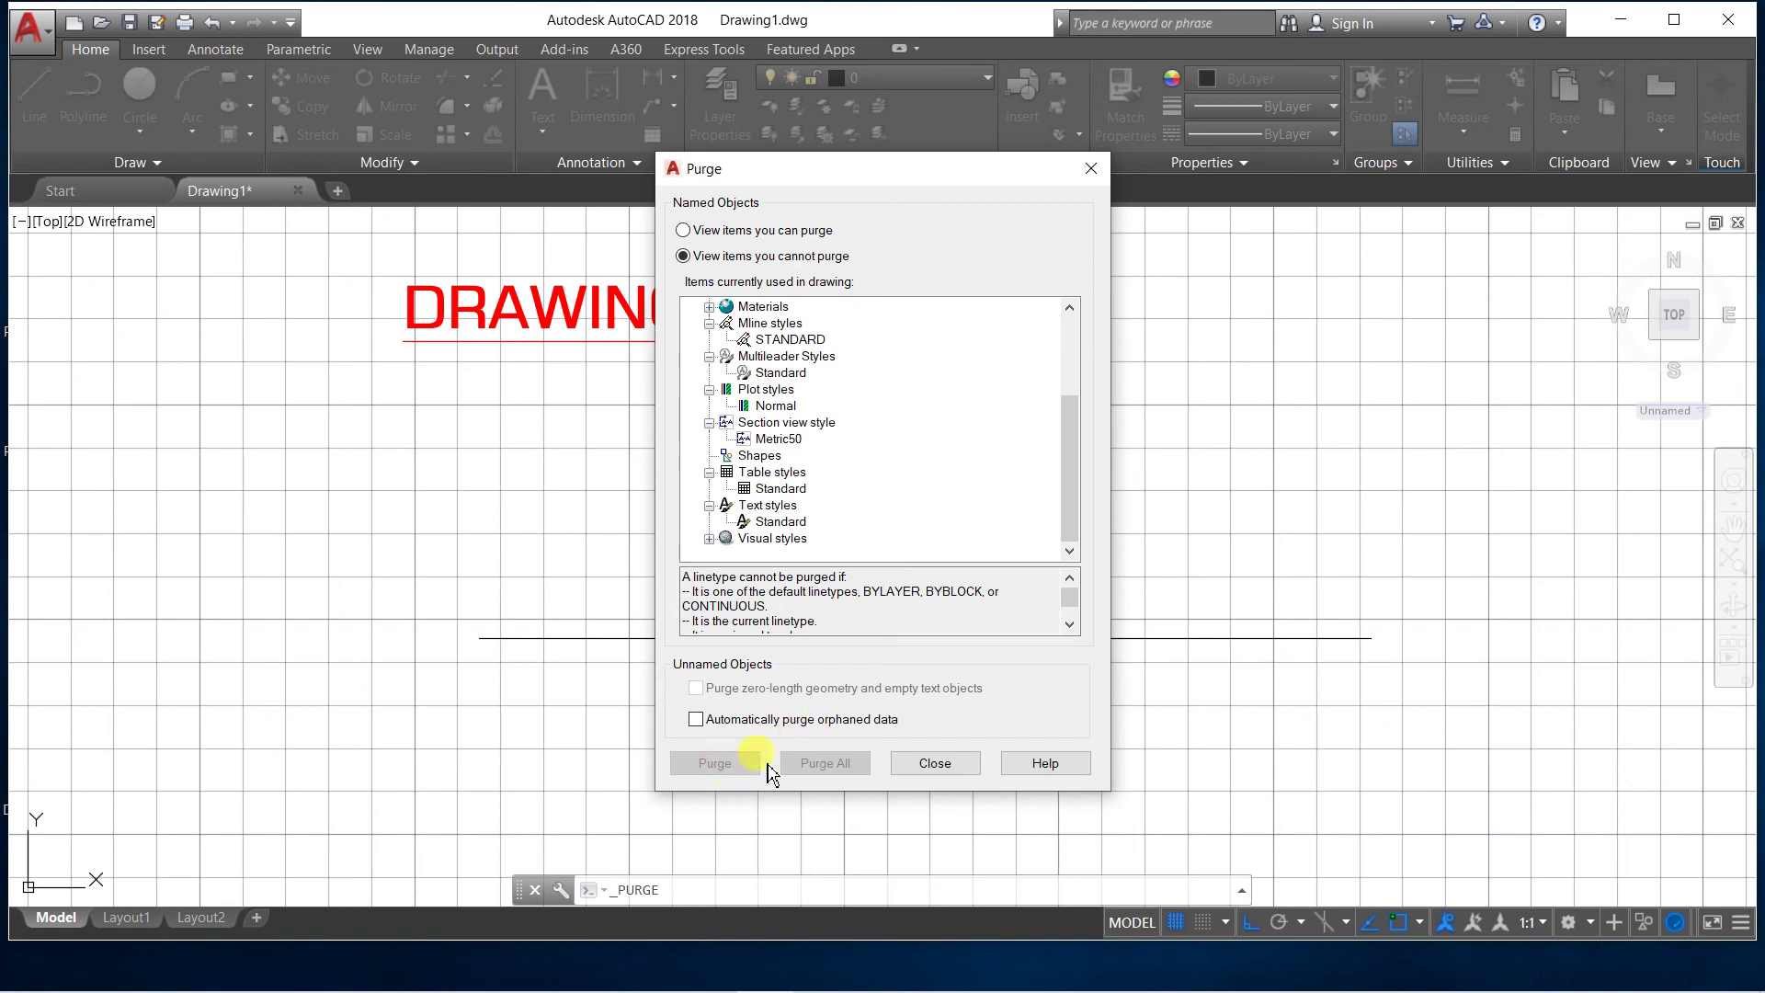
{"action": "left_click", "coordinate": [683, 229]}
{"action": "left_click", "coordinate": [709, 357]}
{"action": "left_click", "coordinate": [769, 391]}
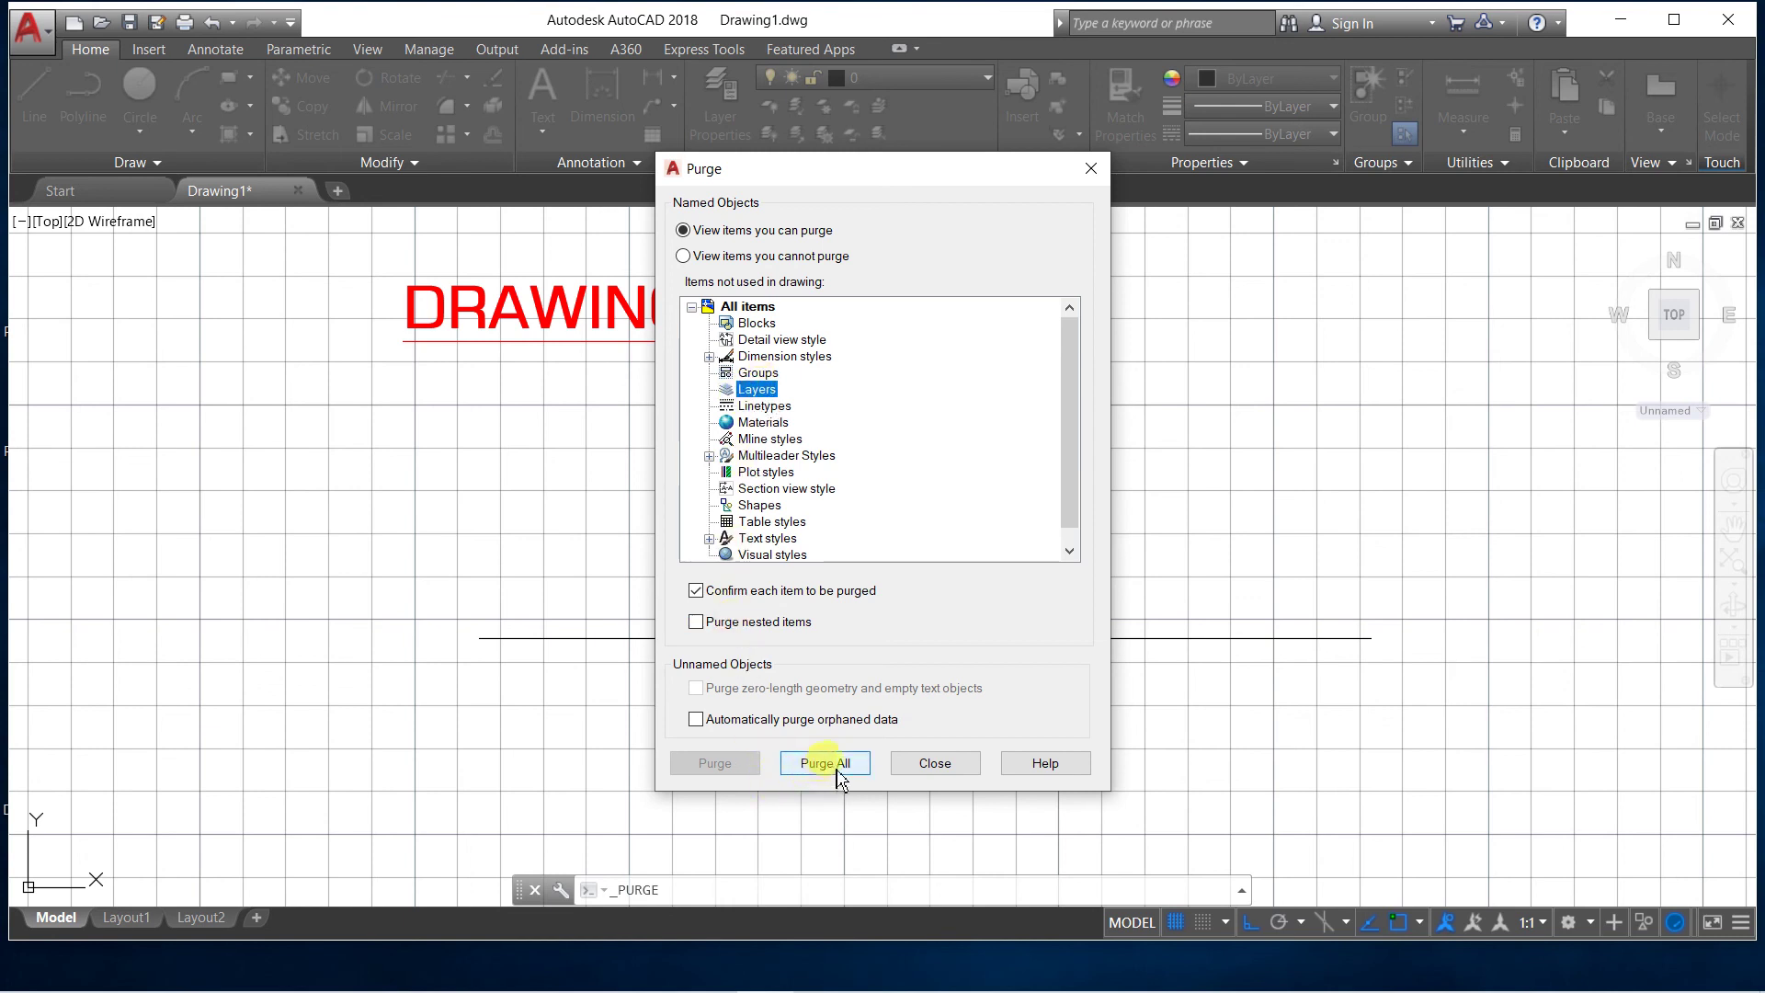
{"action": "left_click", "coordinate": [760, 424]}
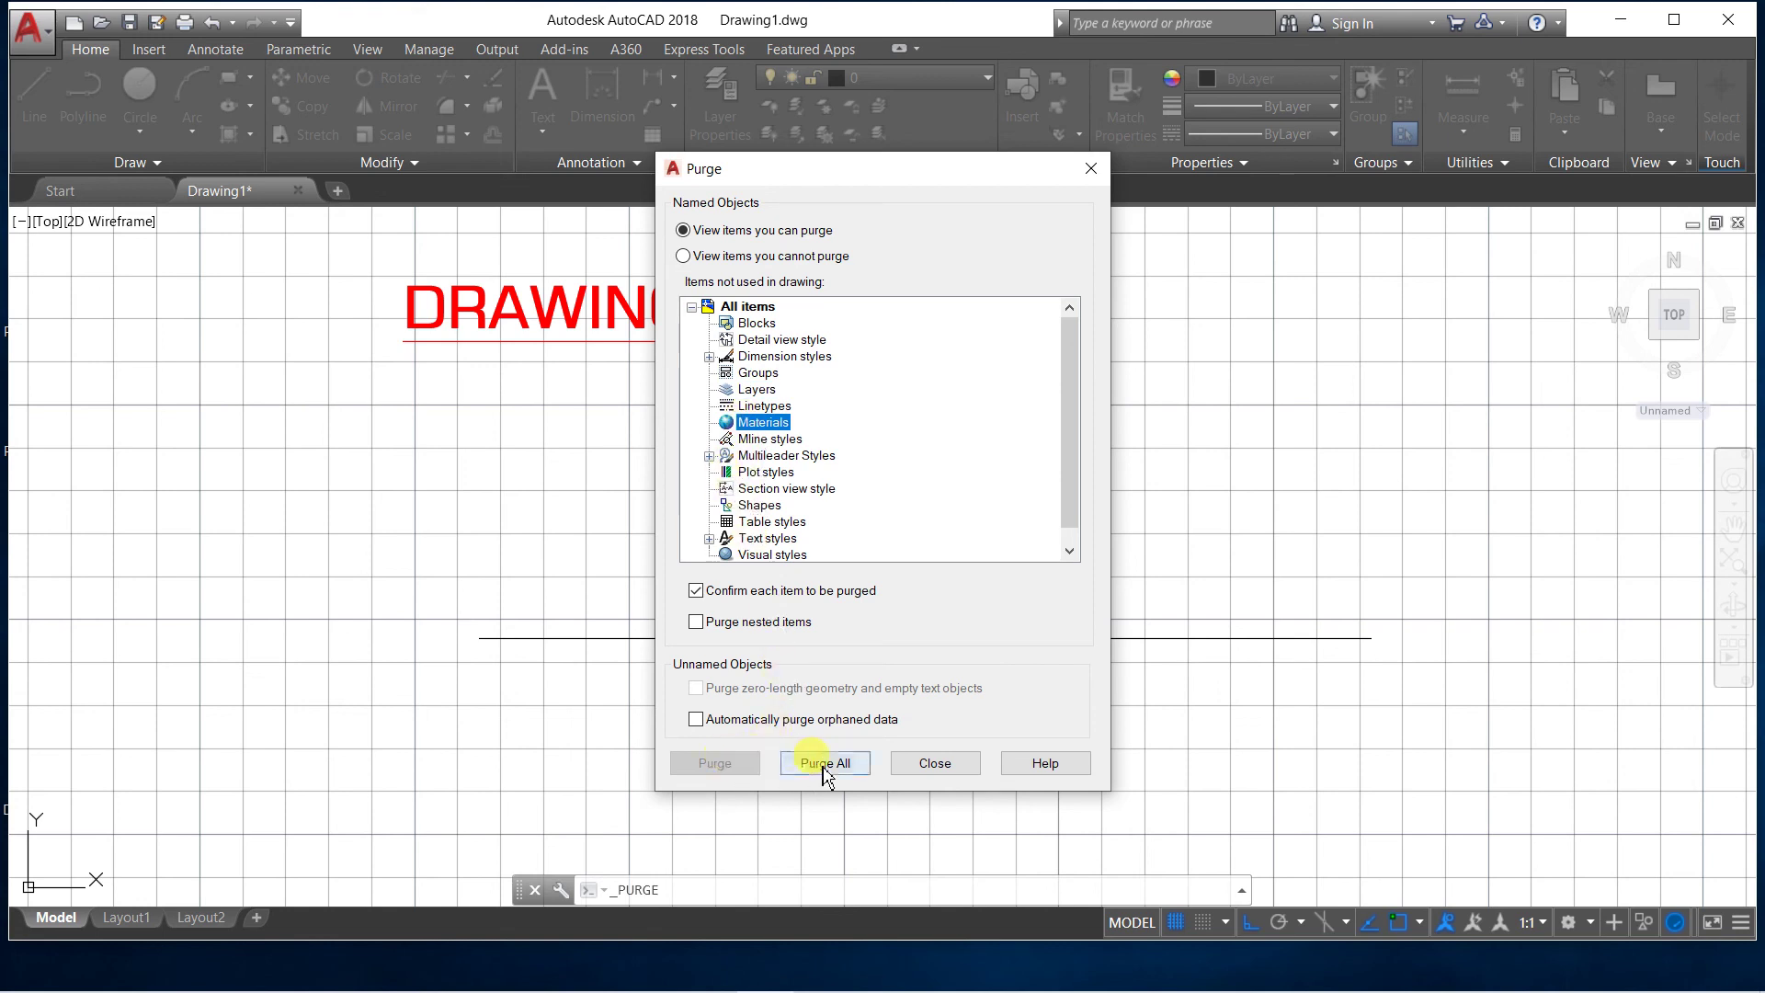
{"action": "left_click", "coordinate": [709, 456]}
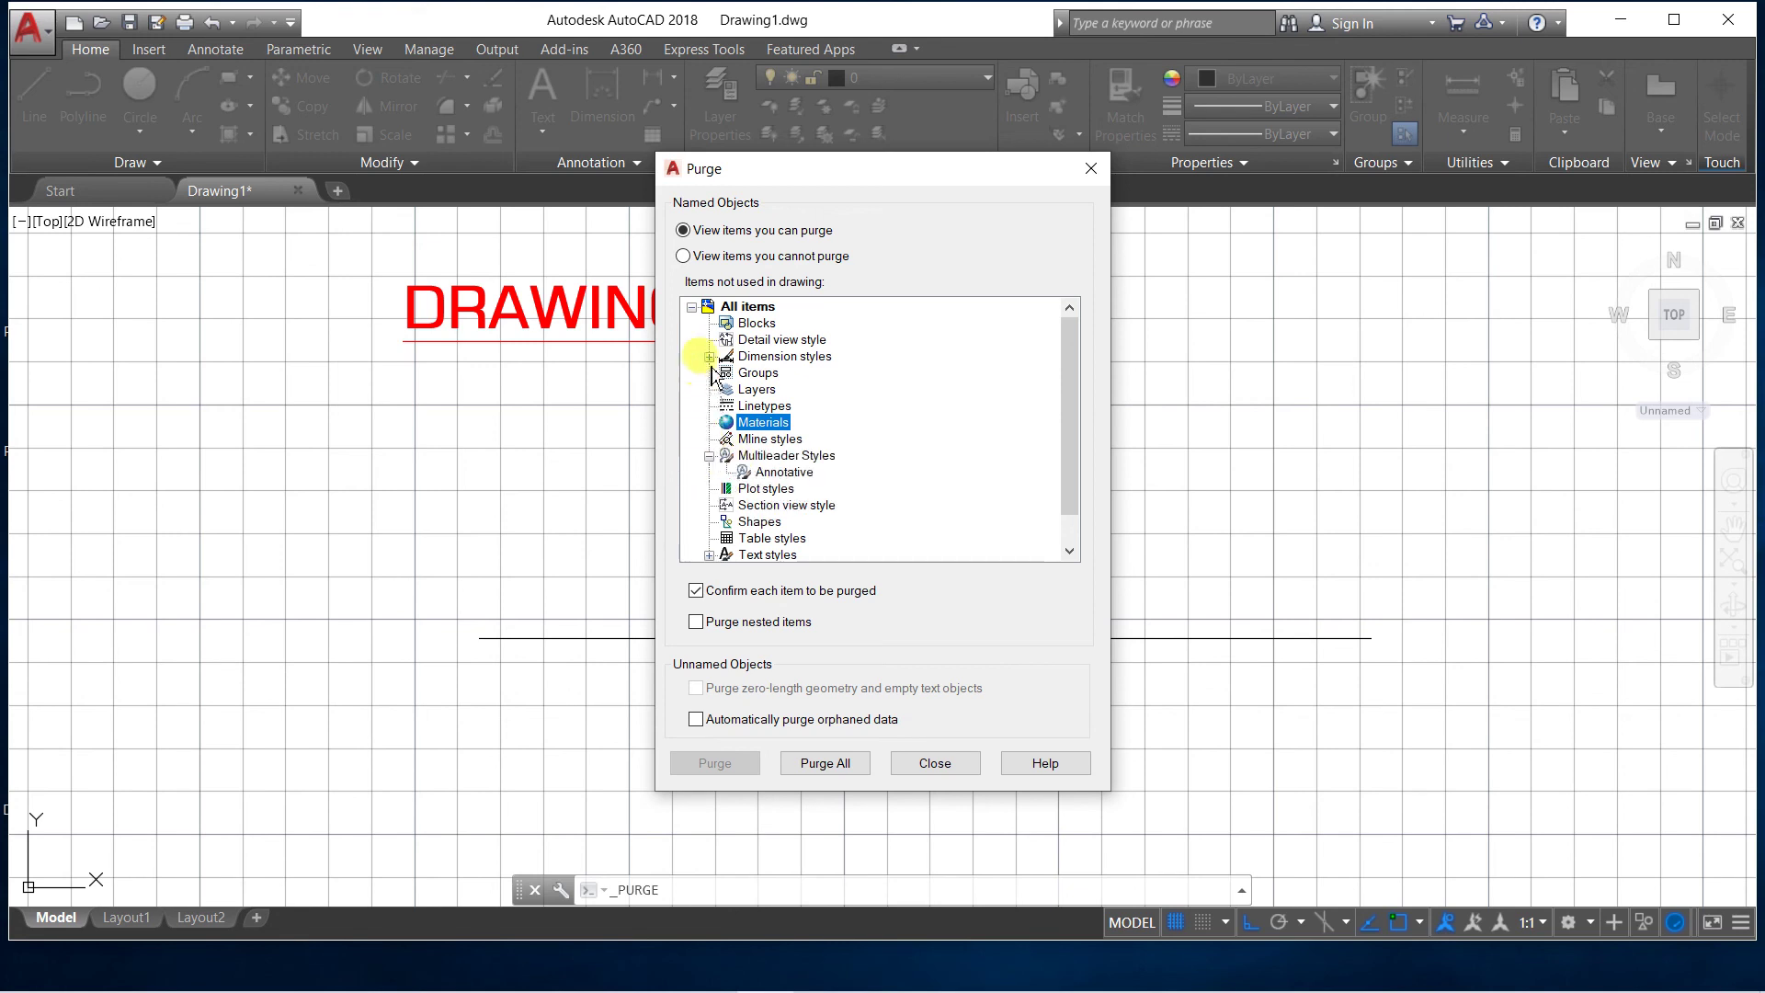
{"action": "double_click", "coordinate": [706, 308]}
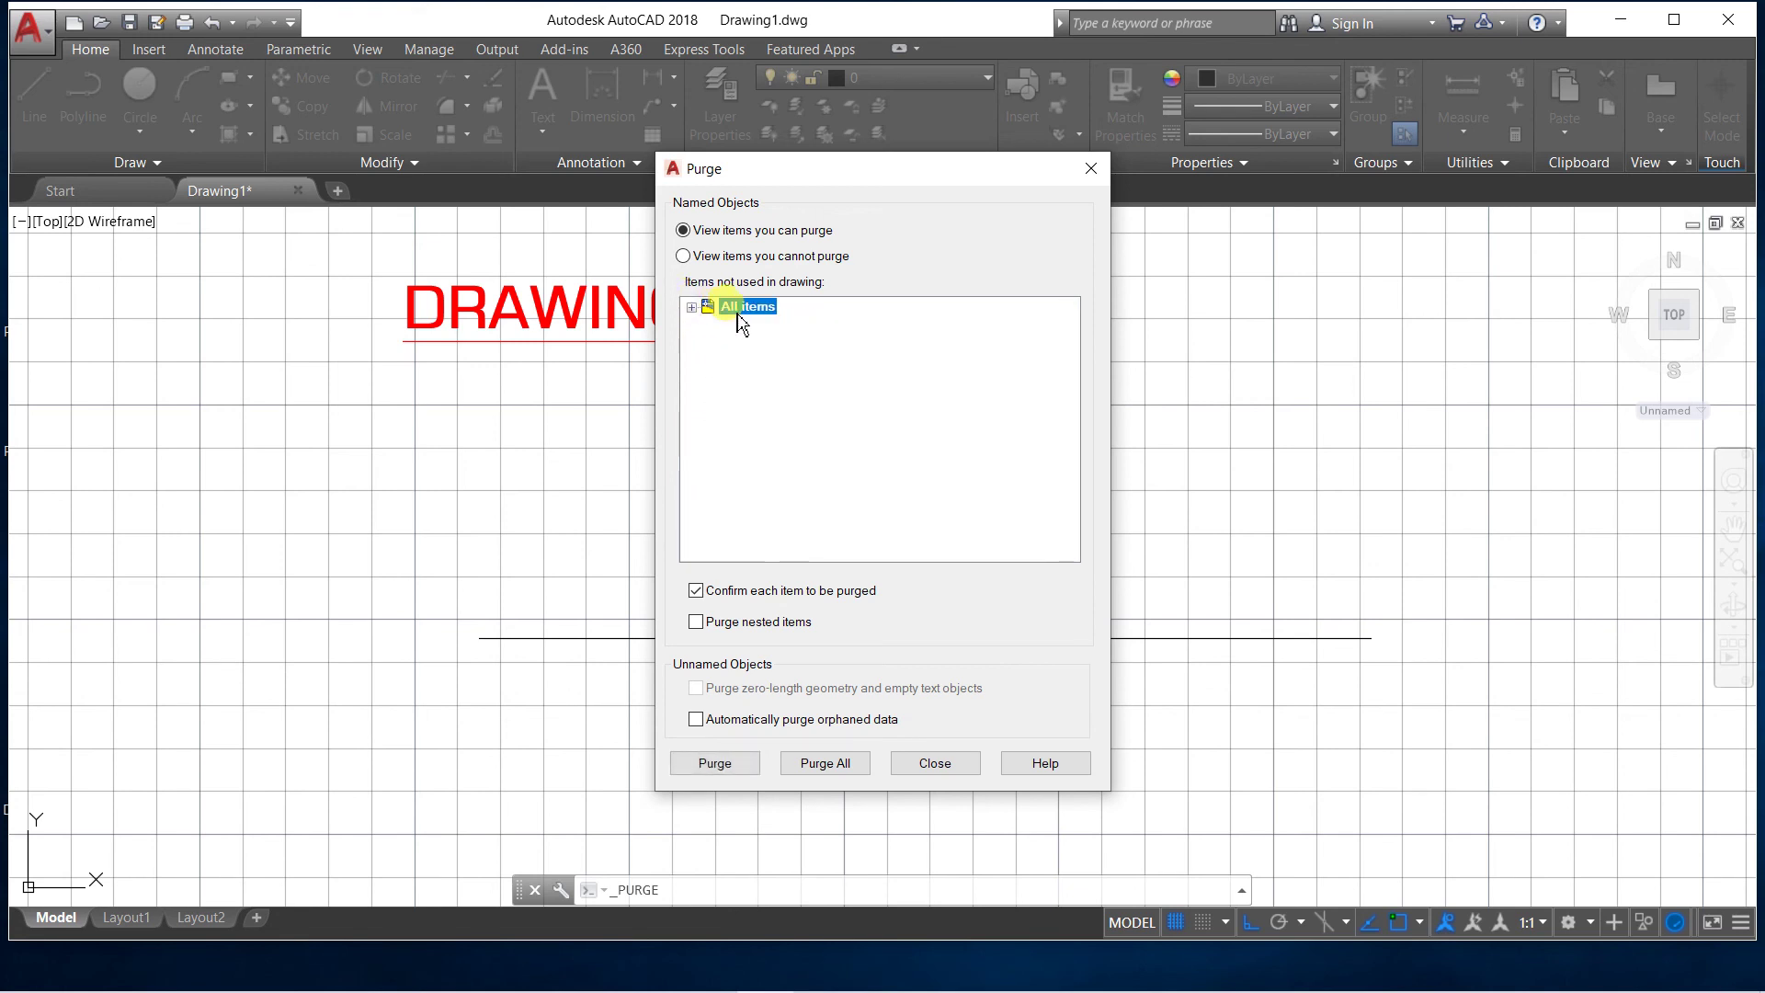
{"action": "left_click", "coordinate": [692, 307]}
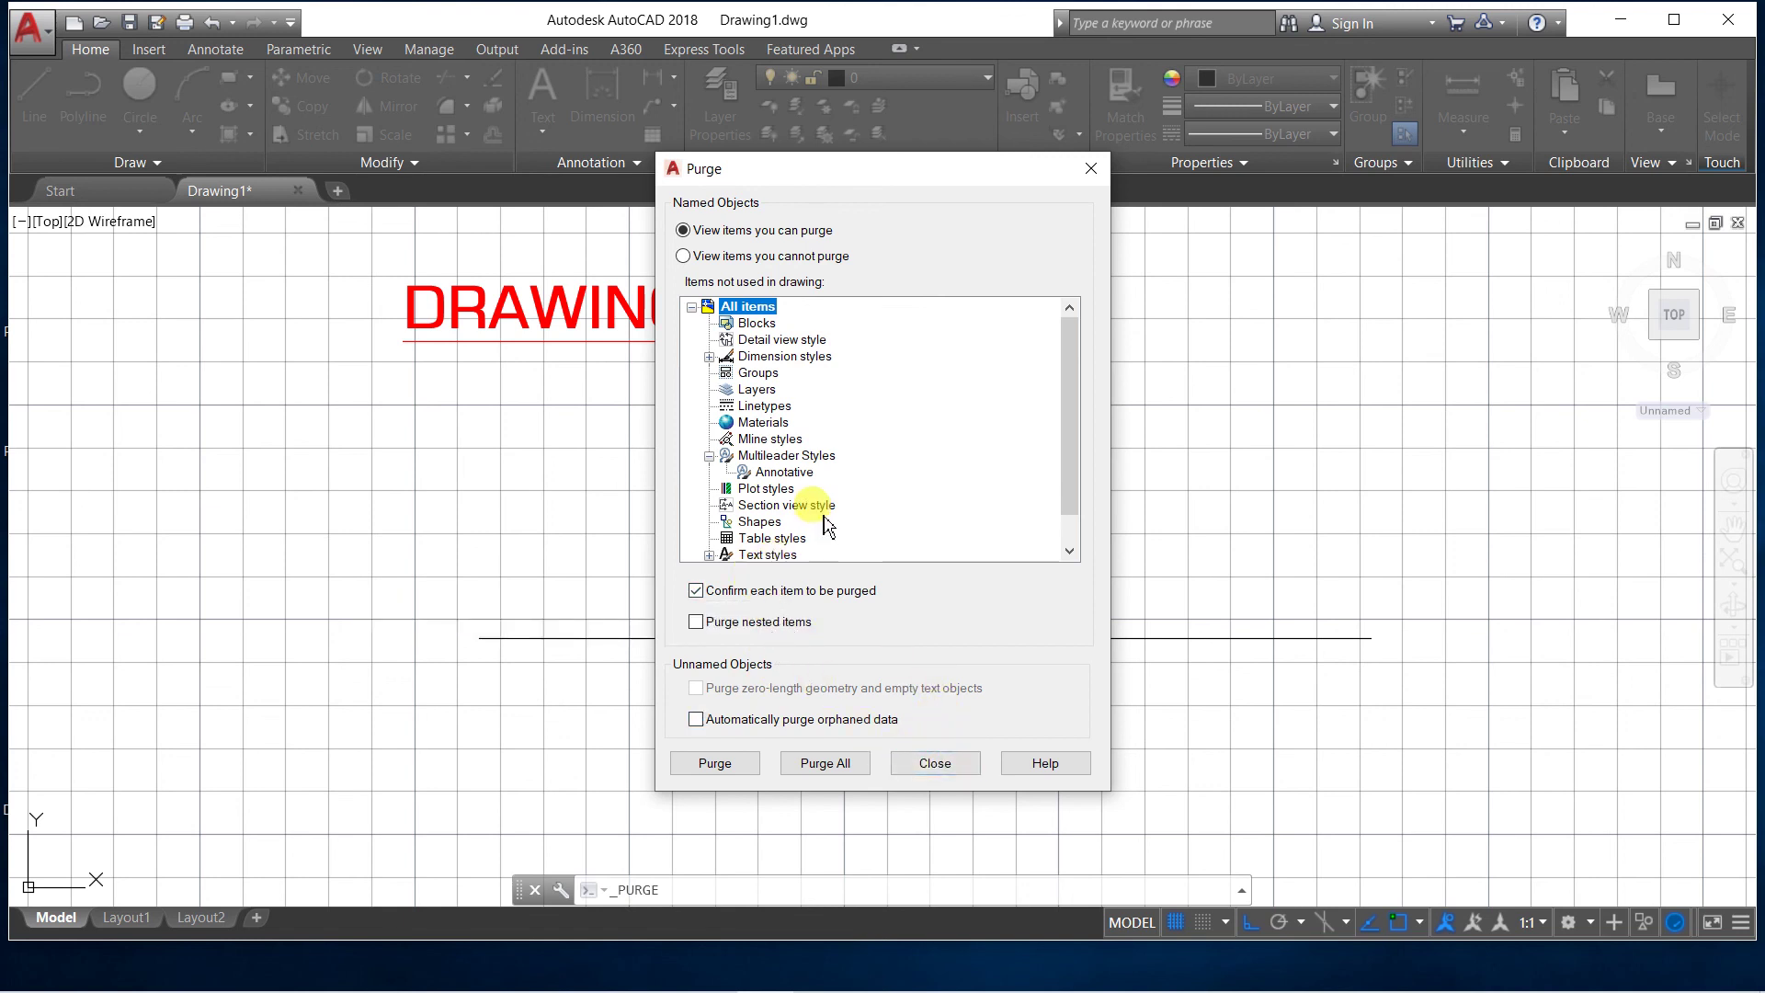
{"action": "left_click", "coordinate": [935, 763]}
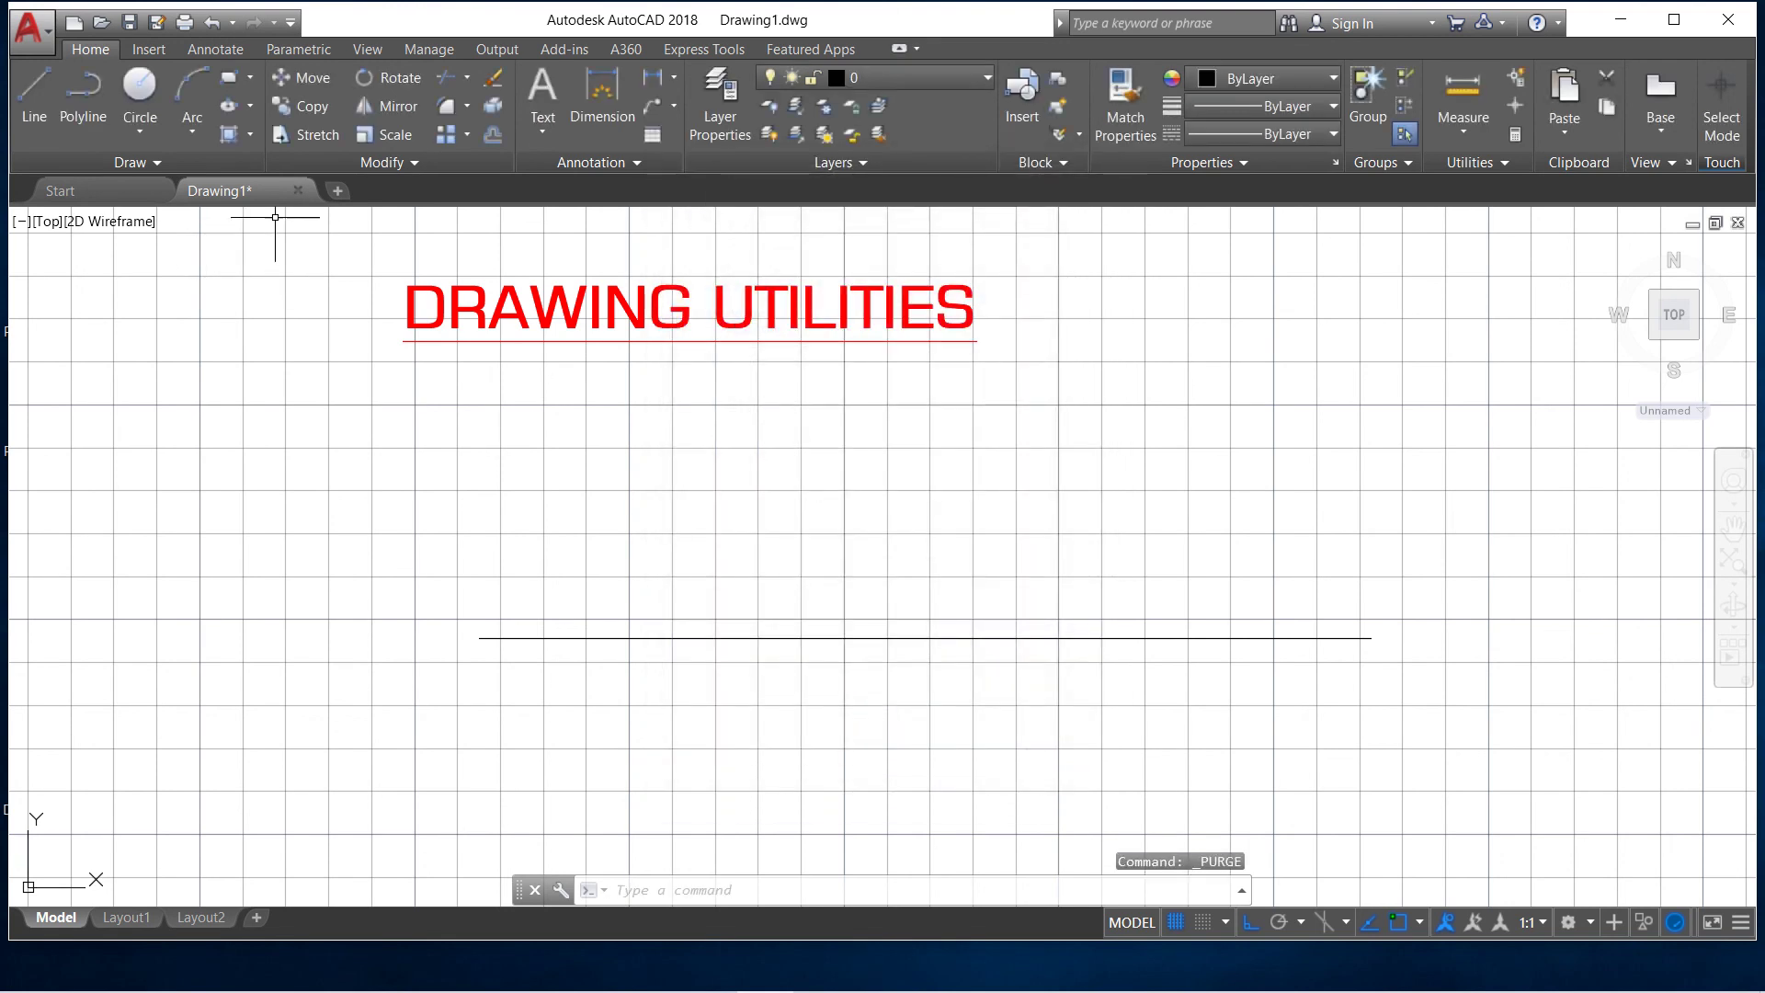
Open the Drawing Recovery Manager, view the backup details of Practice 088 and abs, and enlarge the backup files area
{"action": "left_click", "coordinate": [53, 41]}
{"action": "mouse_move", "coordinate": [150, 574]}
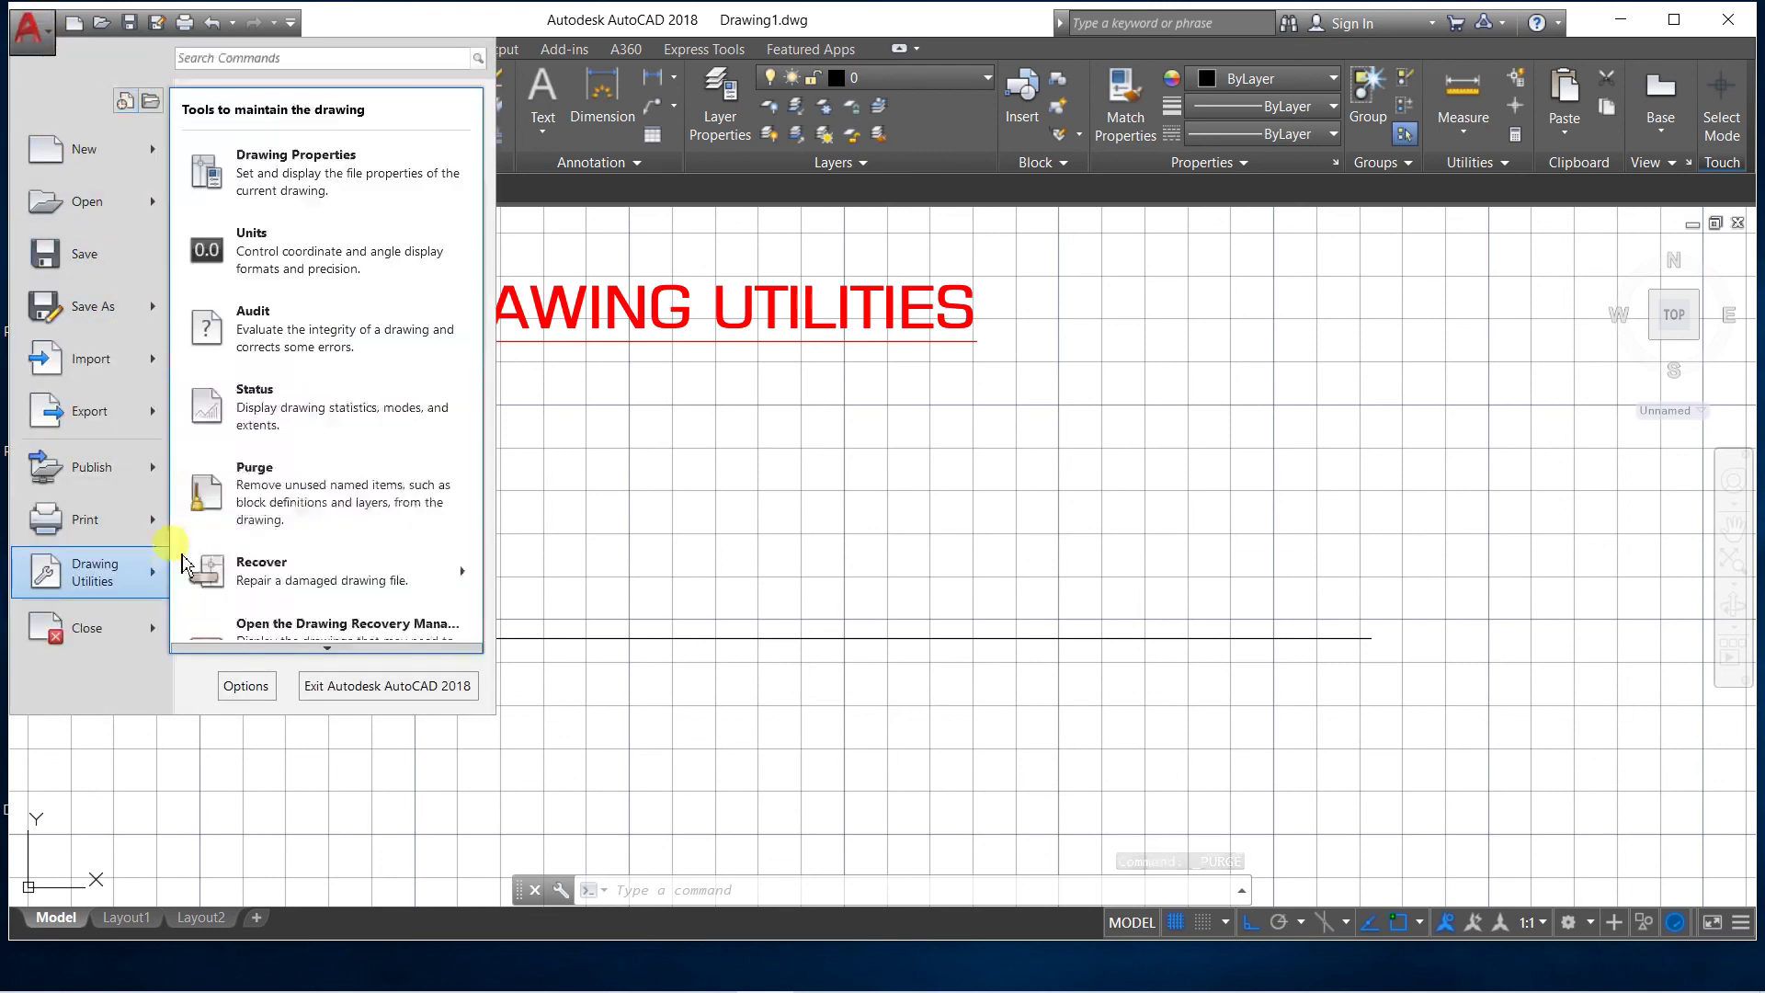
{"action": "mouse_move", "coordinate": [254, 593]}
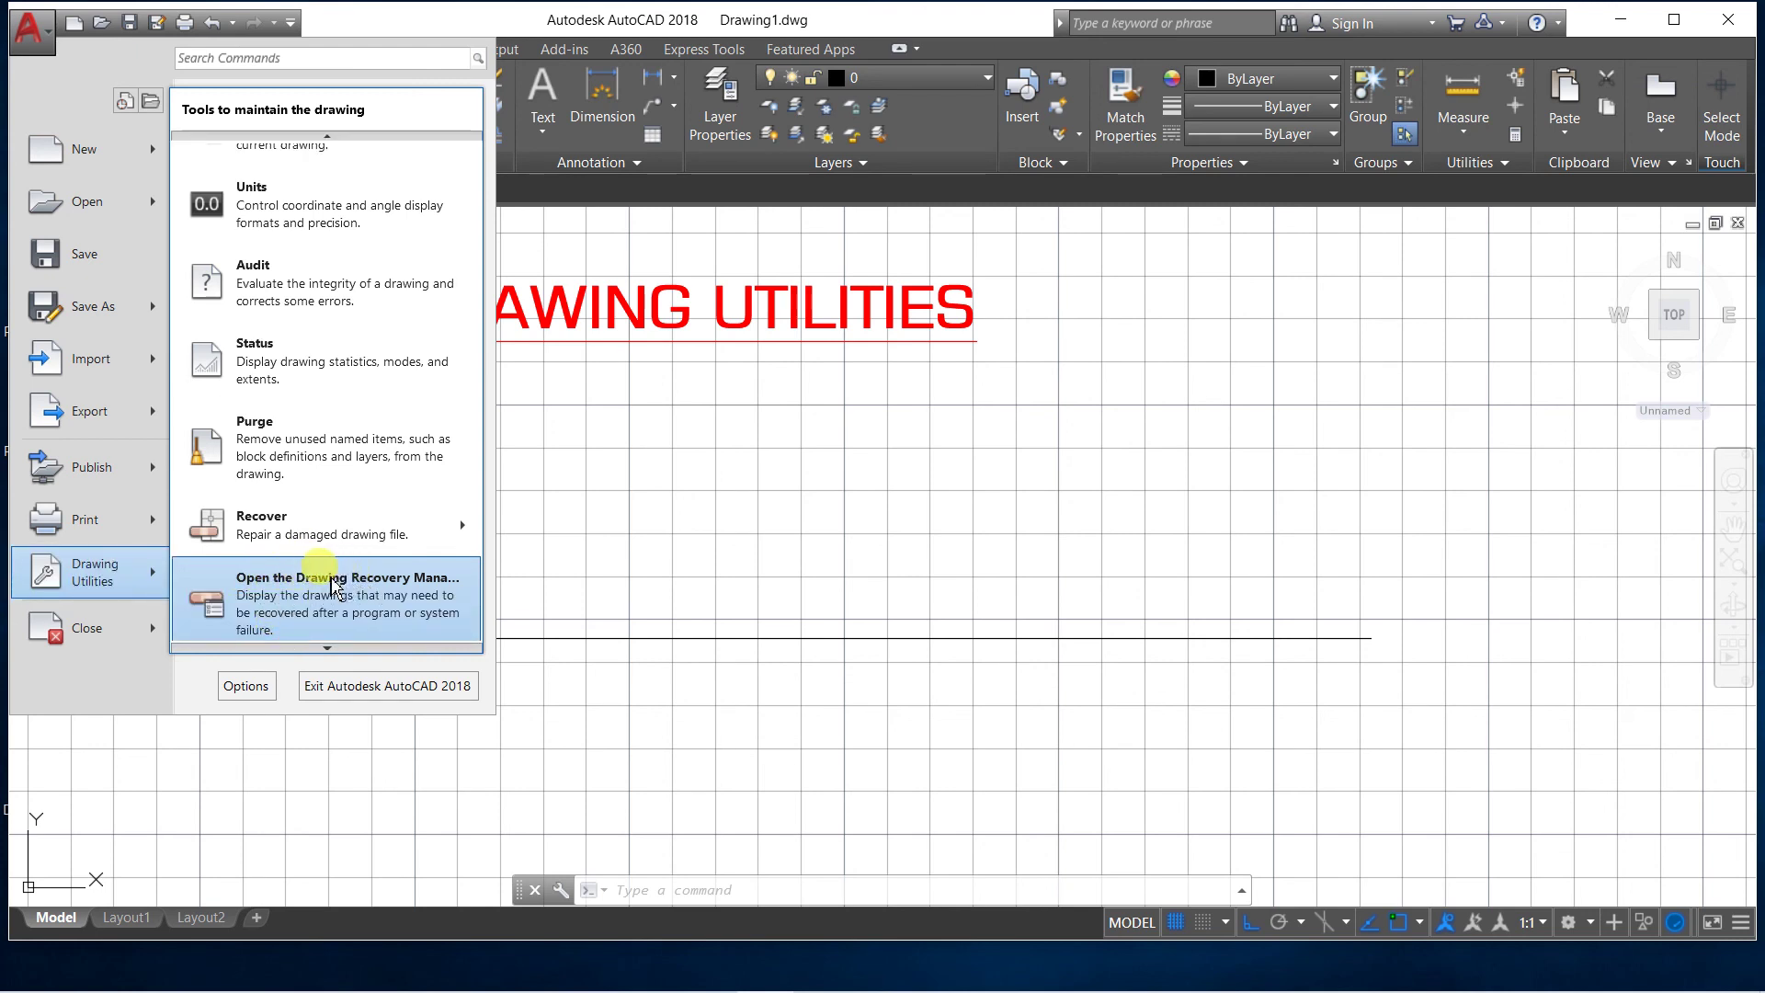
{"action": "left_click", "coordinate": [331, 586]}
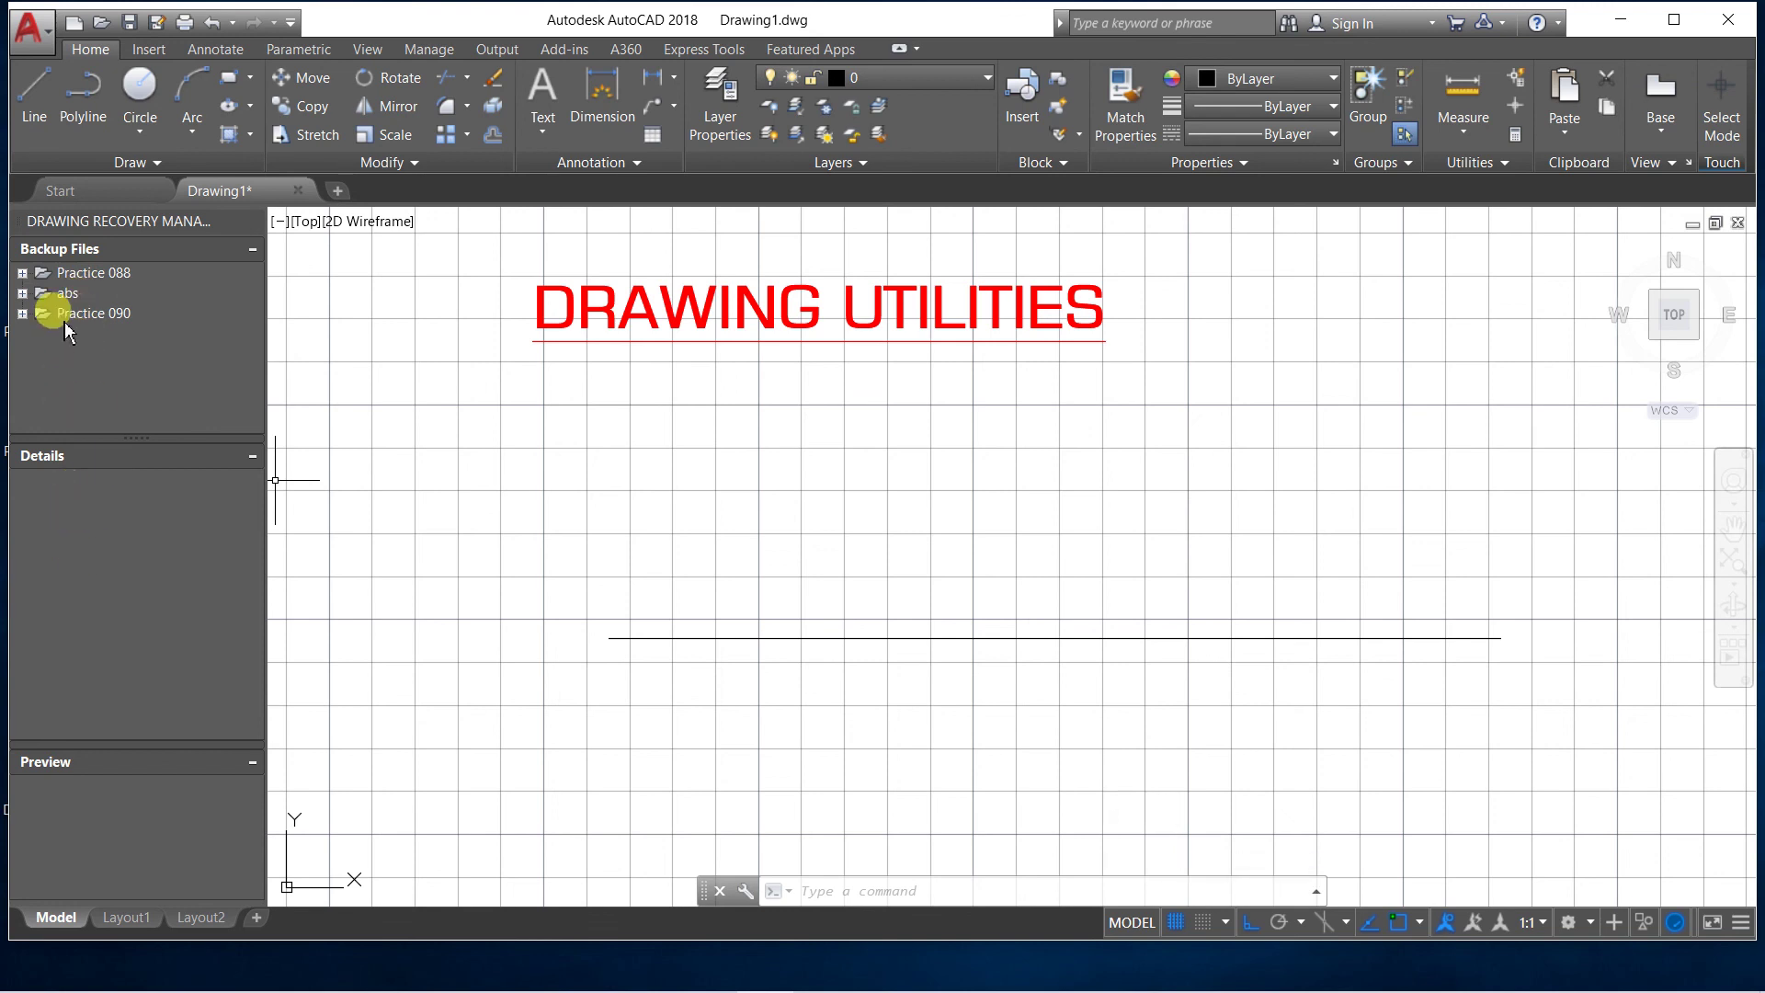
{"action": "left_click", "coordinate": [81, 273]}
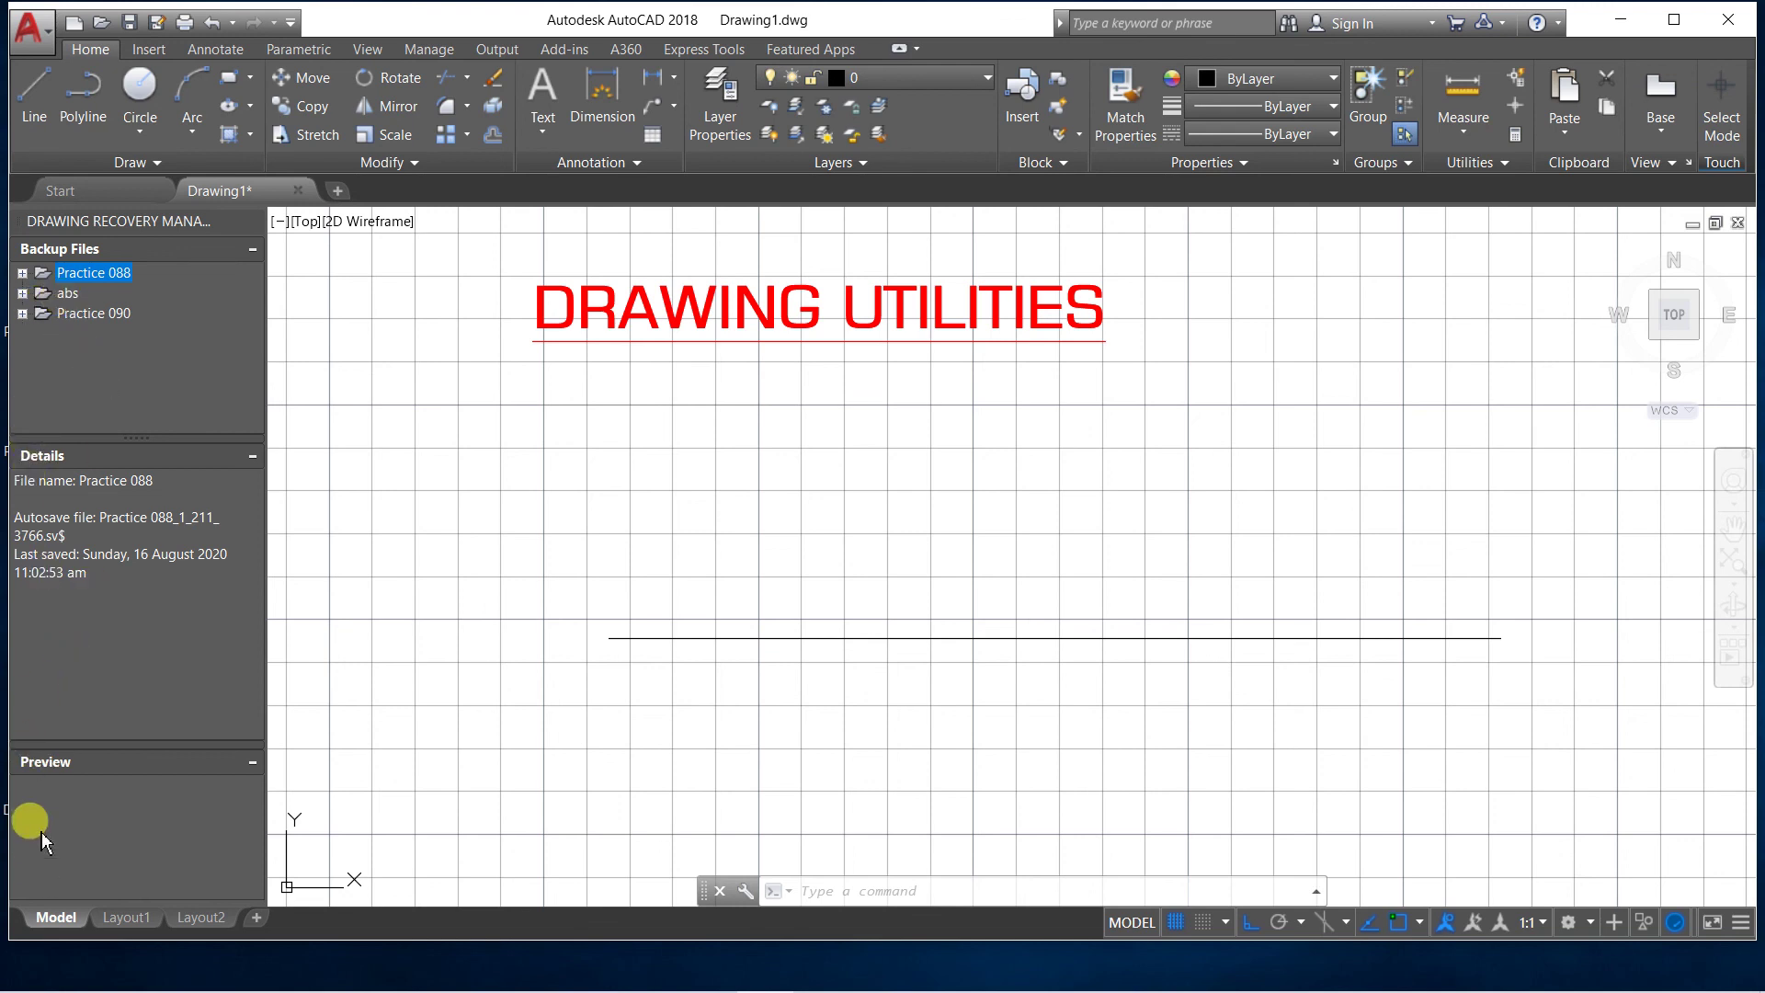
{"action": "left_click", "coordinate": [68, 294]}
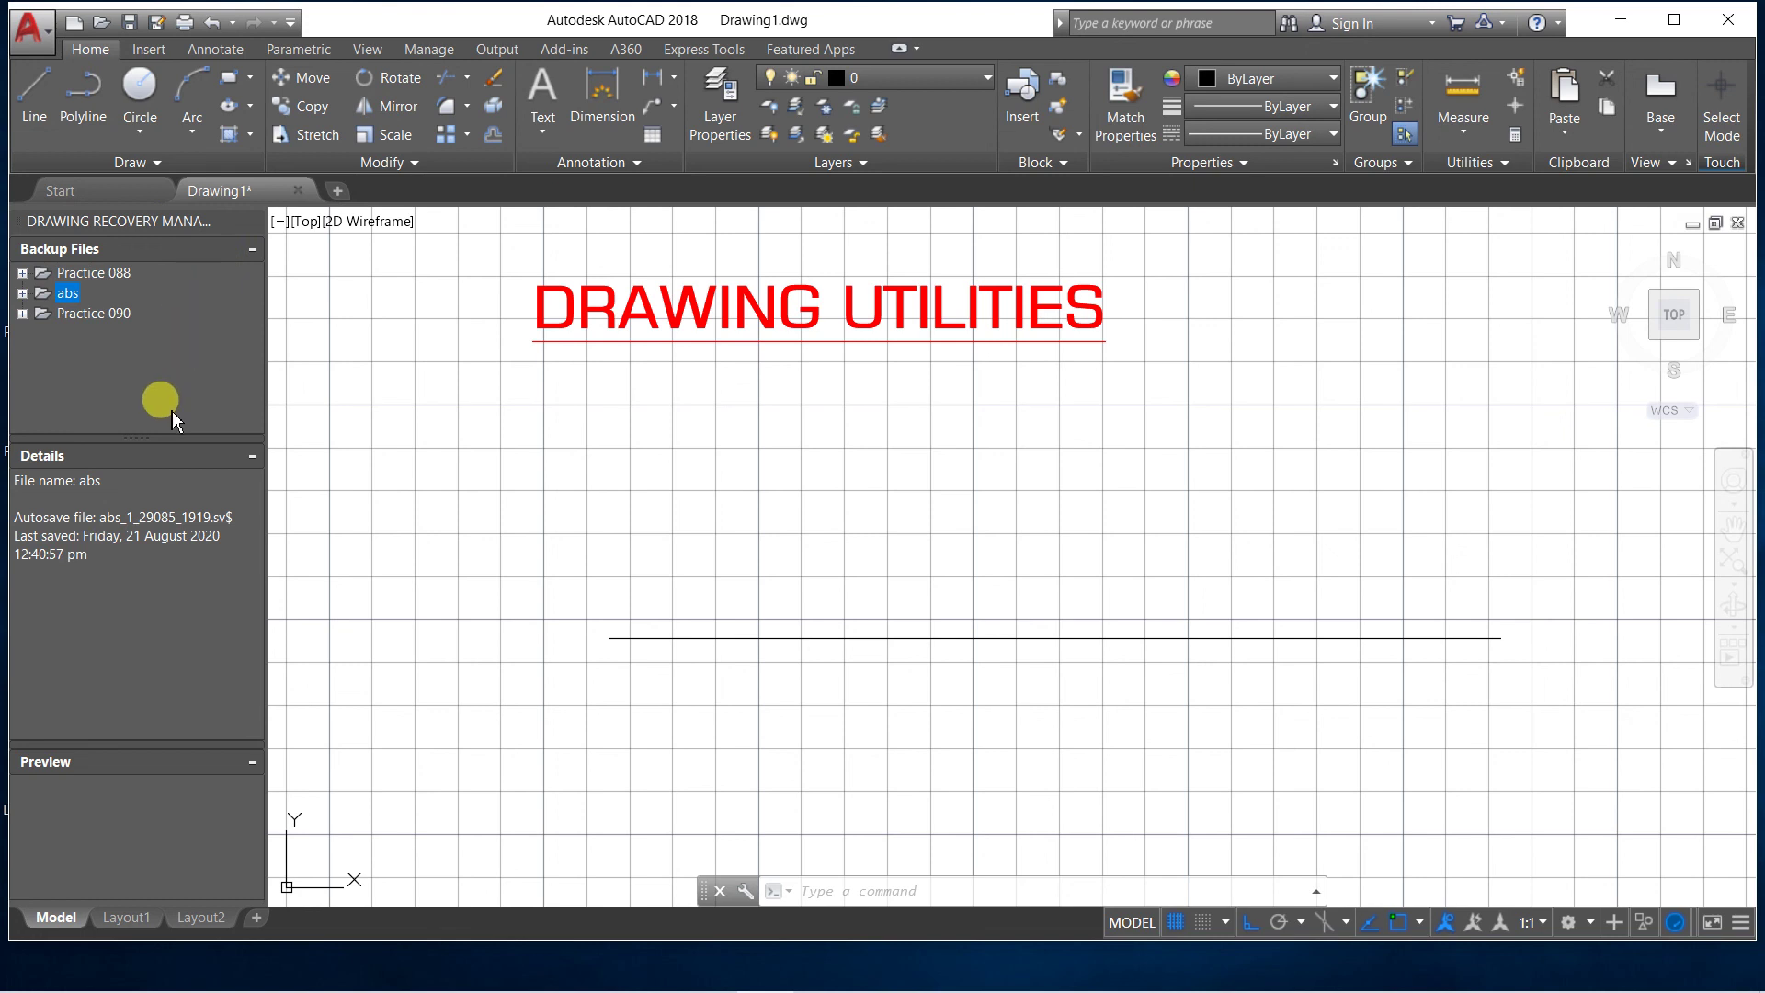
{"action": "left_click_drag", "start_coordinate": [131, 430], "coordinate": [153, 552]}
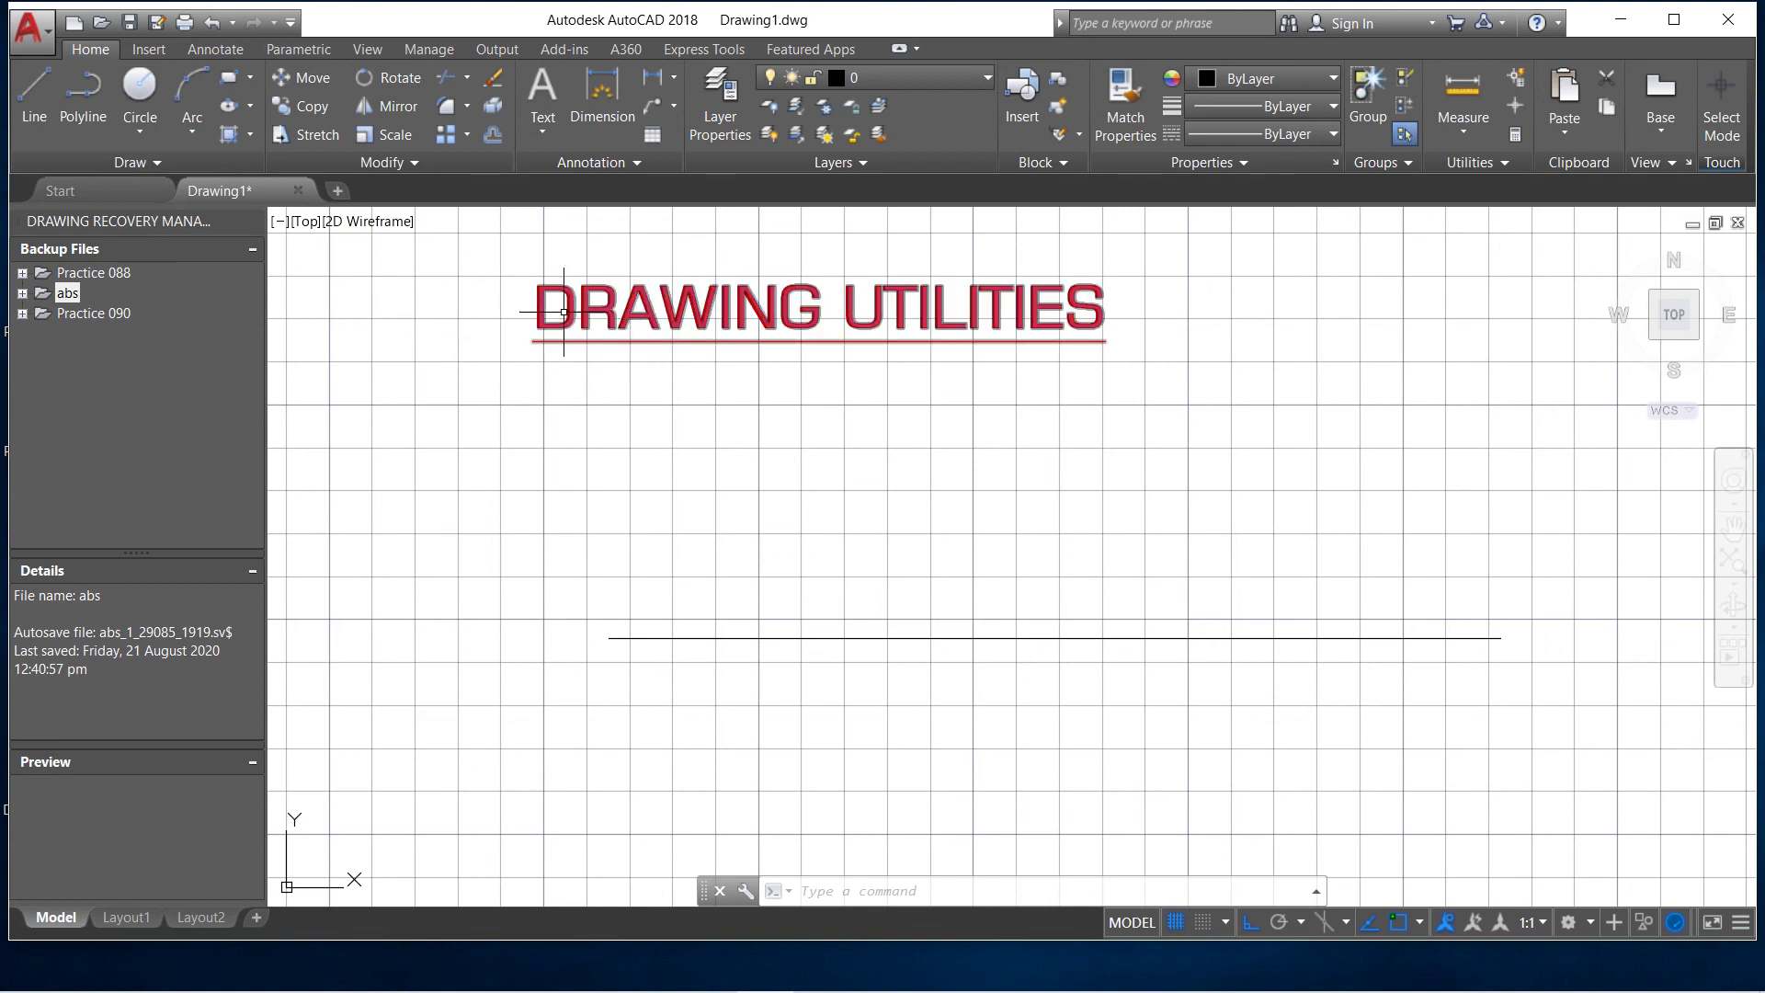
Review the available drawing utilities once more and close the Drawing Recovery Manager
{"action": "left_click", "coordinate": [54, 31]}
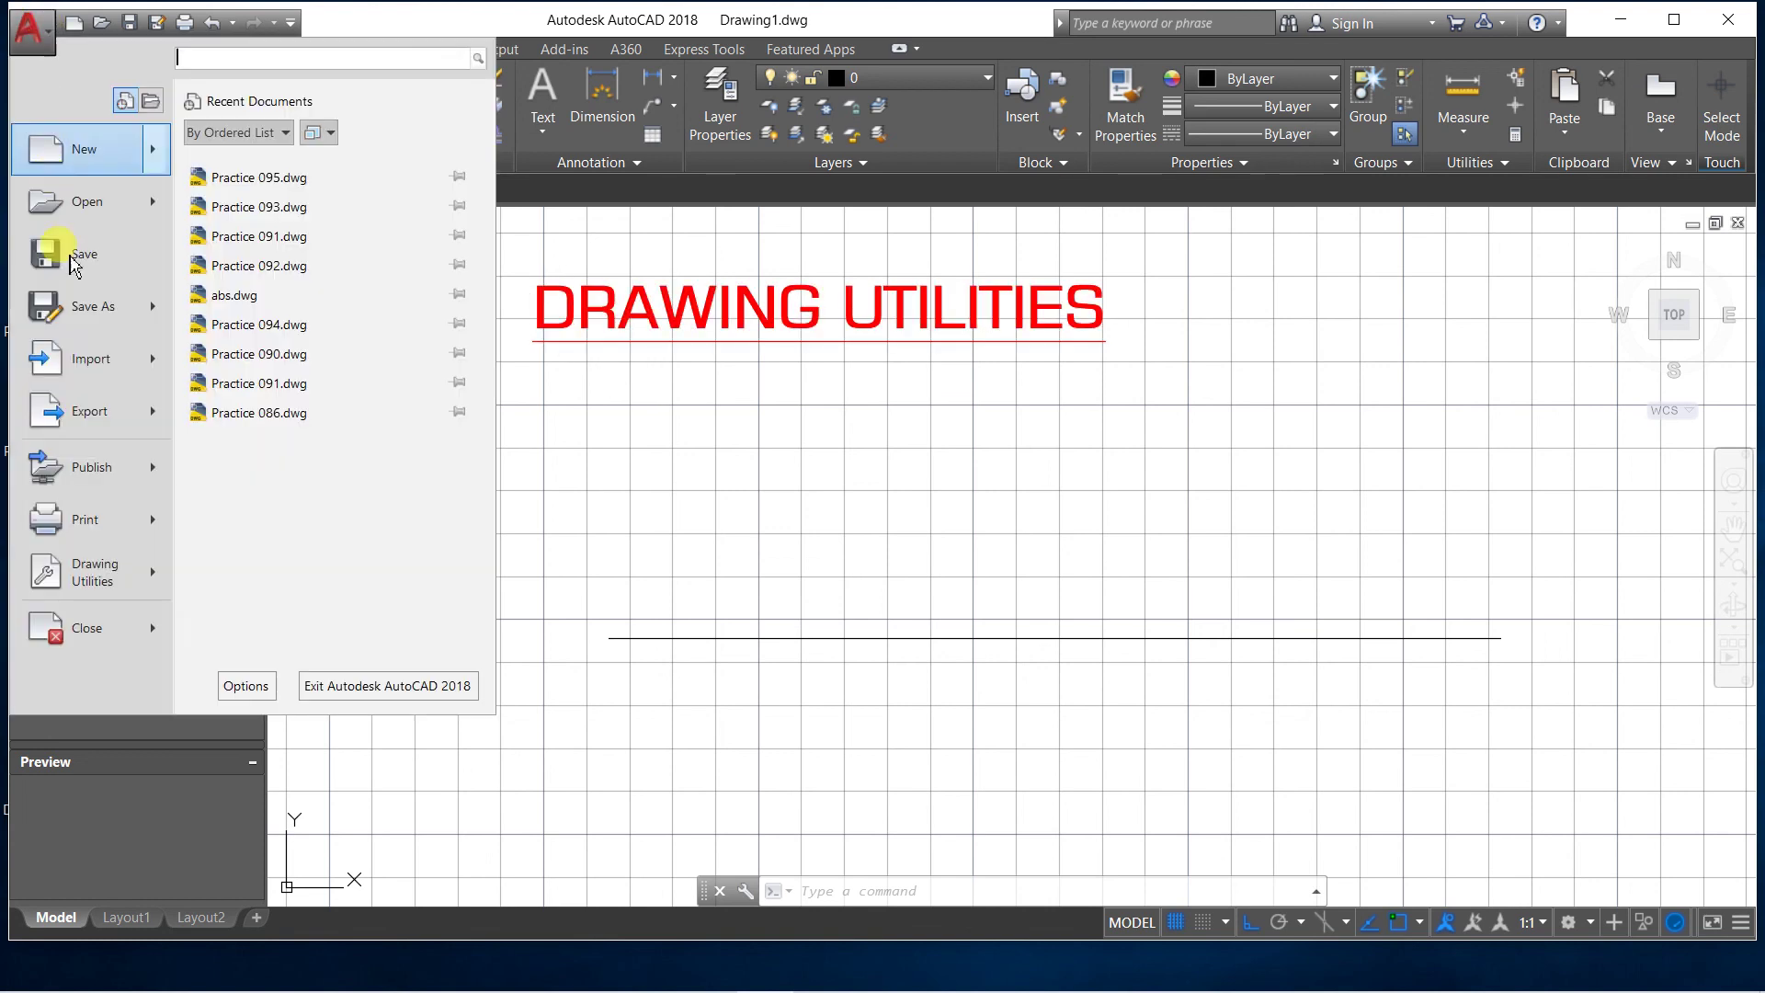
{"action": "mouse_move", "coordinate": [148, 570]}
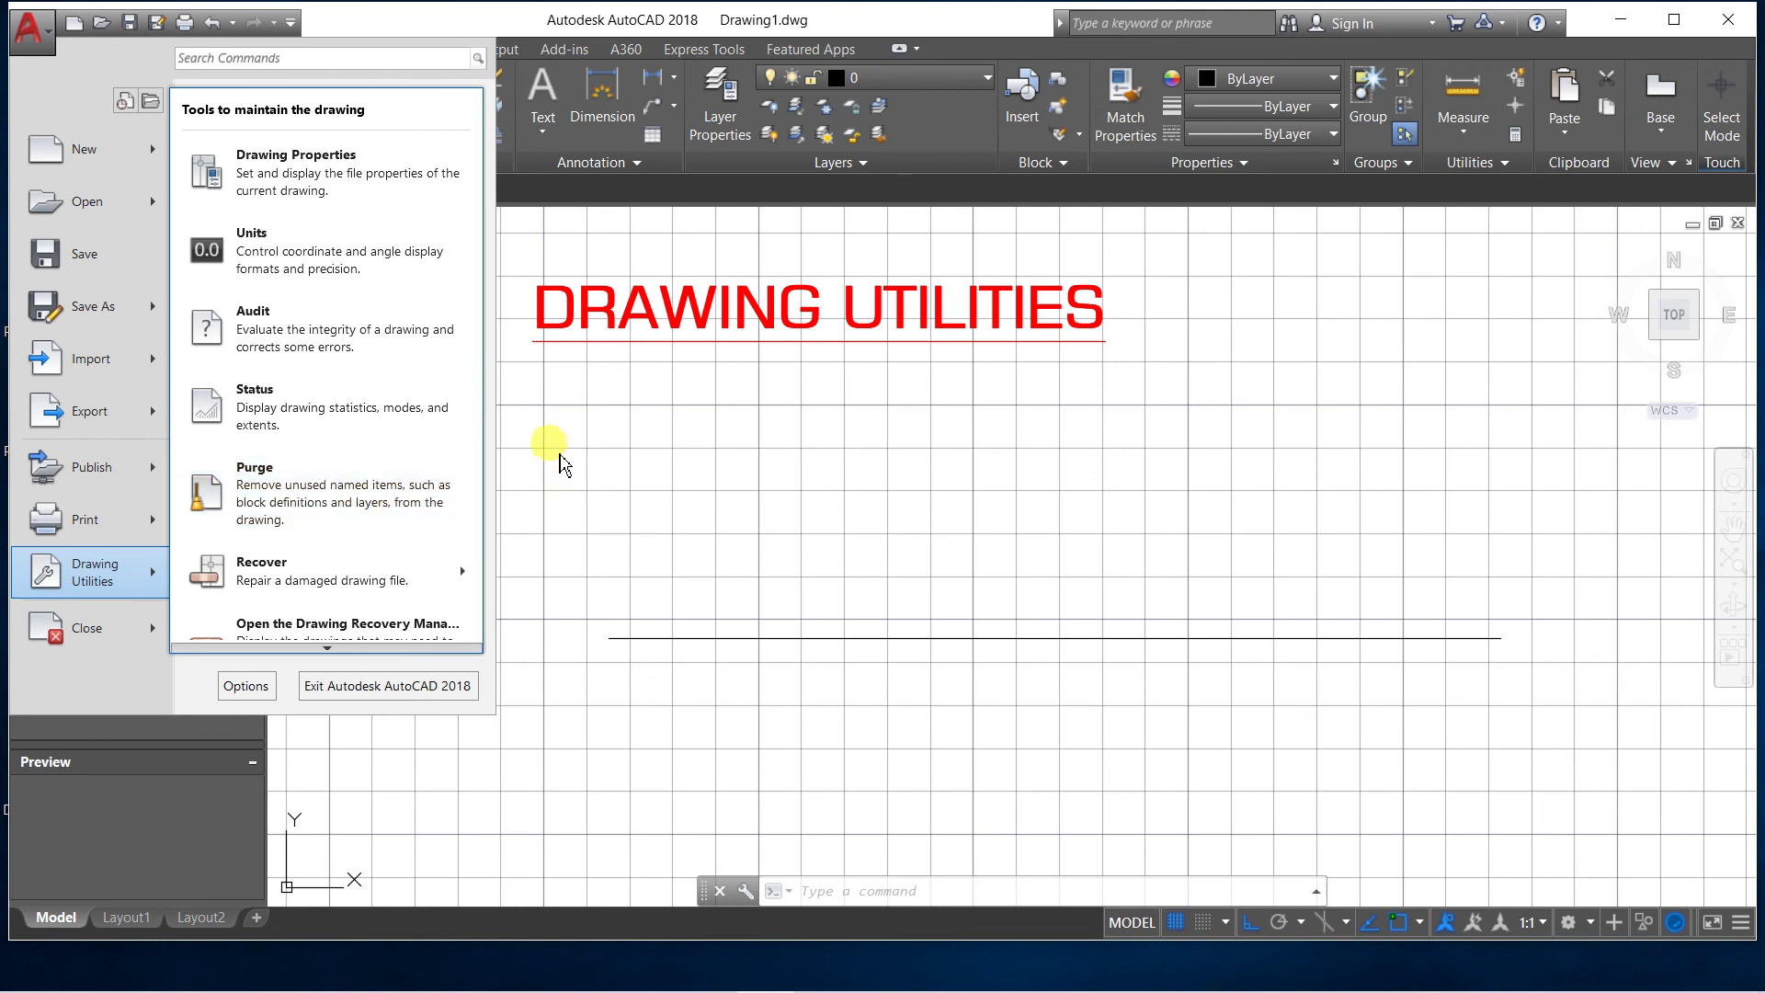
{"action": "left_click", "coordinate": [551, 441]}
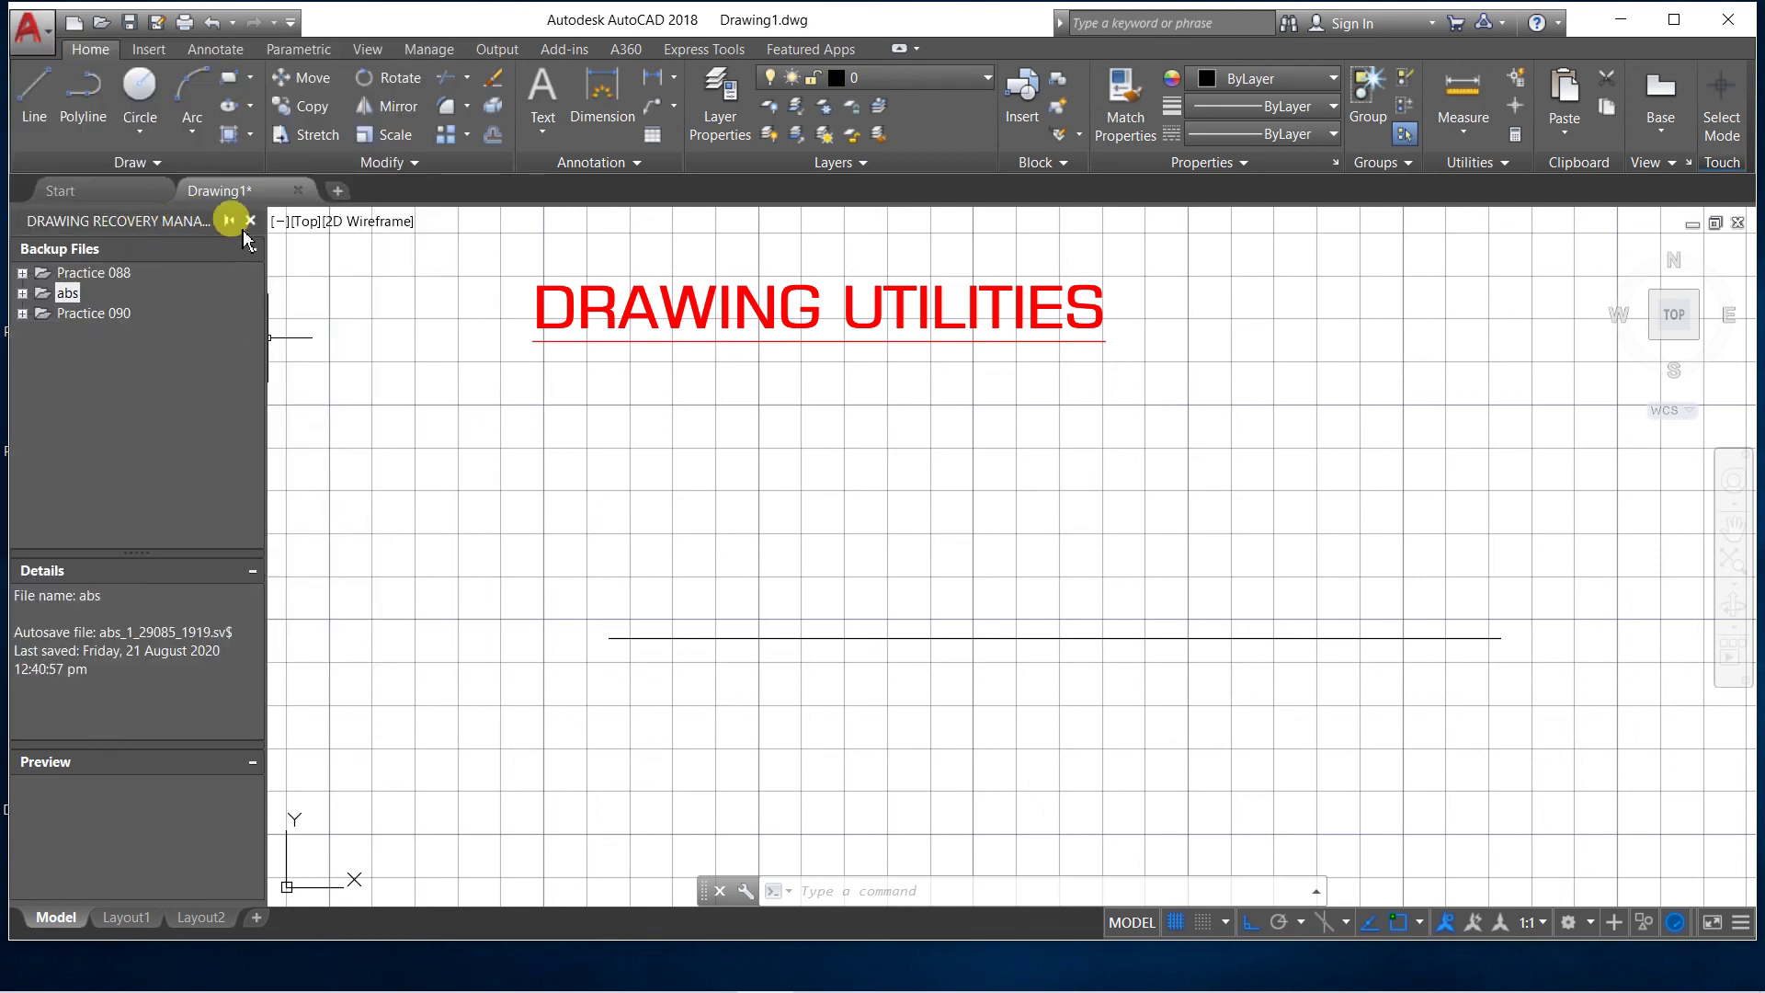
{"action": "left_click", "coordinate": [250, 220]}
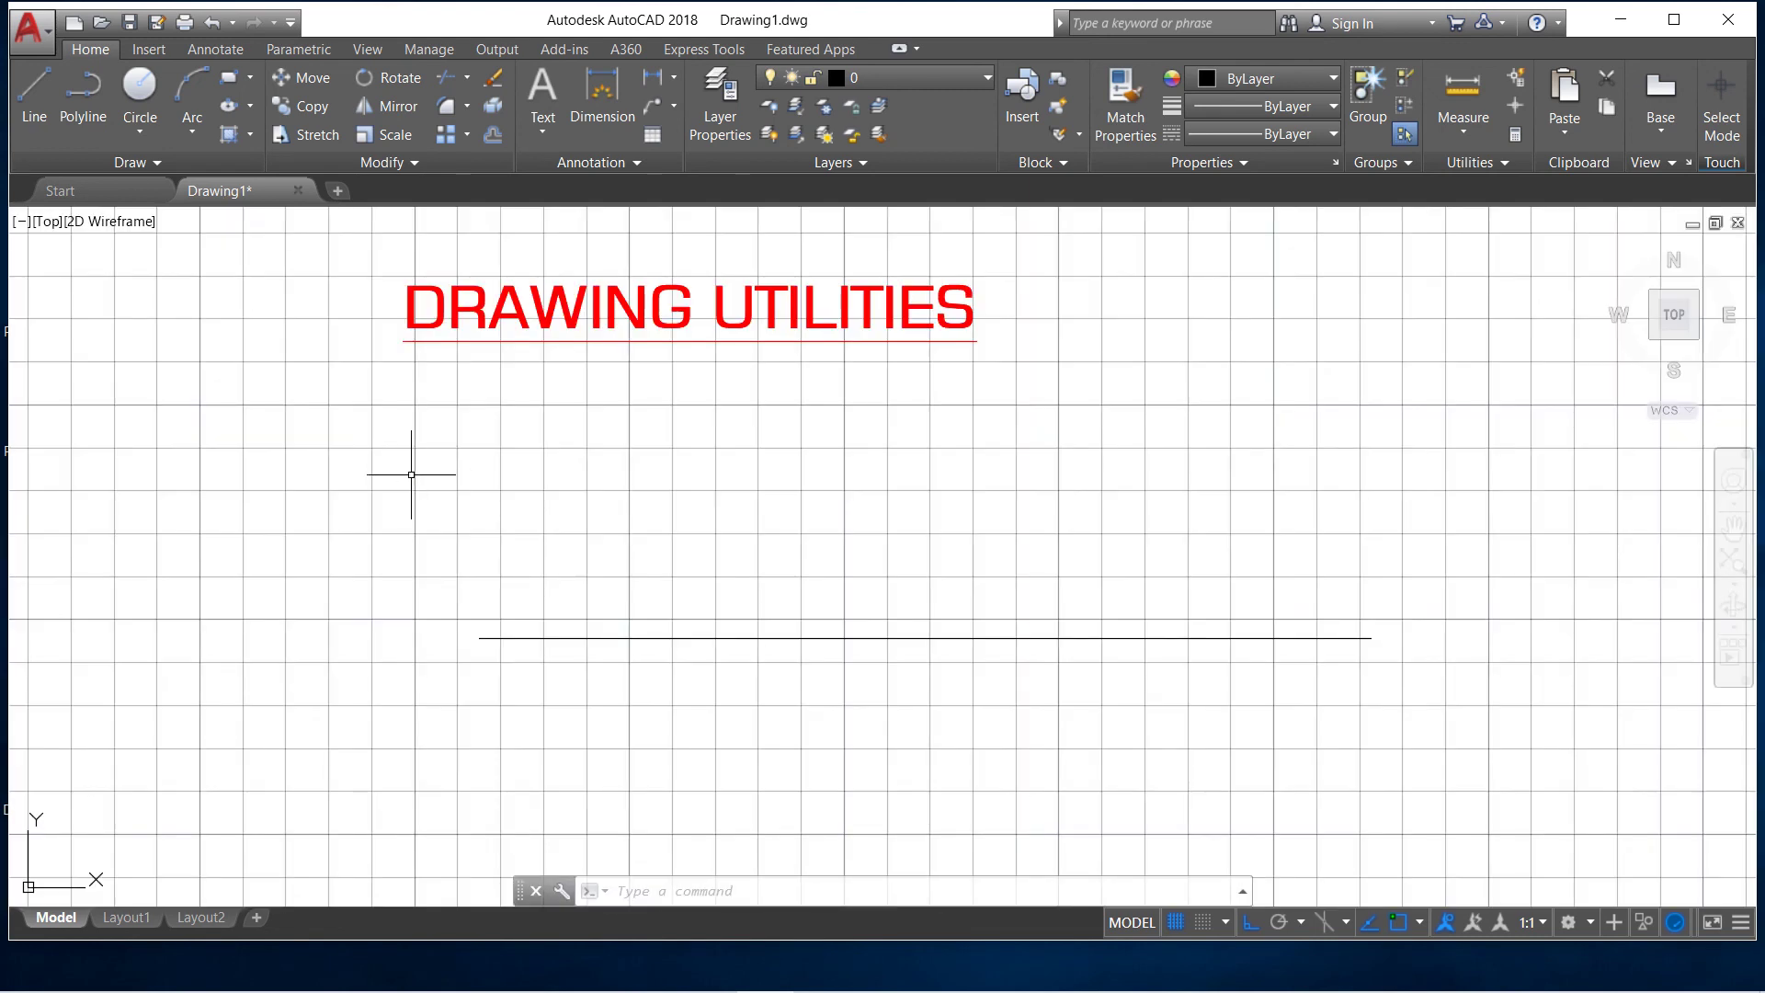